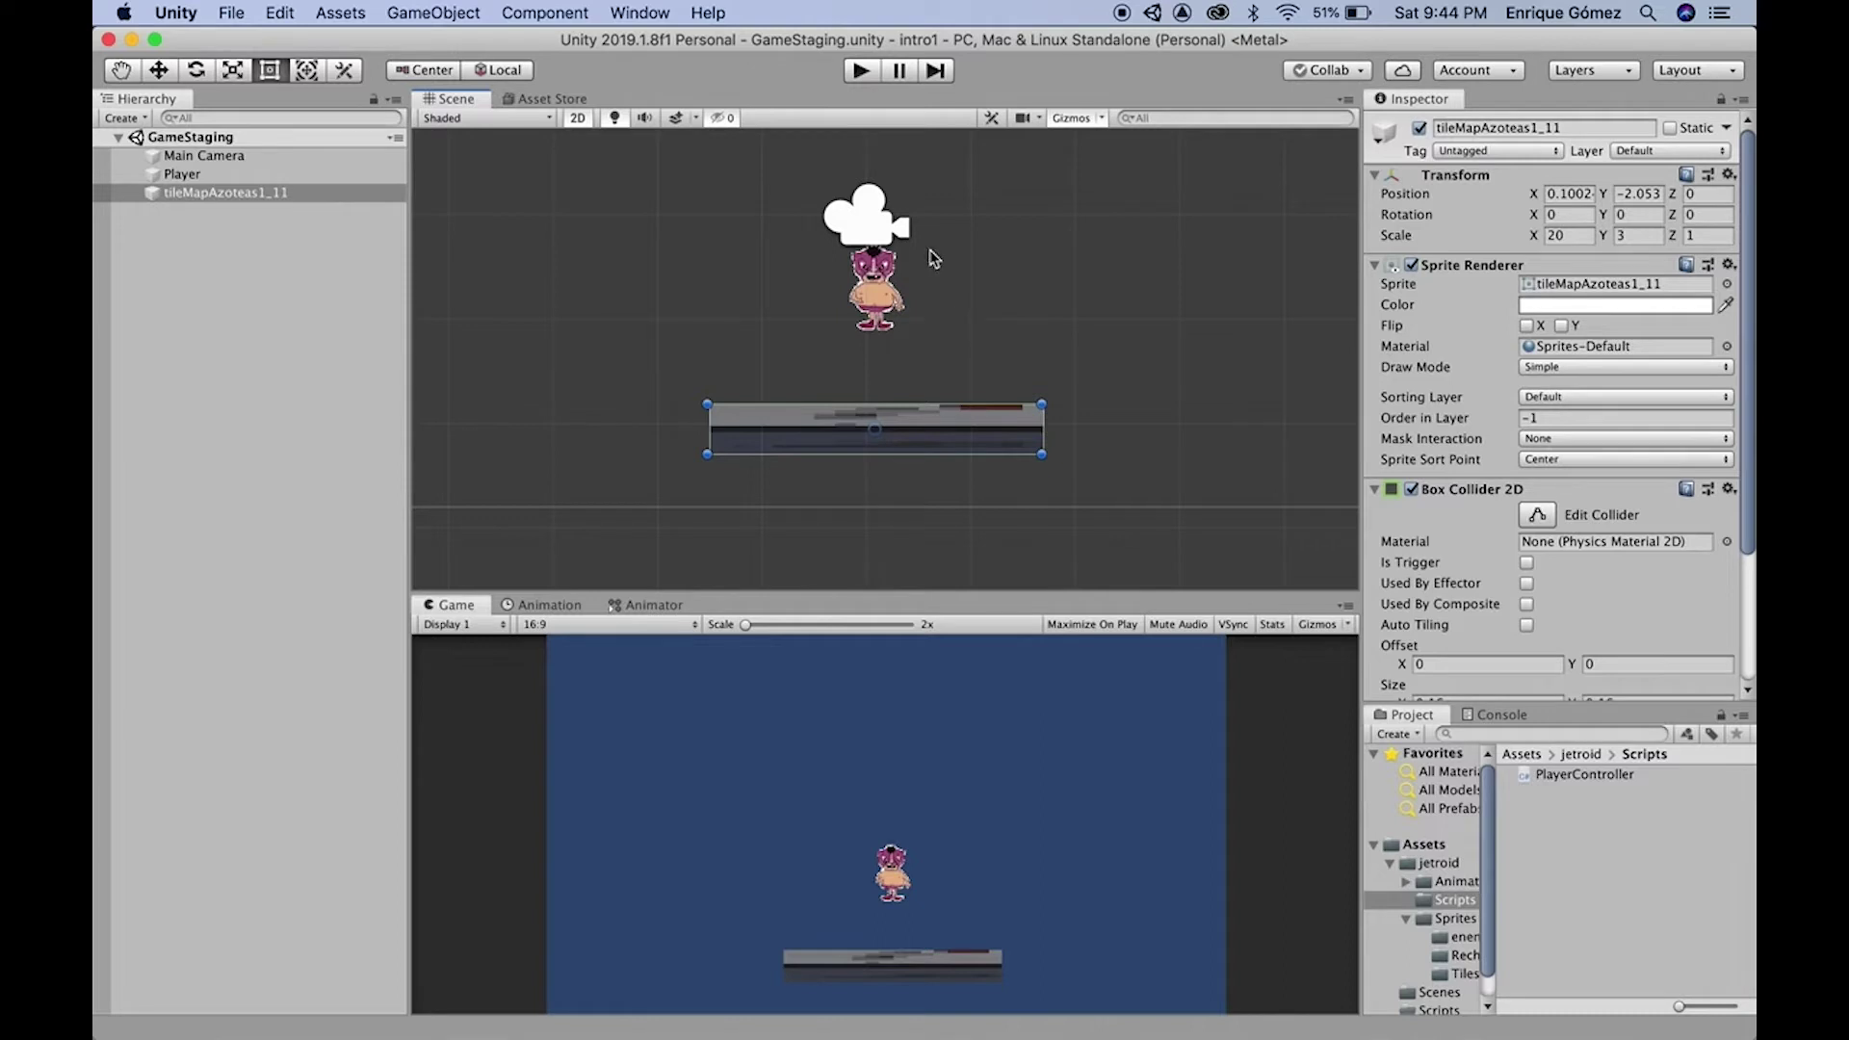
Enter Play mode to test the GameStaging scene
{"action": "left_click", "coordinate": [863, 73]}
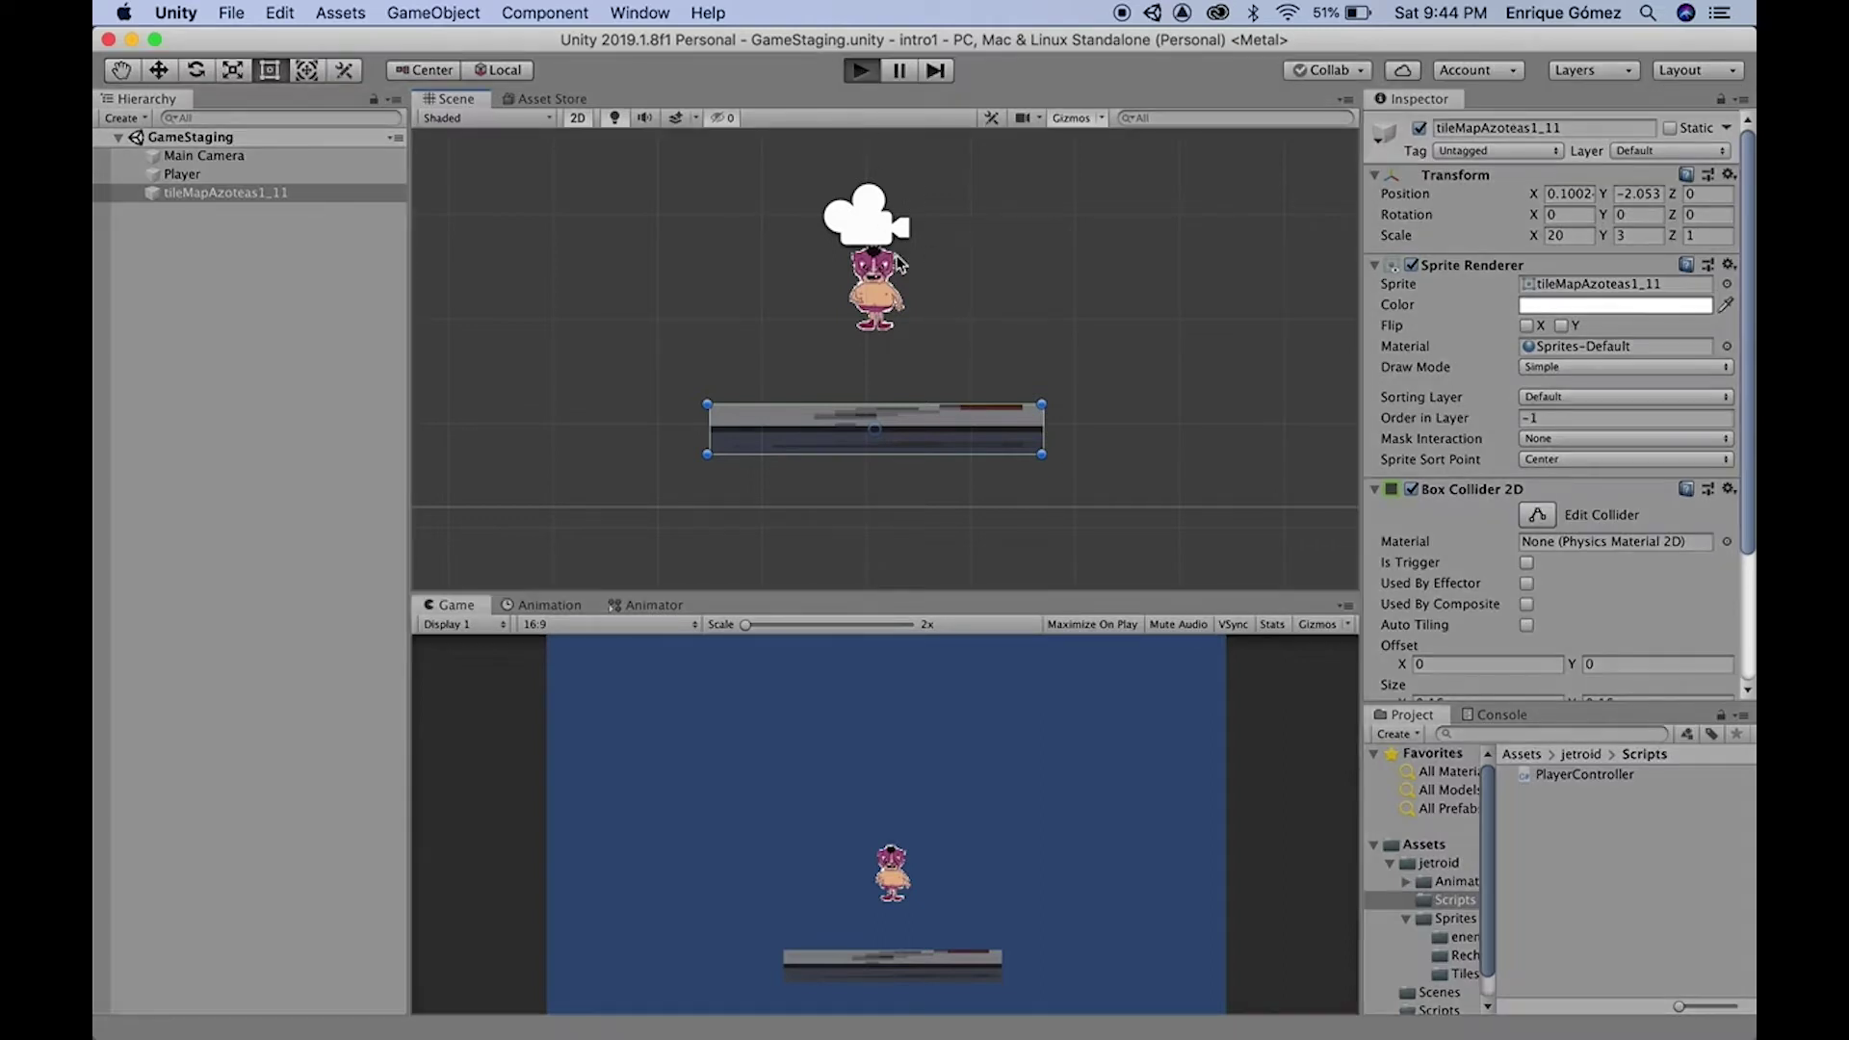
Walk the Player back and forth across the floor with the arrow keys, then stop Play mode
{"action": "key", "text": "Left"}
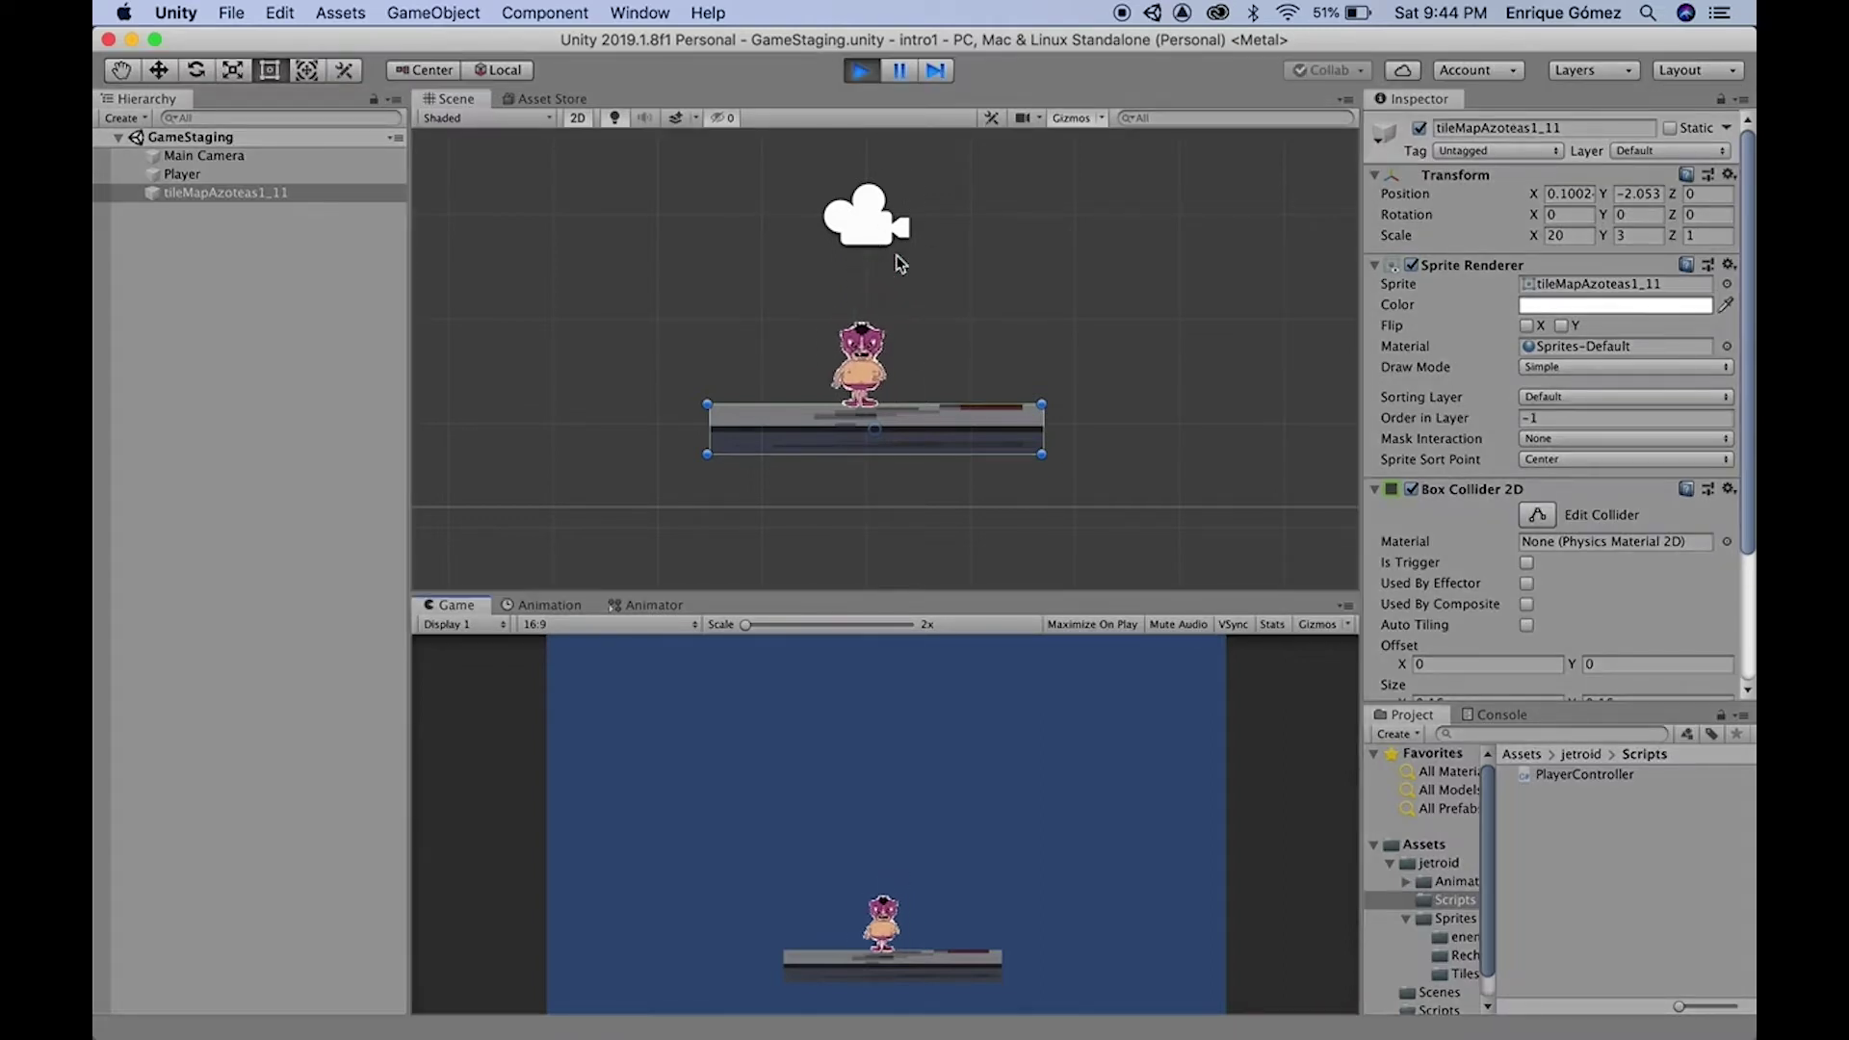
{"action": "key", "text": "Right"}
{"action": "key", "text": "Left"}
{"action": "key", "text": "Right"}
{"action": "key", "text": "Left"}
{"action": "key", "text": "Right"}
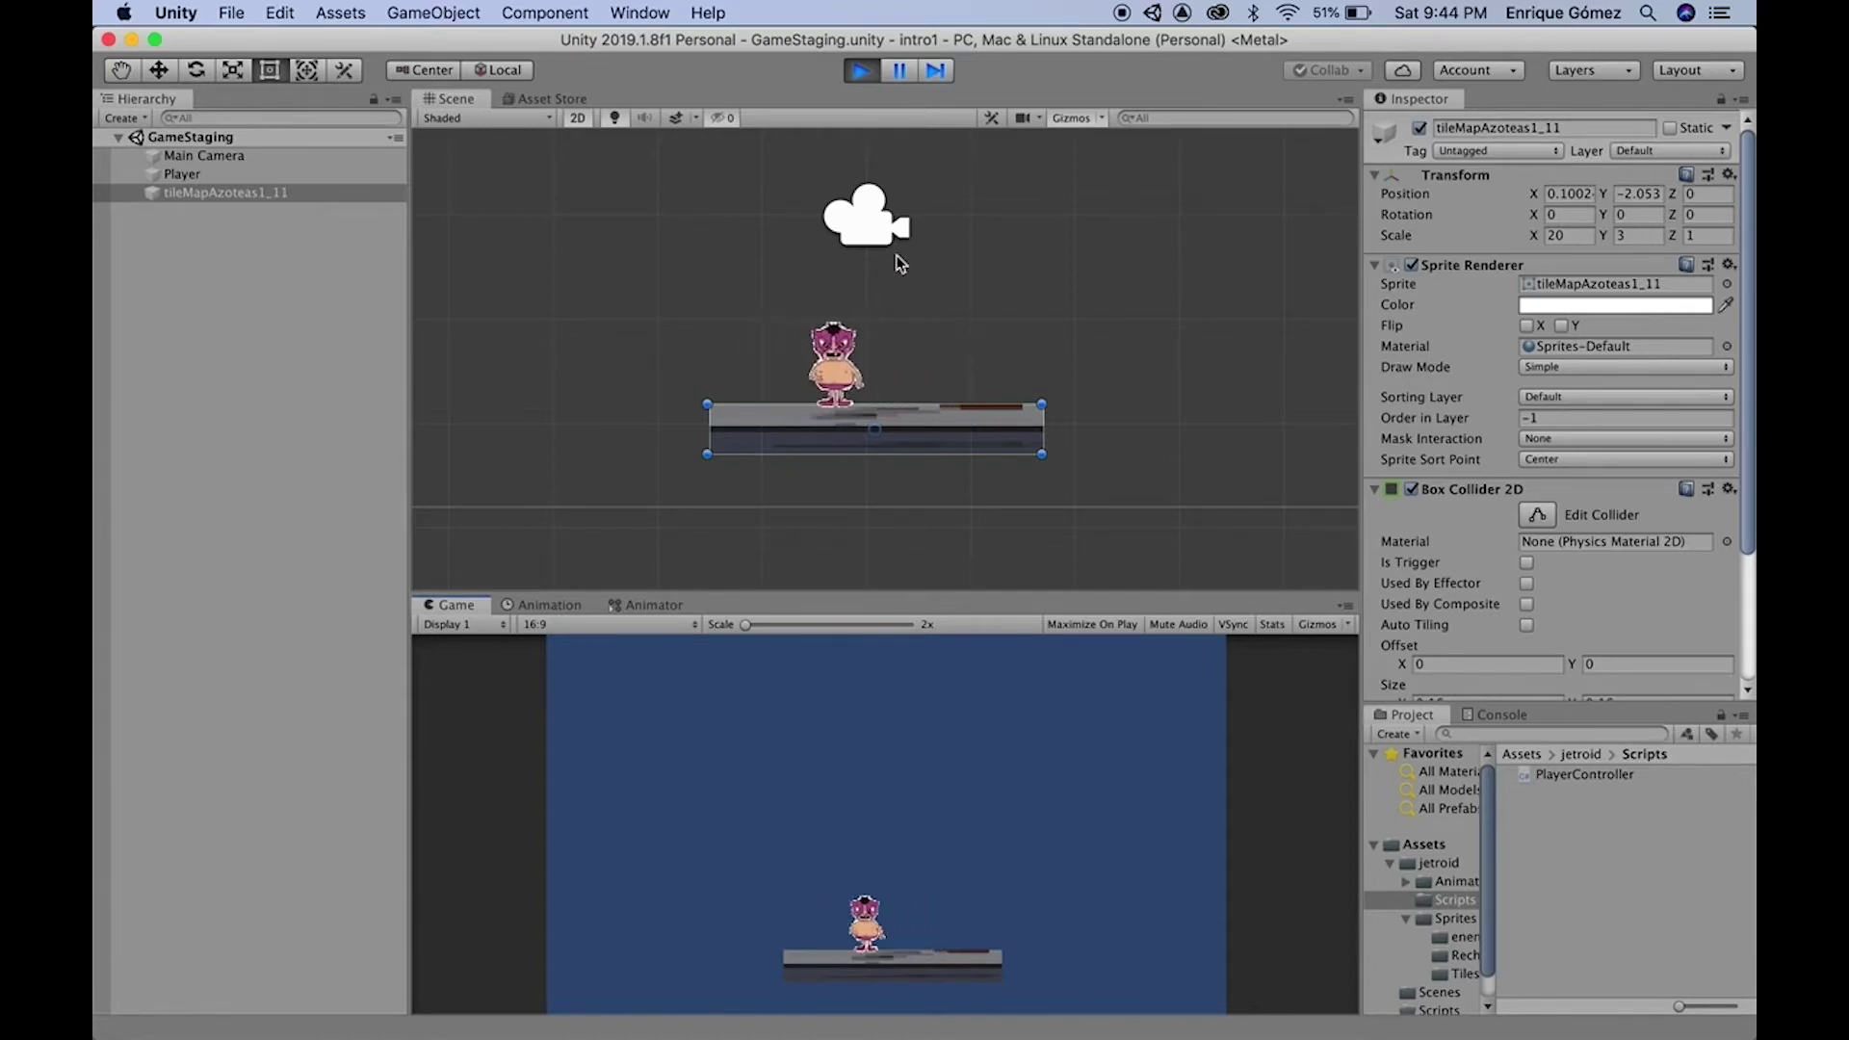
{"action": "key", "text": "Left"}
{"action": "key", "text": "Right"}
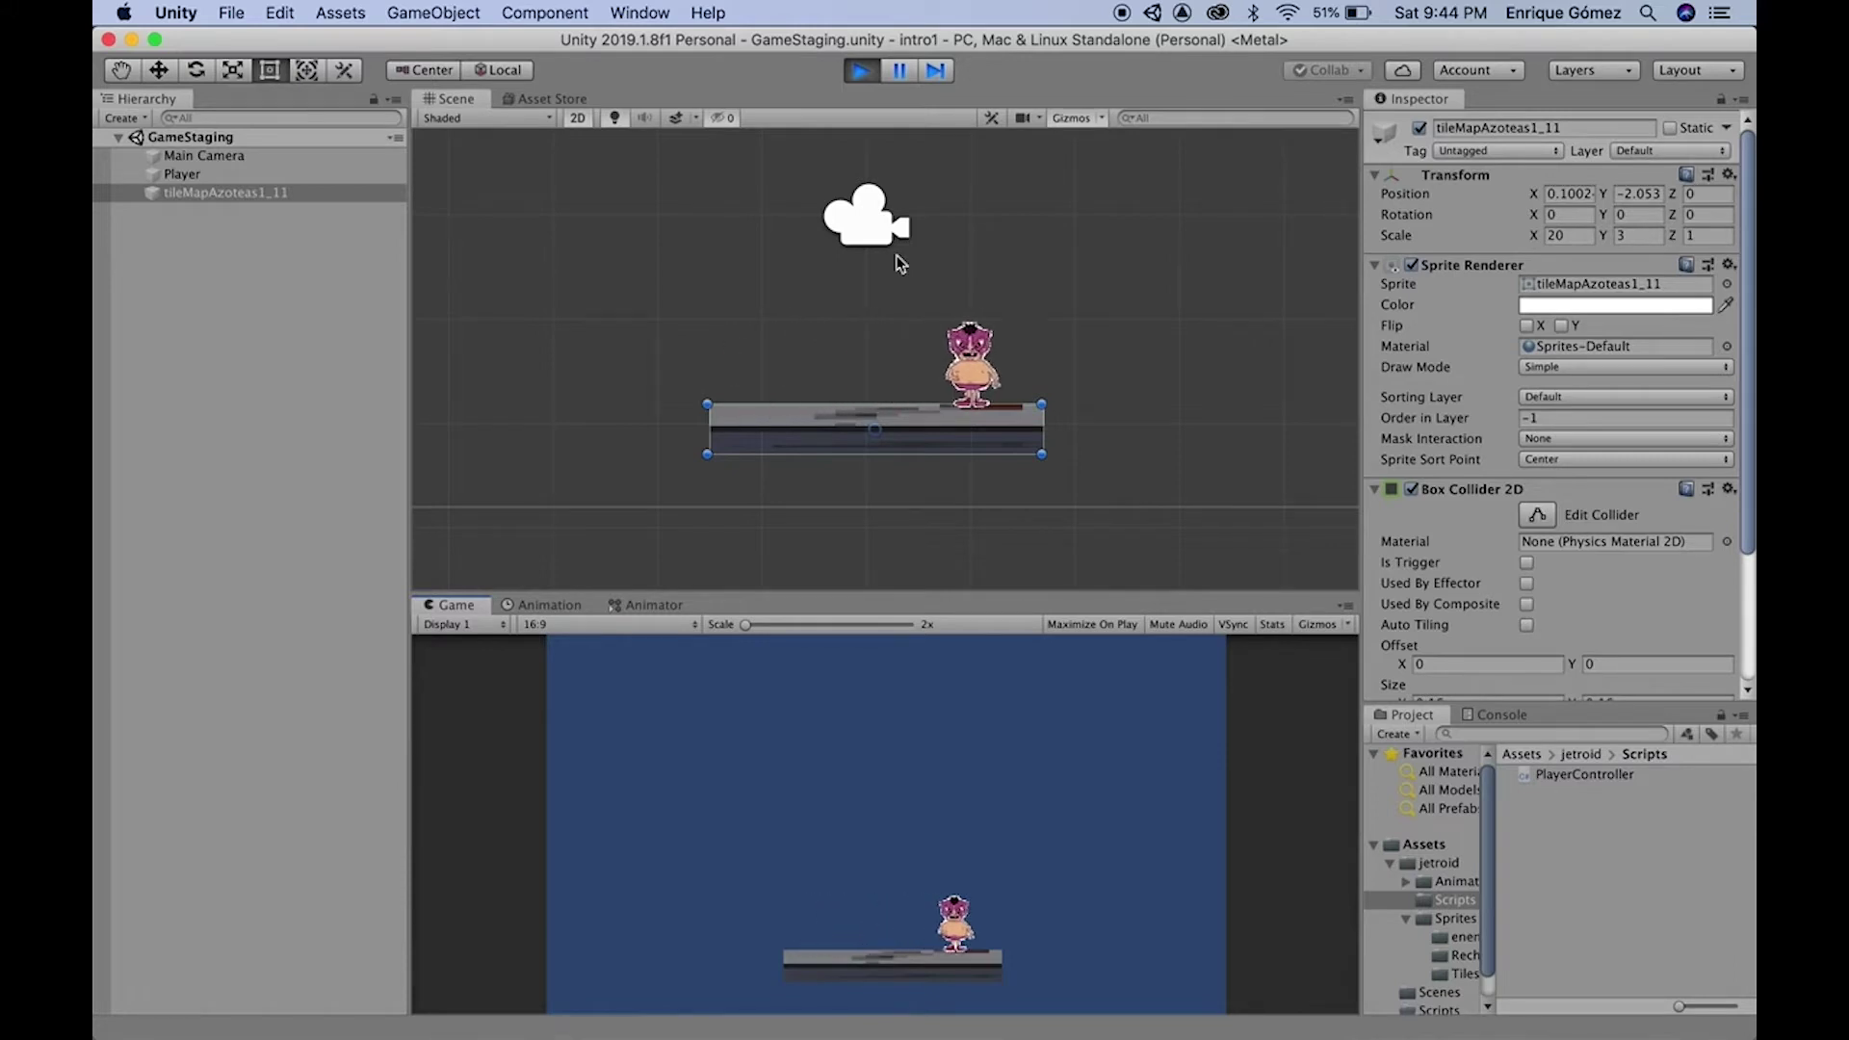
{"action": "key", "text": "Left"}
{"action": "key", "text": "Left"}
{"action": "key", "text": "Right"}
{"action": "key", "text": "Left"}
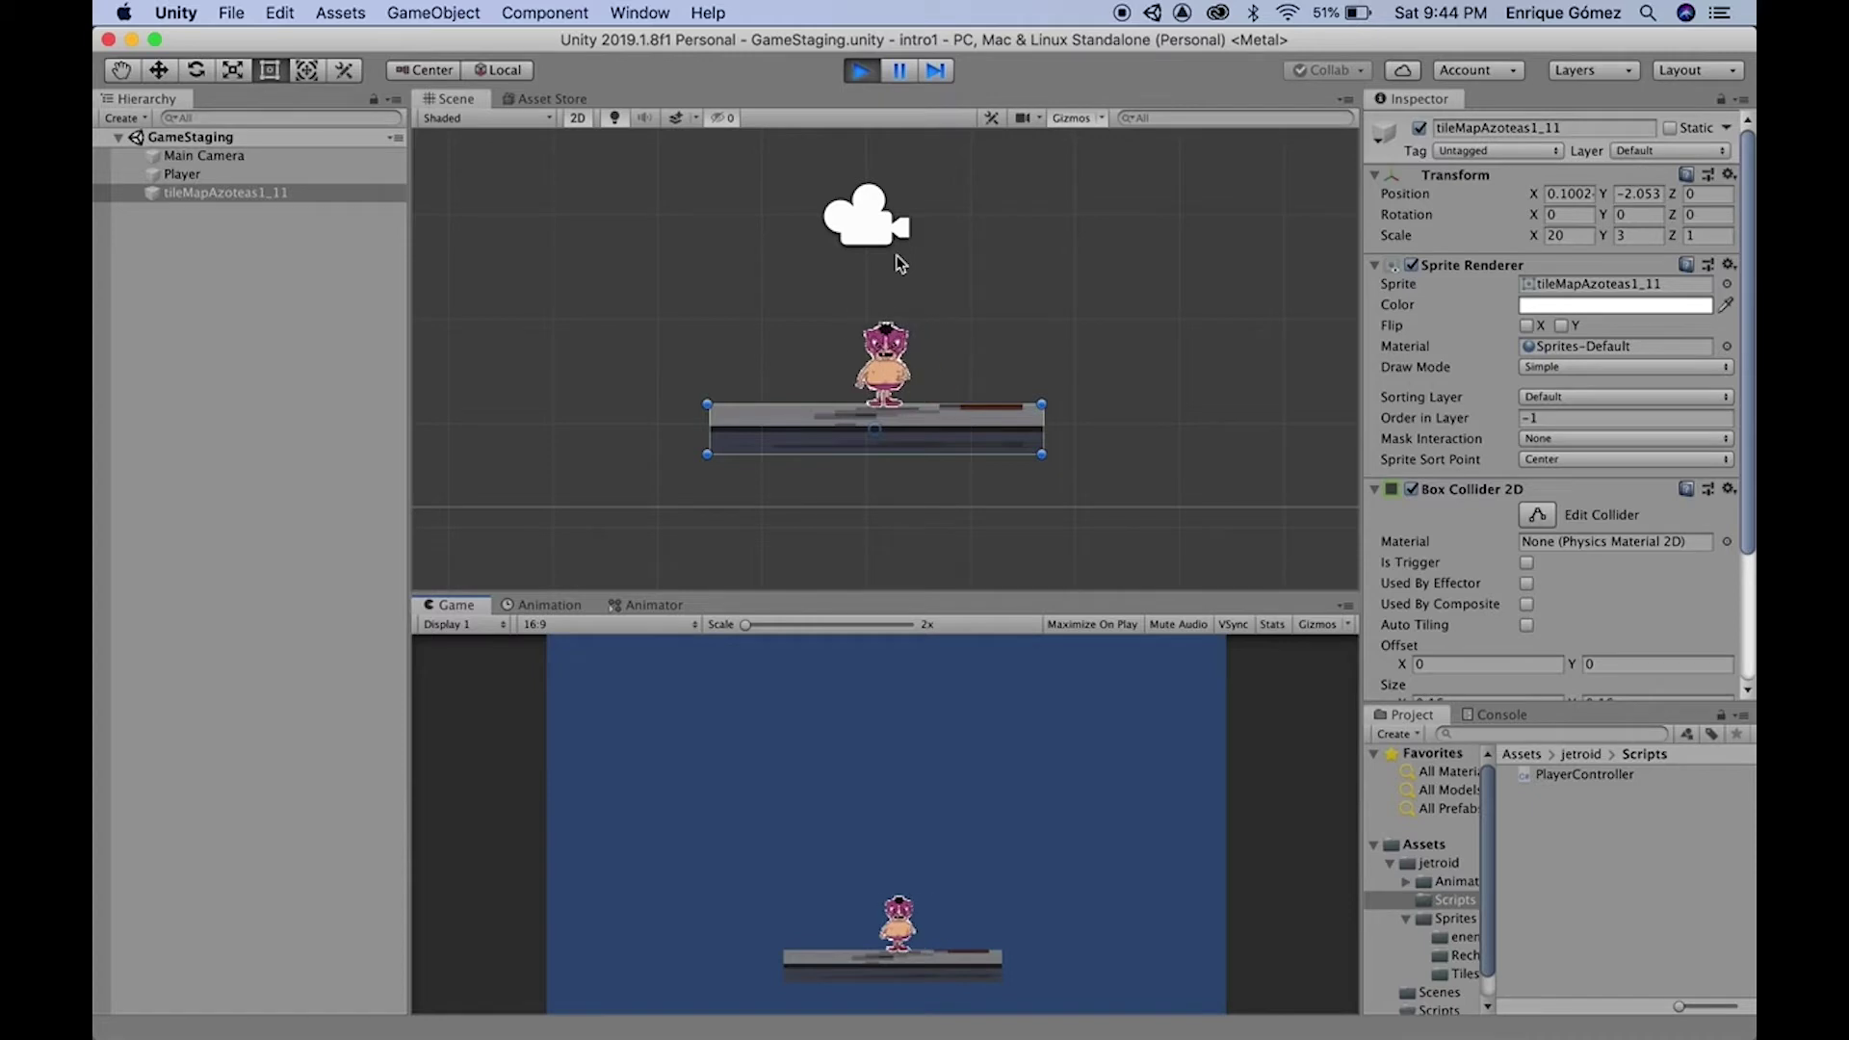
{"action": "key", "text": "Right"}
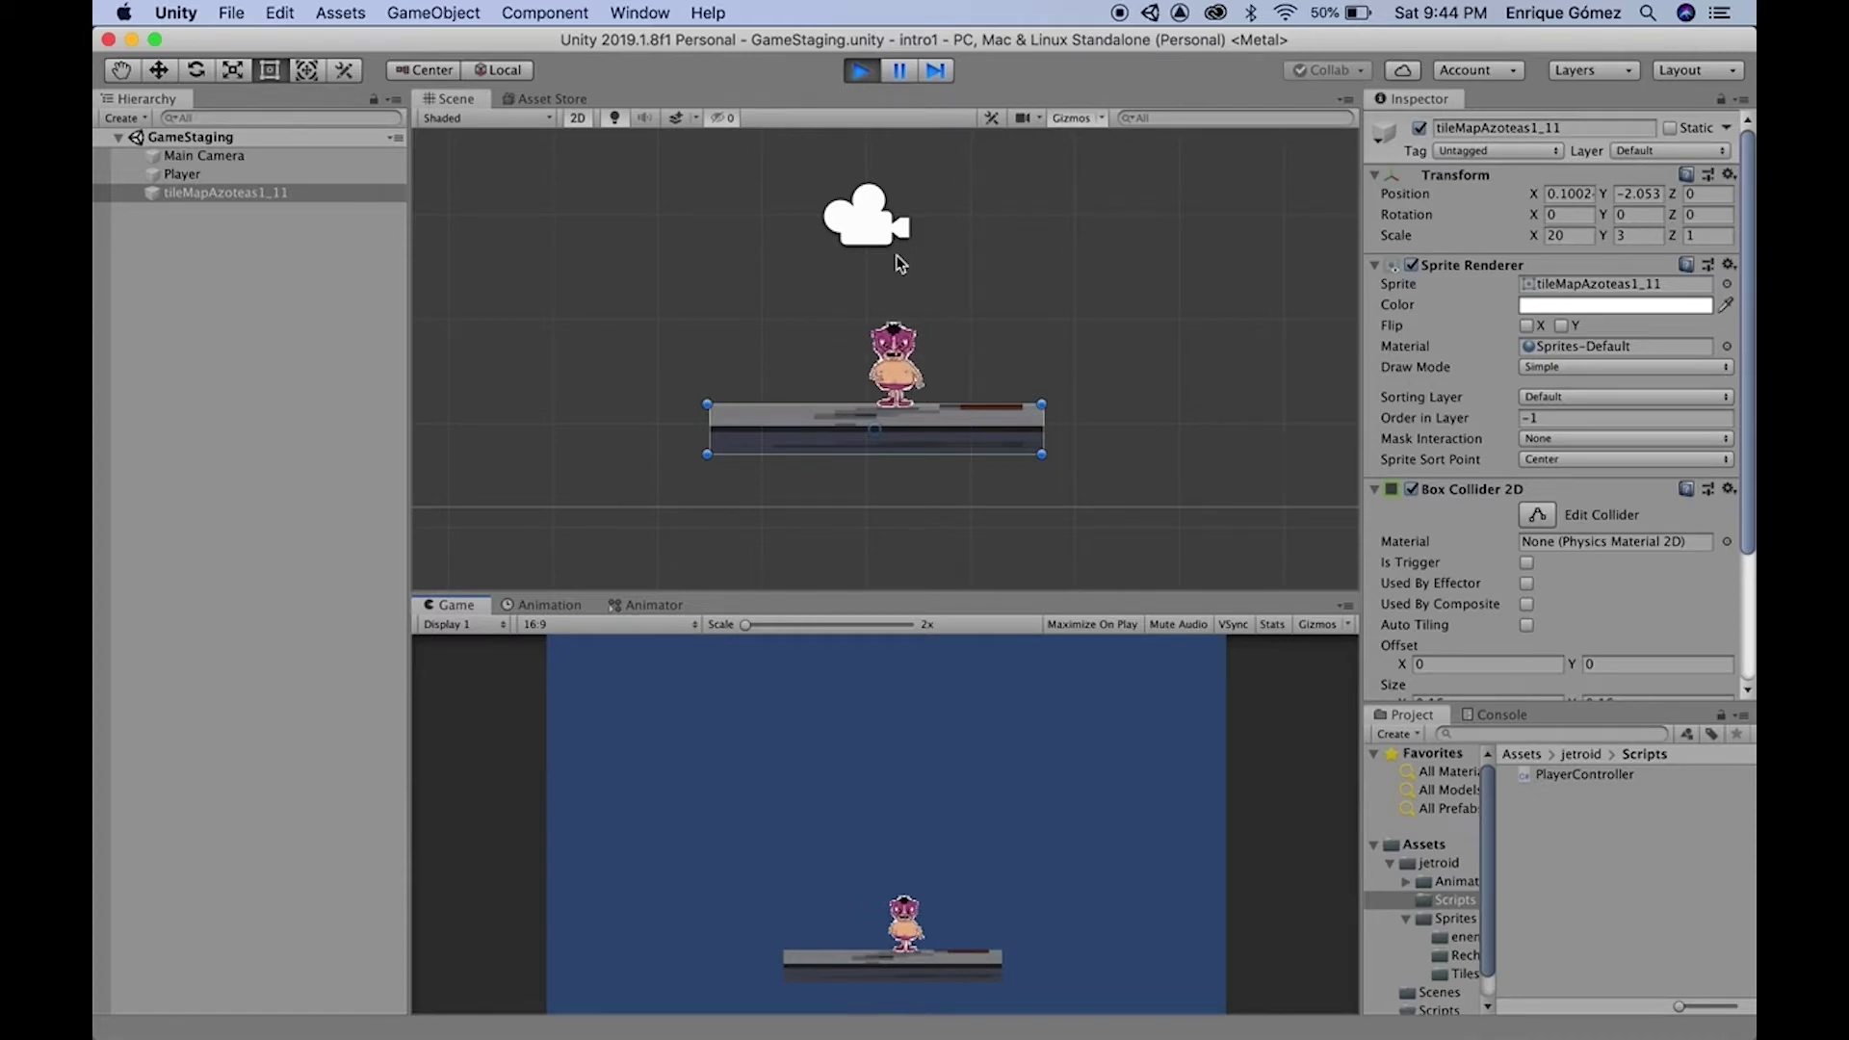
{"action": "key", "text": "Left"}
{"action": "key", "text": "Right"}
{"action": "key", "text": "Right"}
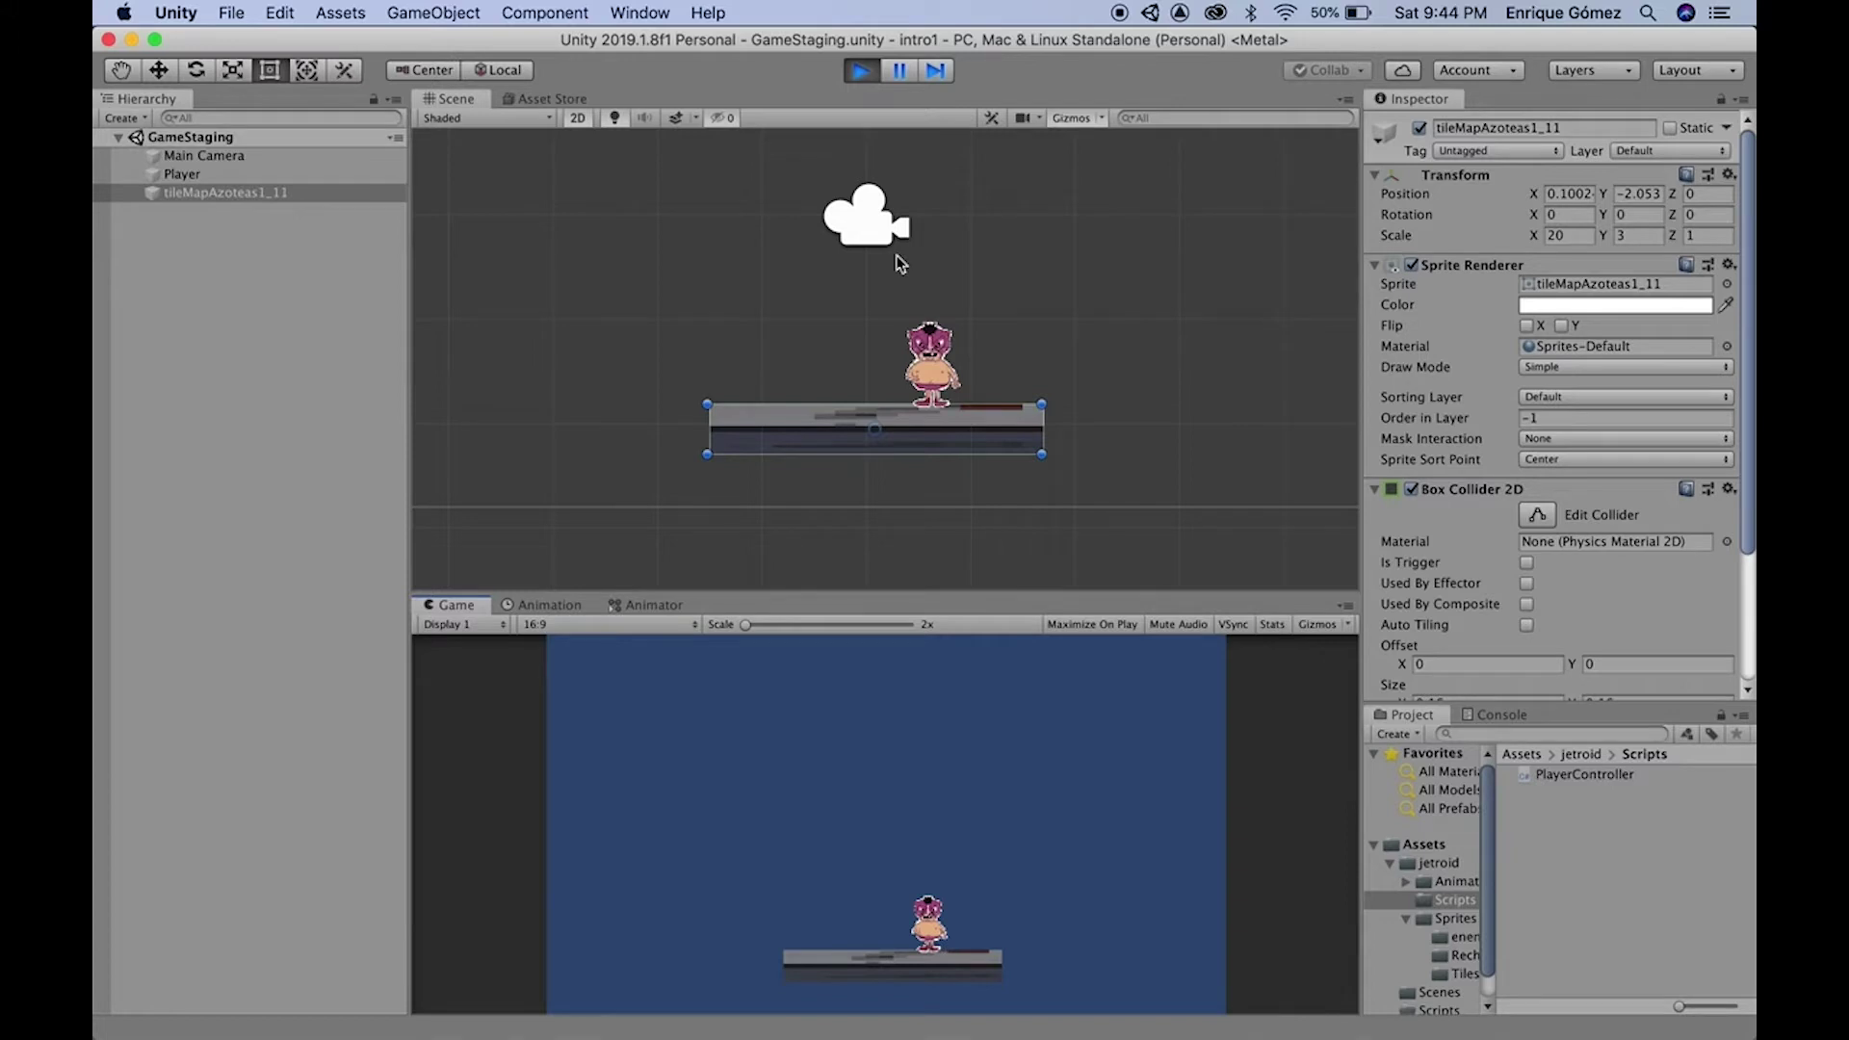
{"action": "left_click", "coordinate": [861, 75]}
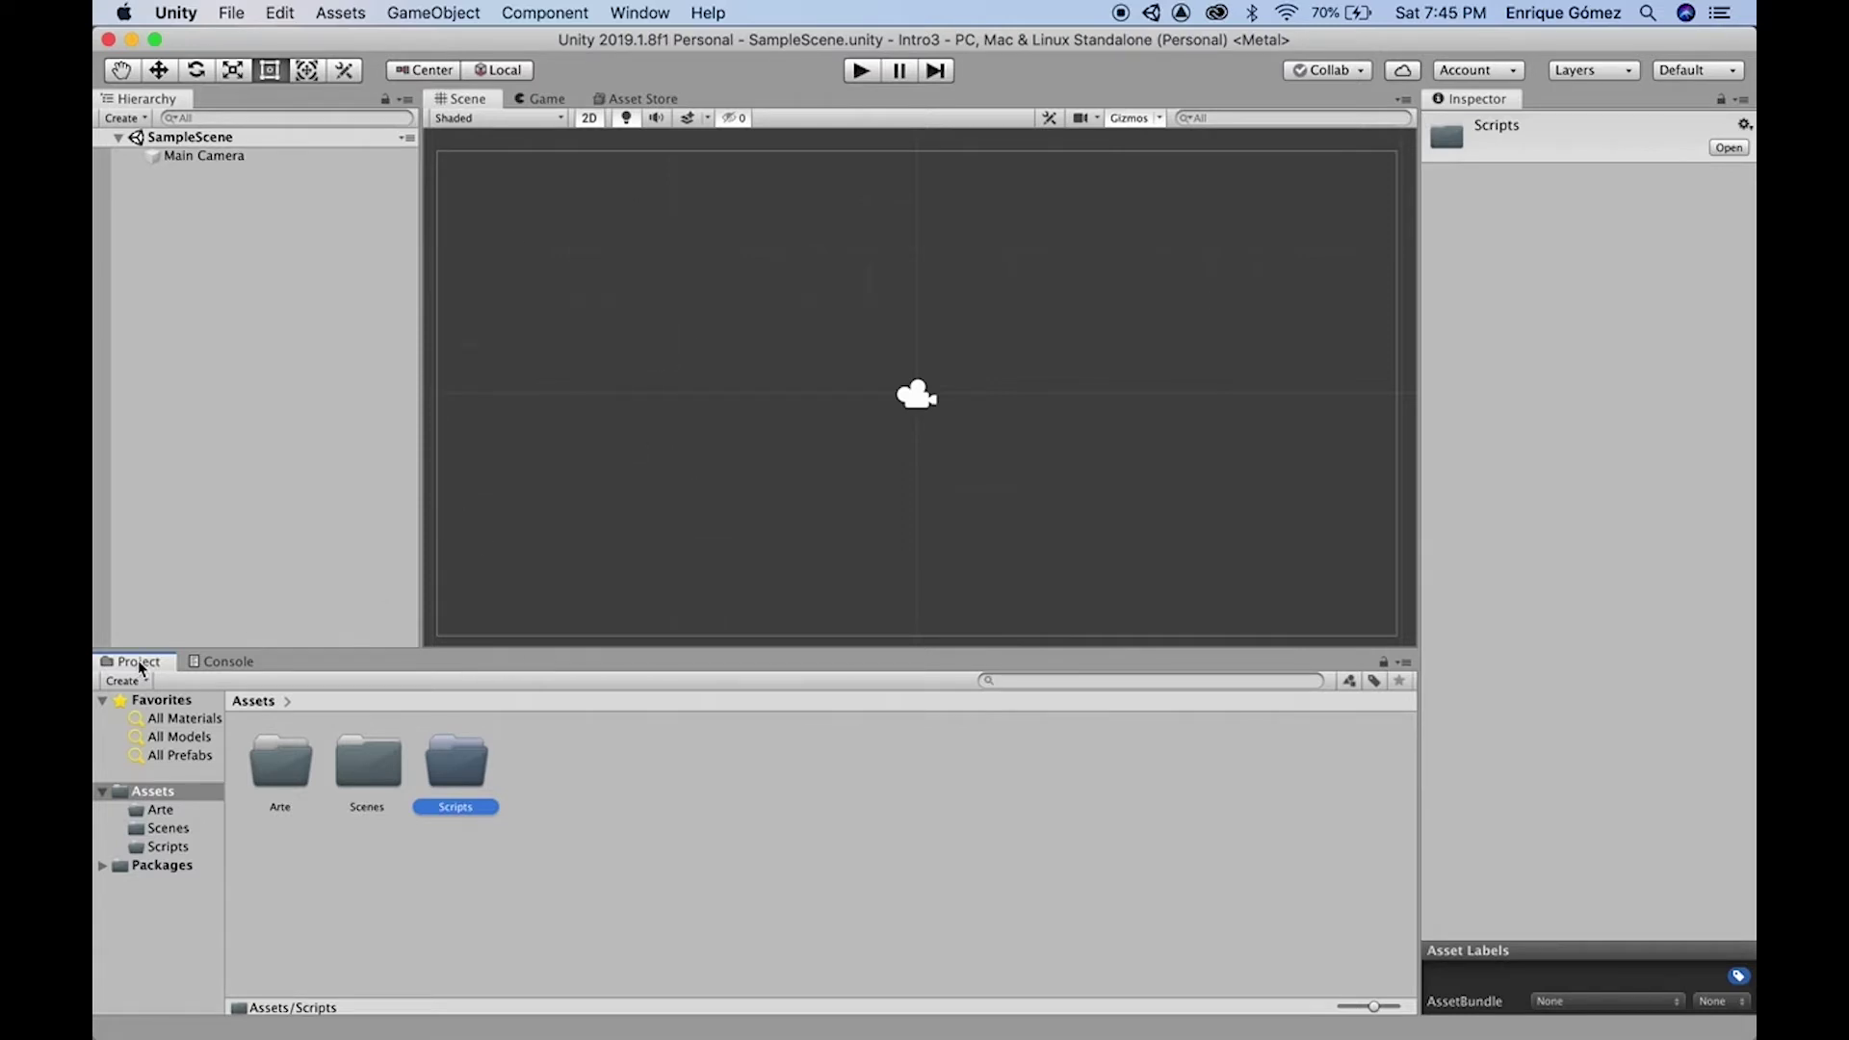
Dock the Project panel under the Inspector column
{"action": "mouse_move", "coordinate": [142, 663]}
{"action": "left_mouse_down"}
{"action": "mouse_move", "coordinate": [1618, 667]}
{"action": "mouse_move", "coordinate": [1633, 765]}
{"action": "left_mouse_up"}
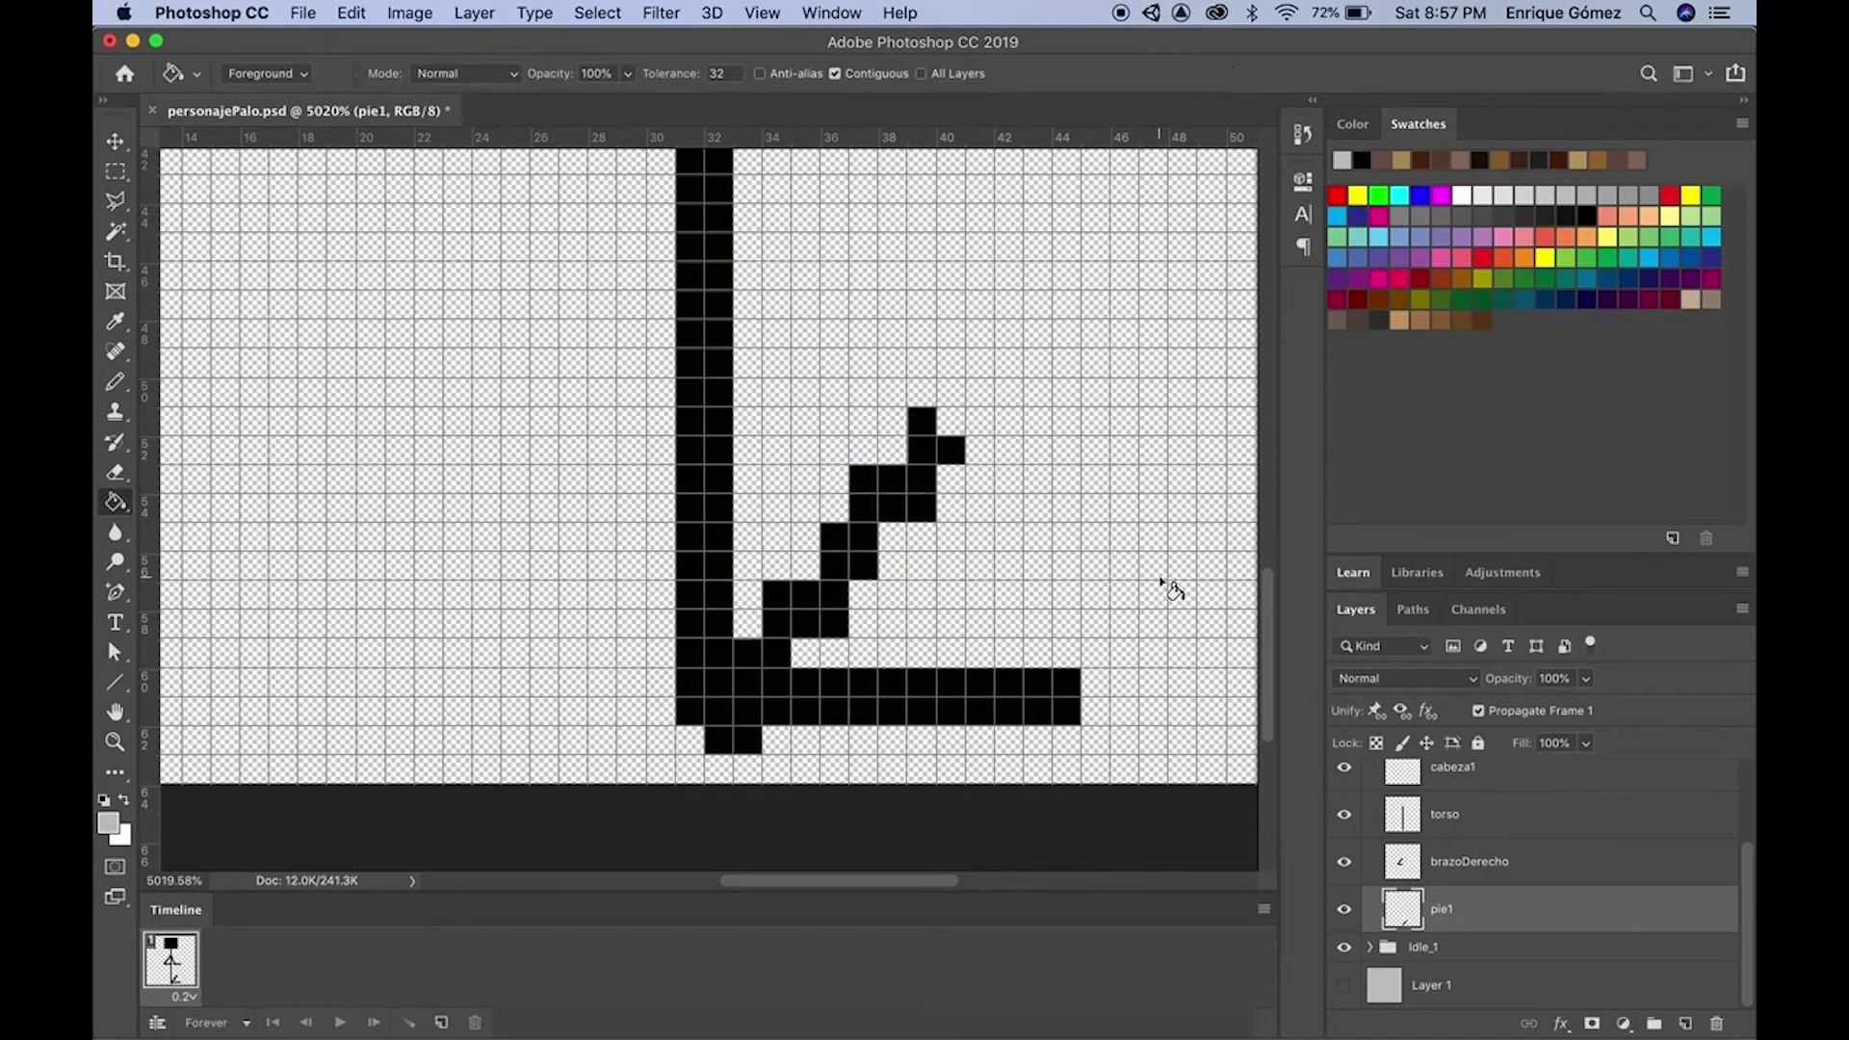
In the Idle_3 group, rotate the pie1 foot layer -26.5° around its heel
{"action": "scroll", "coordinate": [1423, 881], "scroll_direction": "up", "scroll_amount": 3}
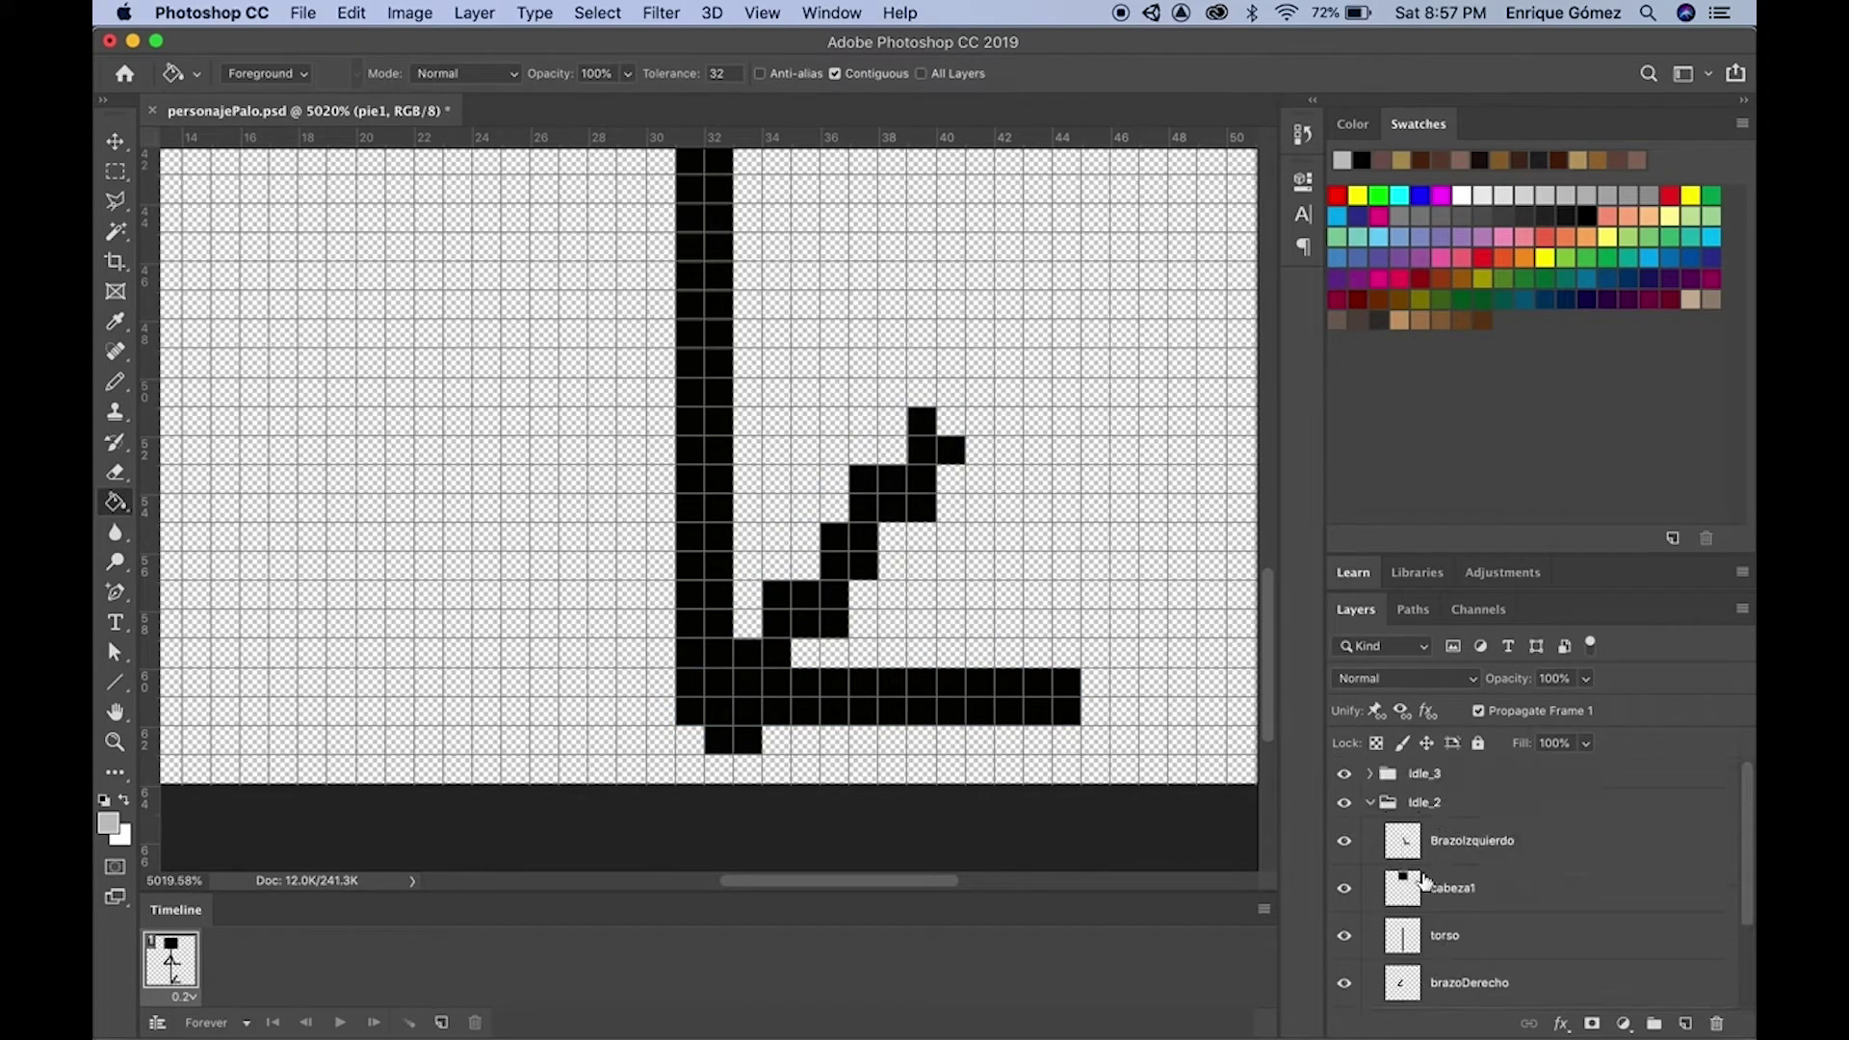
{"action": "left_click", "coordinate": [1369, 803]}
{"action": "left_click", "coordinate": [1371, 774]}
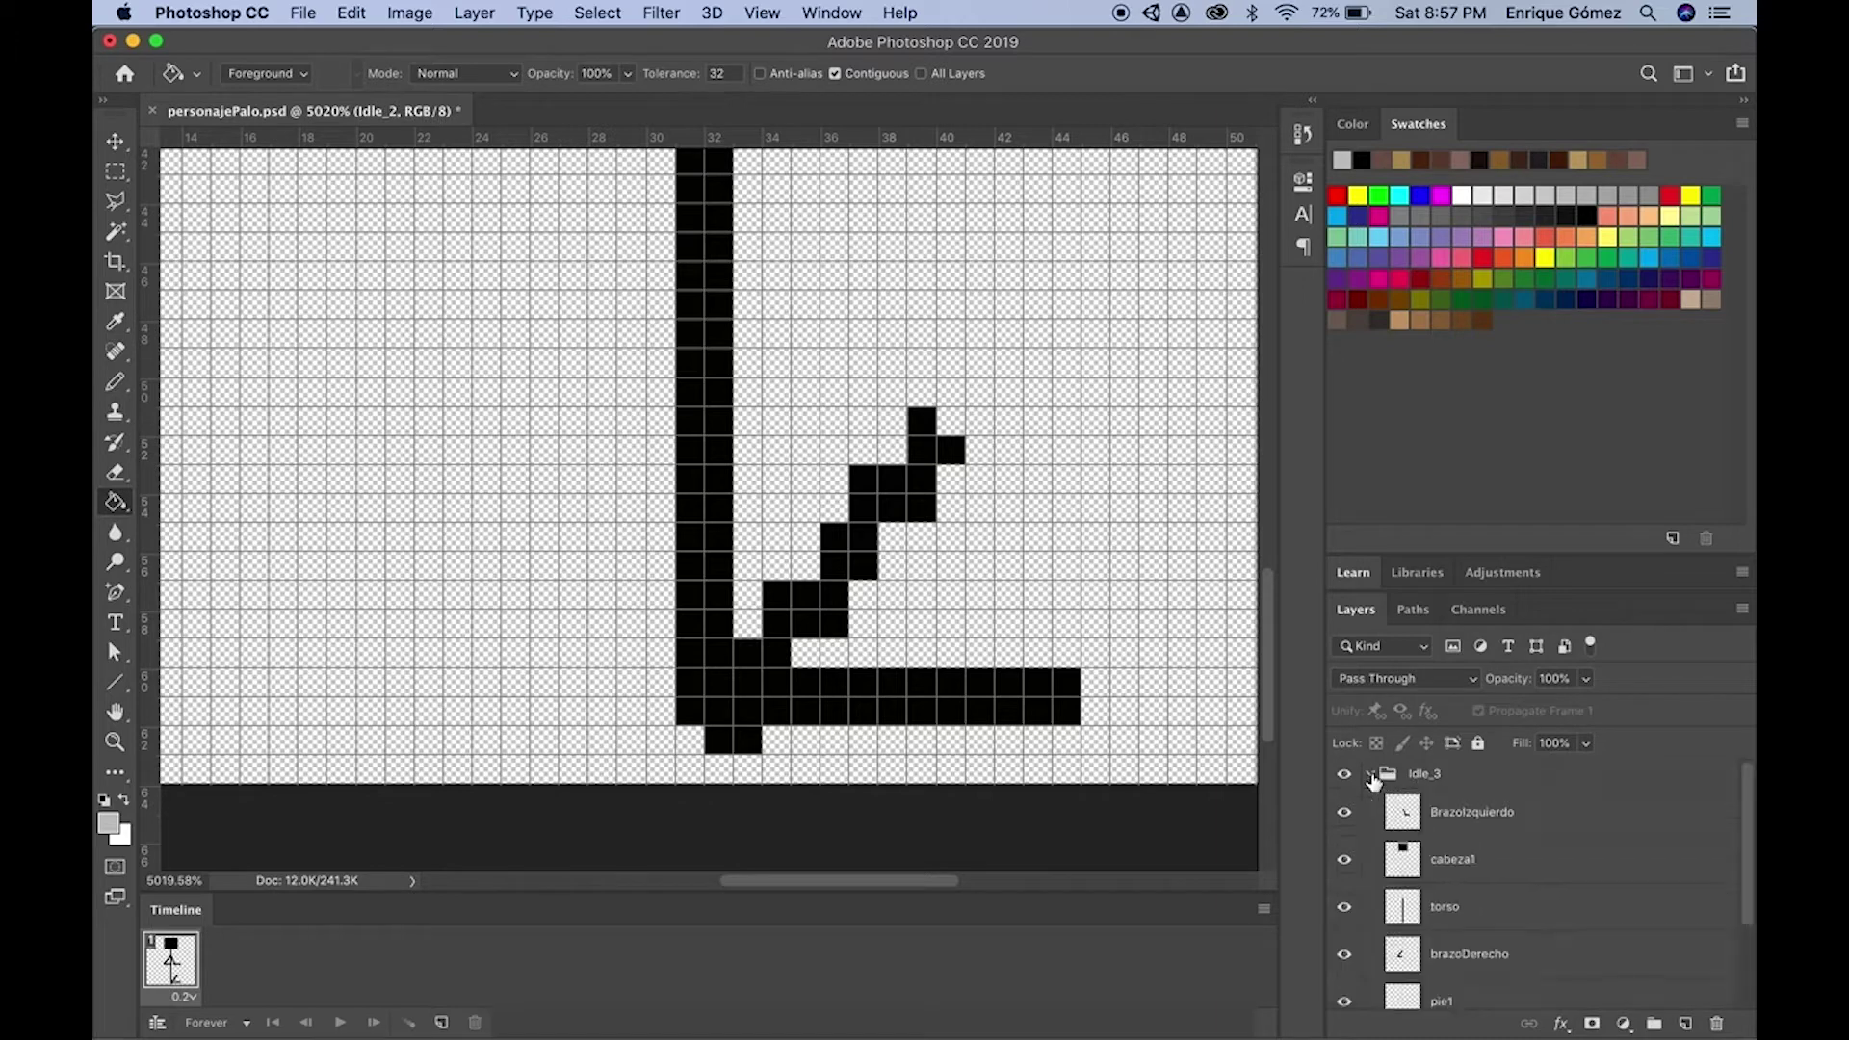
{"action": "left_click", "coordinate": [1442, 998]}
{"action": "key", "text": "super+t"}
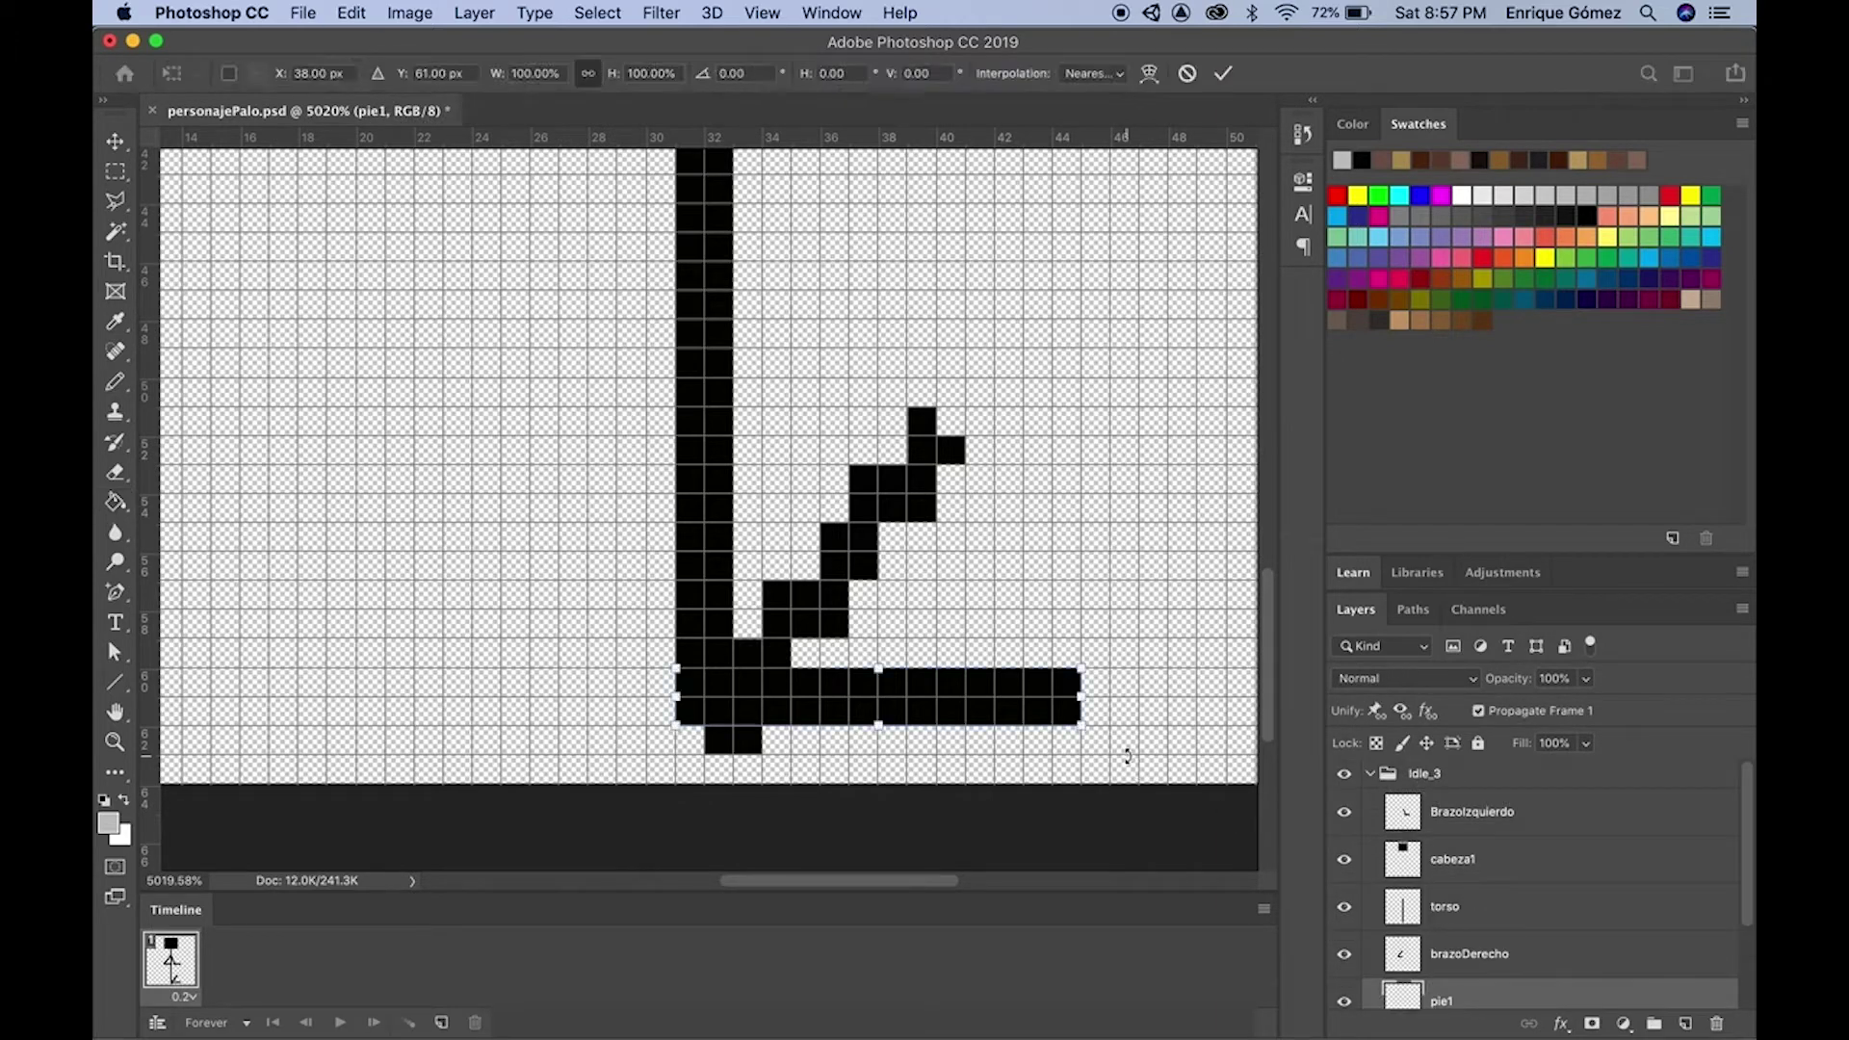
{"action": "left_click", "coordinate": [710, 697], "text": "alt"}
{"action": "left_click_drag", "start_coordinate": [1093, 742], "coordinate": [958, 609]}
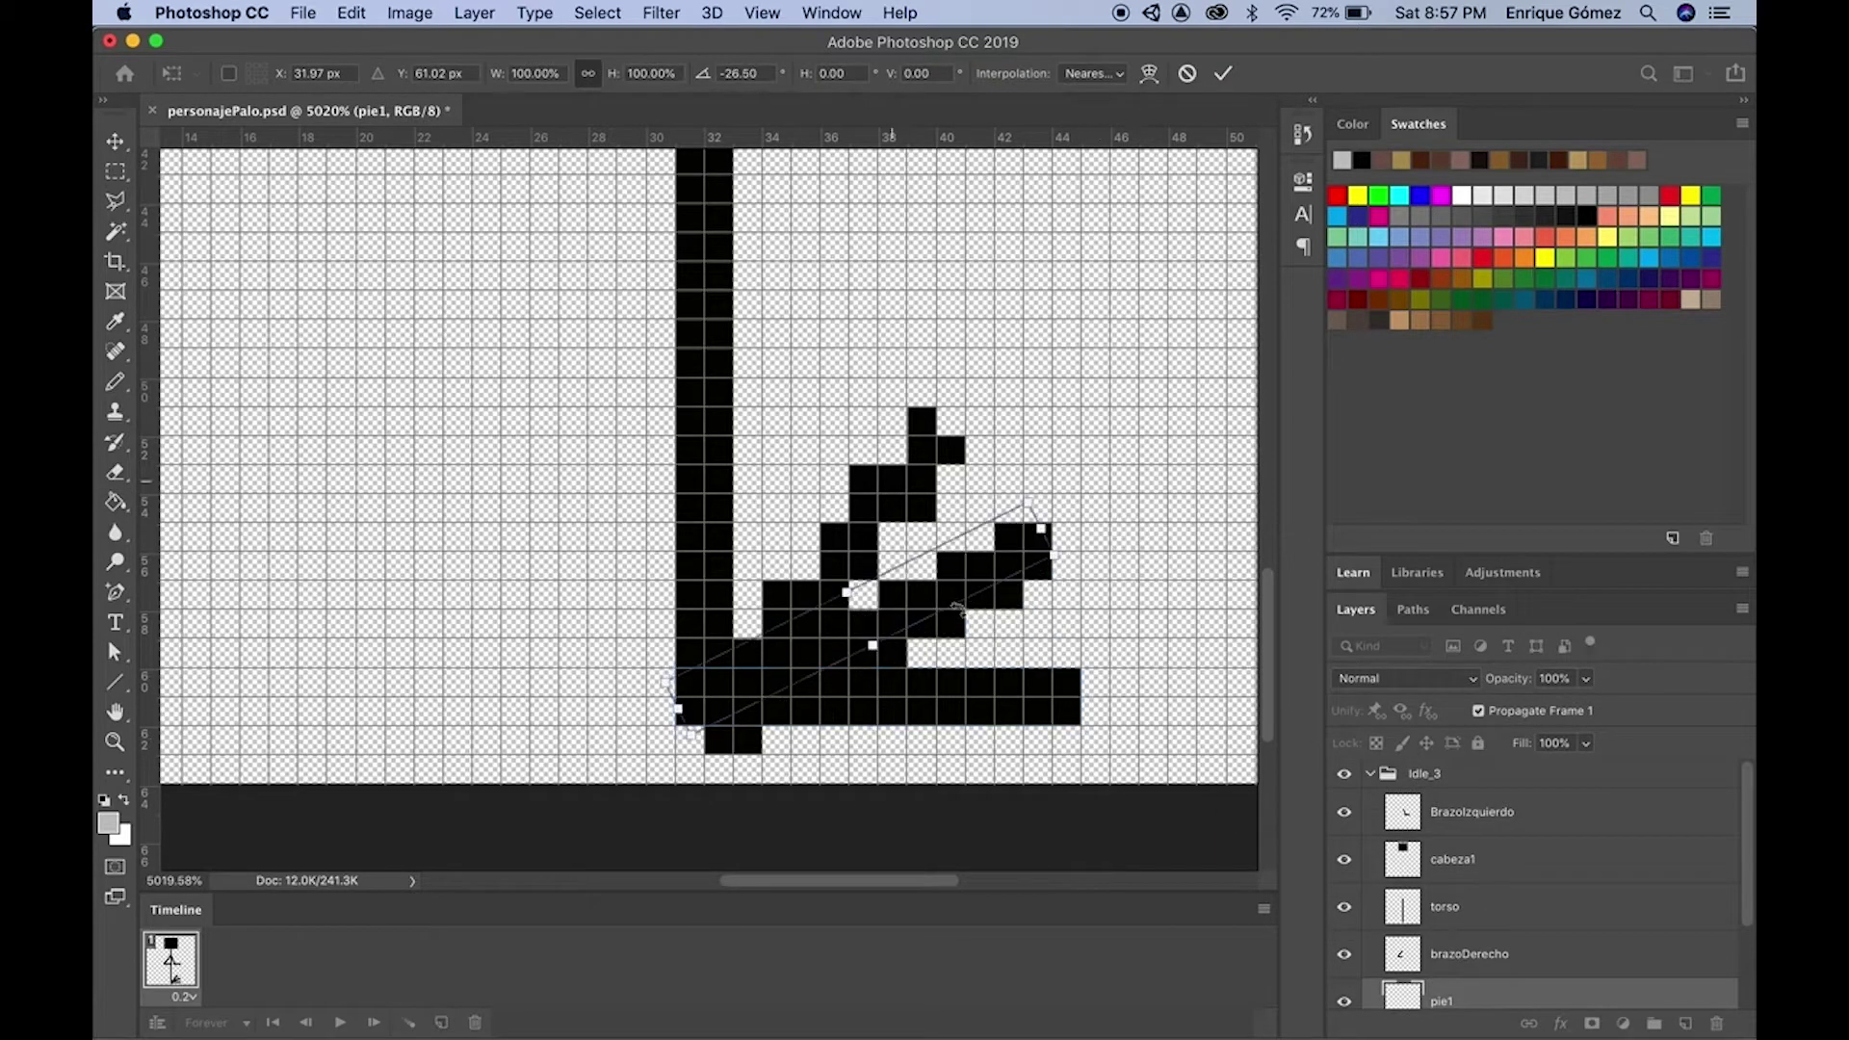
{"action": "key", "text": "Return"}
Move the cabeza1 head layer down 2 px, commit it, and collapse Idle_3
{"action": "scroll", "coordinate": [961, 597], "scroll_direction": "down", "scroll_amount": 3, "text": "alt"}
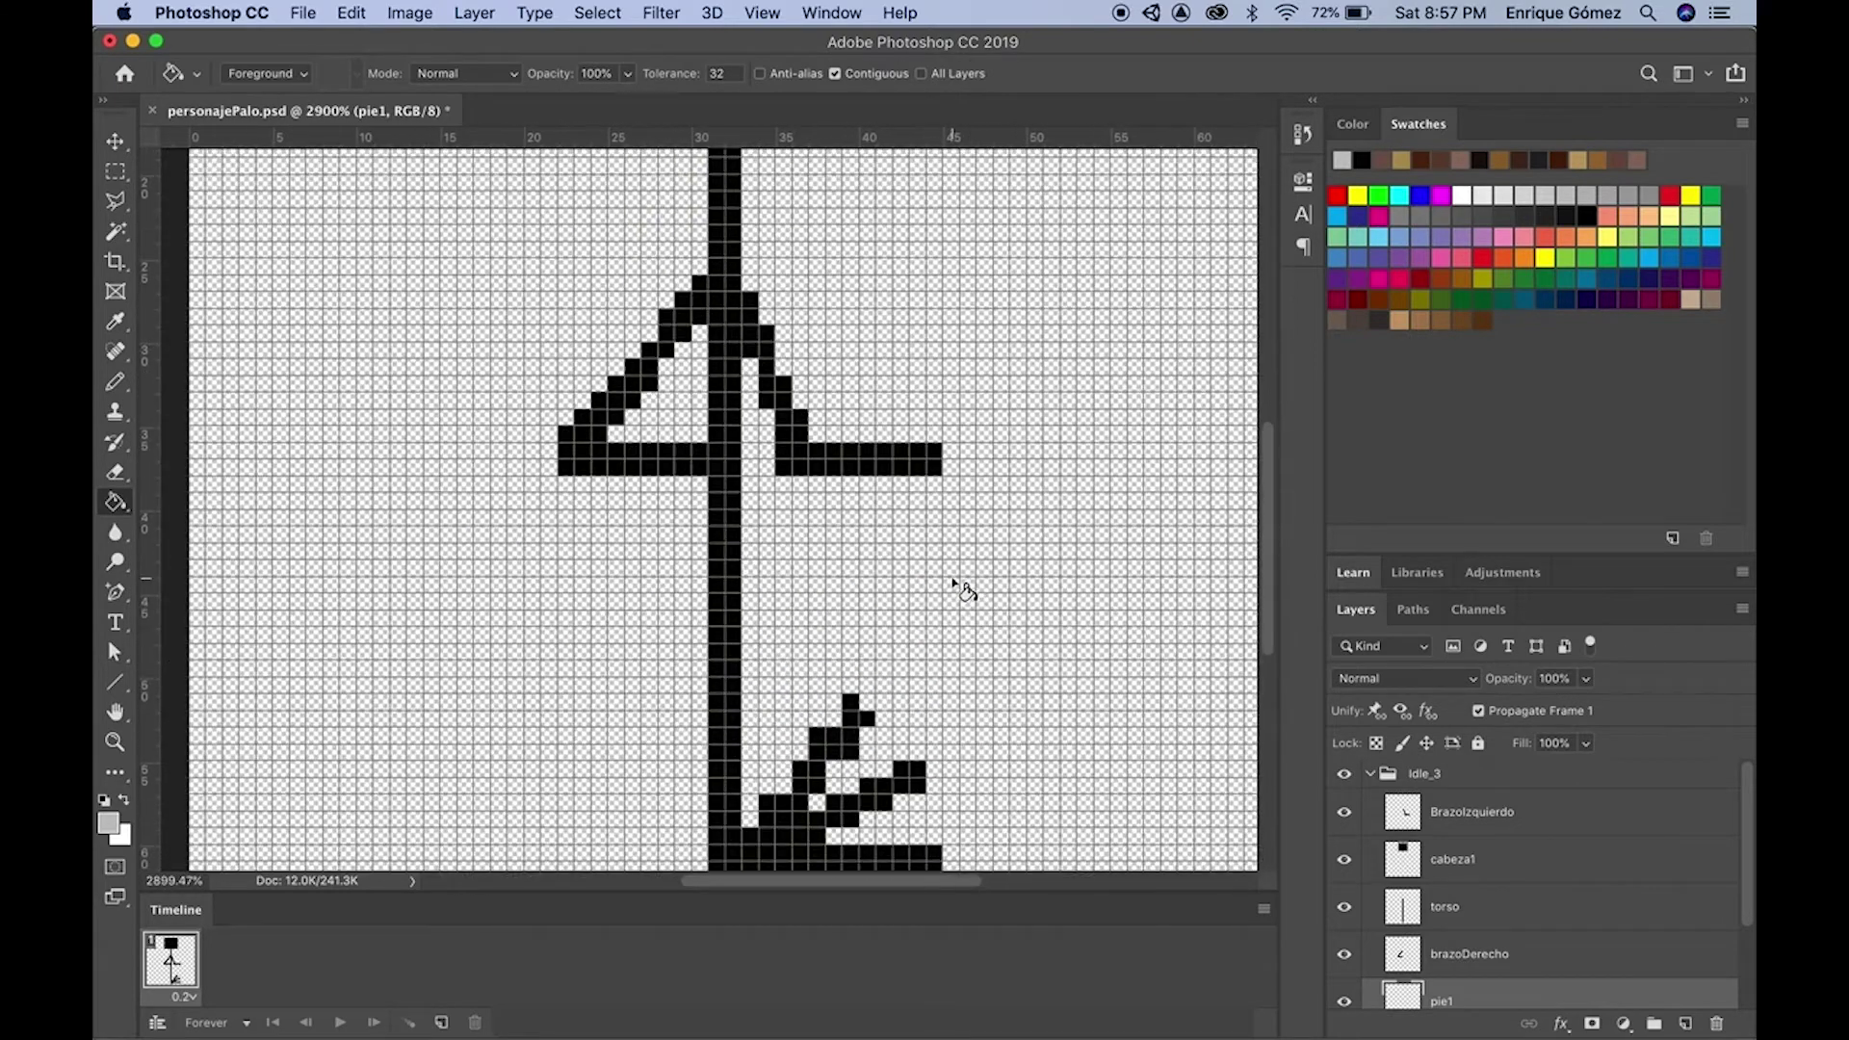
{"action": "left_click", "coordinate": [1483, 866]}
{"action": "scroll", "coordinate": [1141, 632], "scroll_direction": "up", "scroll_amount": 3}
{"action": "key", "text": "super+t"}
{"action": "key", "text": "Down"}
{"action": "key", "text": "Down"}
{"action": "scroll", "coordinate": [1122, 640], "scroll_direction": "down", "scroll_amount": 2, "text": "alt"}
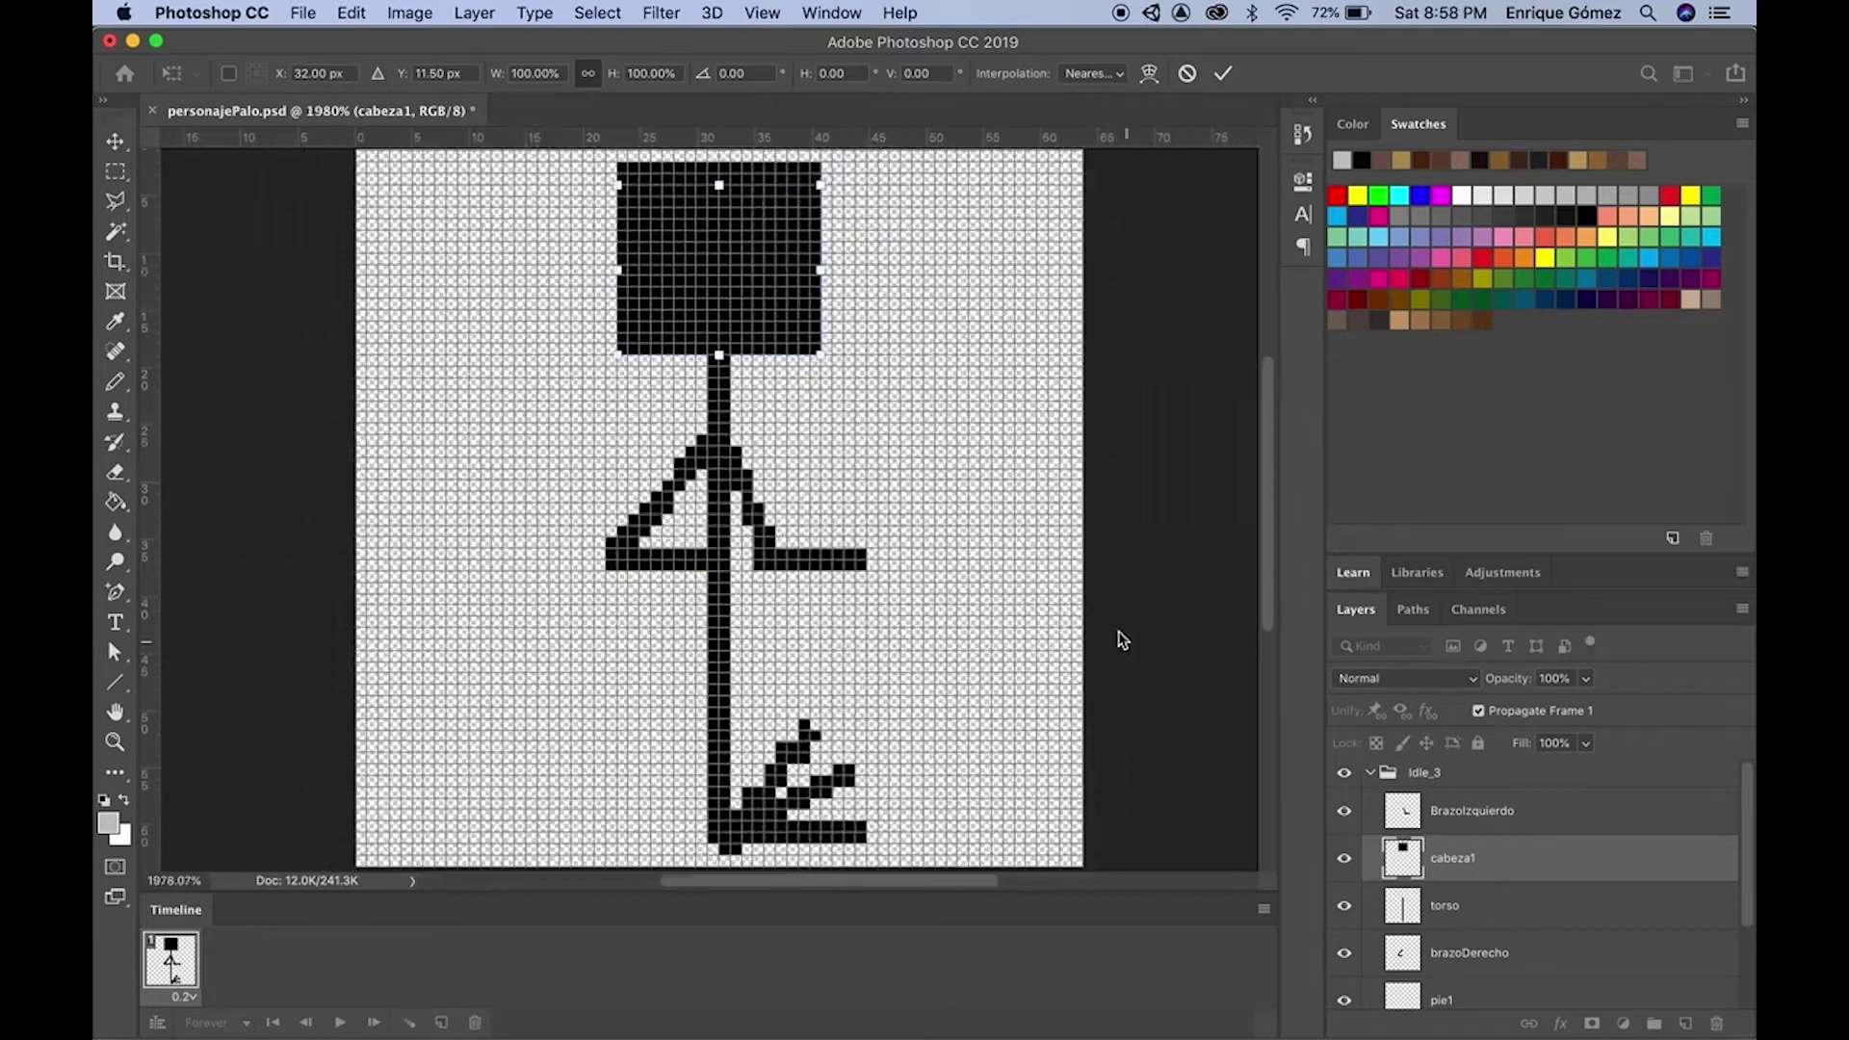
{"action": "scroll", "coordinate": [1121, 640], "scroll_direction": "down", "scroll_amount": 1, "text": "alt"}
{"action": "left_click", "coordinate": [1370, 772]}
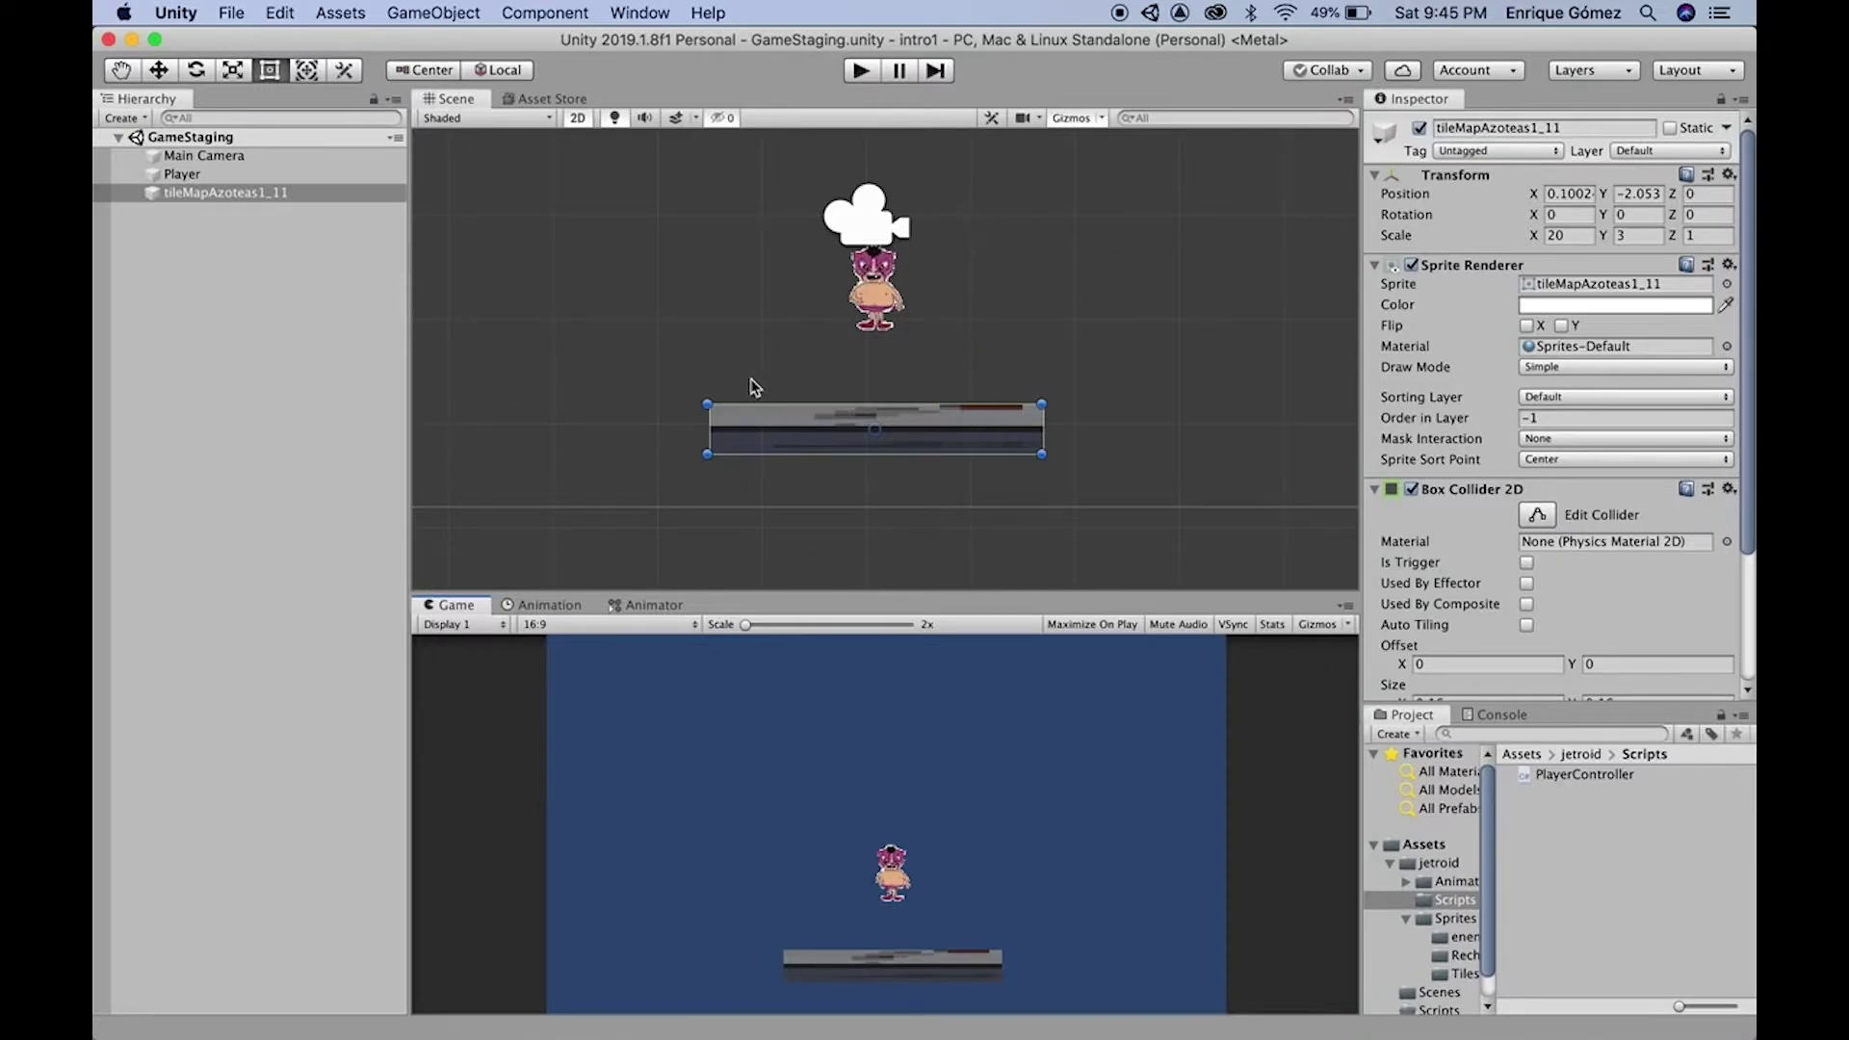
Quit the Unity editor from the Unity application menu
{"action": "left_click", "coordinate": [188, 16]}
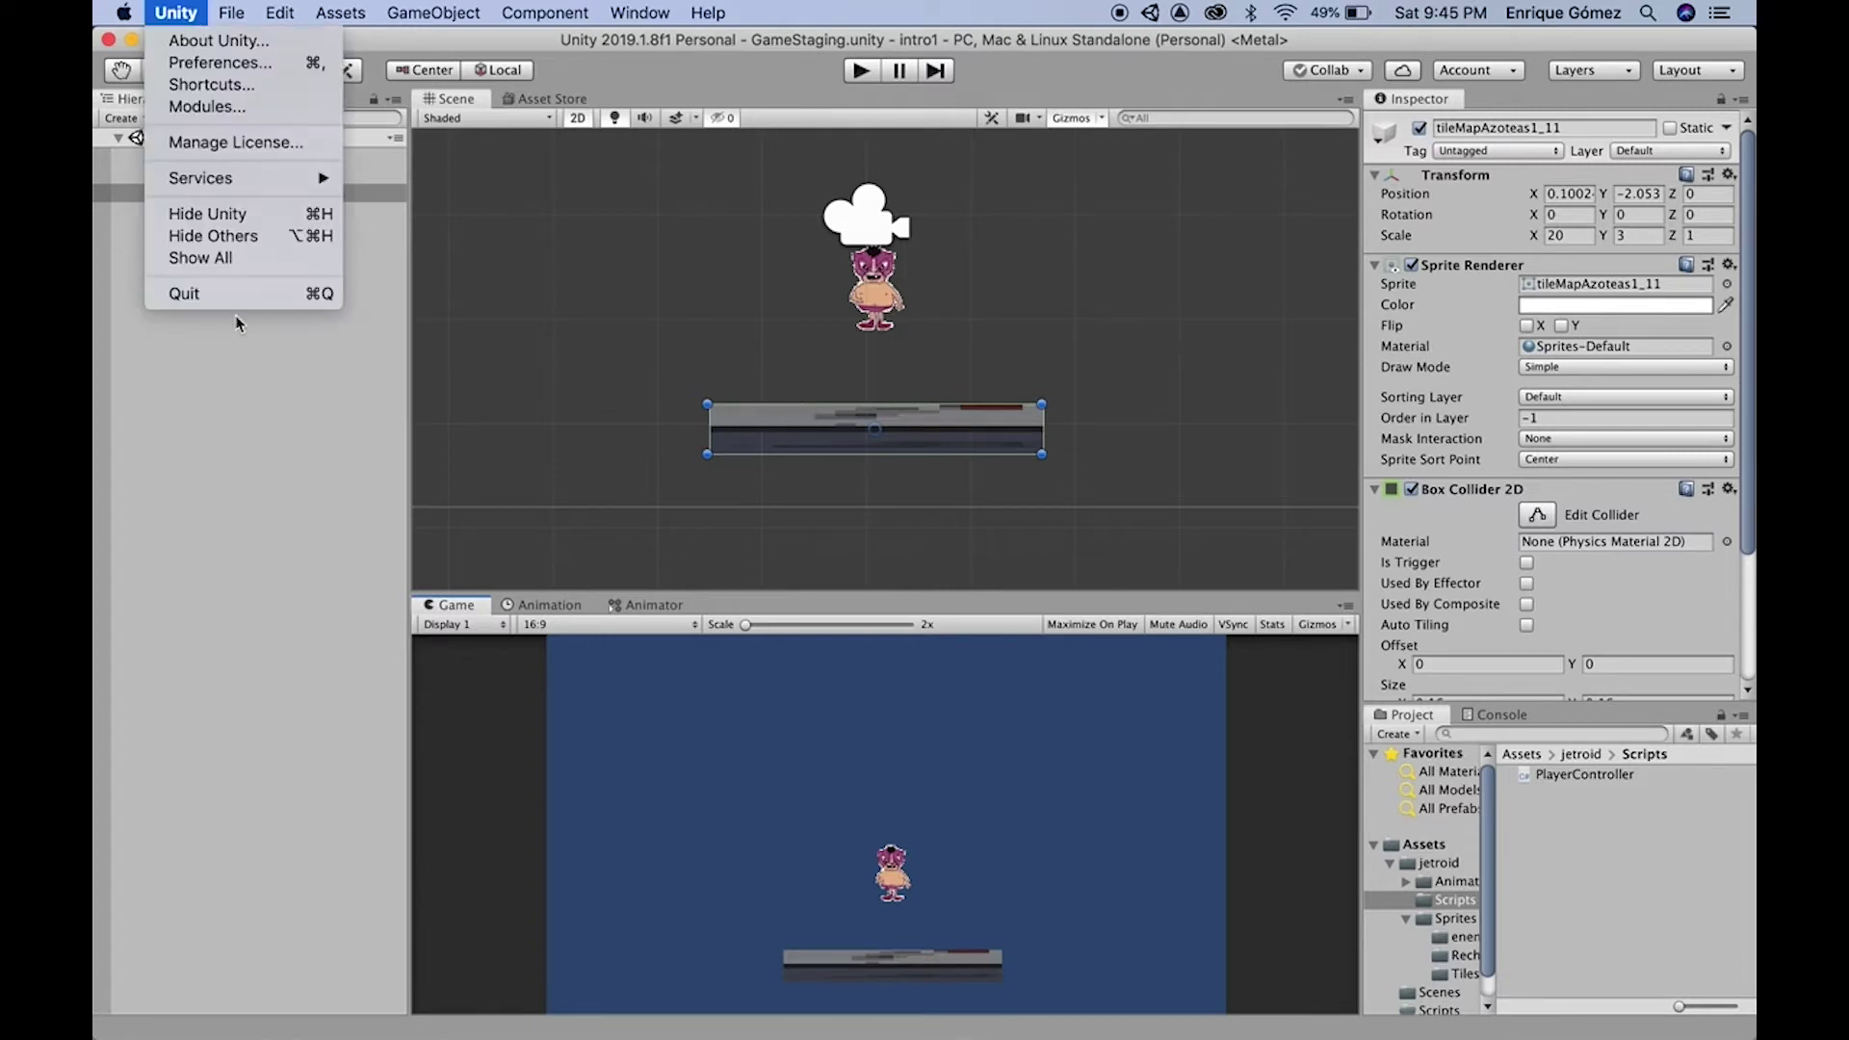
{"action": "left_click", "coordinate": [210, 295]}
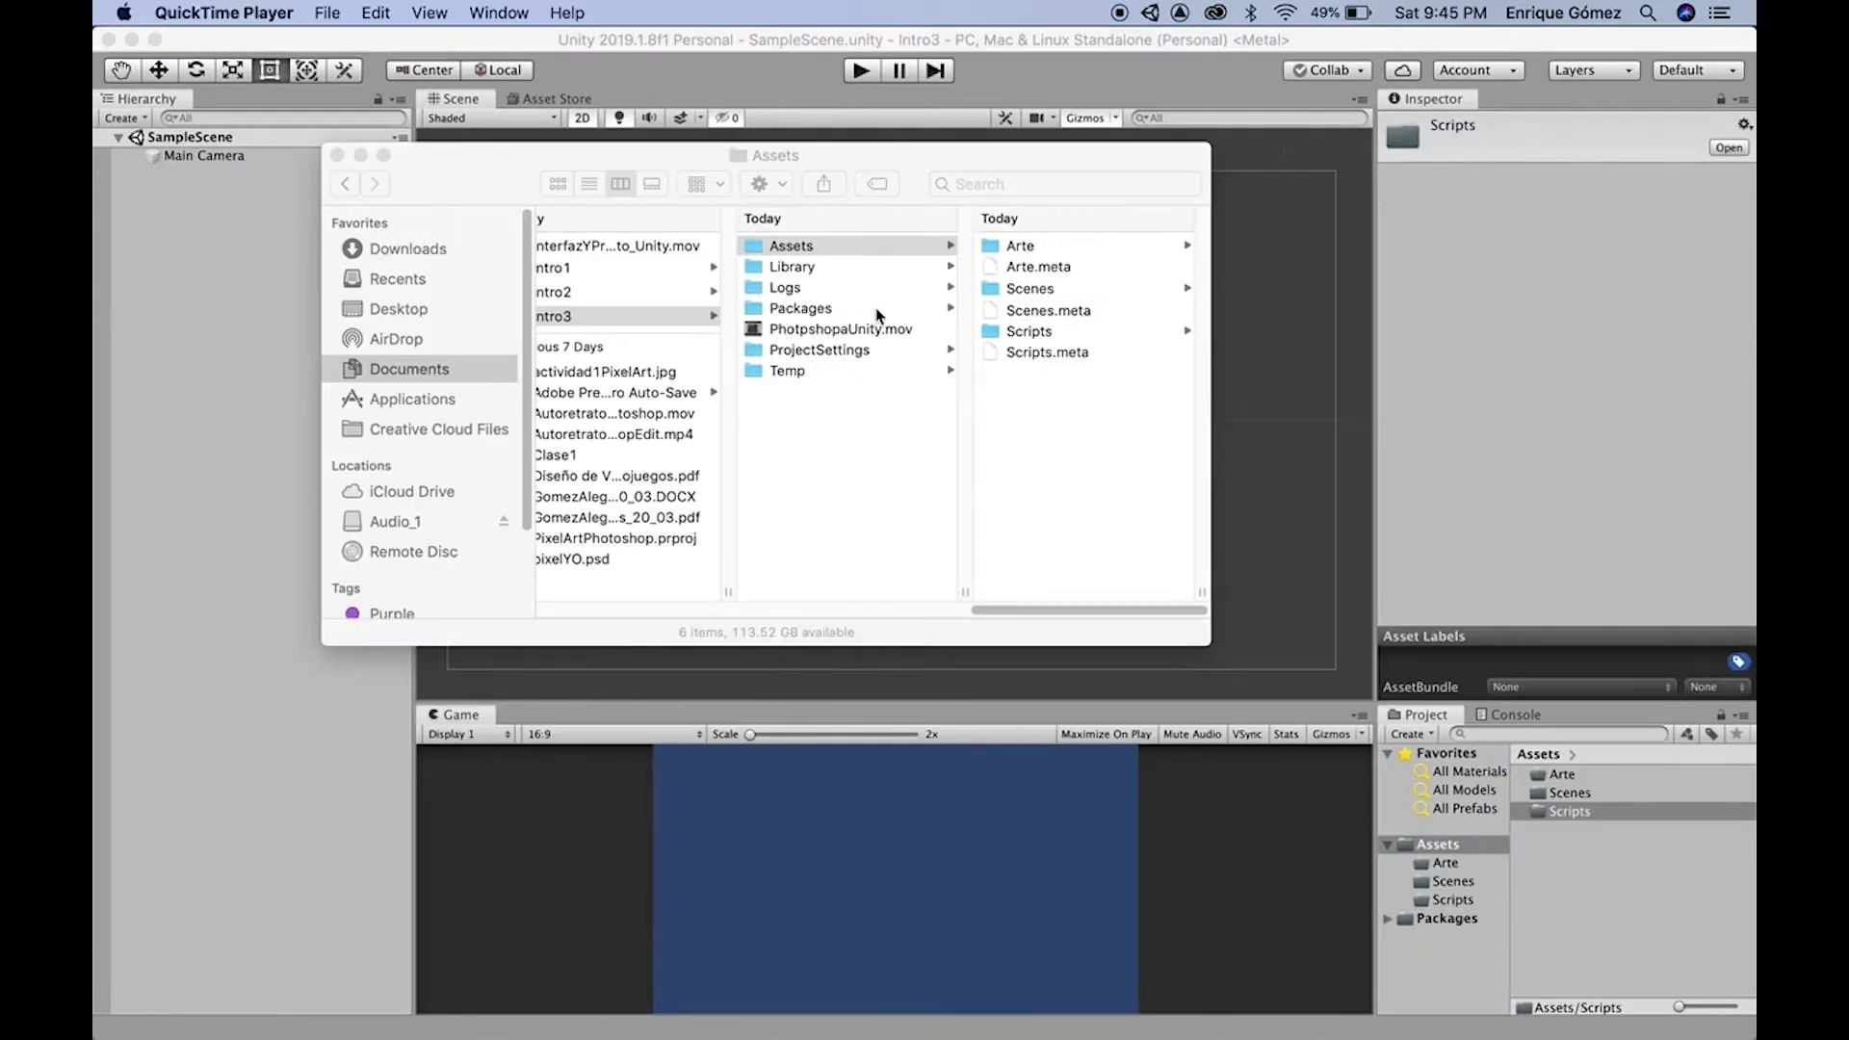
{"action": "left_click", "coordinate": [751, 56]}
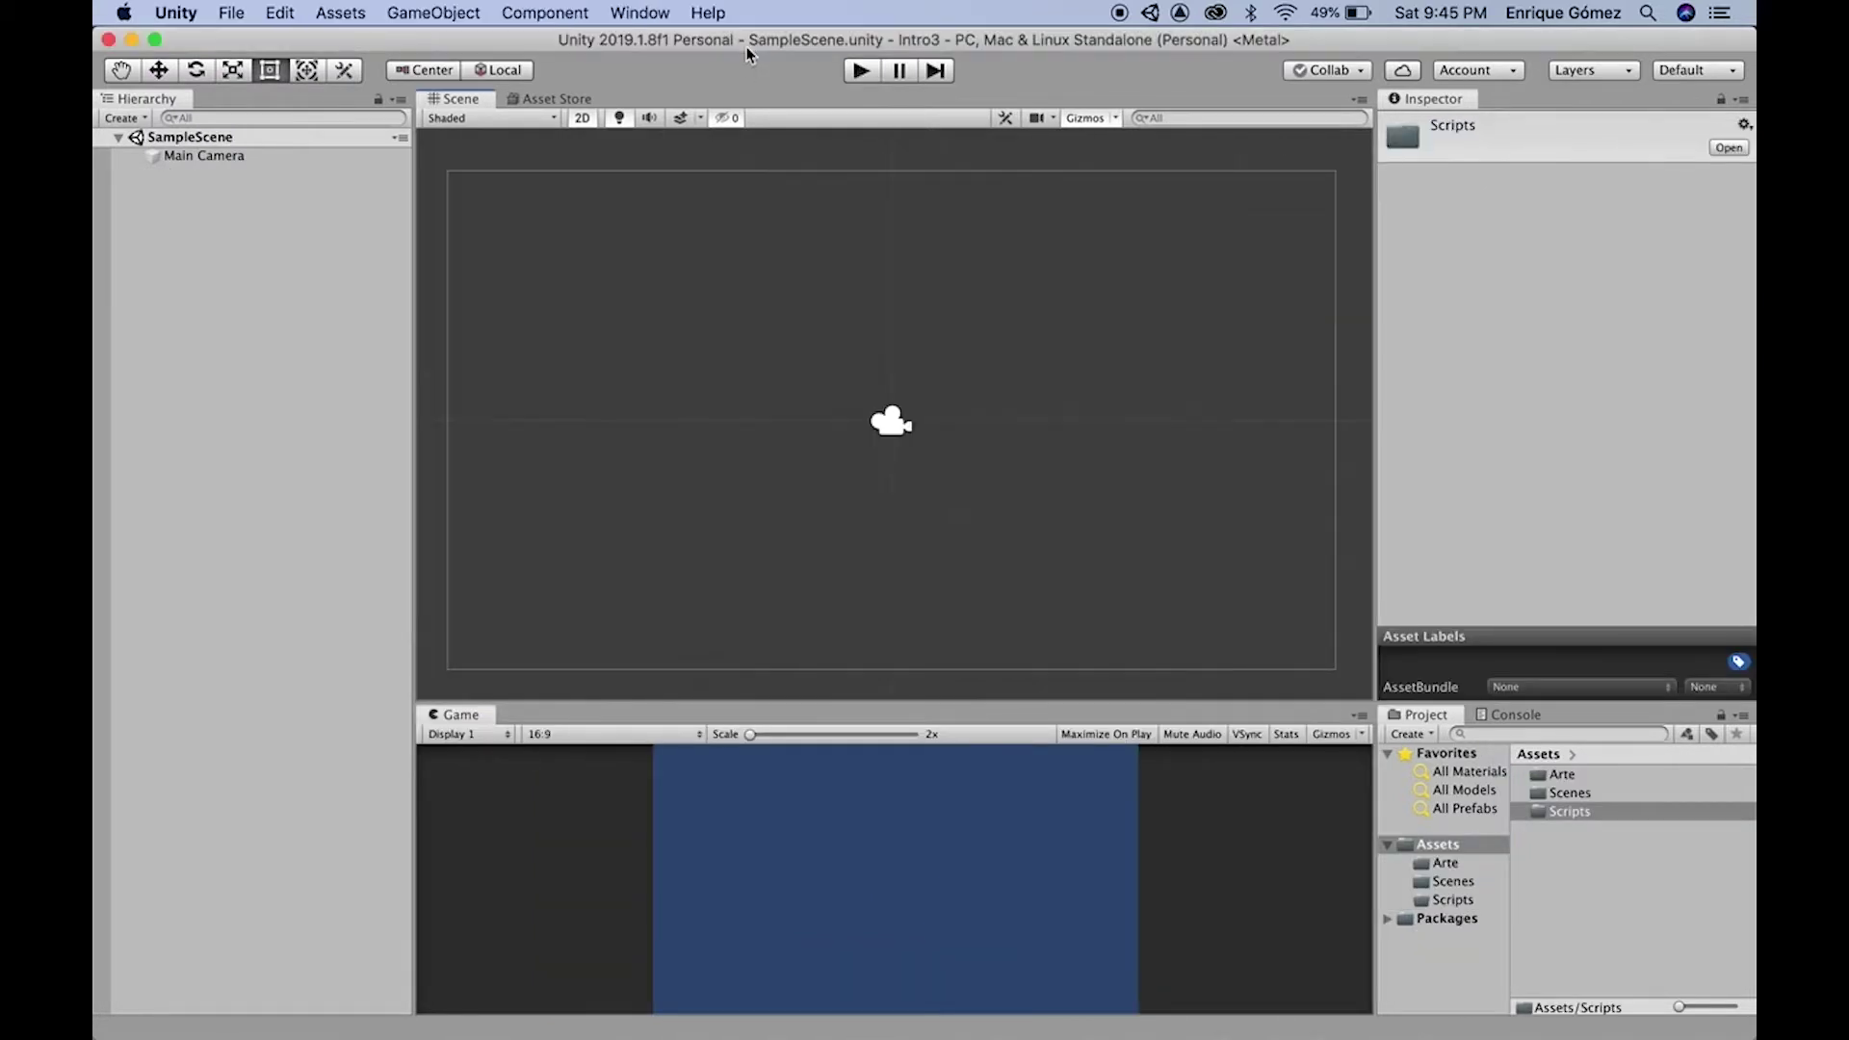
{"action": "left_click", "coordinate": [183, 13]}
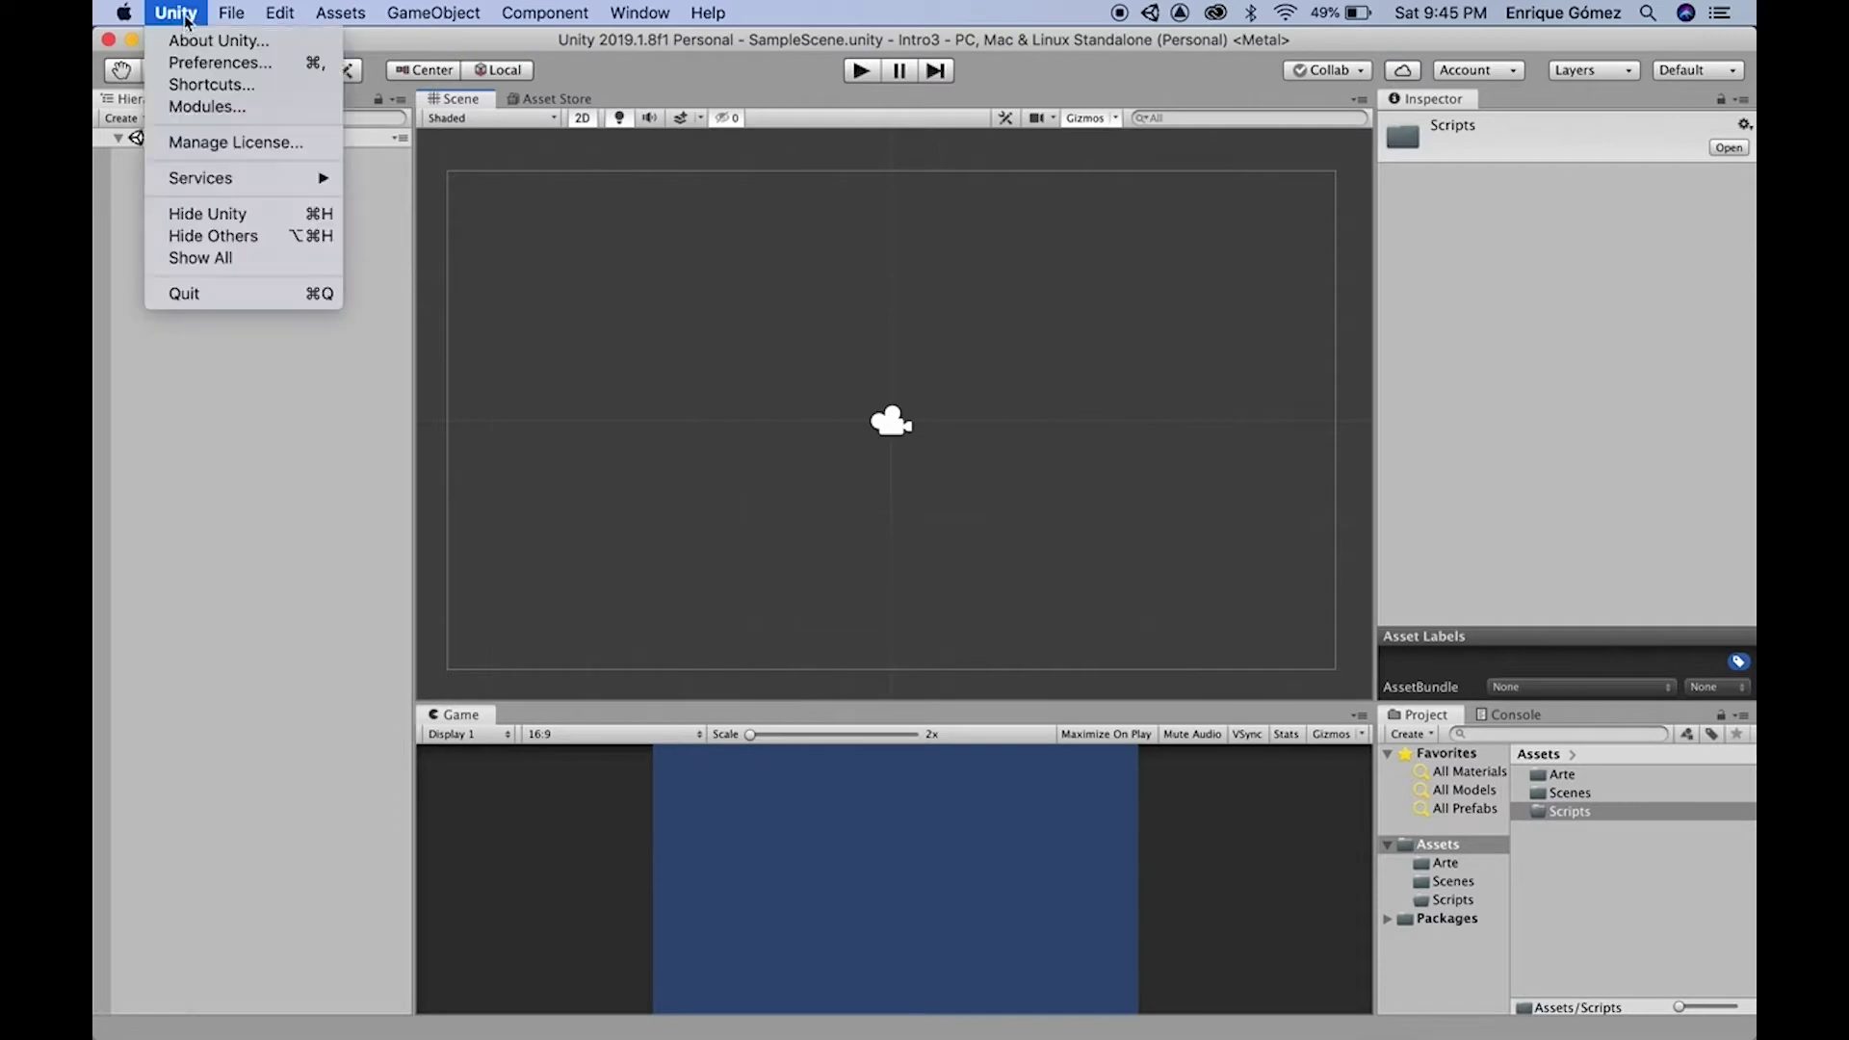
{"action": "left_click", "coordinate": [231, 296]}
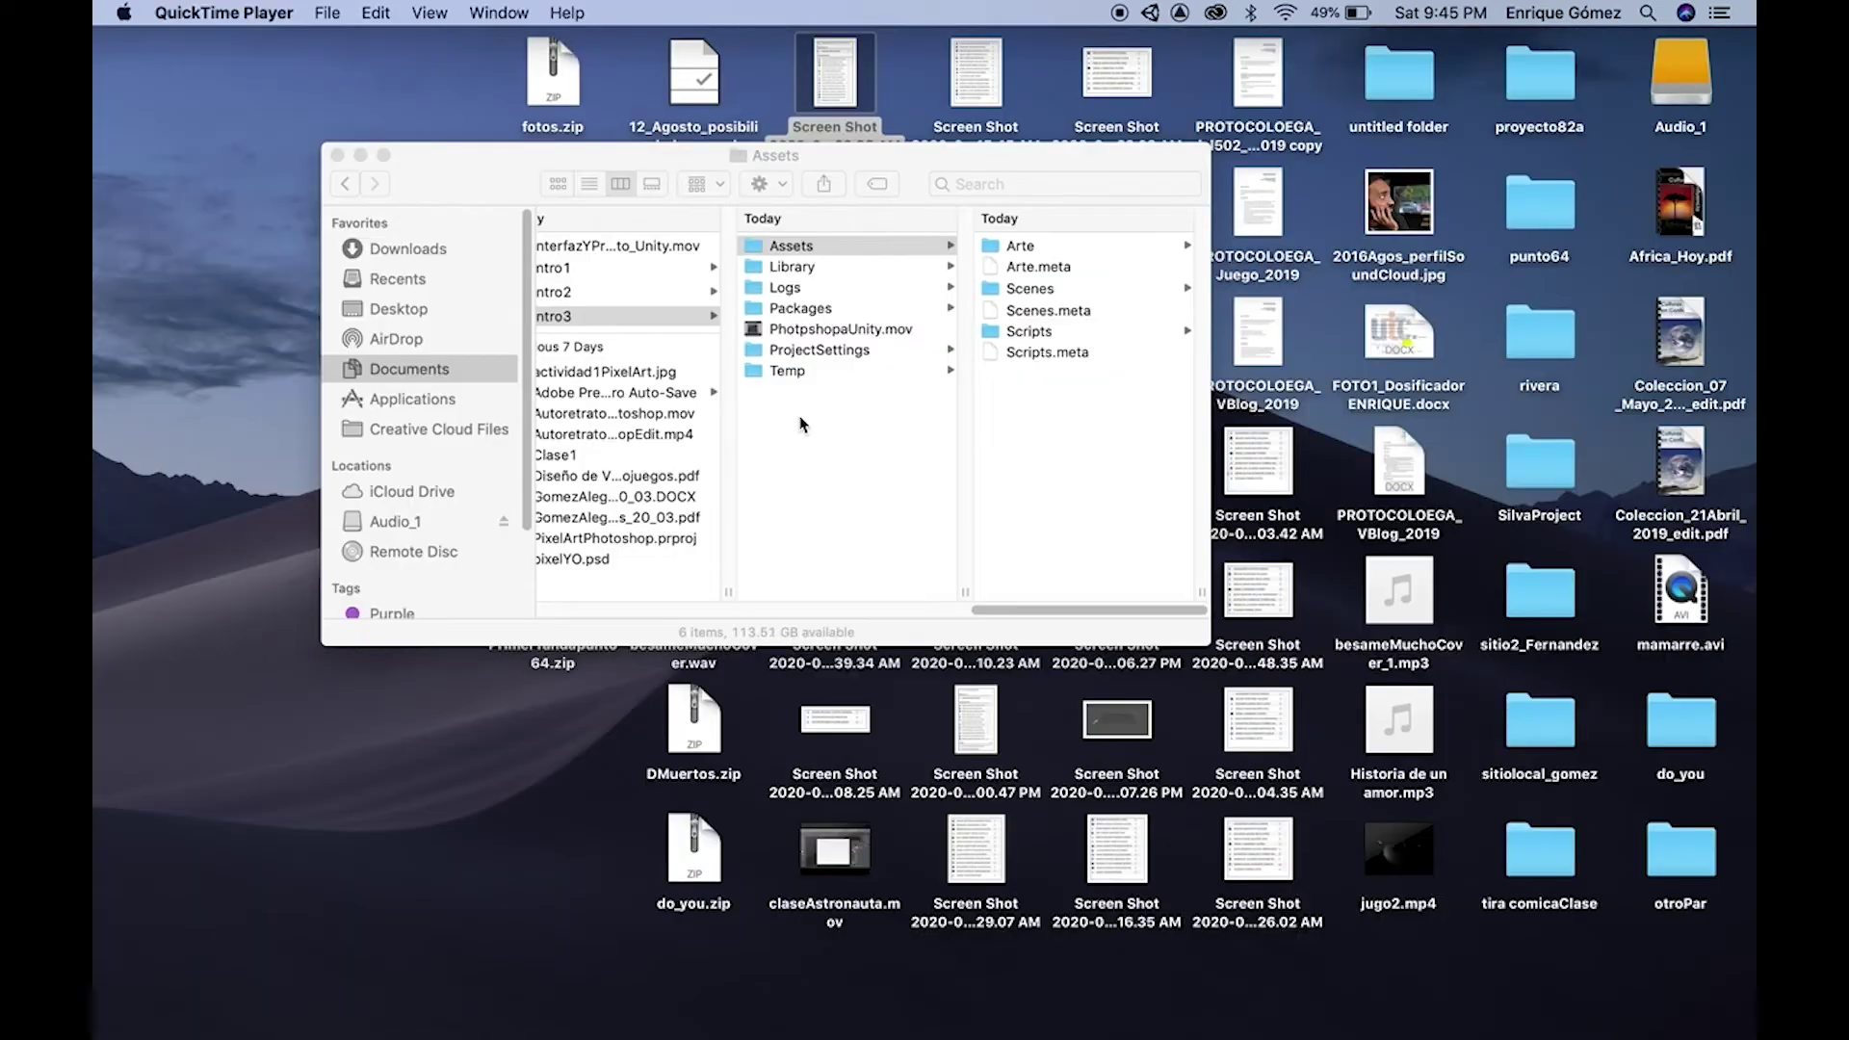
{"action": "key", "text": "F4"}
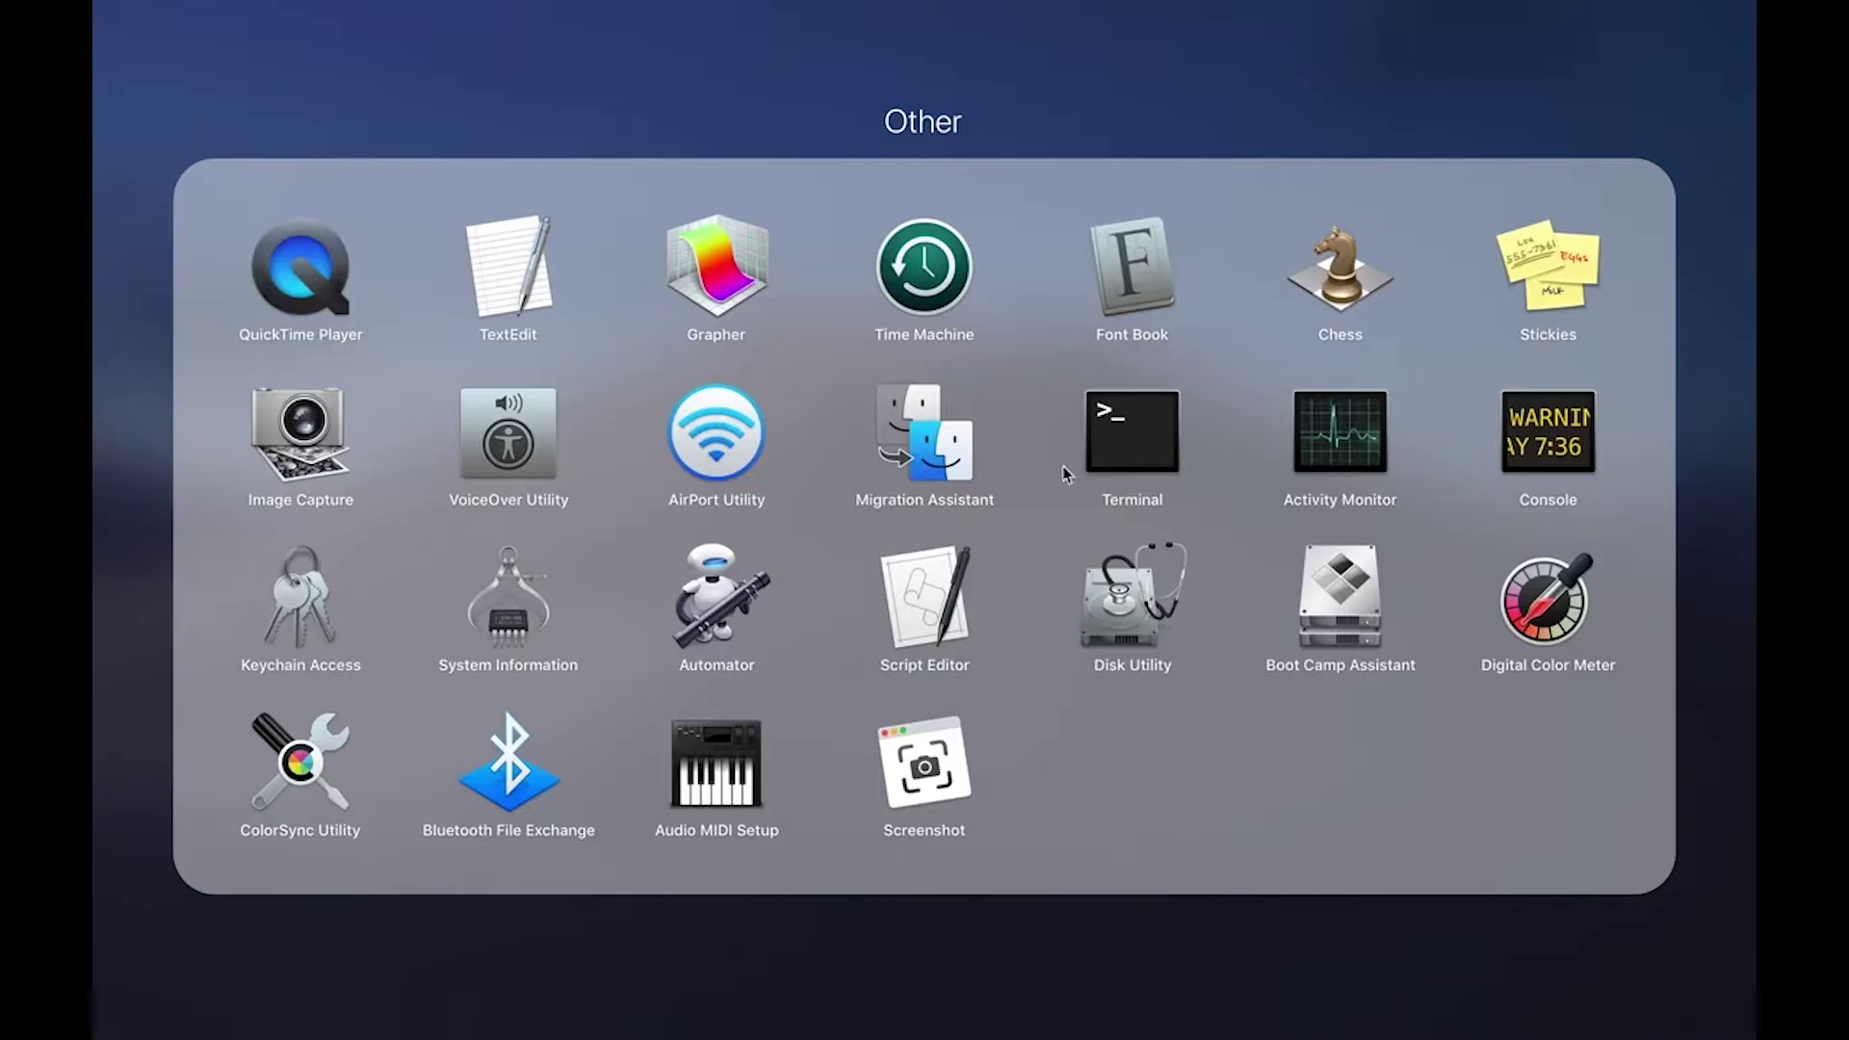
Close Launchpad's Other folder, move to the second page, and launch Unity Hub
{"action": "left_click", "coordinate": [690, 101]}
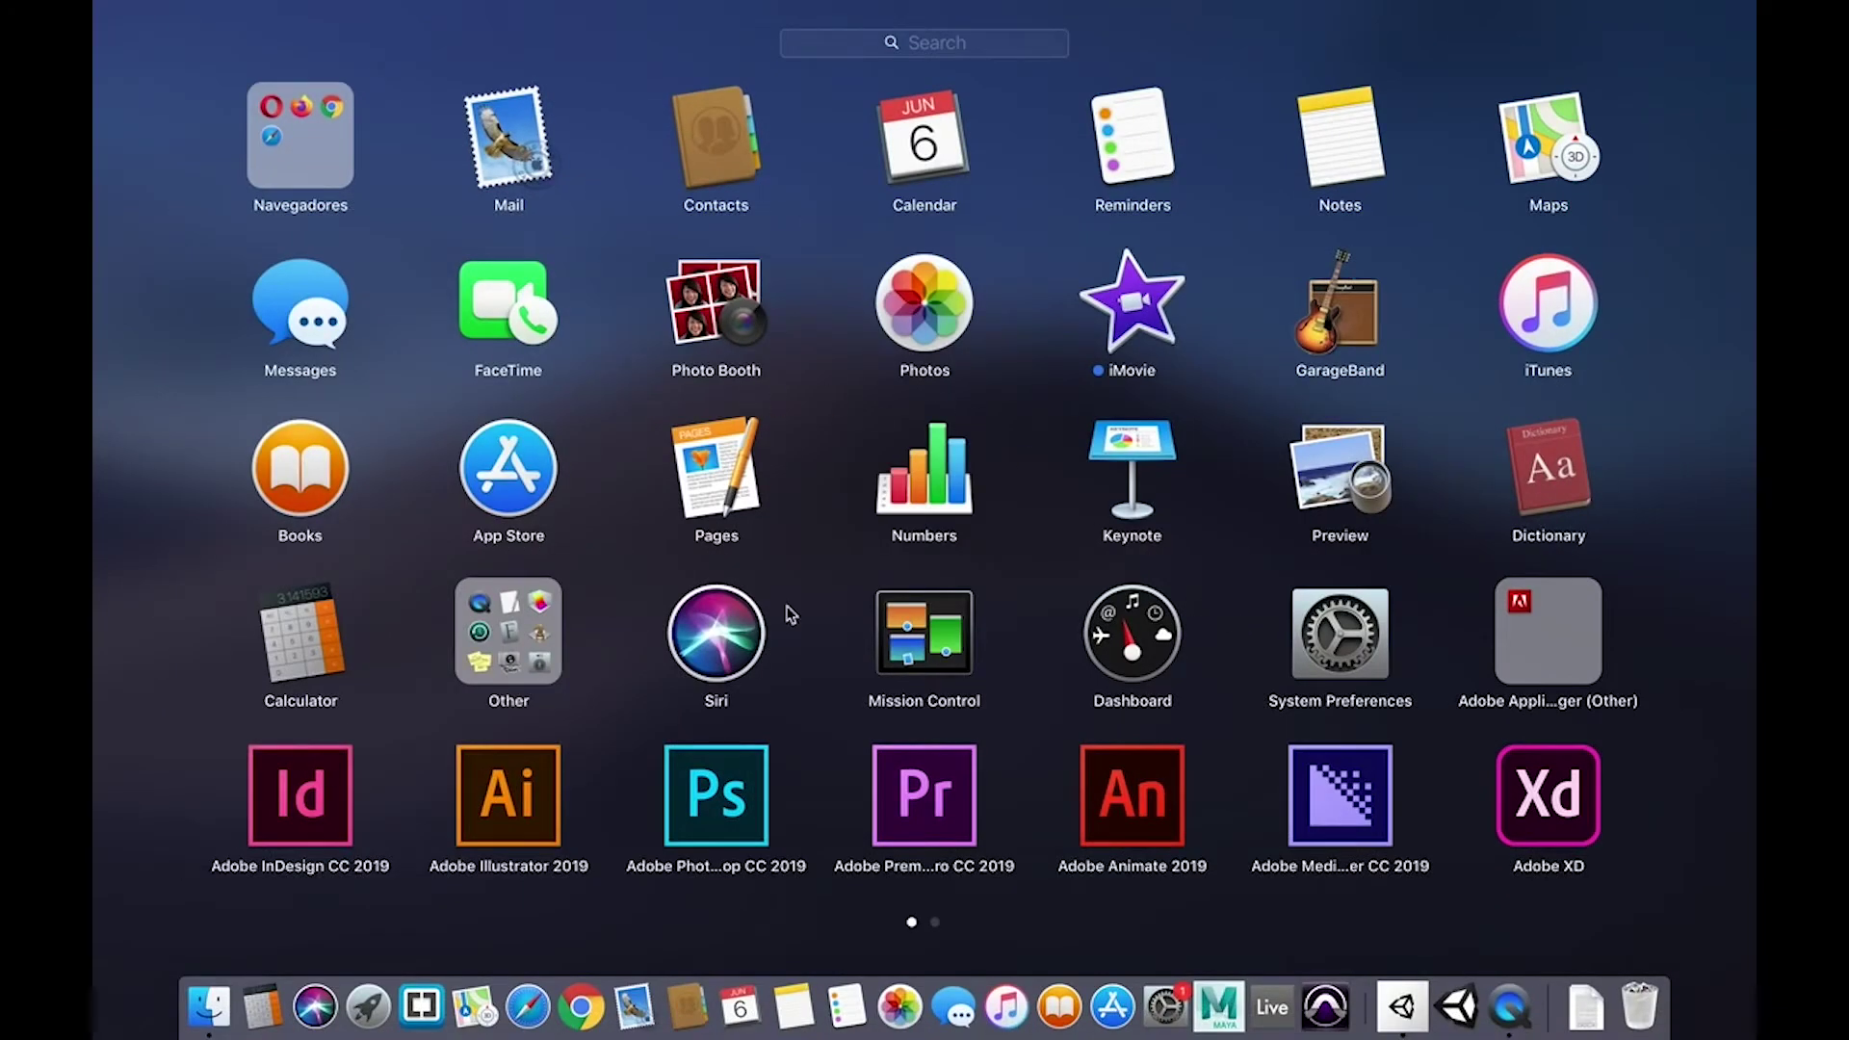
{"action": "scroll", "coordinate": [789, 614], "scroll_direction": "right", "scroll_amount": 5}
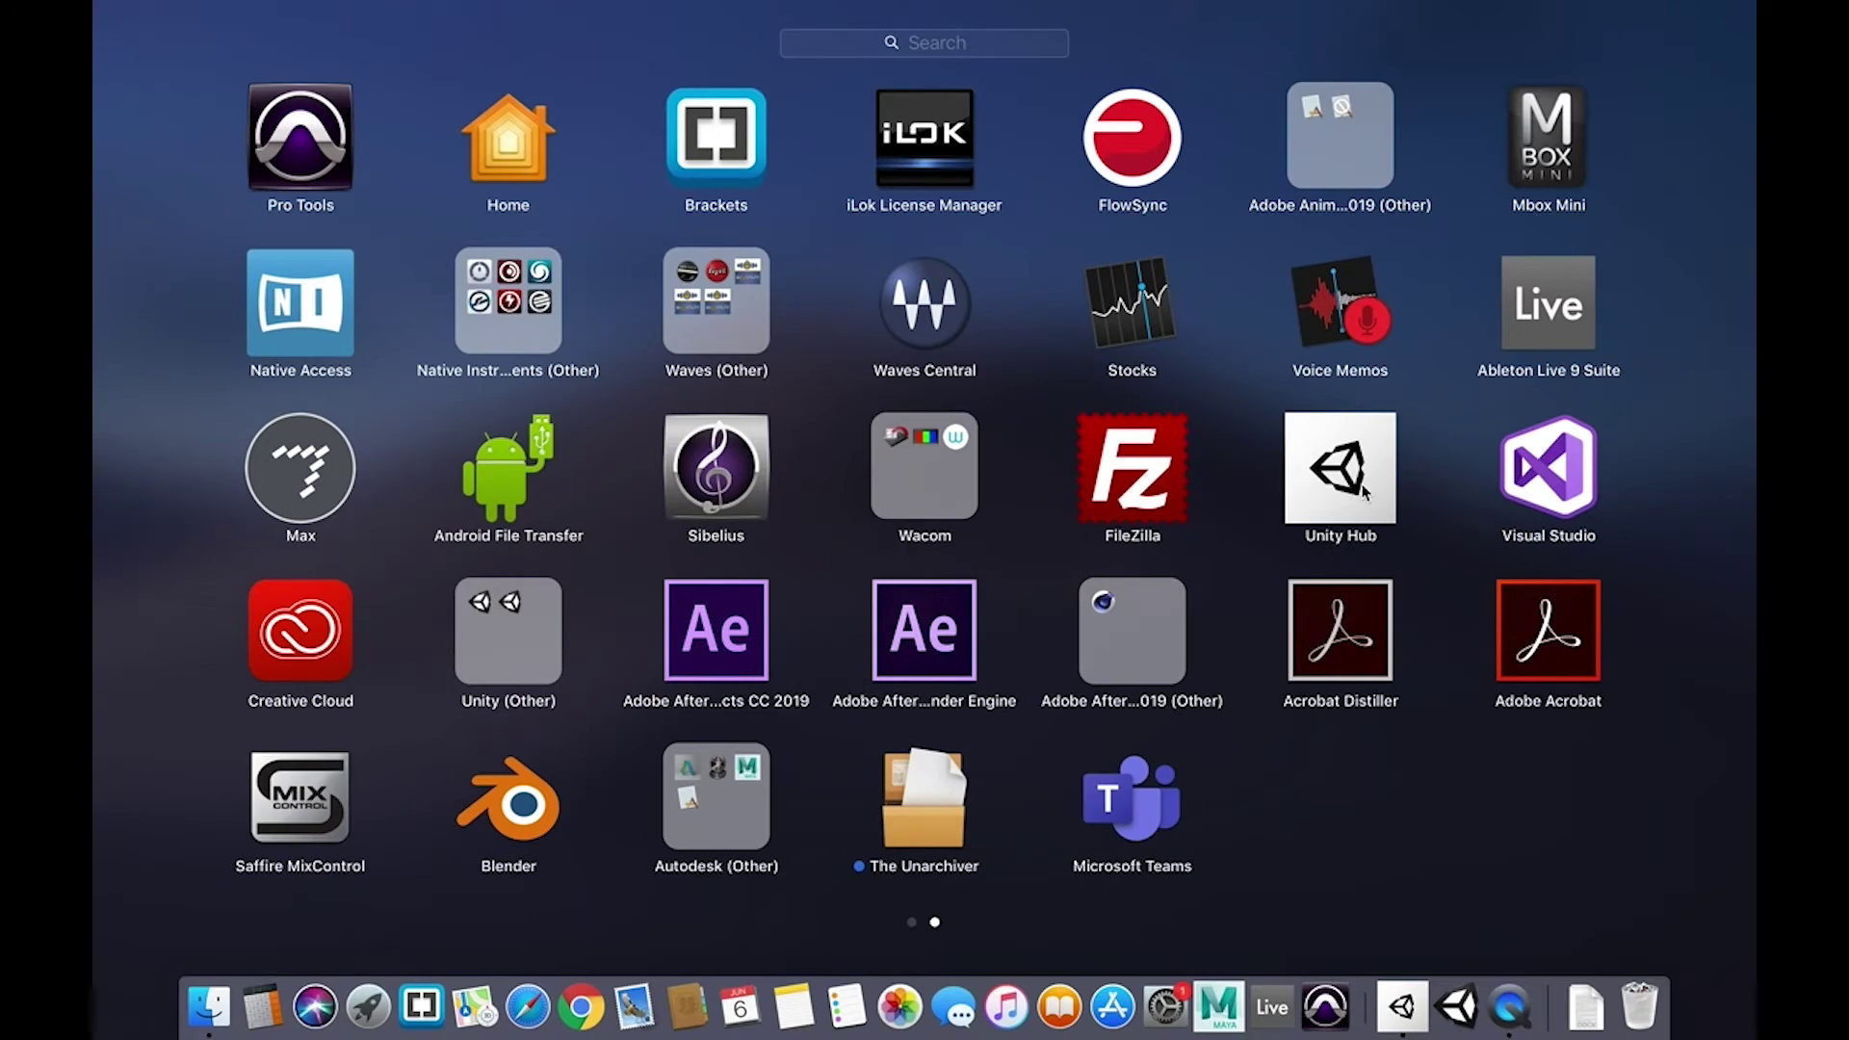
{"action": "left_click", "coordinate": [1346, 494]}
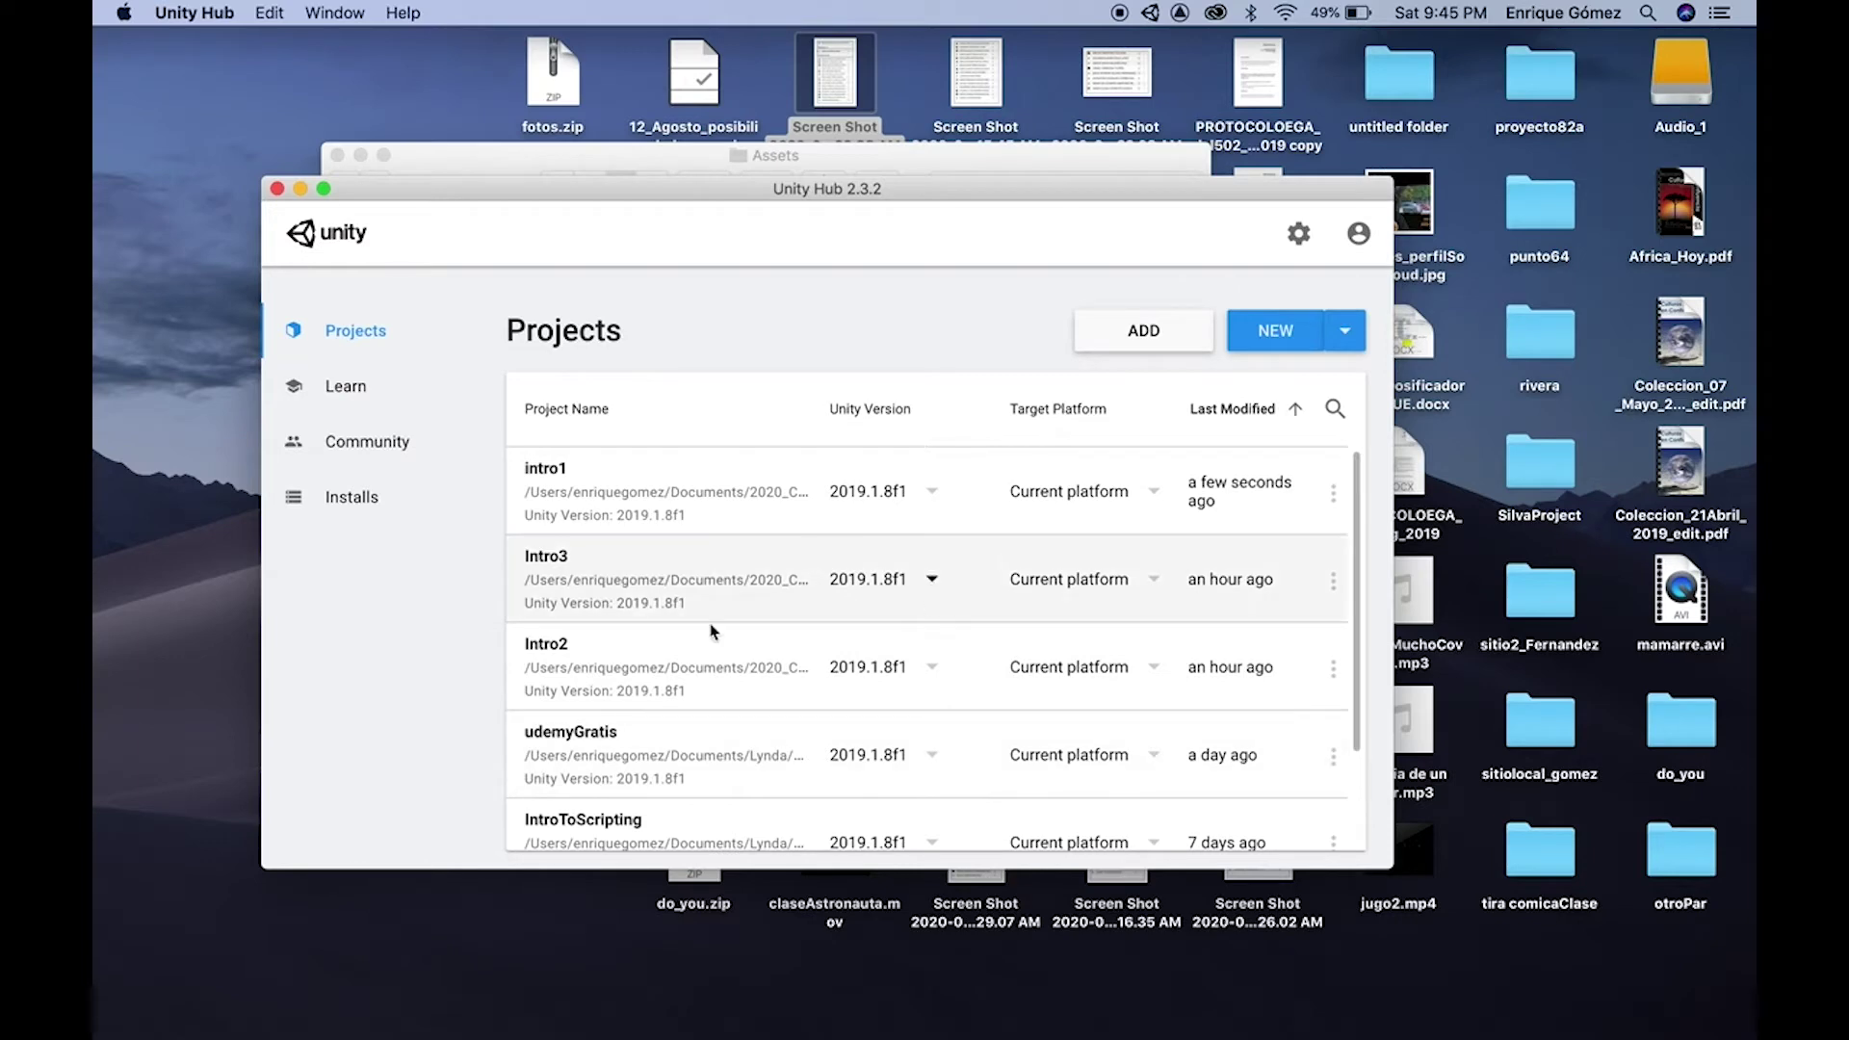
Open the Intro3 project and its Arte folder in the Project panel
{"action": "left_click", "coordinate": [586, 581]}
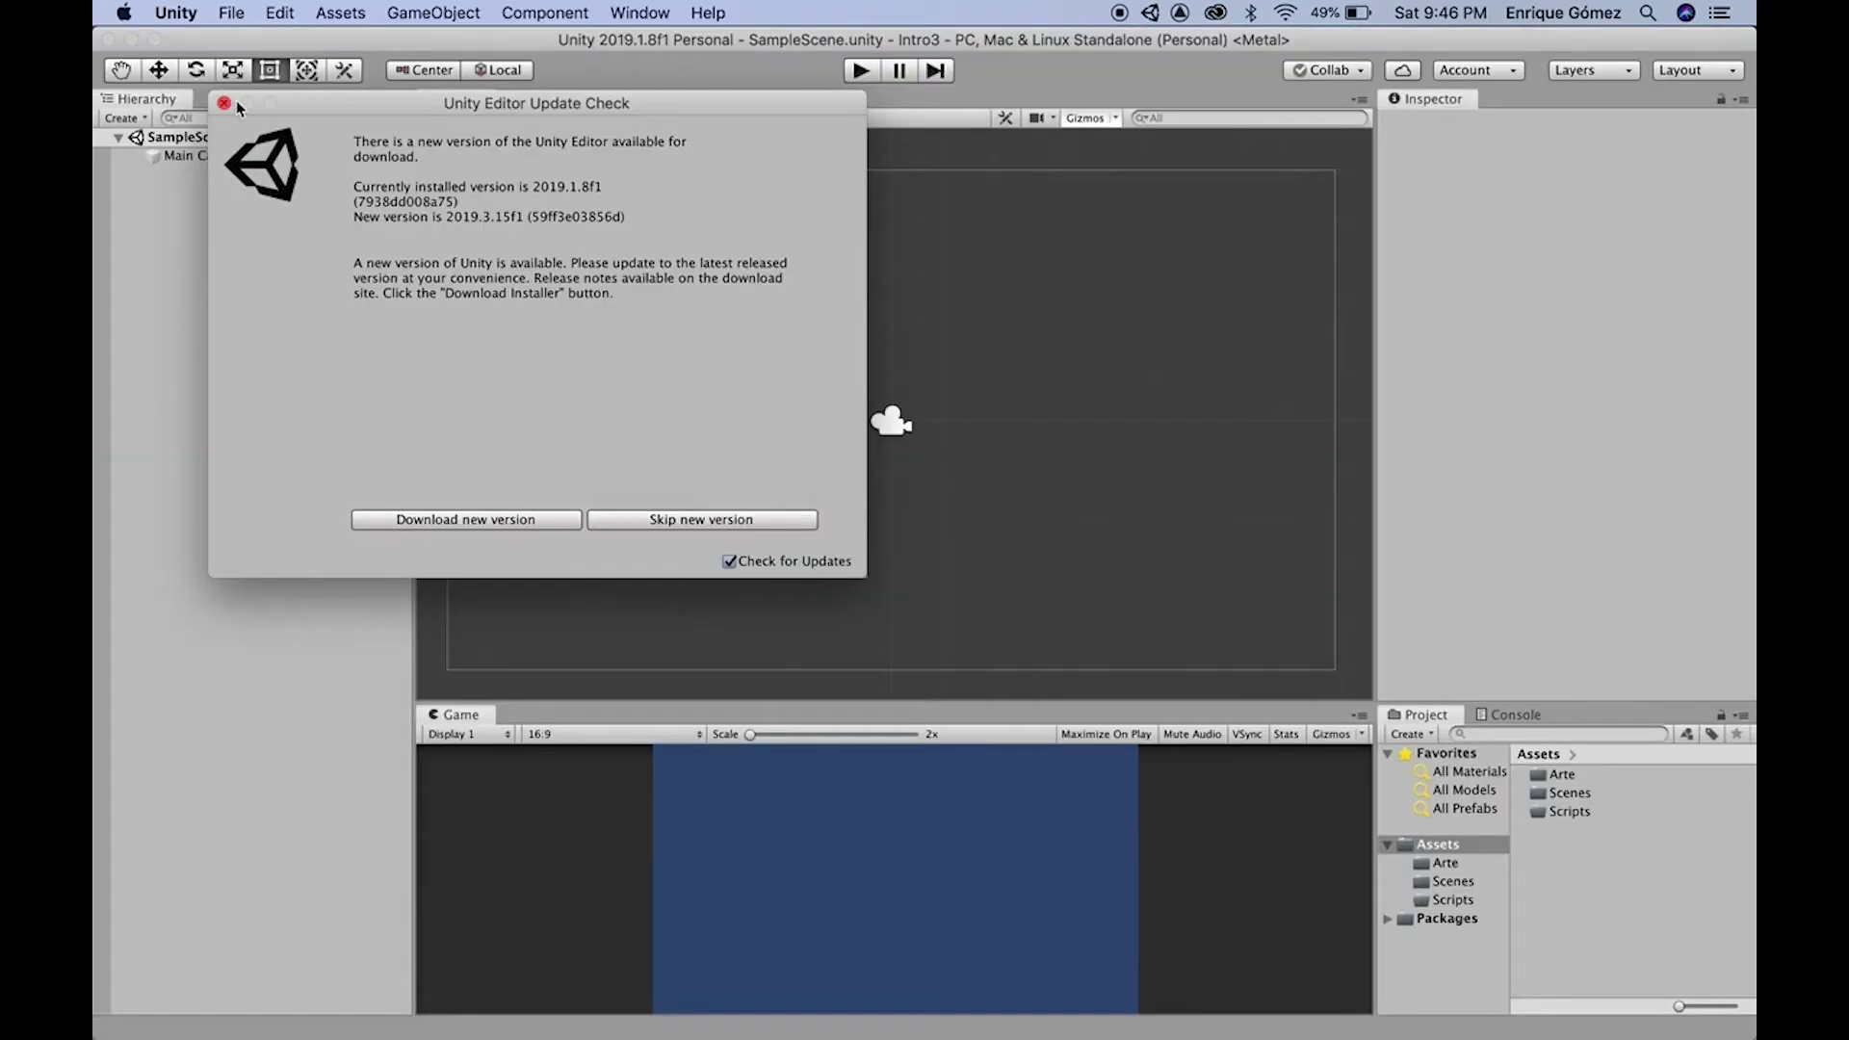
{"action": "left_click", "coordinate": [223, 103]}
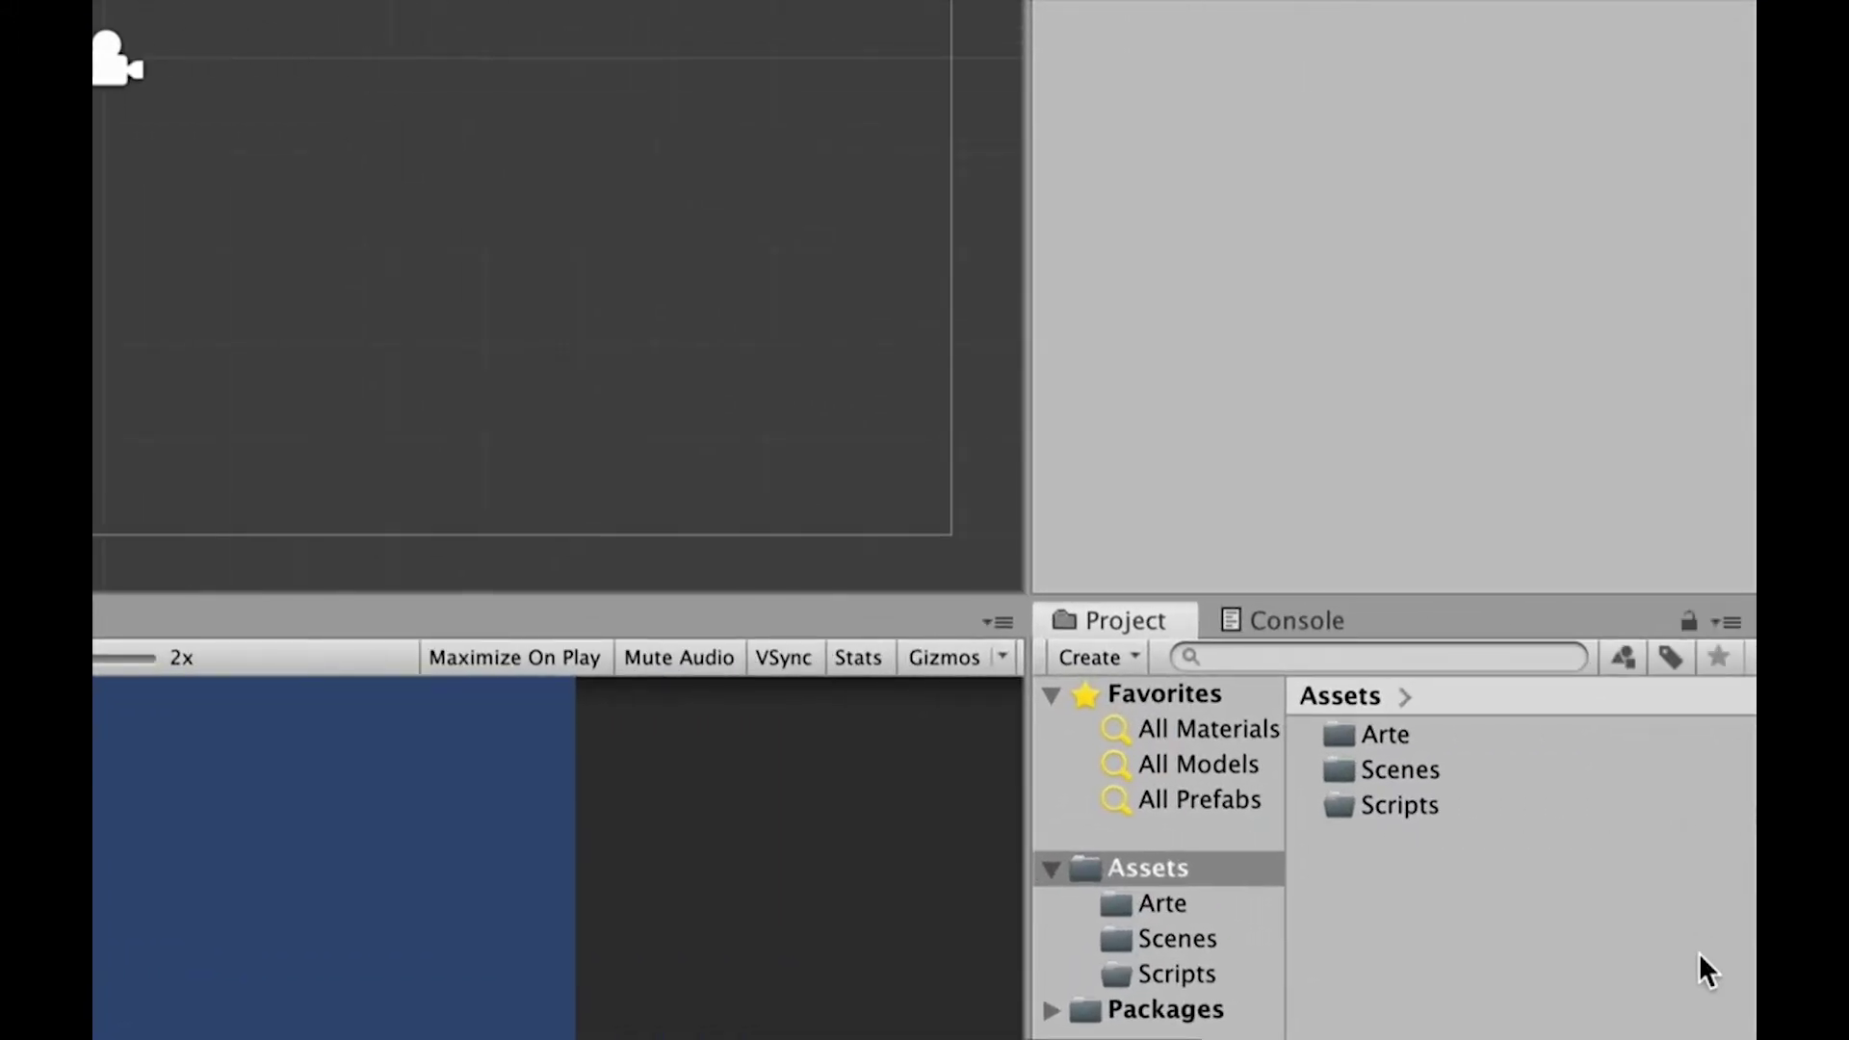
{"action": "left_click", "coordinate": [1394, 531]}
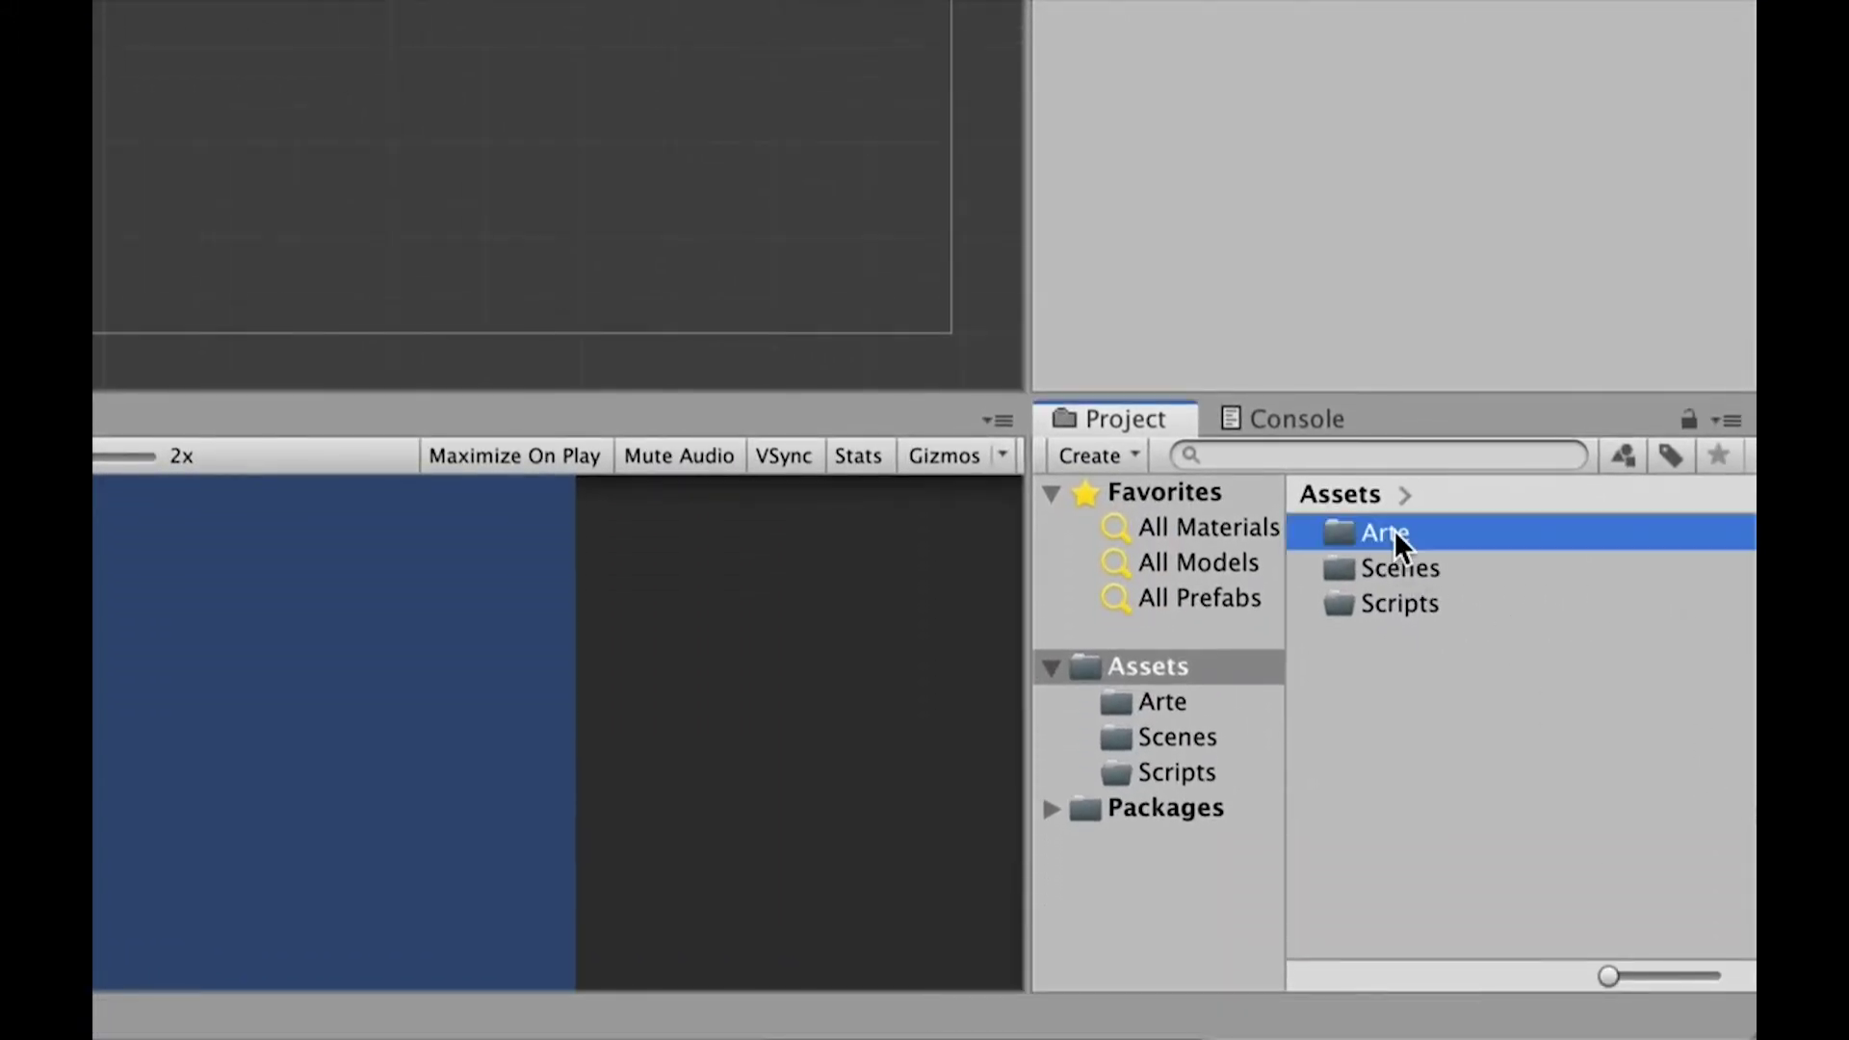
{"action": "double_click", "coordinate": [1394, 531]}
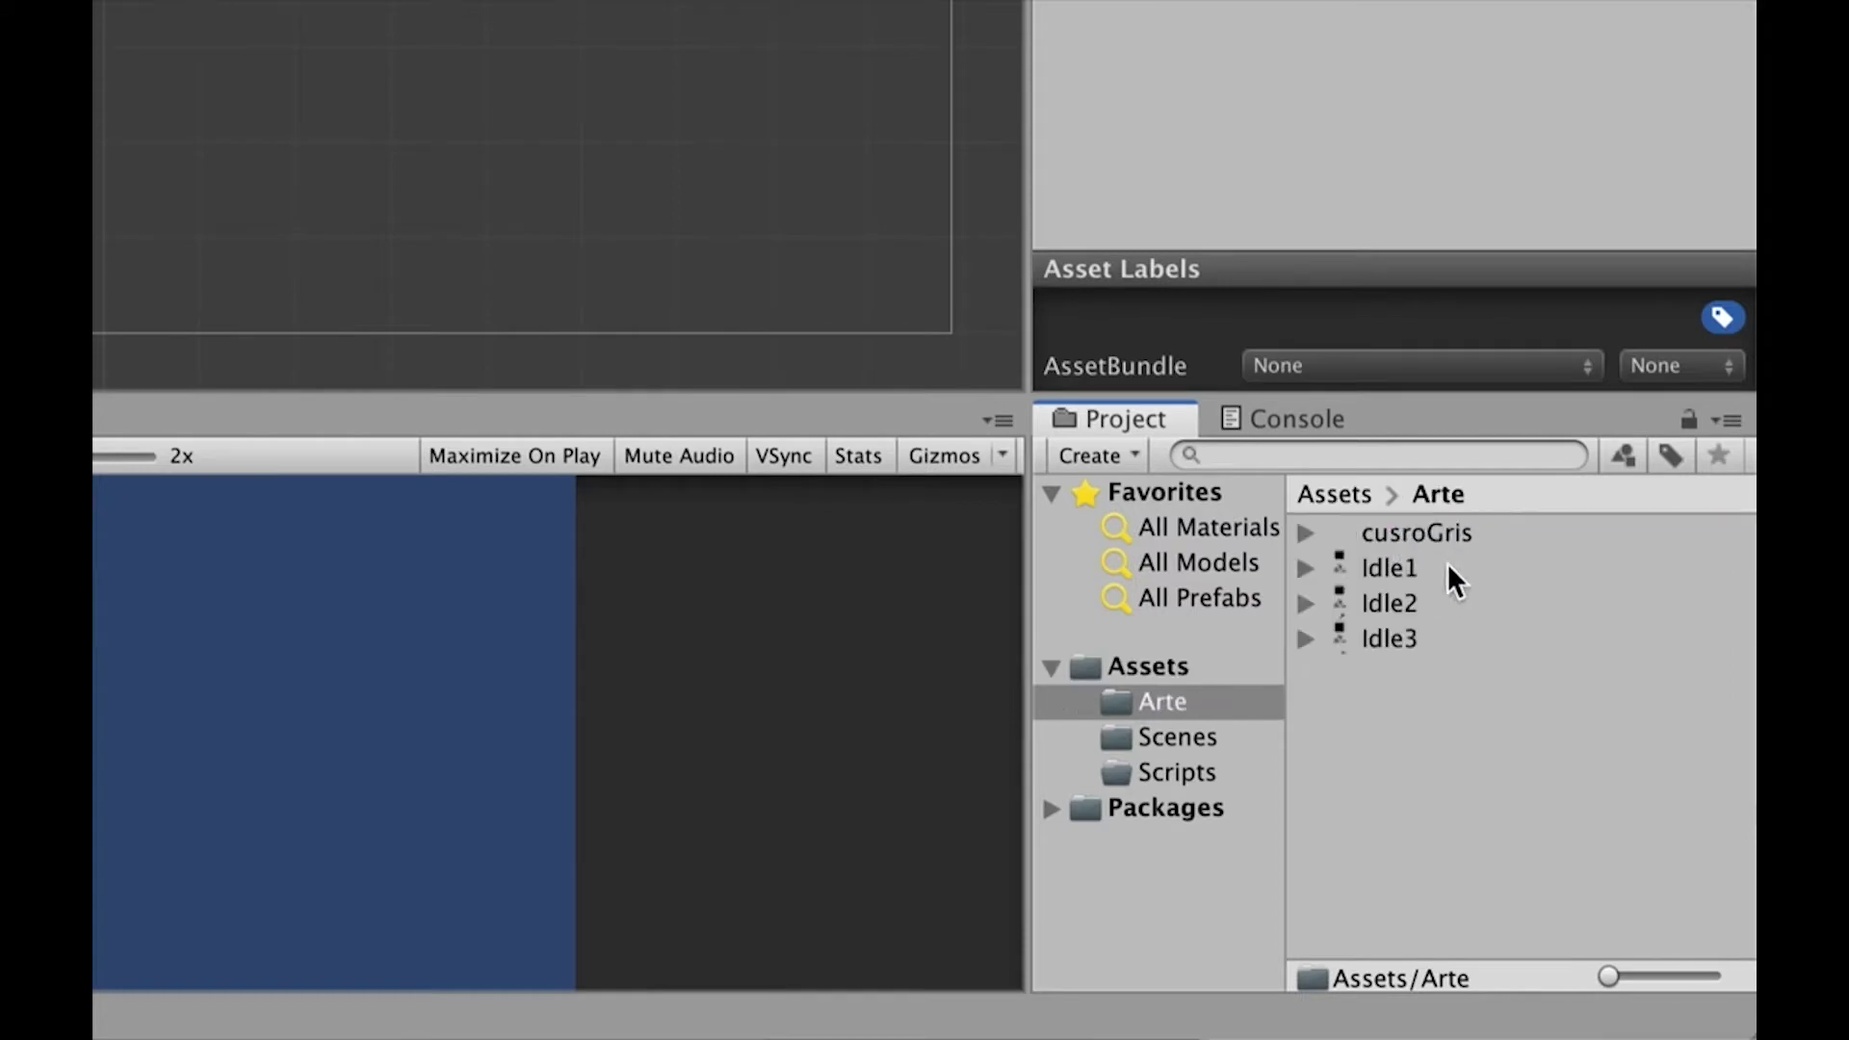
Preview the cusroGris sprite and the Idle1, Idle2 and Idle3 frames
{"action": "left_click", "coordinate": [1429, 533]}
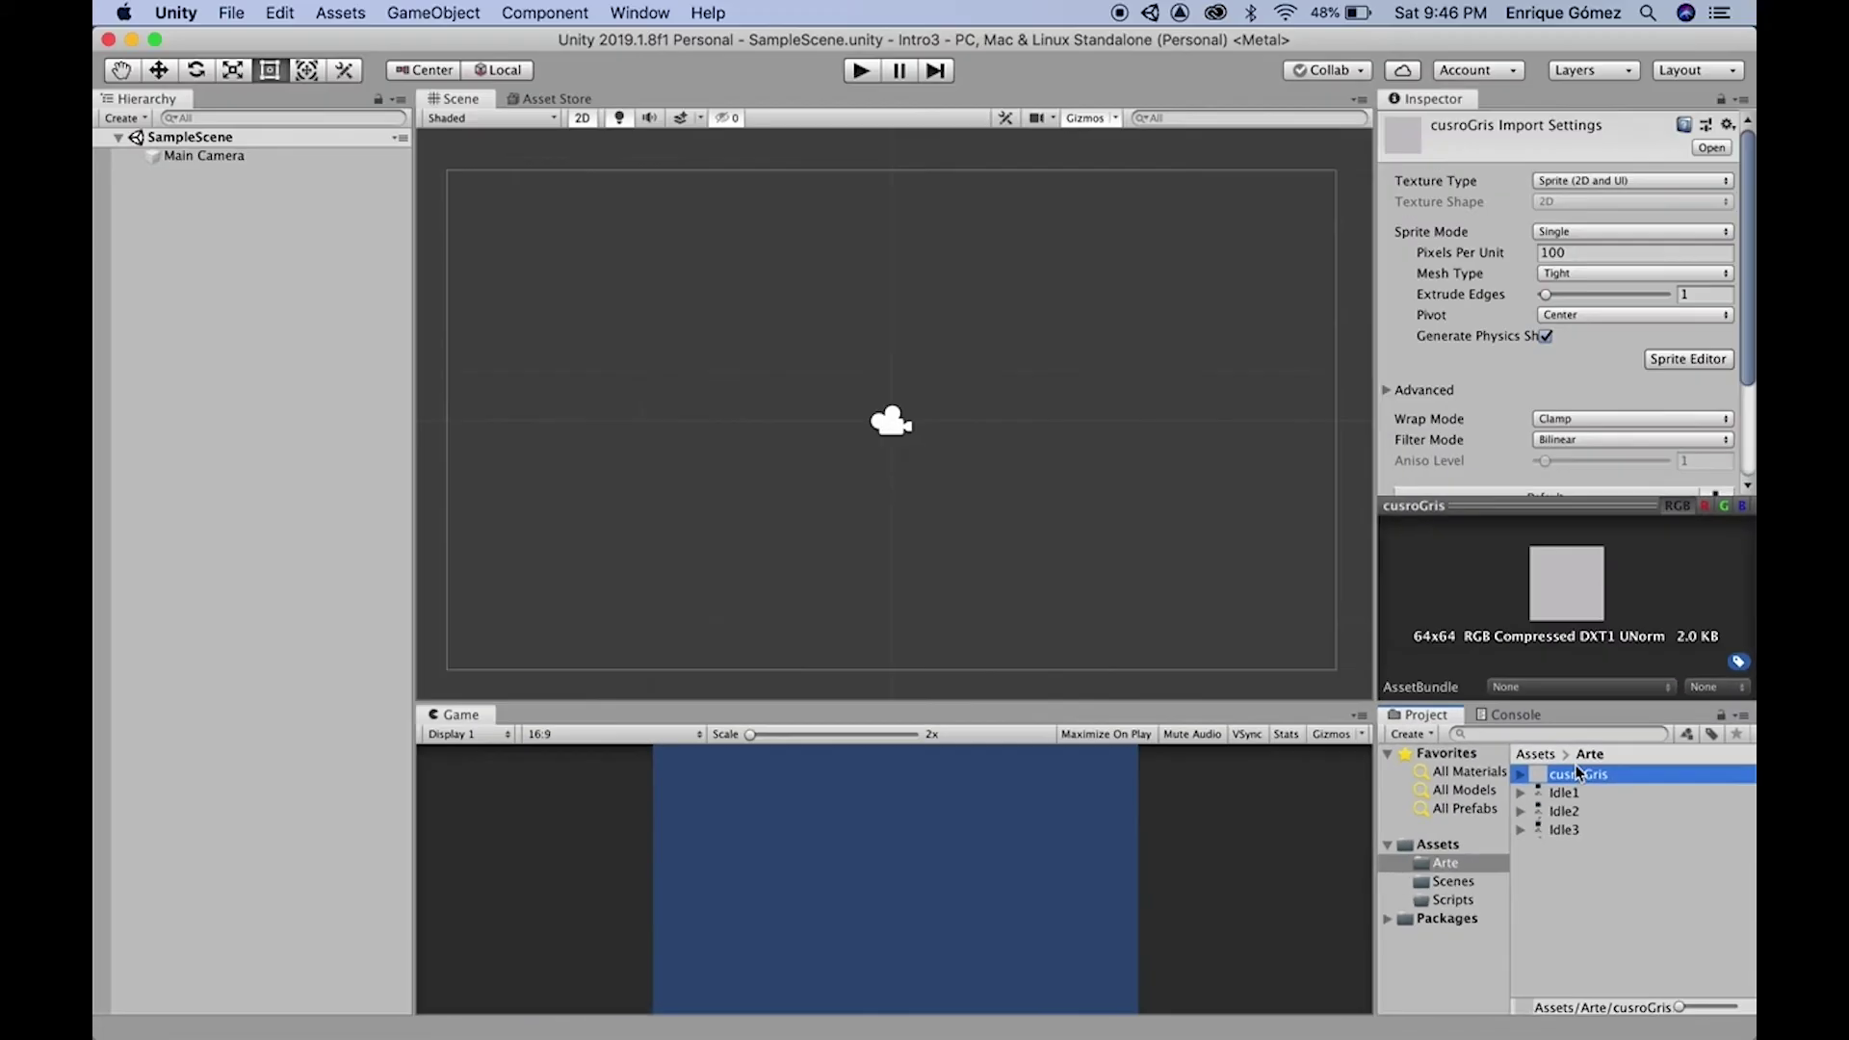
{"action": "left_click", "coordinate": [1576, 795]}
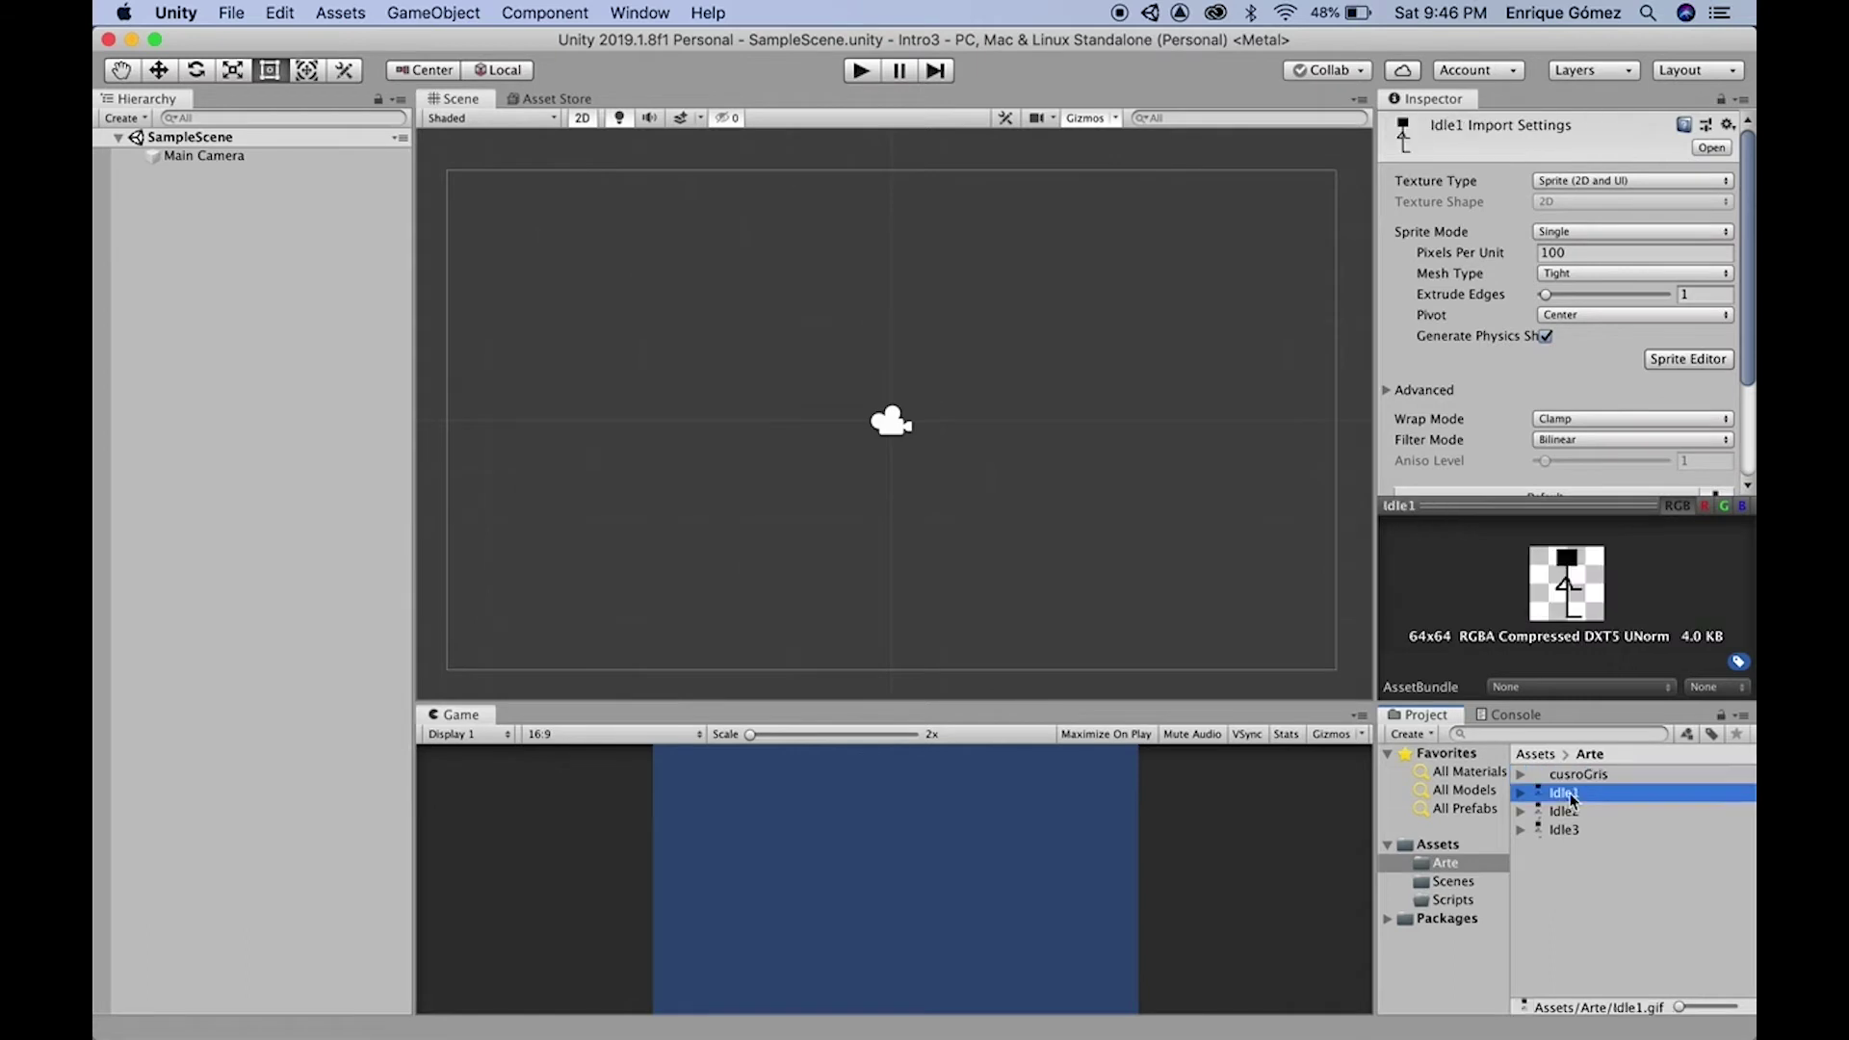
{"action": "left_click", "coordinate": [1566, 814]}
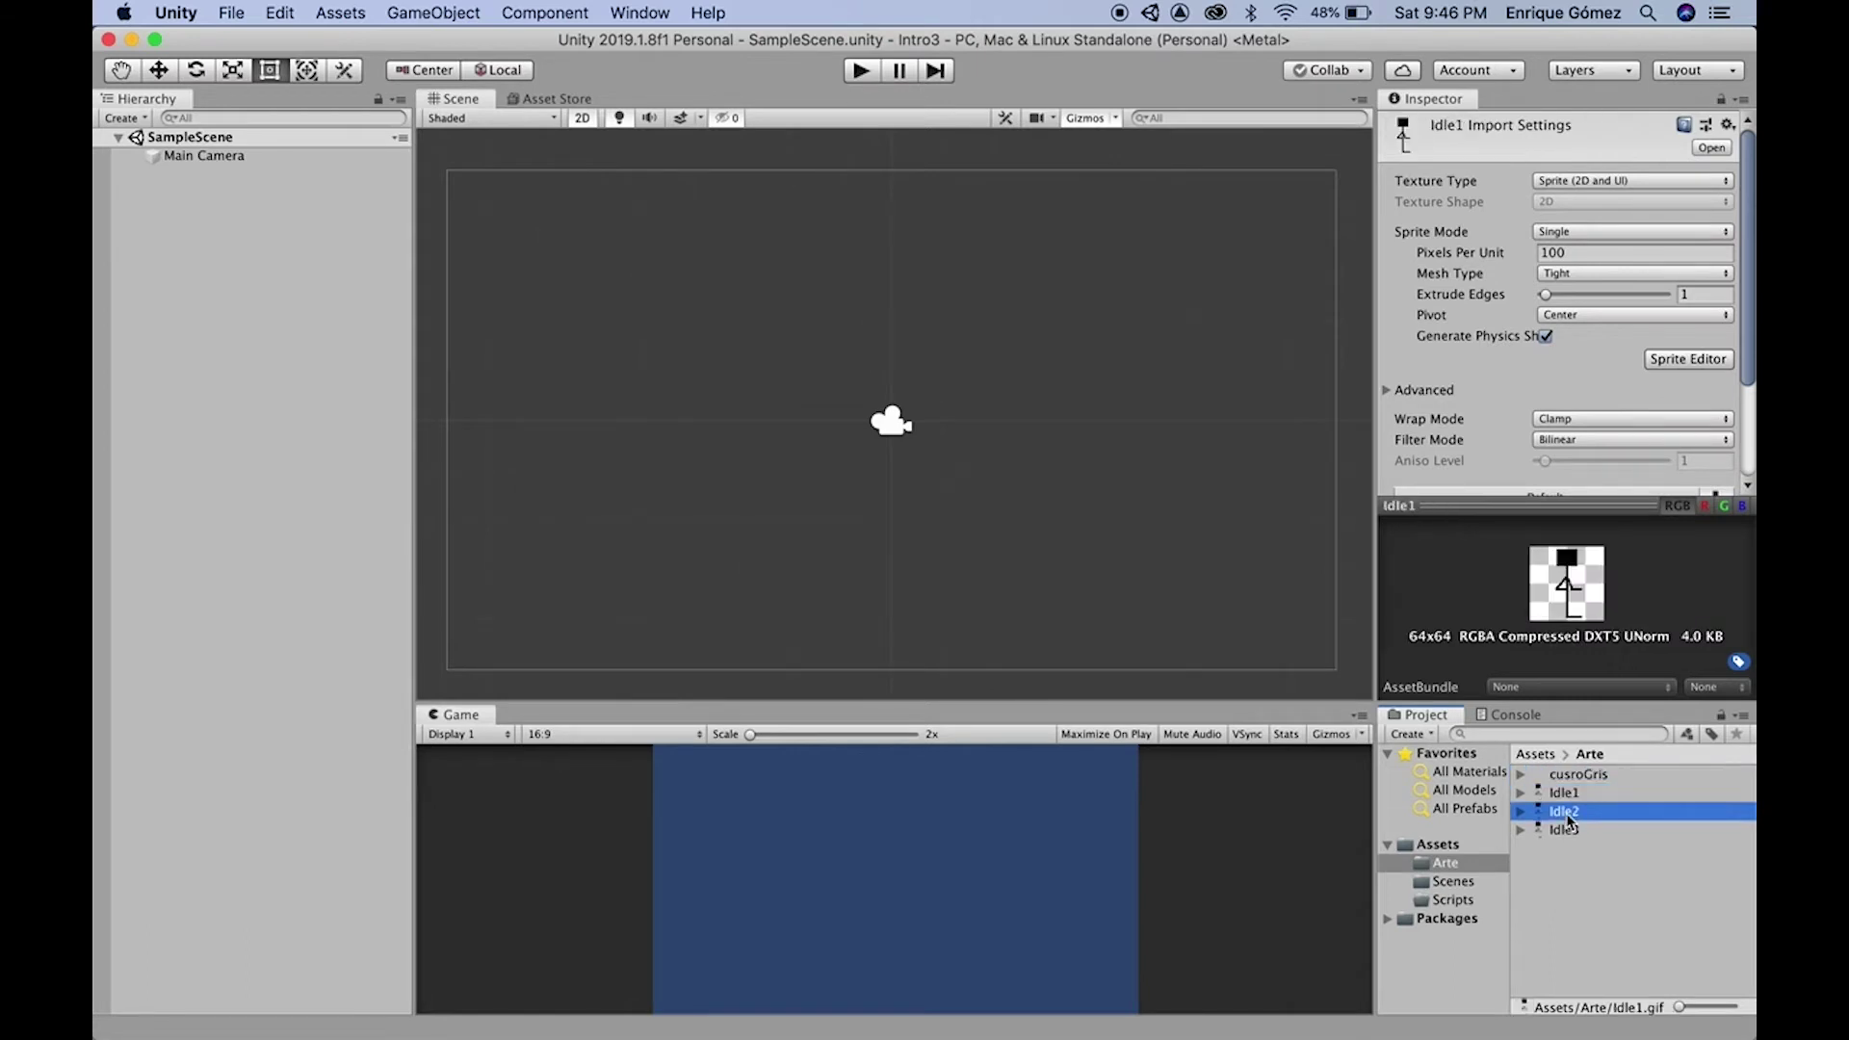
{"action": "left_click", "coordinate": [1555, 833]}
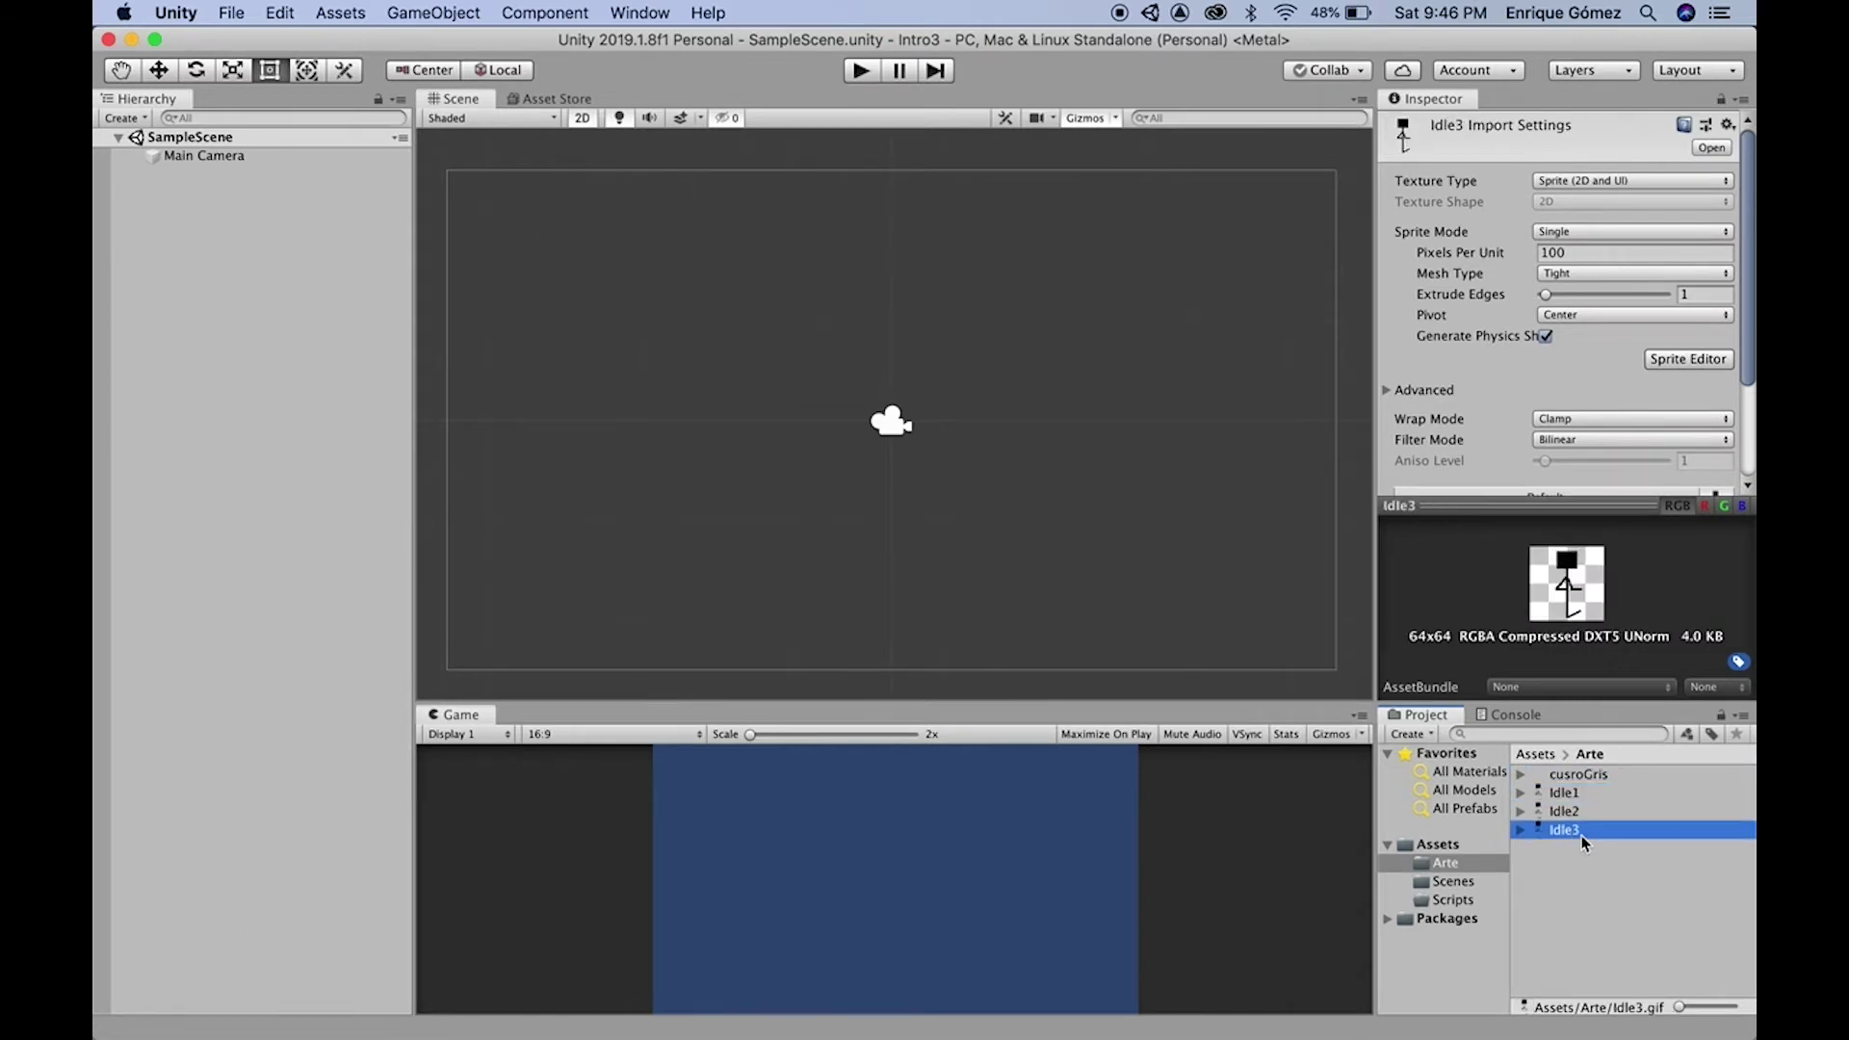
{"action": "left_click", "coordinate": [1566, 811]}
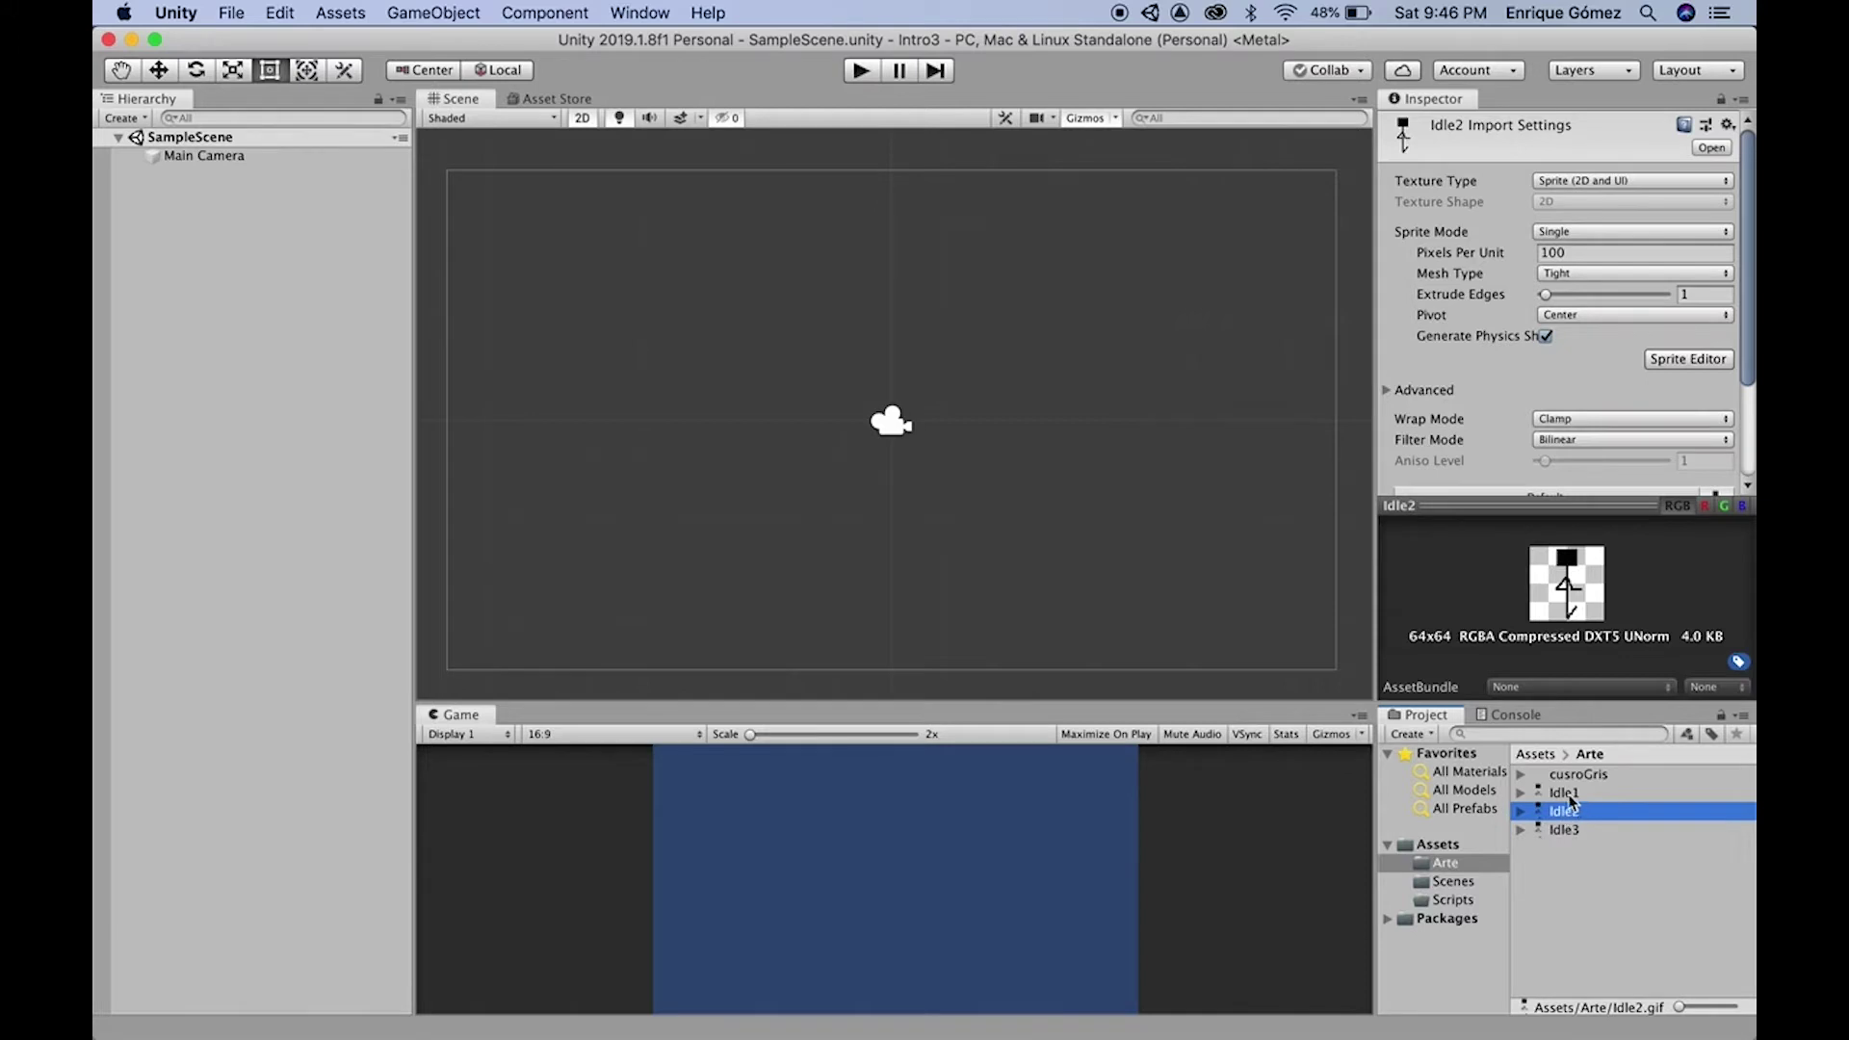
{"action": "left_click", "coordinate": [1568, 793]}
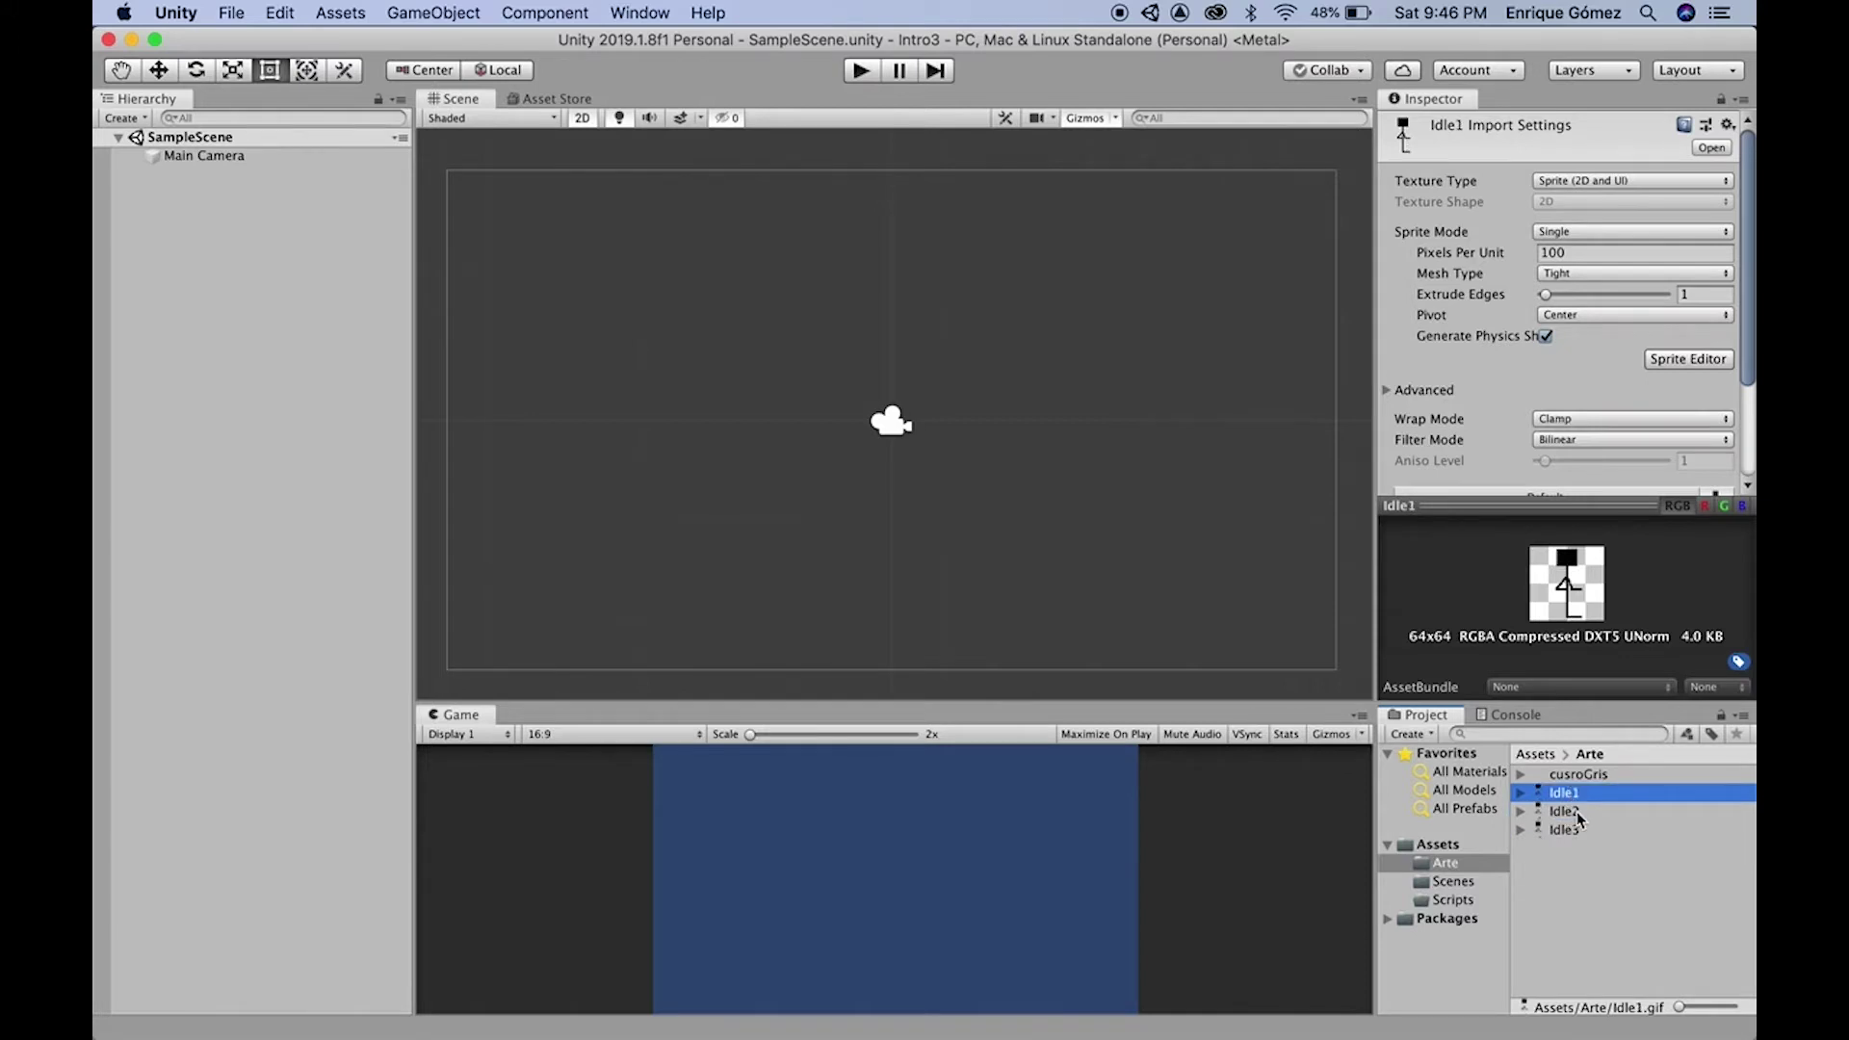
{"action": "left_click", "coordinate": [1577, 814]}
{"action": "left_click", "coordinate": [1570, 834]}
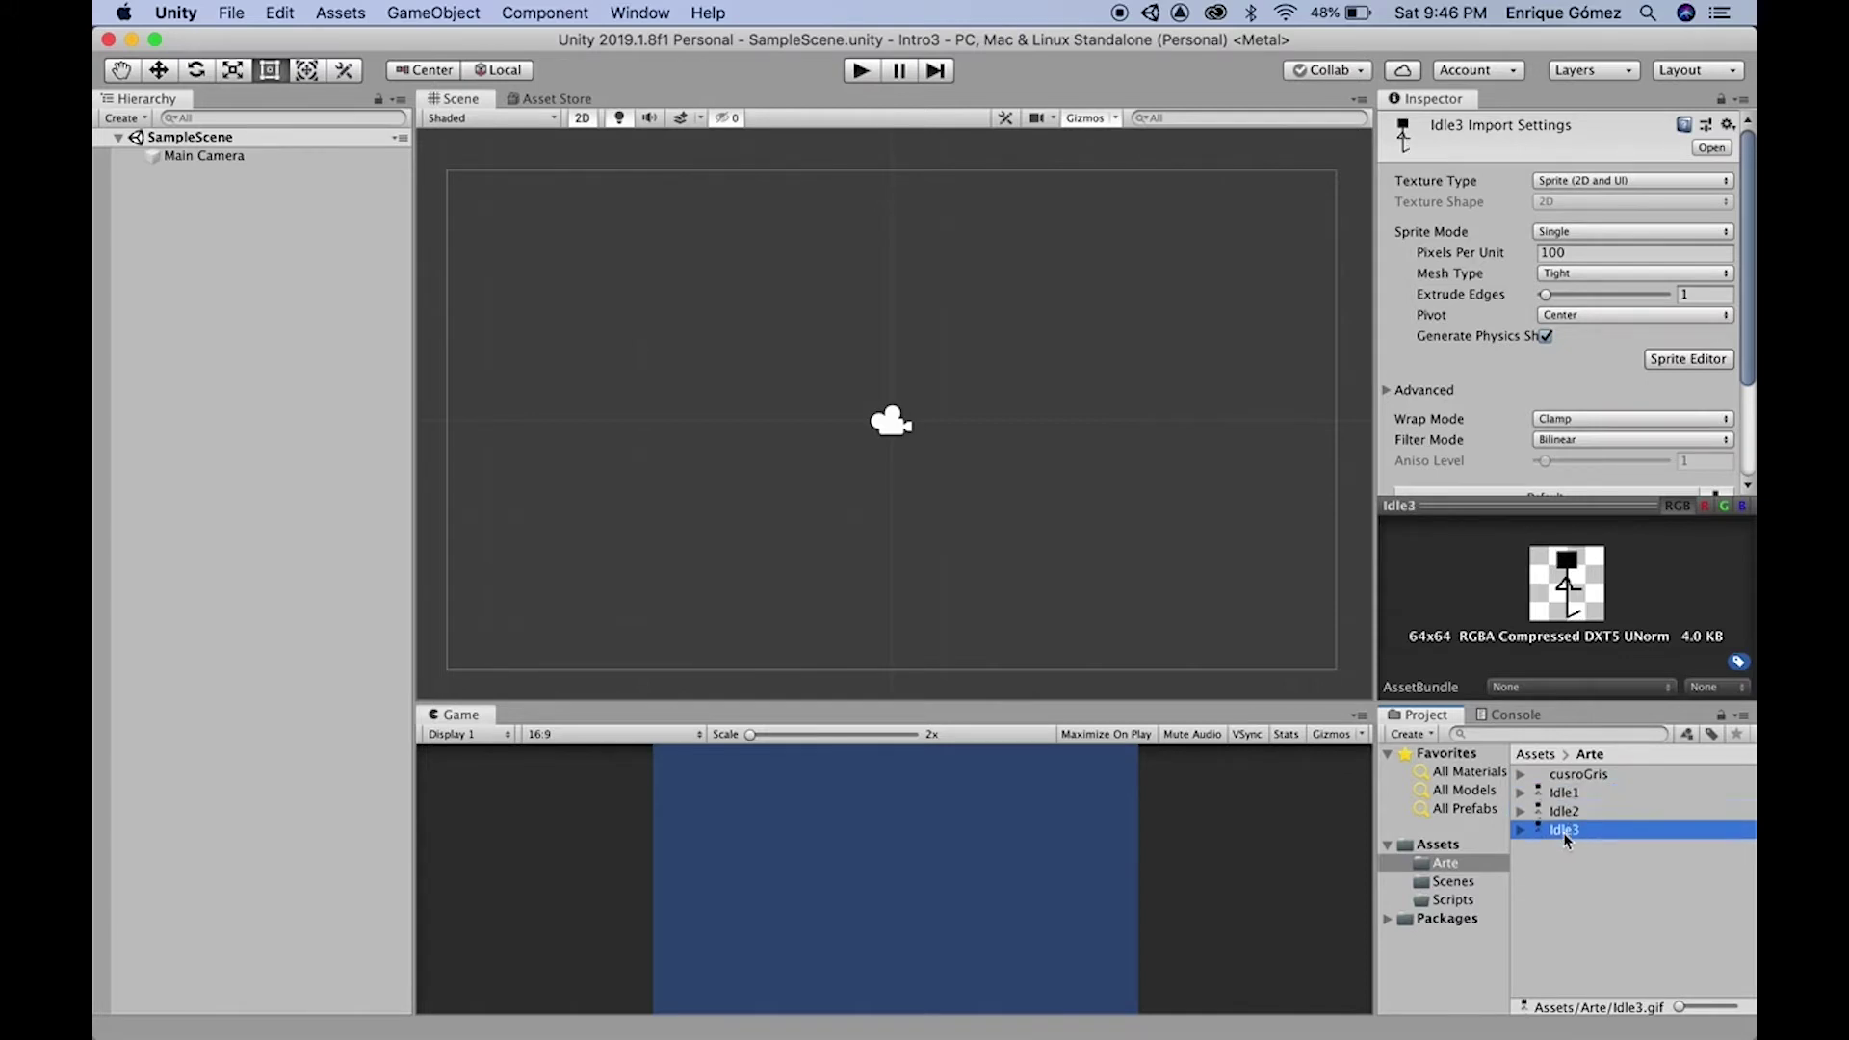
{"action": "key", "text": "Up"}
{"action": "key", "text": "Up"}
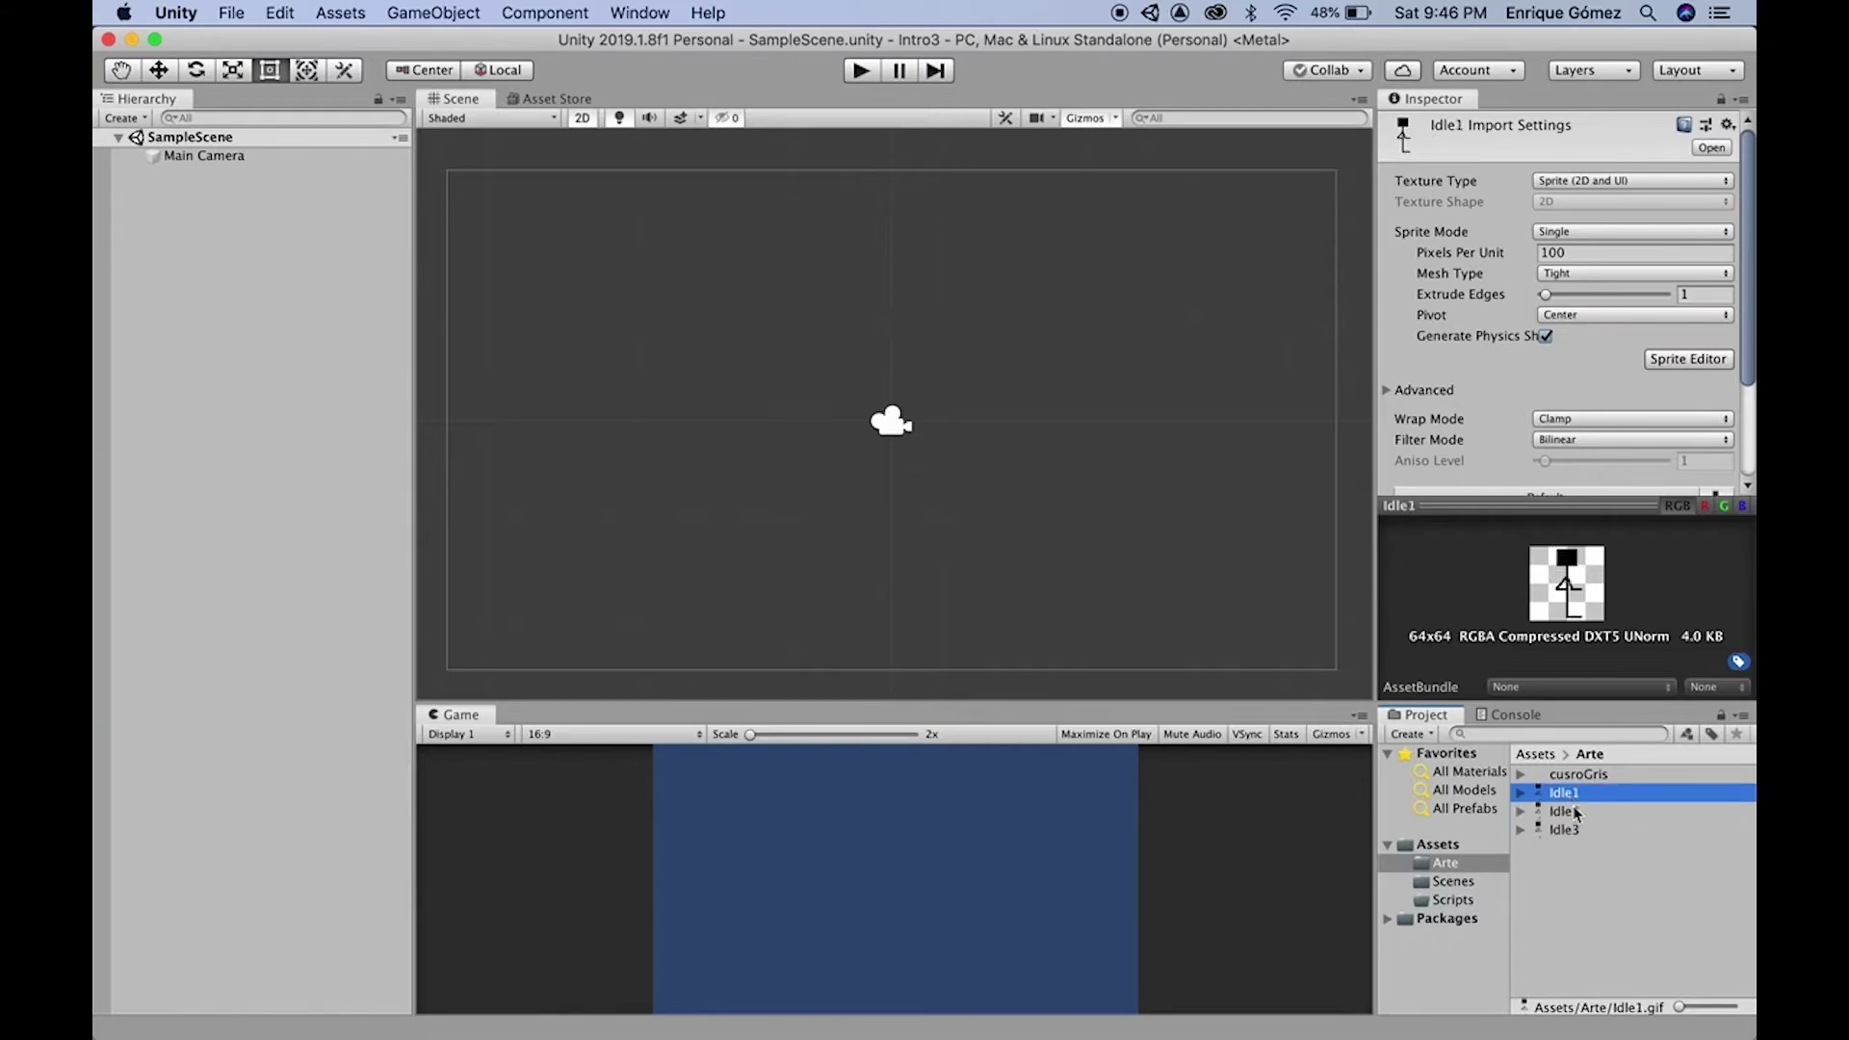
{"action": "left_click", "coordinate": [1567, 816]}
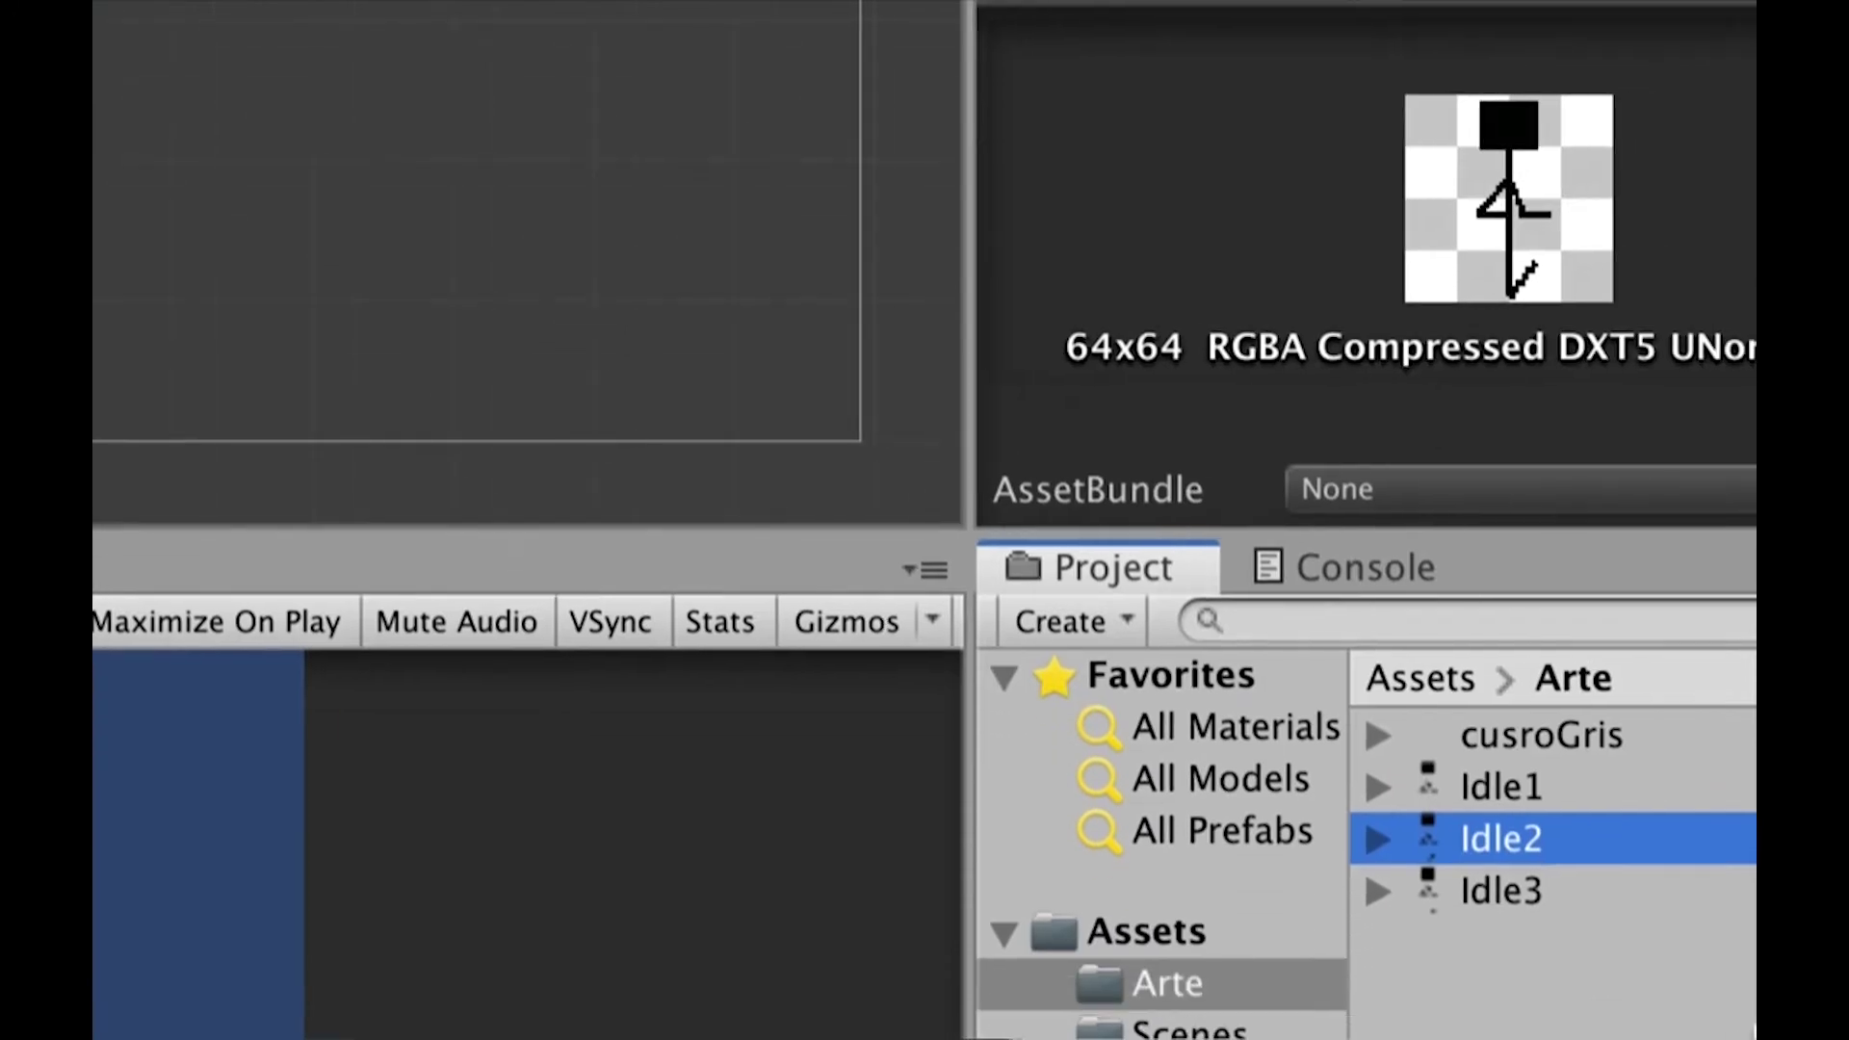
Compare the Idle frames once more, then select Idle1 through Idle3 together
{"action": "left_click", "coordinate": [1234, 778]}
{"action": "left_click", "coordinate": [1227, 836]}
{"action": "left_click", "coordinate": [1223, 873]}
{"action": "left_click", "coordinate": [1219, 830]}
{"action": "left_click", "coordinate": [1215, 790]}
{"action": "left_click", "coordinate": [1219, 840]}
{"action": "left_click", "coordinate": [1212, 884]}
{"action": "left_click", "coordinate": [1221, 830]}
{"action": "left_click", "coordinate": [1213, 784]}
{"action": "left_click", "coordinate": [1205, 736]}
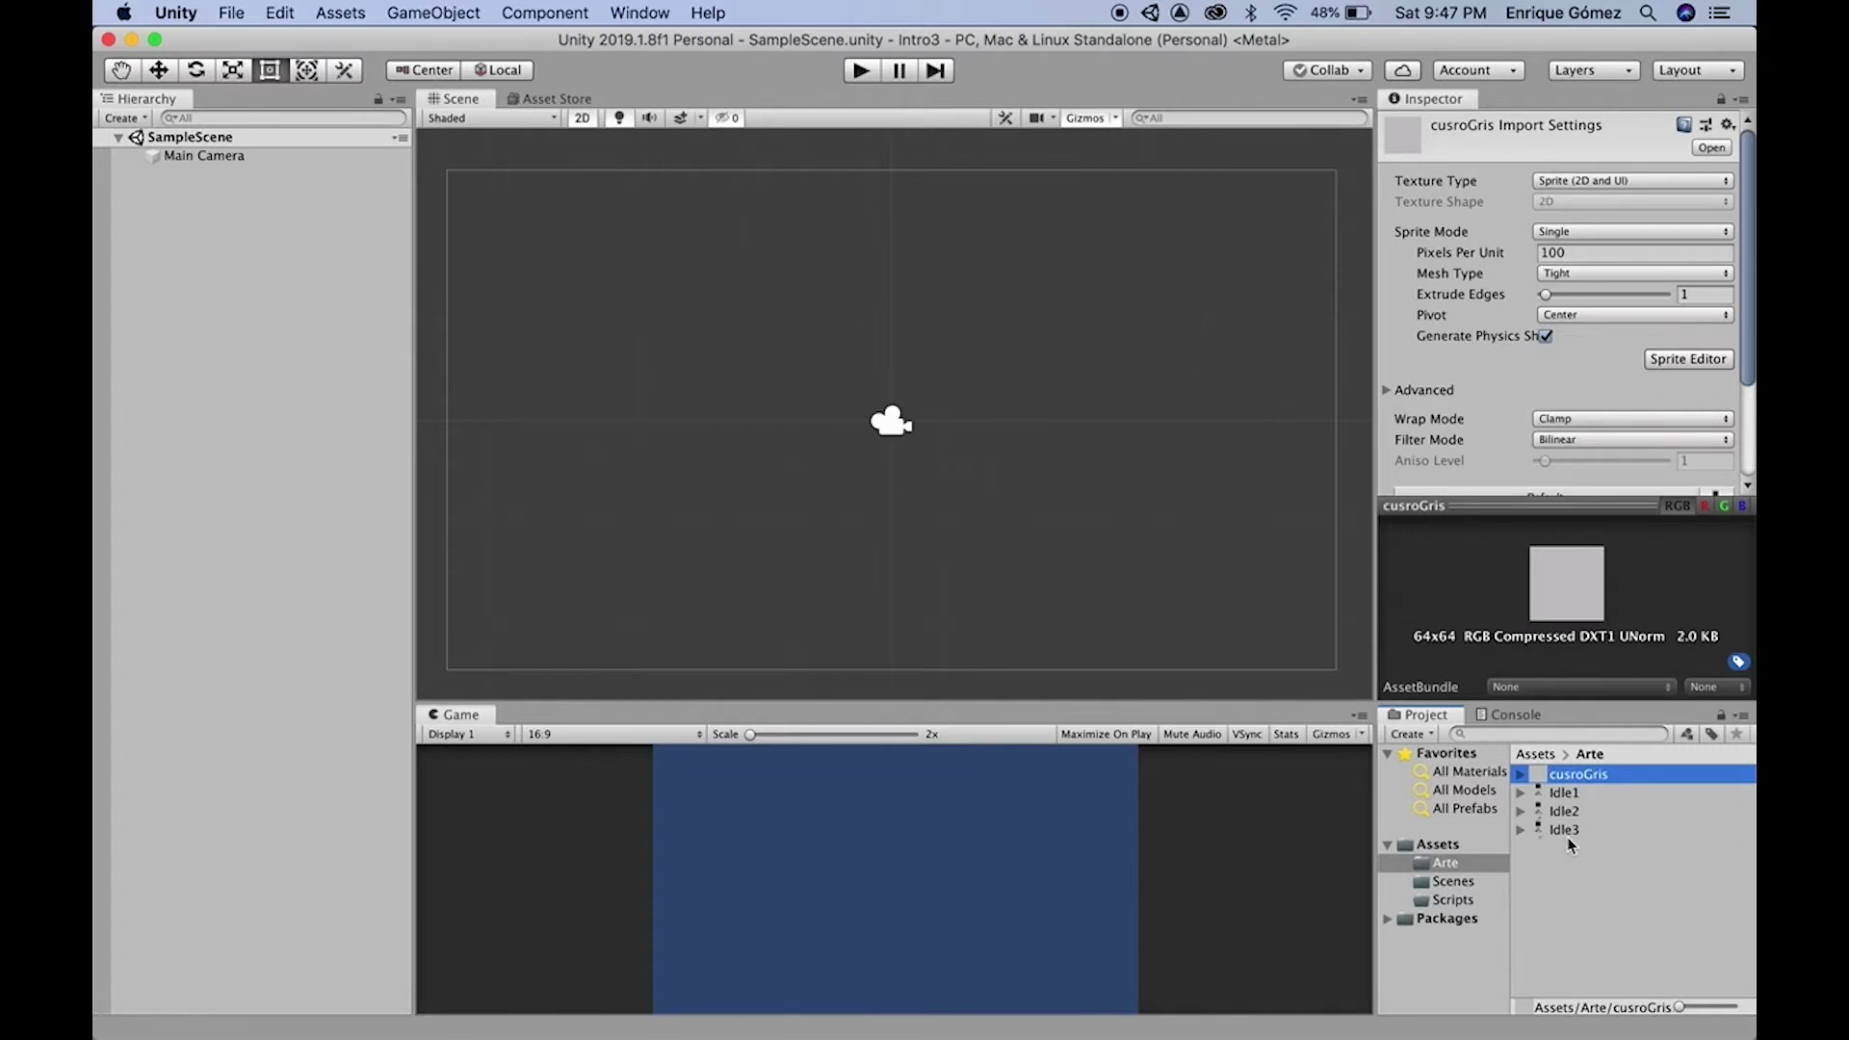
{"action": "left_click", "coordinate": [1564, 794]}
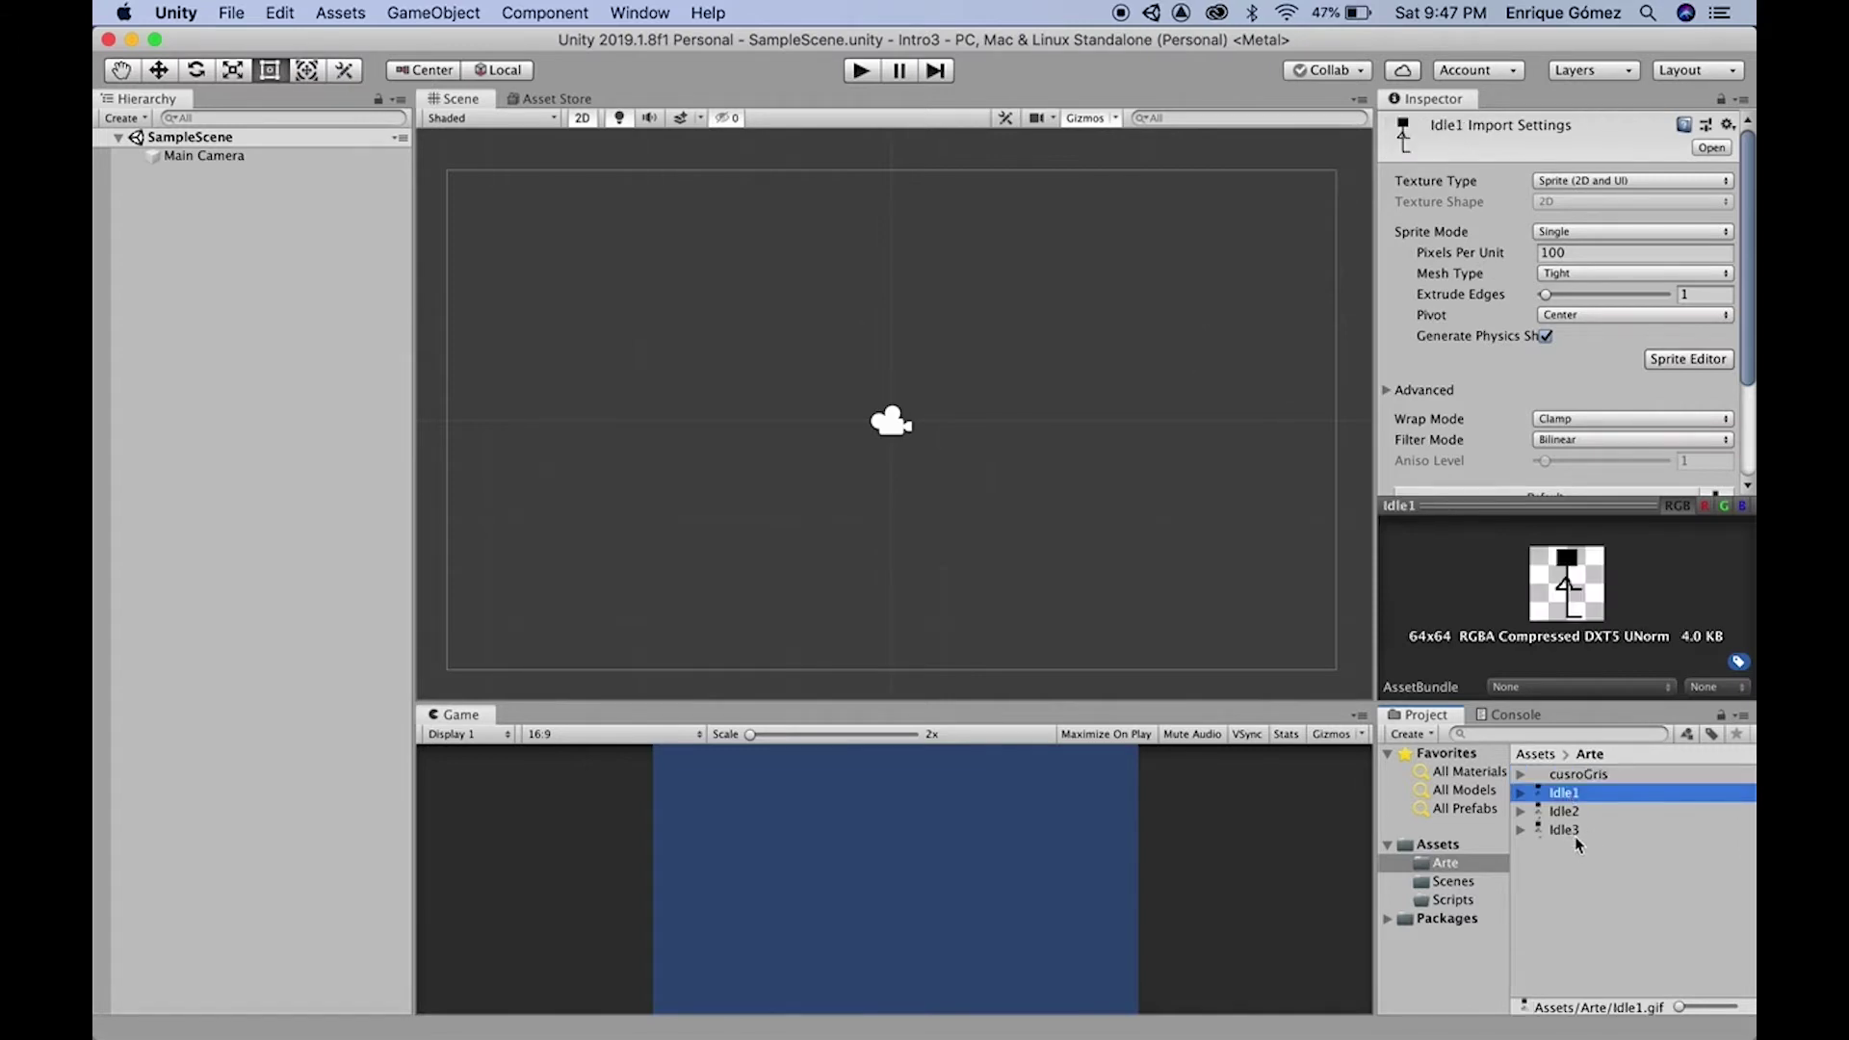
{"action": "left_click", "coordinate": [1571, 834], "text": "shift"}
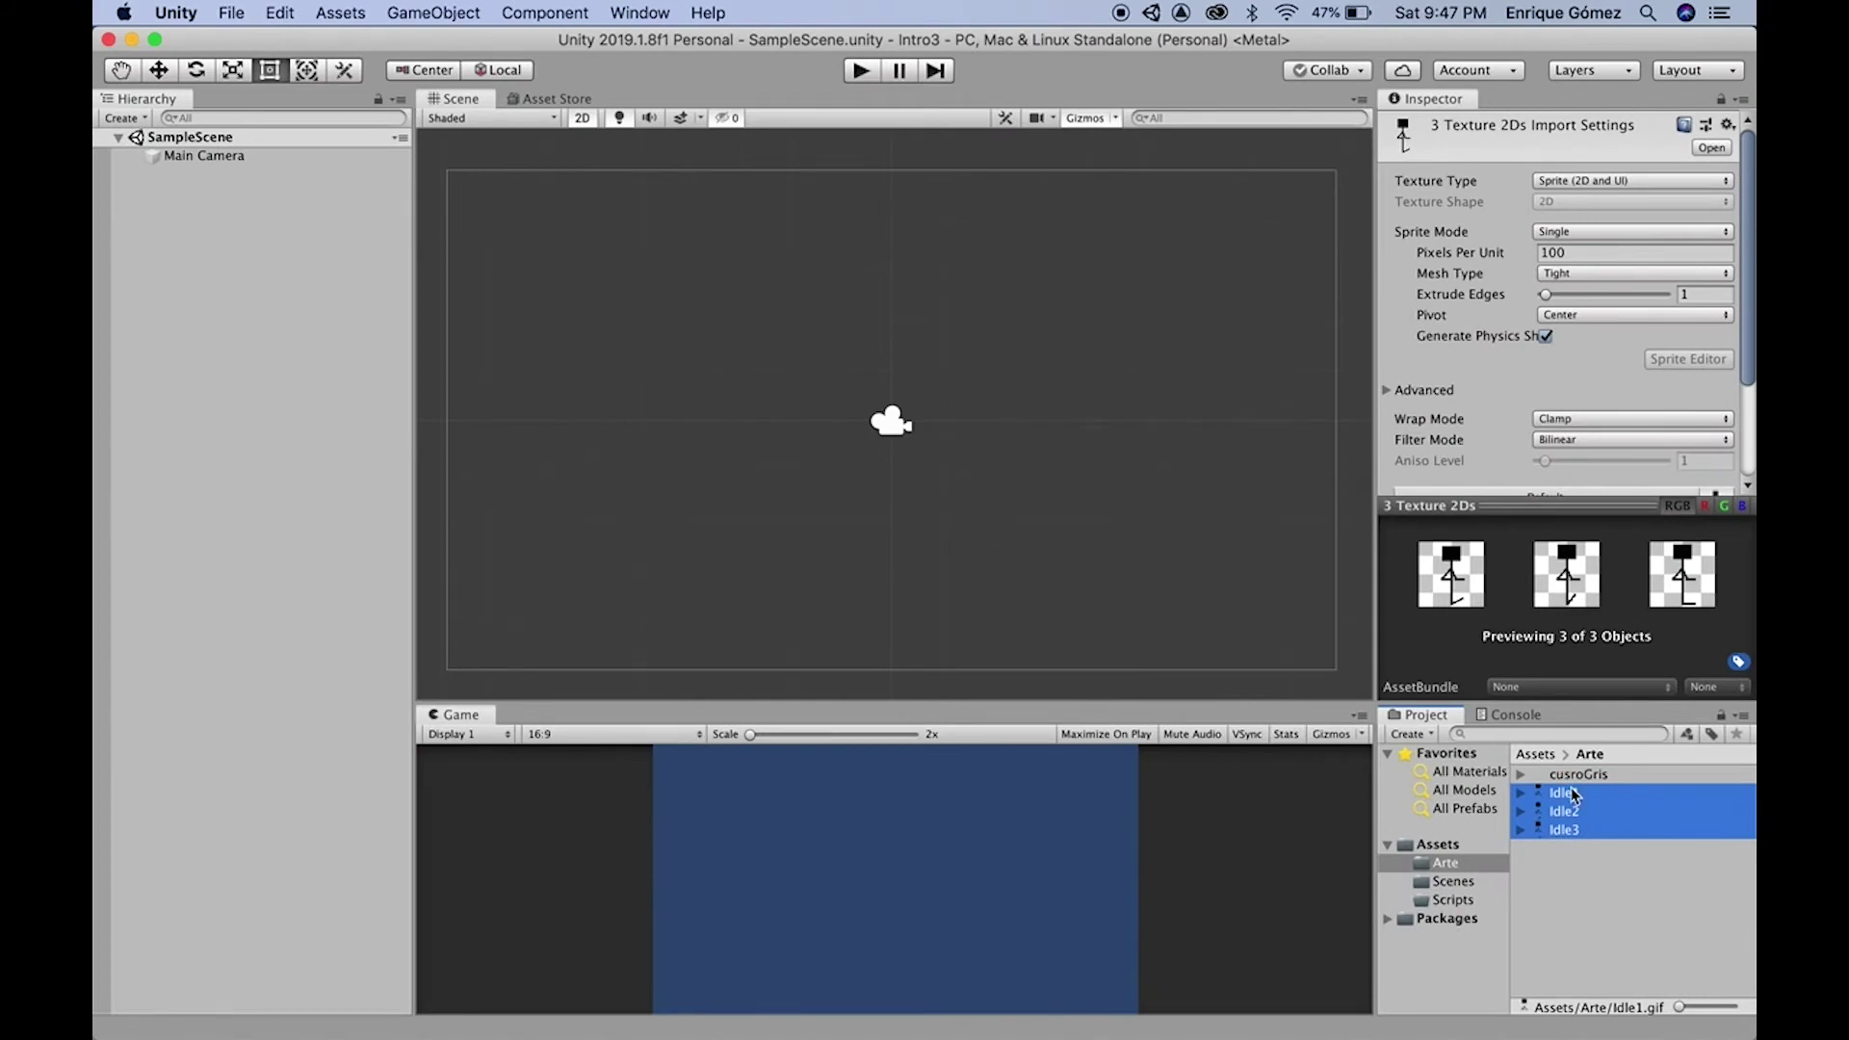
Drag the selected Idle1–Idle3 sprites into the Scene view to create an animation
{"action": "mouse_move", "coordinate": [1579, 817]}
{"action": "left_mouse_down"}
{"action": "mouse_move", "coordinate": [1235, 607]}
{"action": "mouse_move", "coordinate": [888, 347]}
{"action": "left_mouse_up"}
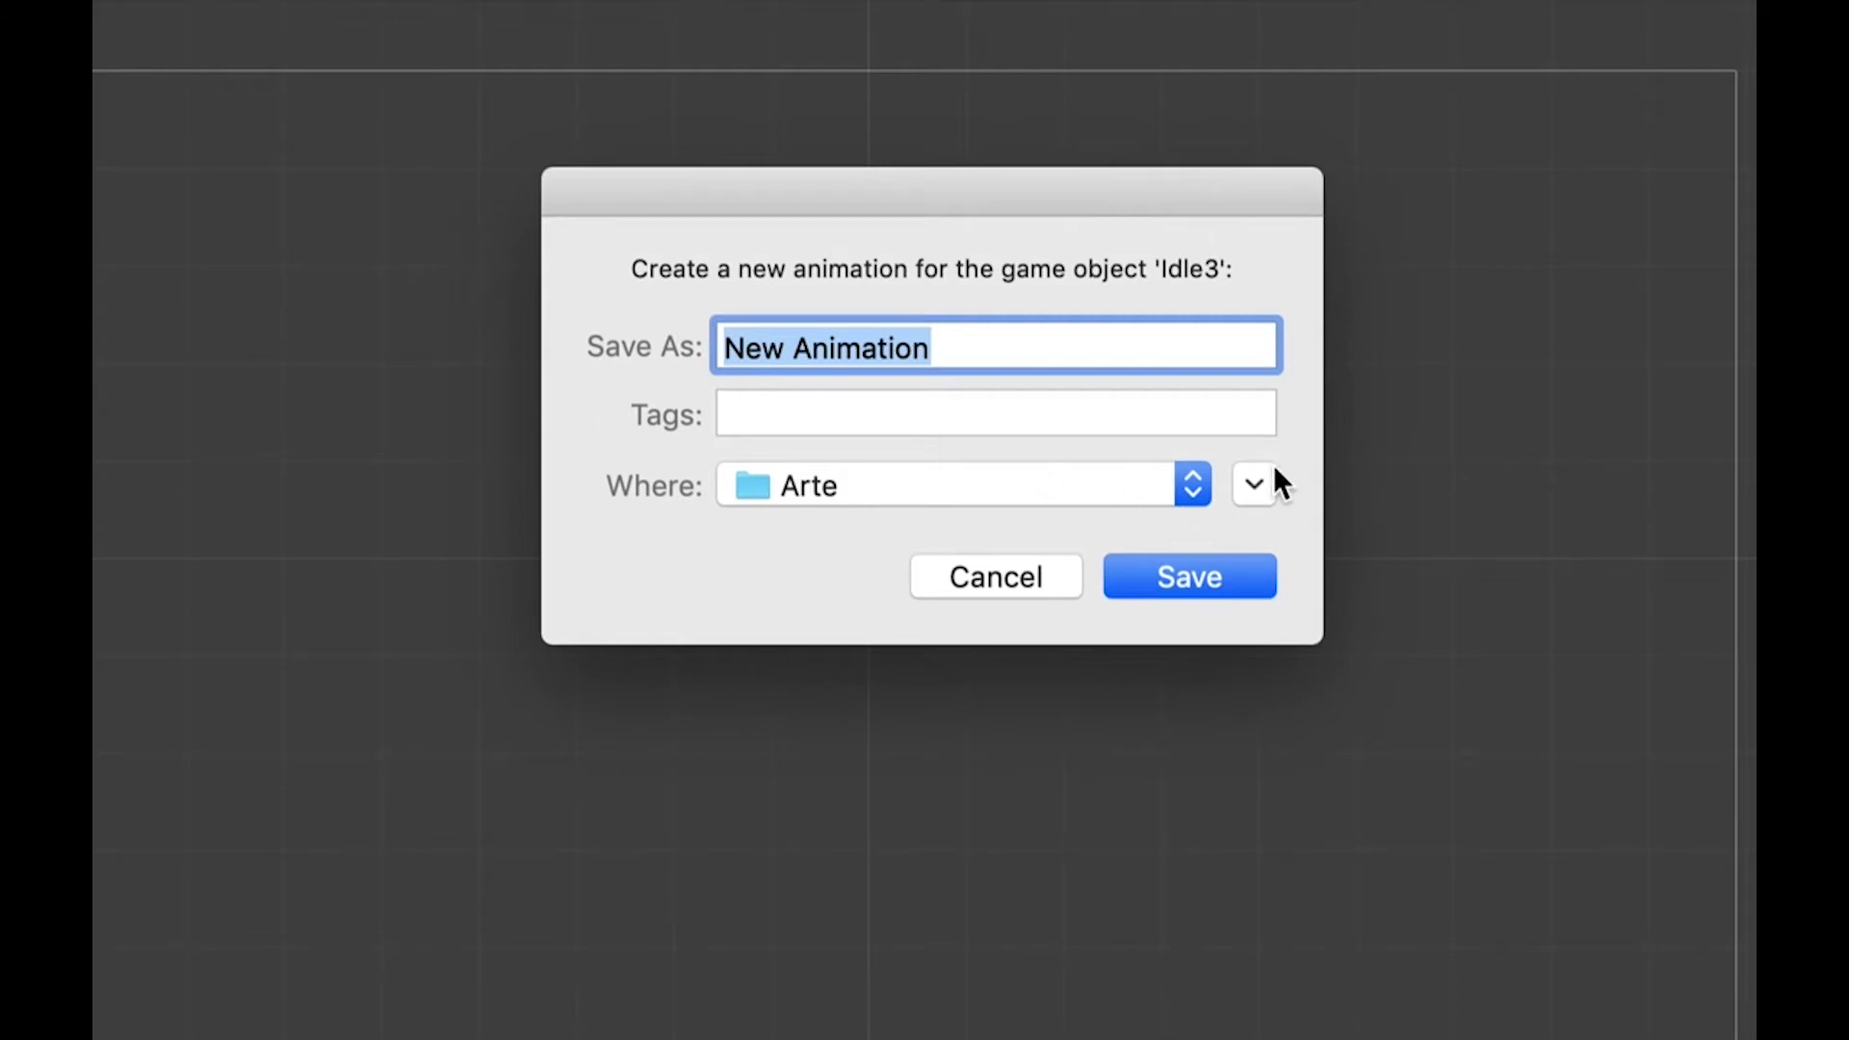
In the save dialog, create an Animations folder inside Assets
{"action": "left_click", "coordinate": [1255, 482]}
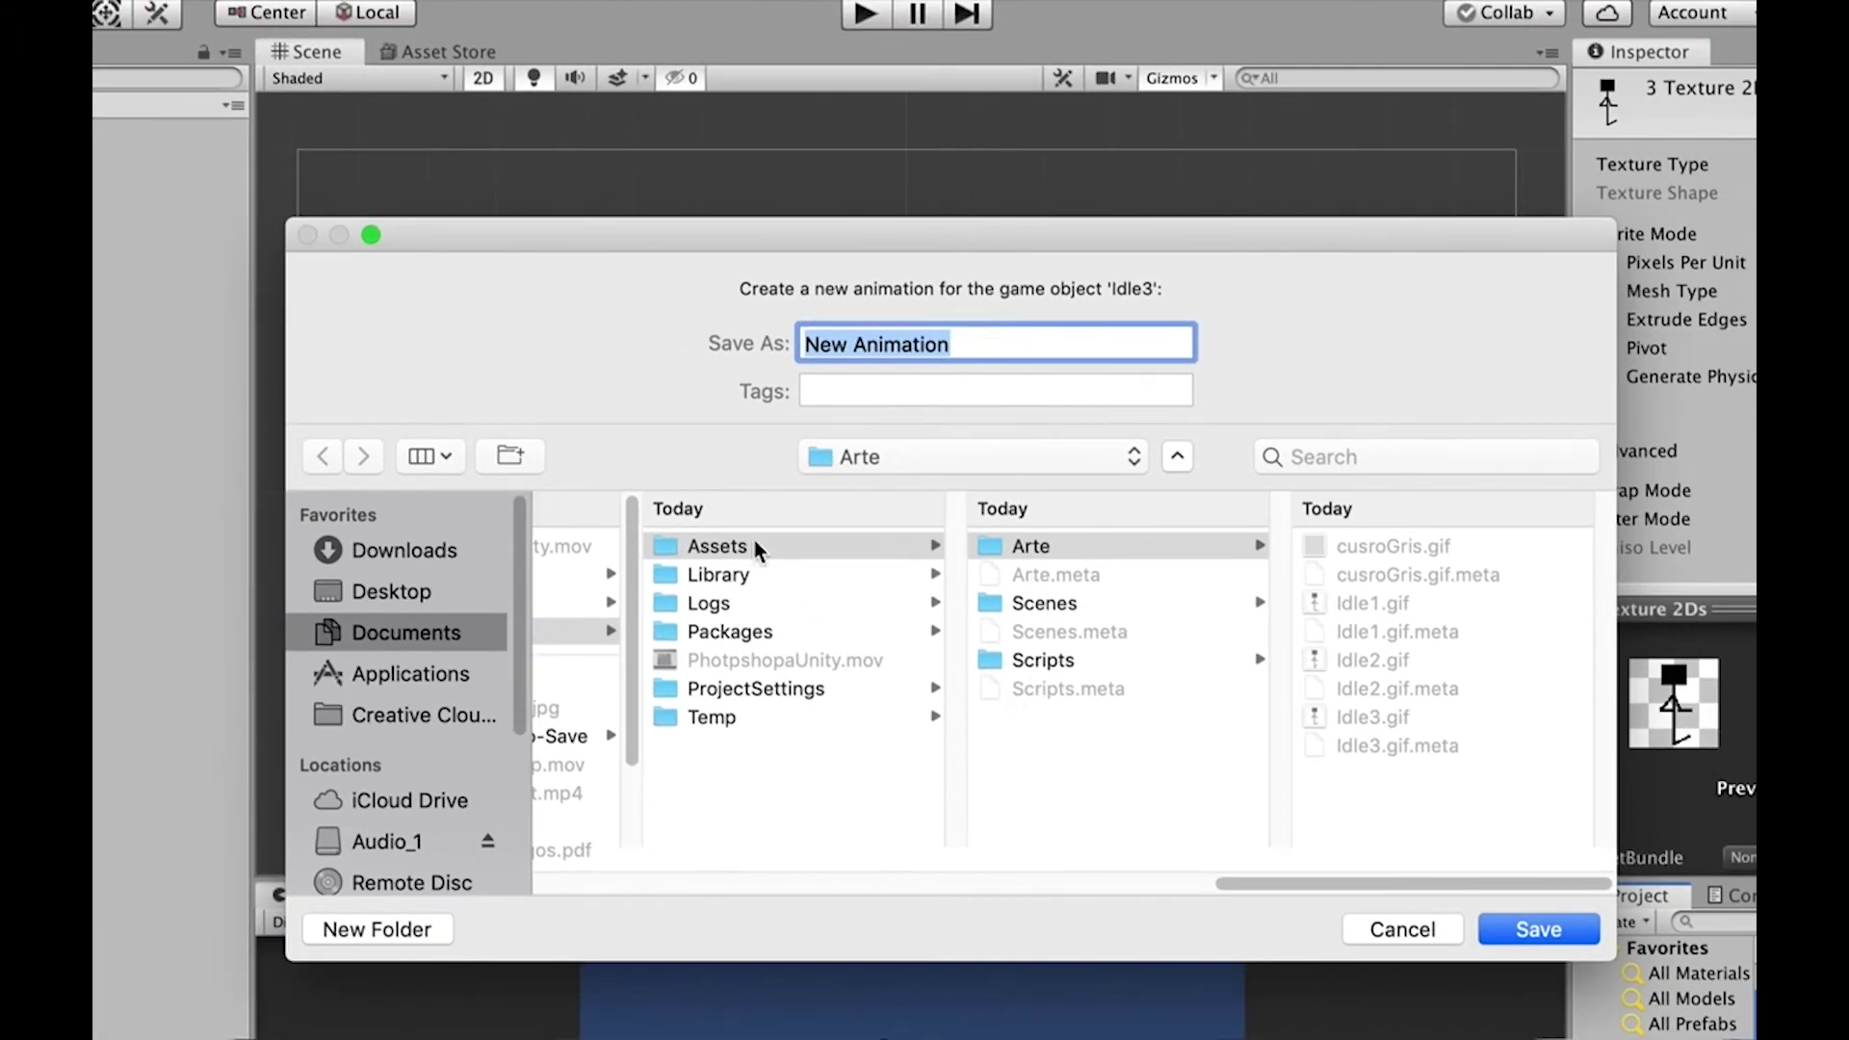
{"action": "left_click", "coordinate": [766, 546]}
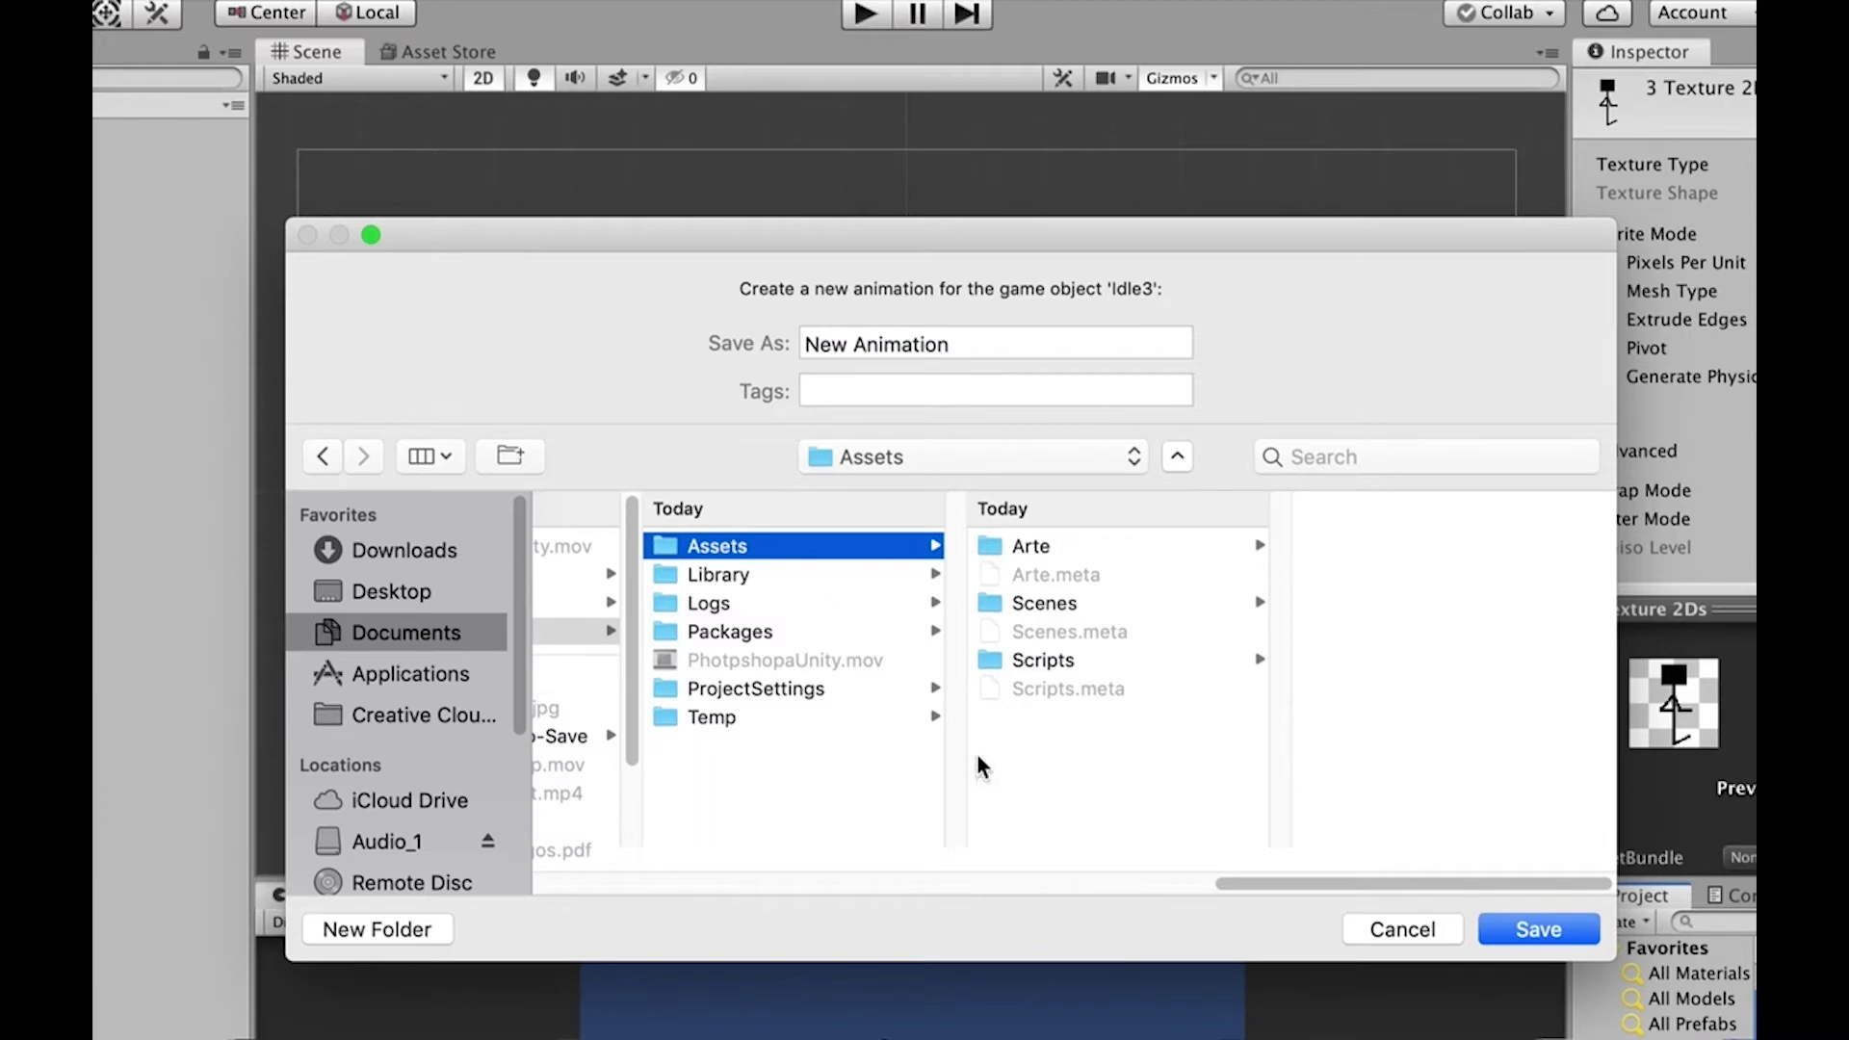
{"action": "left_click", "coordinate": [832, 343]}
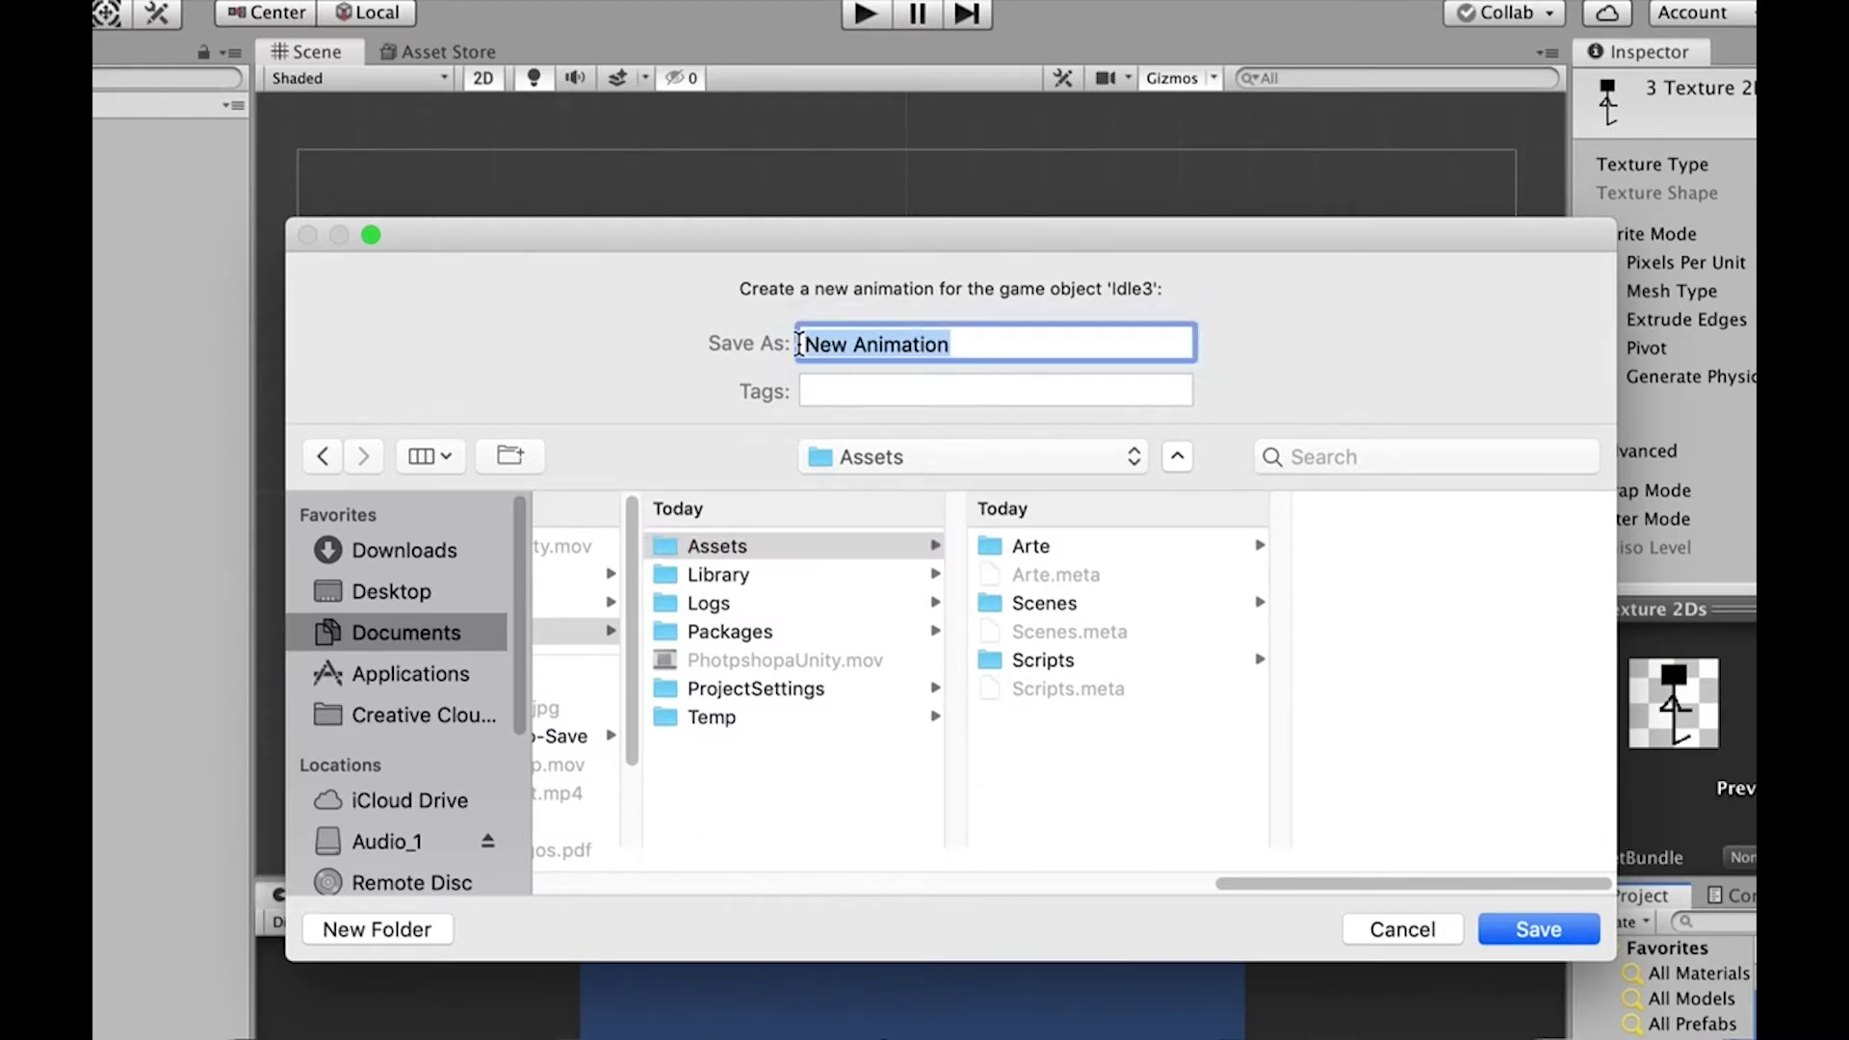
{"action": "type", "text": "Animations"}
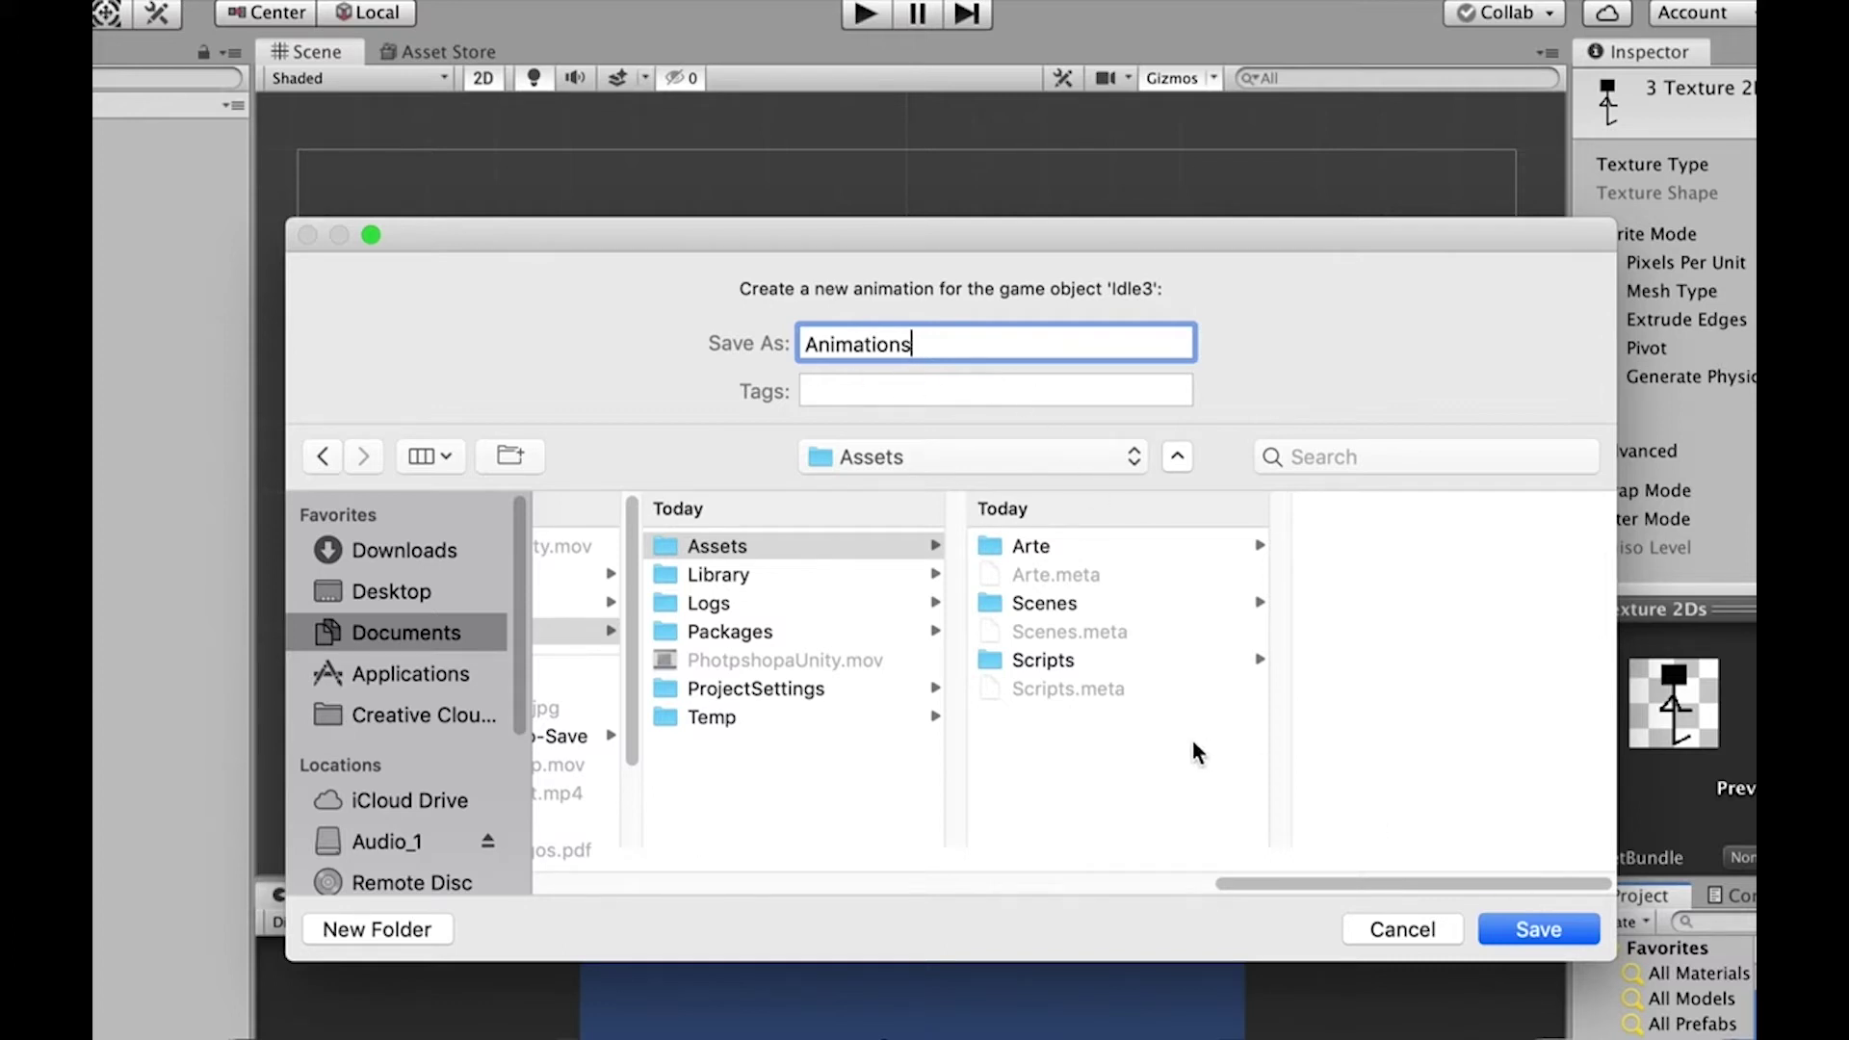
{"action": "double_click", "coordinate": [920, 332]}
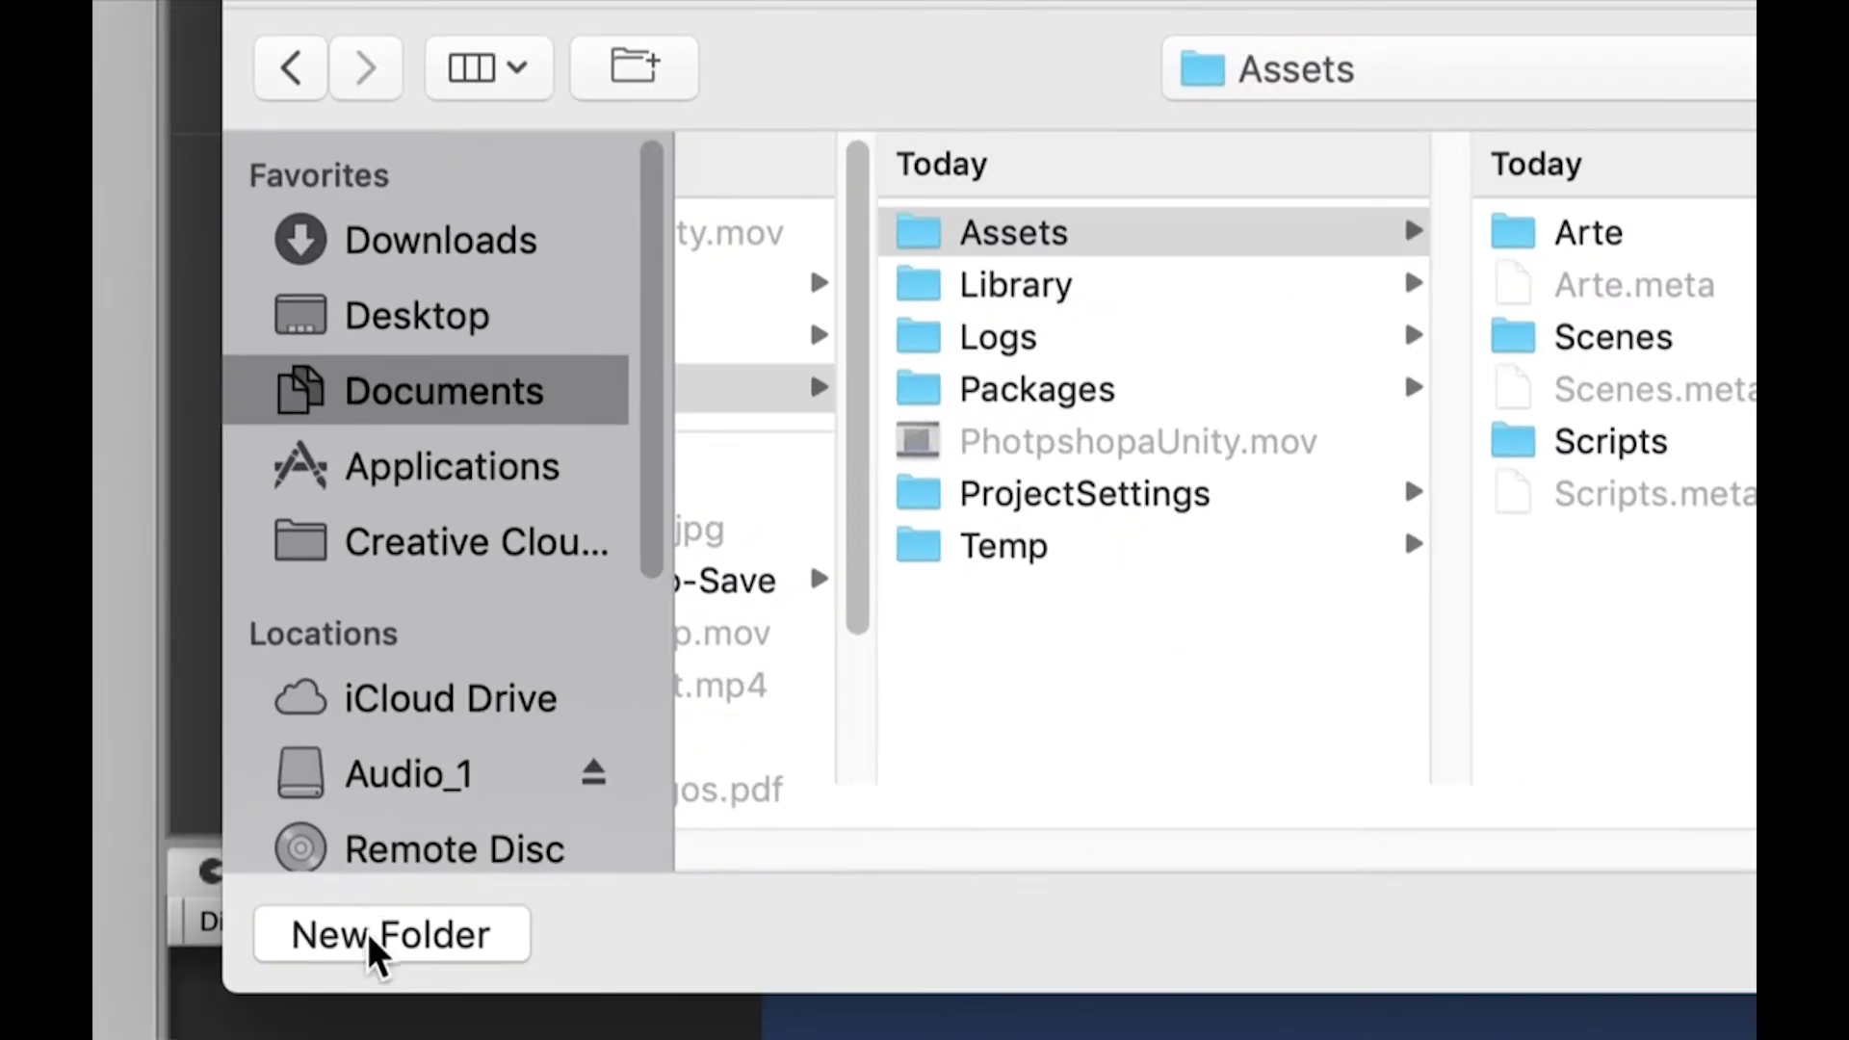
{"action": "left_click", "coordinate": [373, 933]}
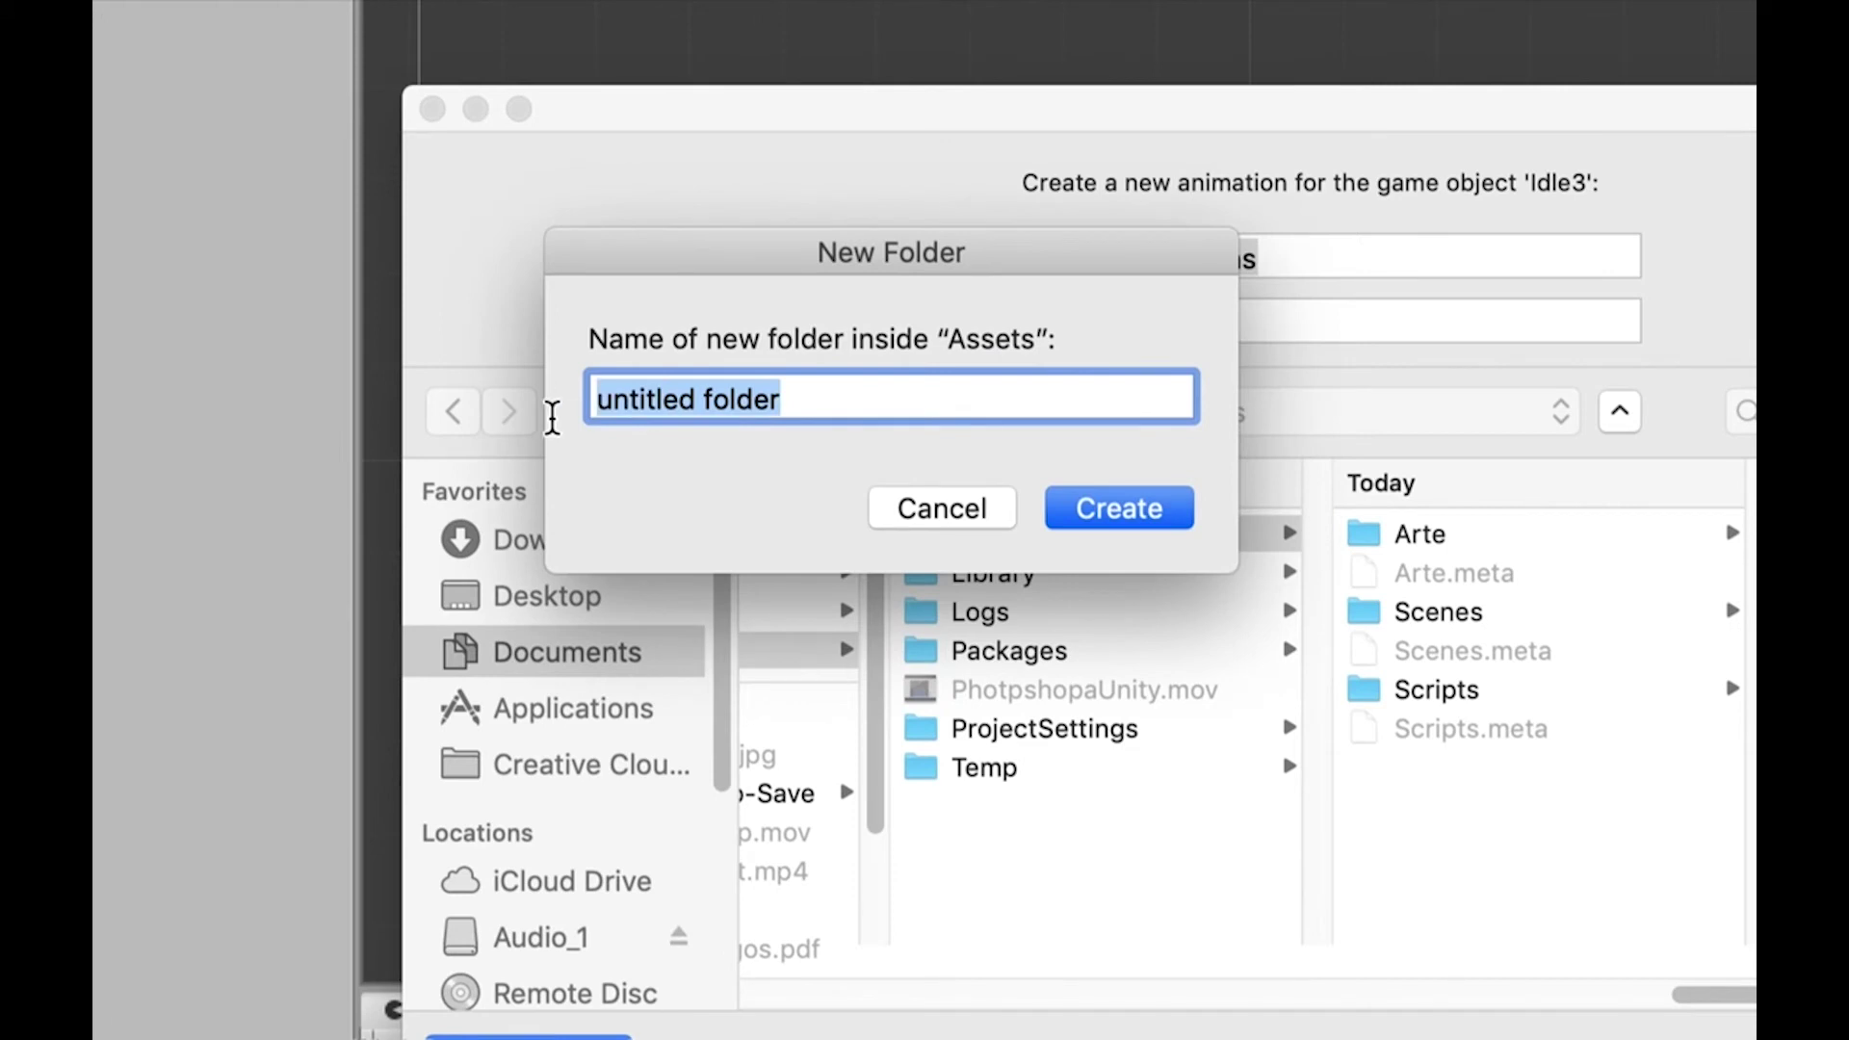
{"action": "type", "text": "Animations"}
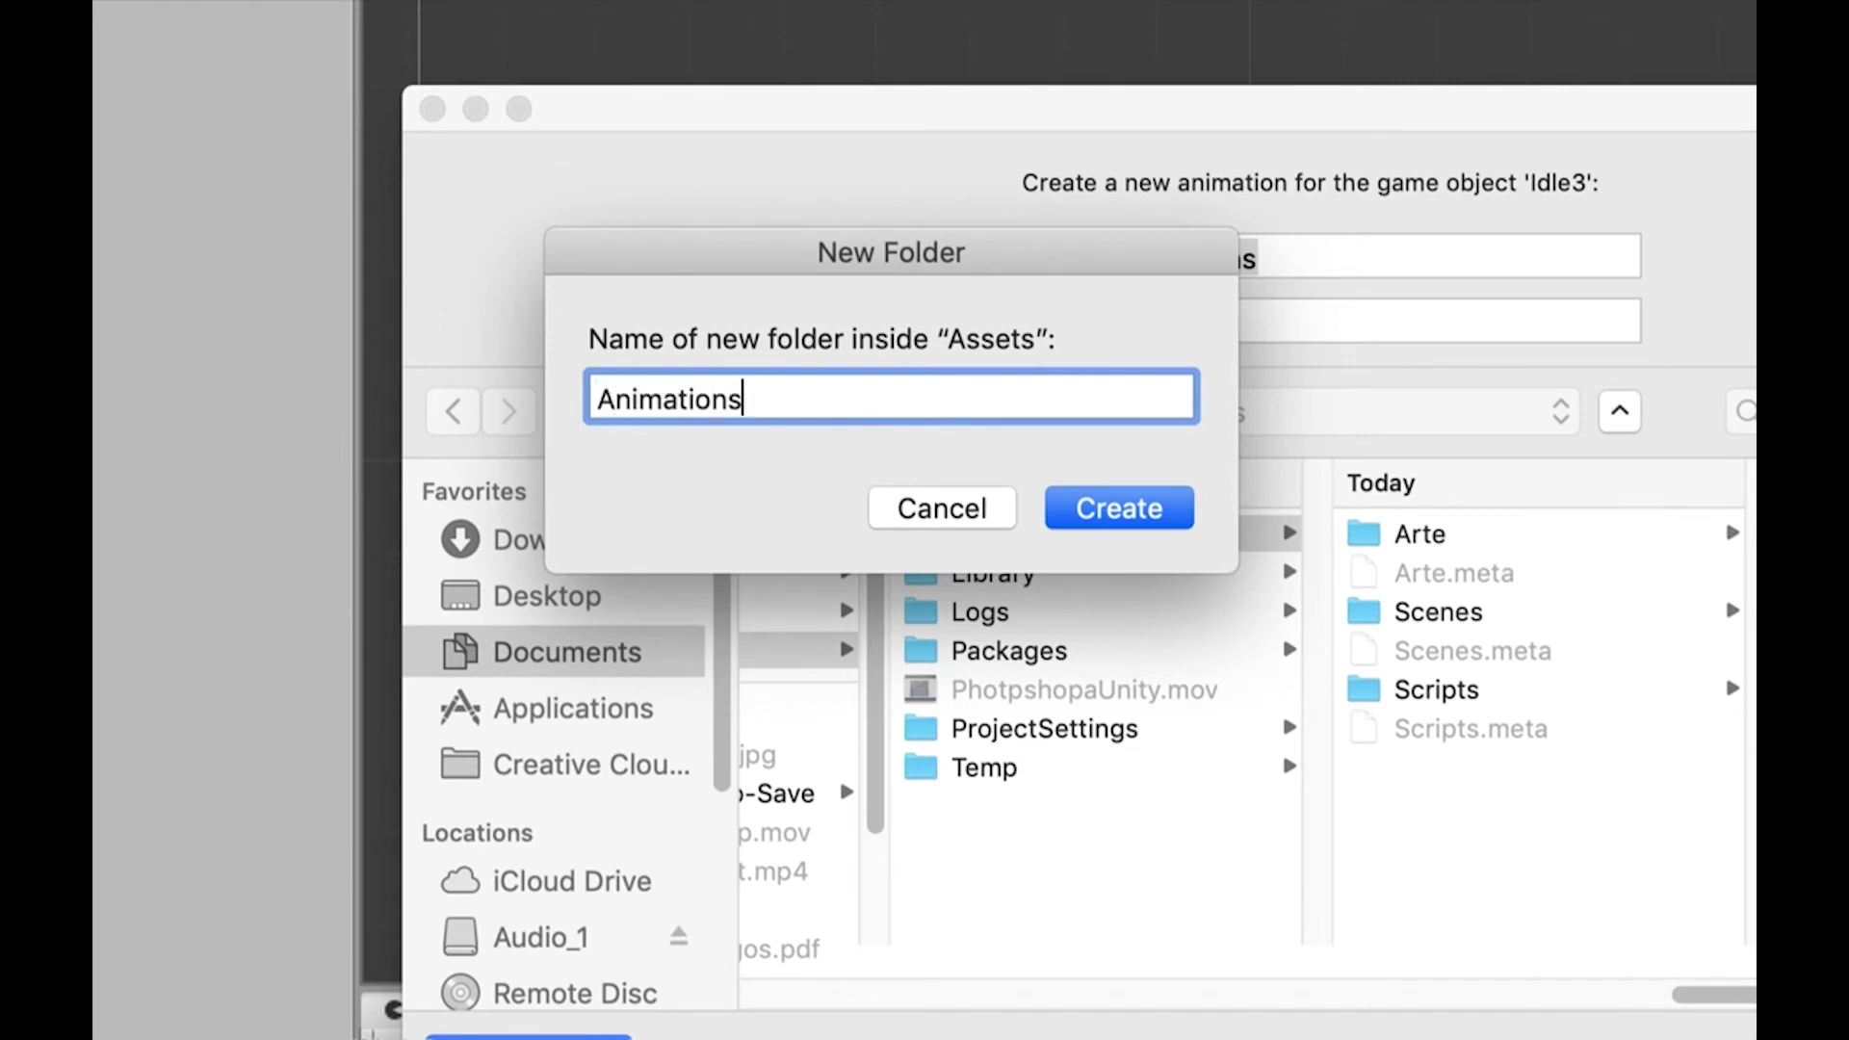
{"action": "left_click", "coordinate": [1119, 510]}
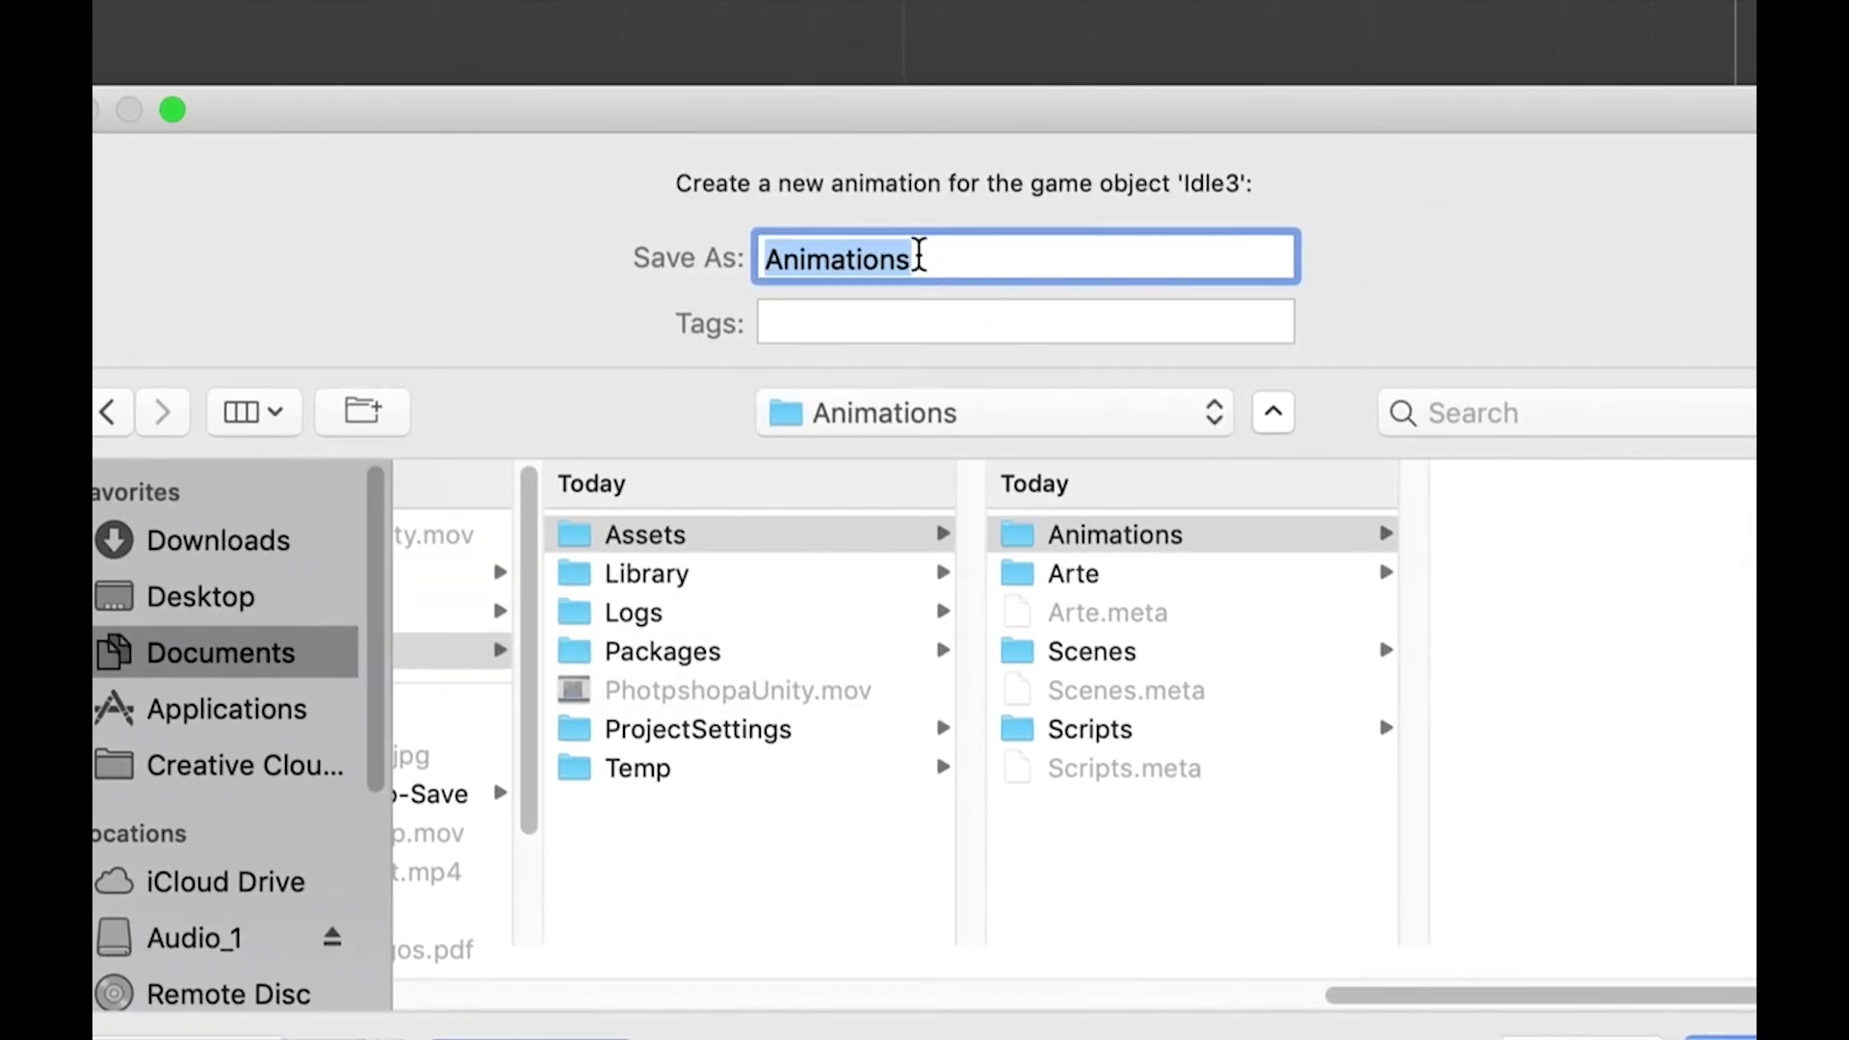
Name the animation PlayerIdle and save it into the Animations folder
{"action": "left_click", "coordinate": [916, 257]}
{"action": "left_click_drag", "start_coordinate": [923, 257], "coordinate": [770, 257]}
{"action": "type", "text": "Pla"}
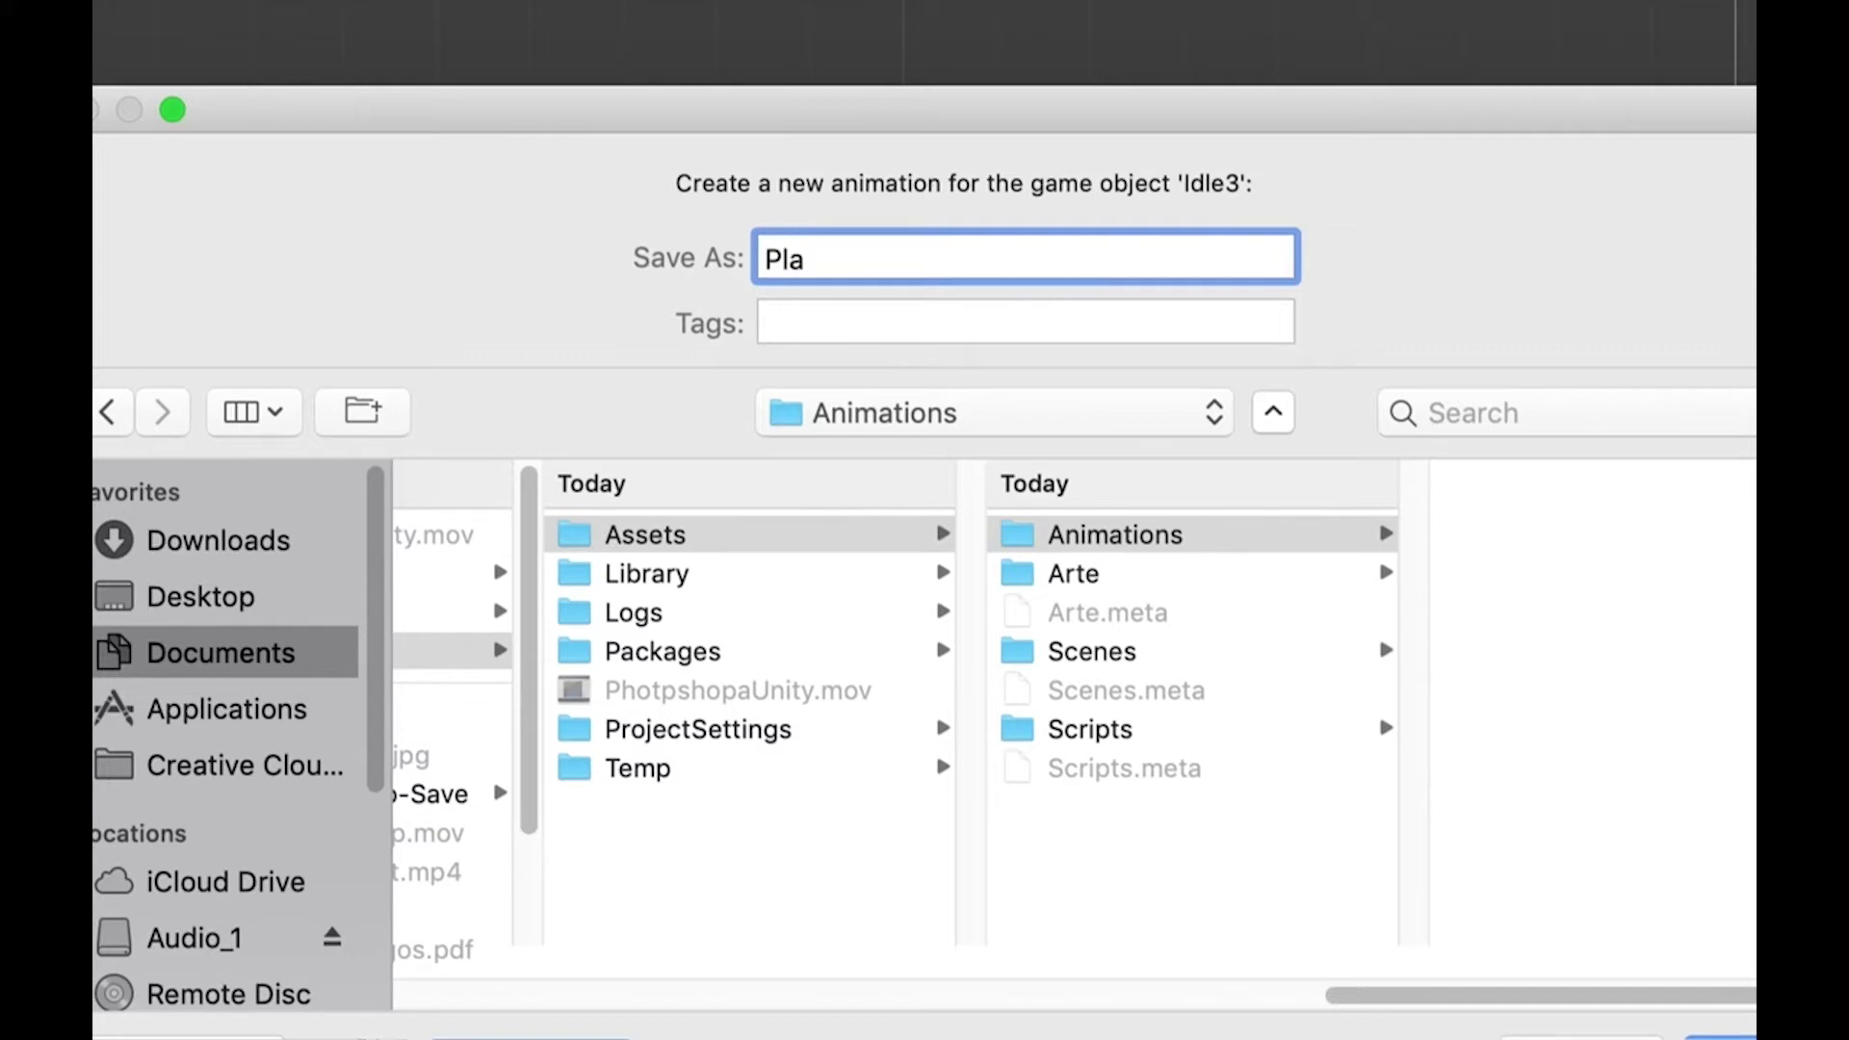
{"action": "type", "text": "yerIdle"}
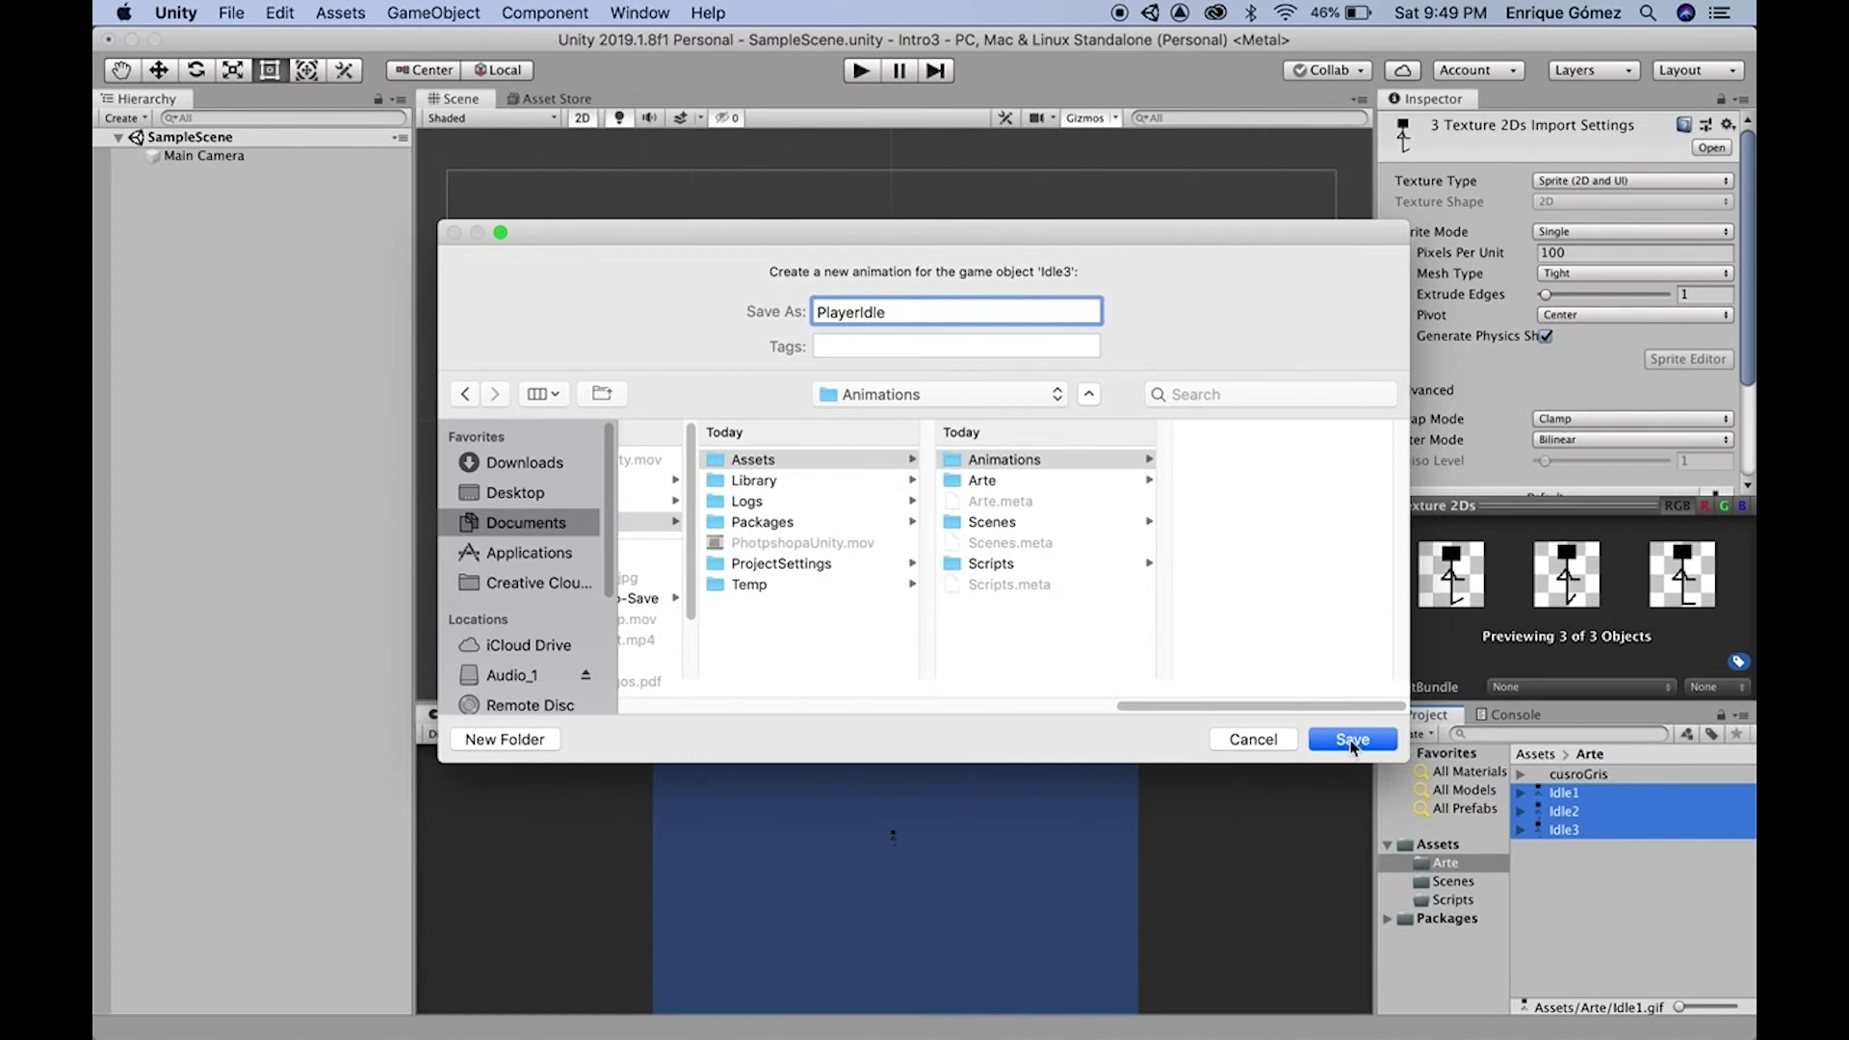
{"action": "left_click", "coordinate": [1352, 744]}
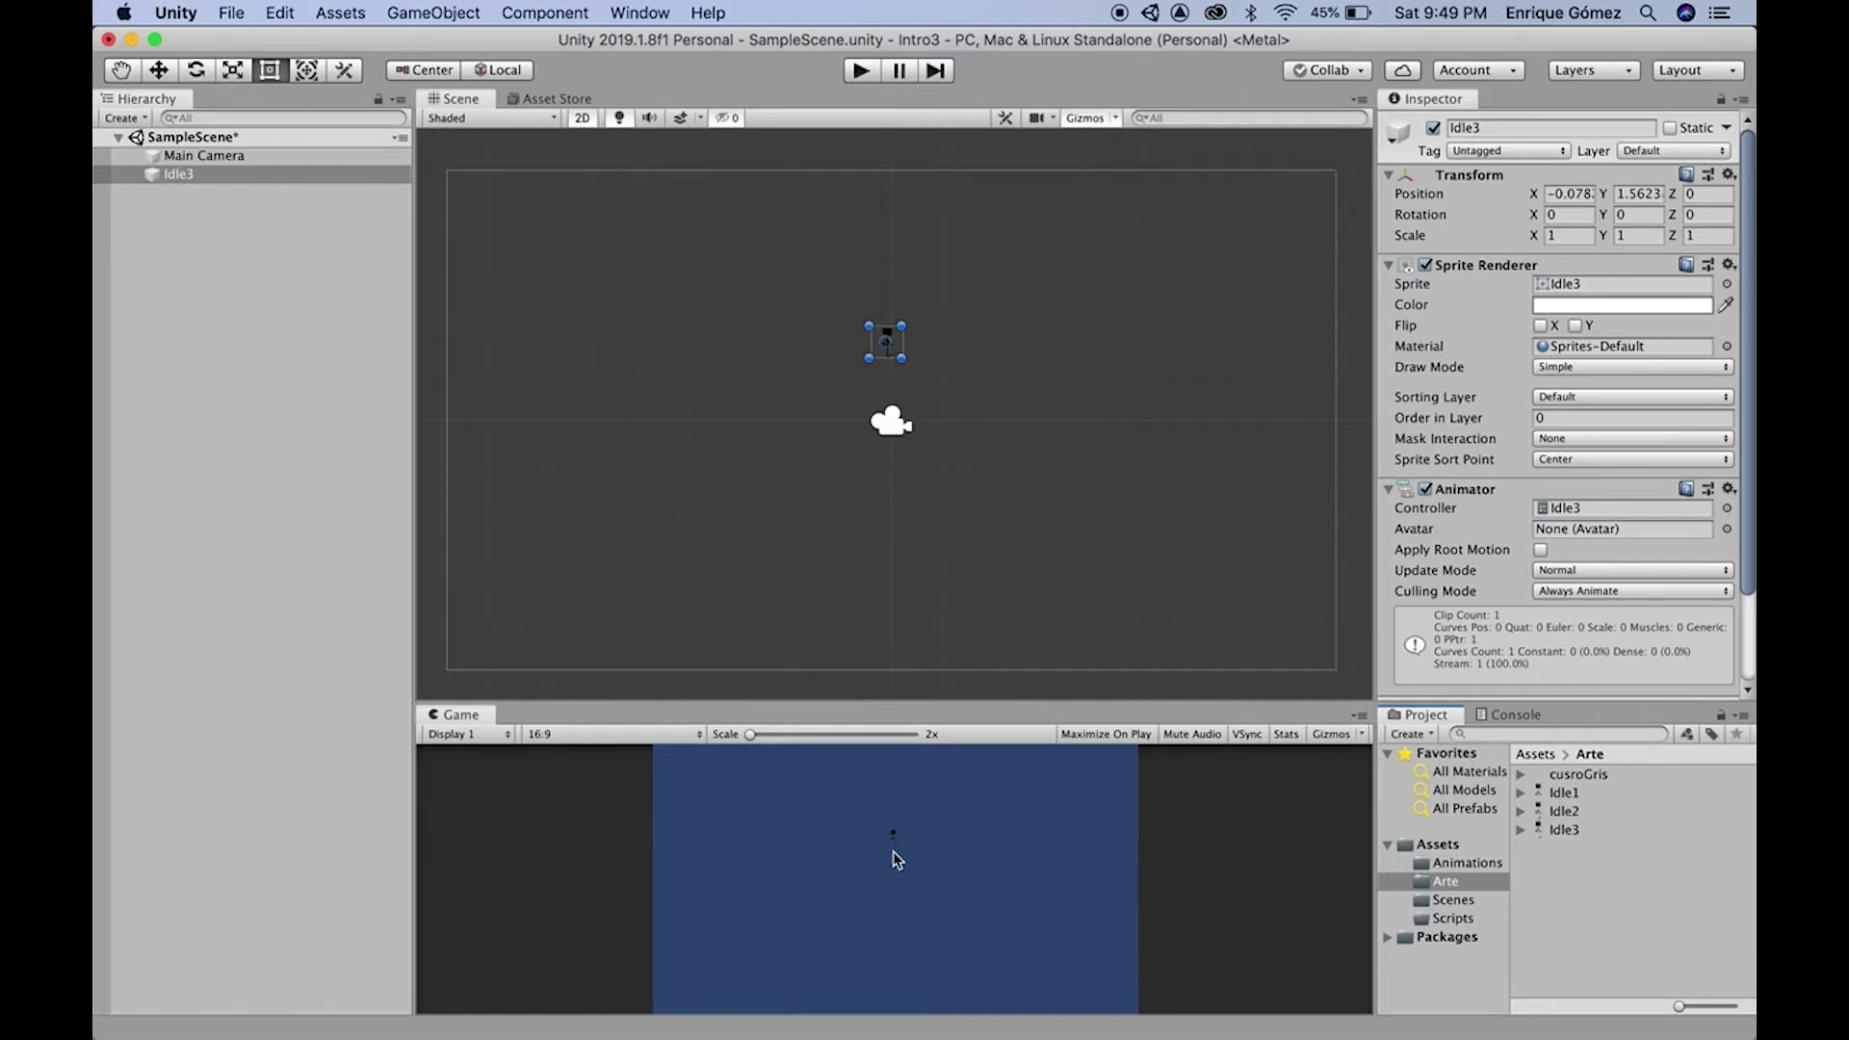
Select the Main Camera and scrub its orthographic Size from 2.91 down to 2.44
{"action": "left_click", "coordinate": [267, 160]}
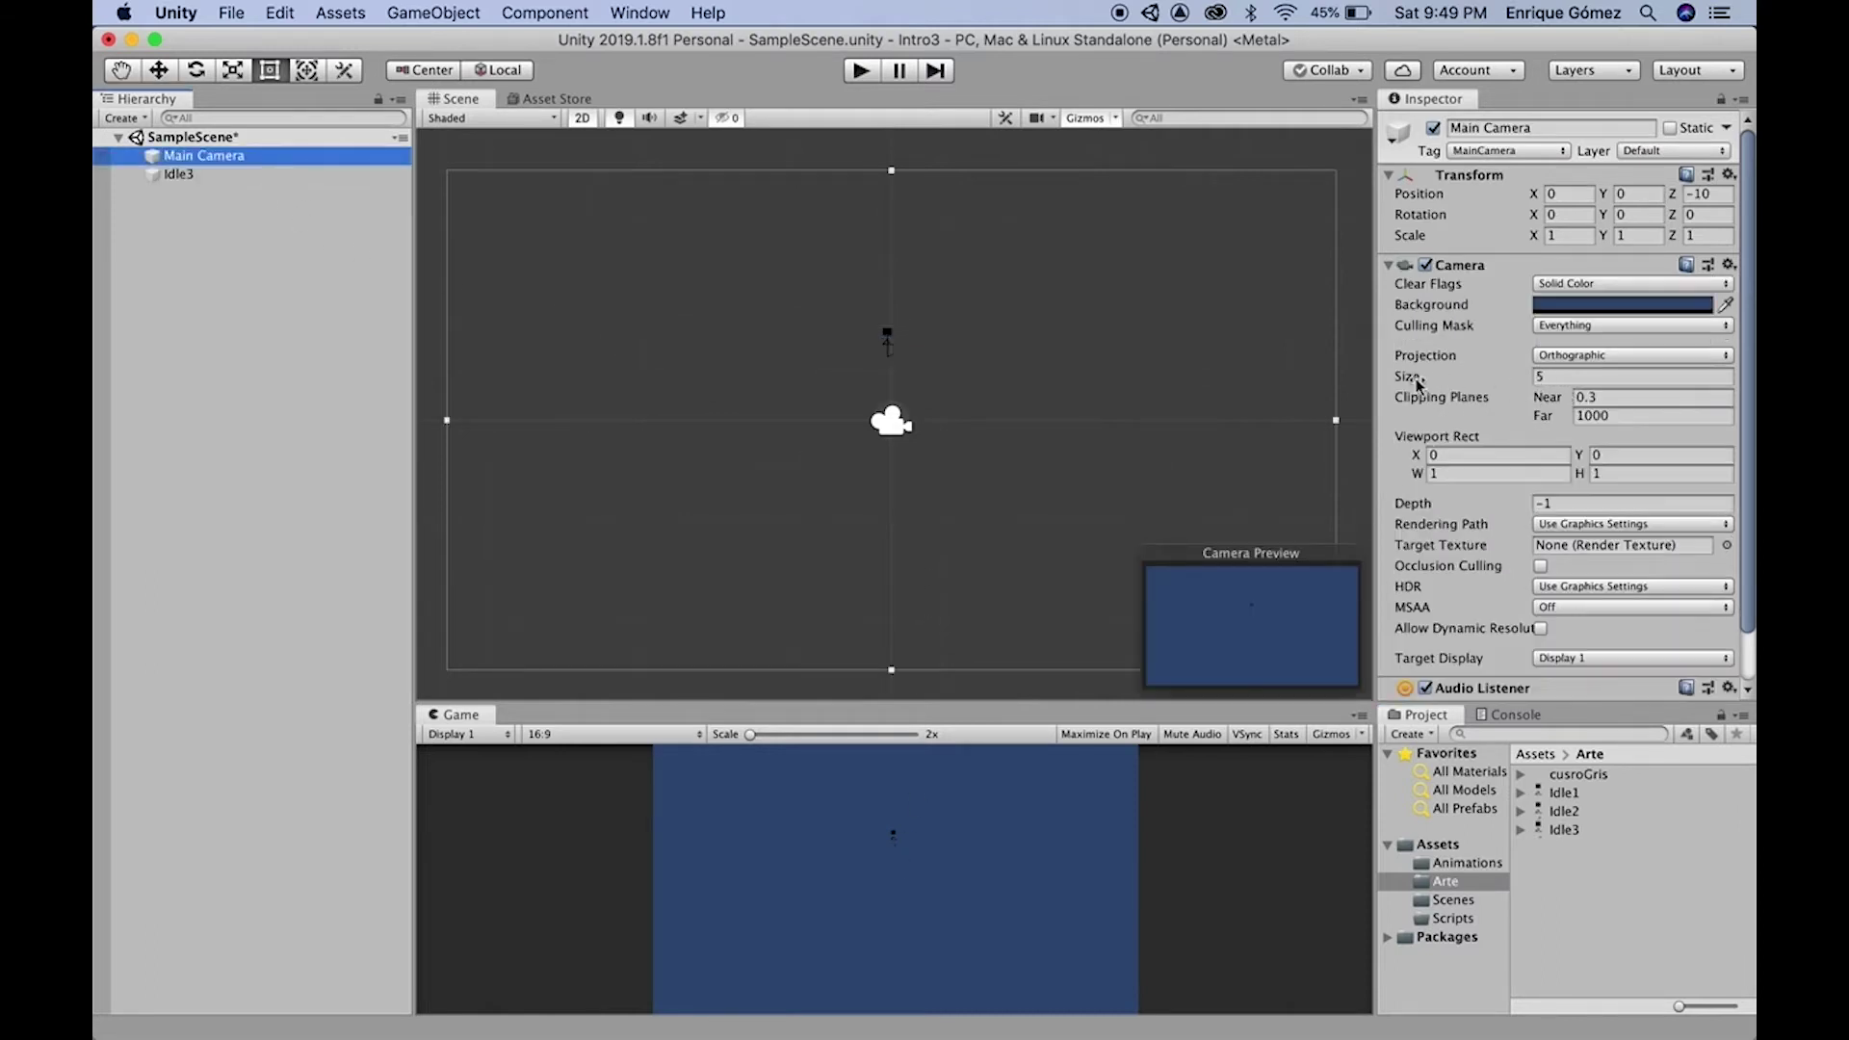
{"action": "left_click_drag", "start_coordinate": [1419, 384], "coordinate": [1346, 378]}
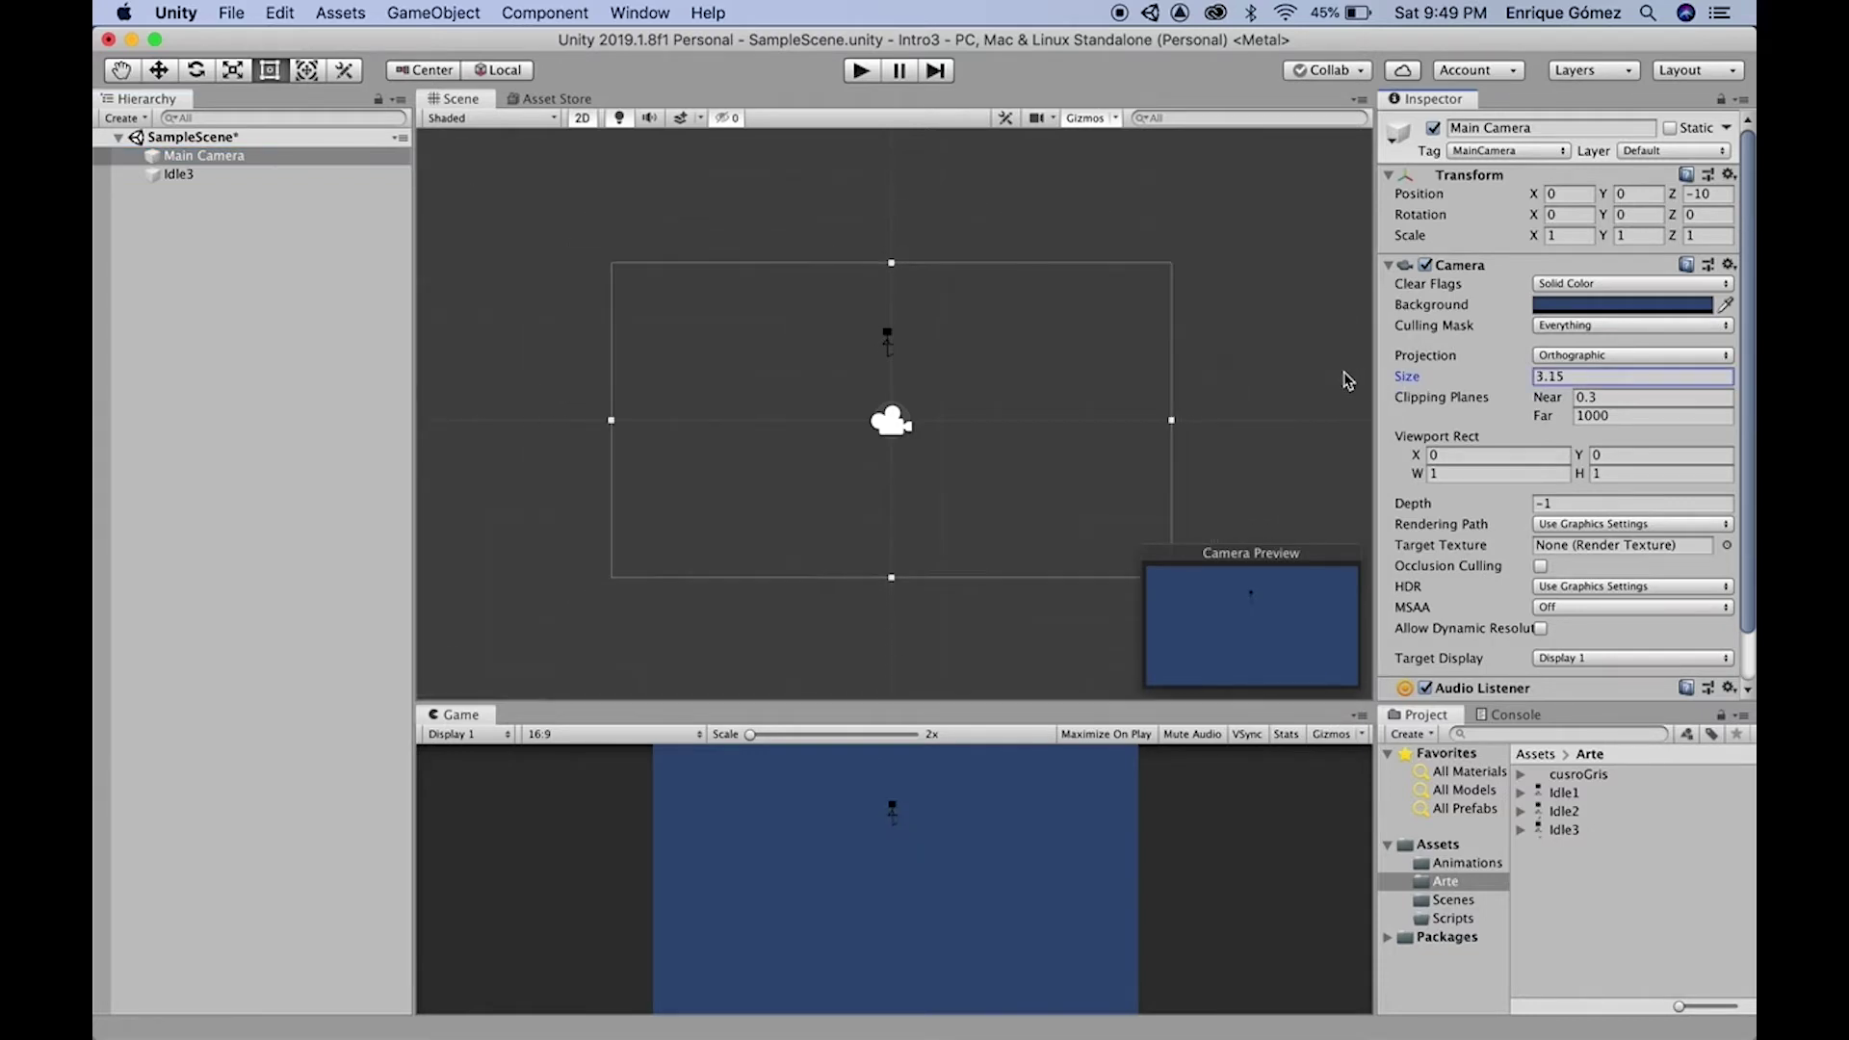
{"action": "left_click_drag", "start_coordinate": [1346, 379], "coordinate": [1334, 380]}
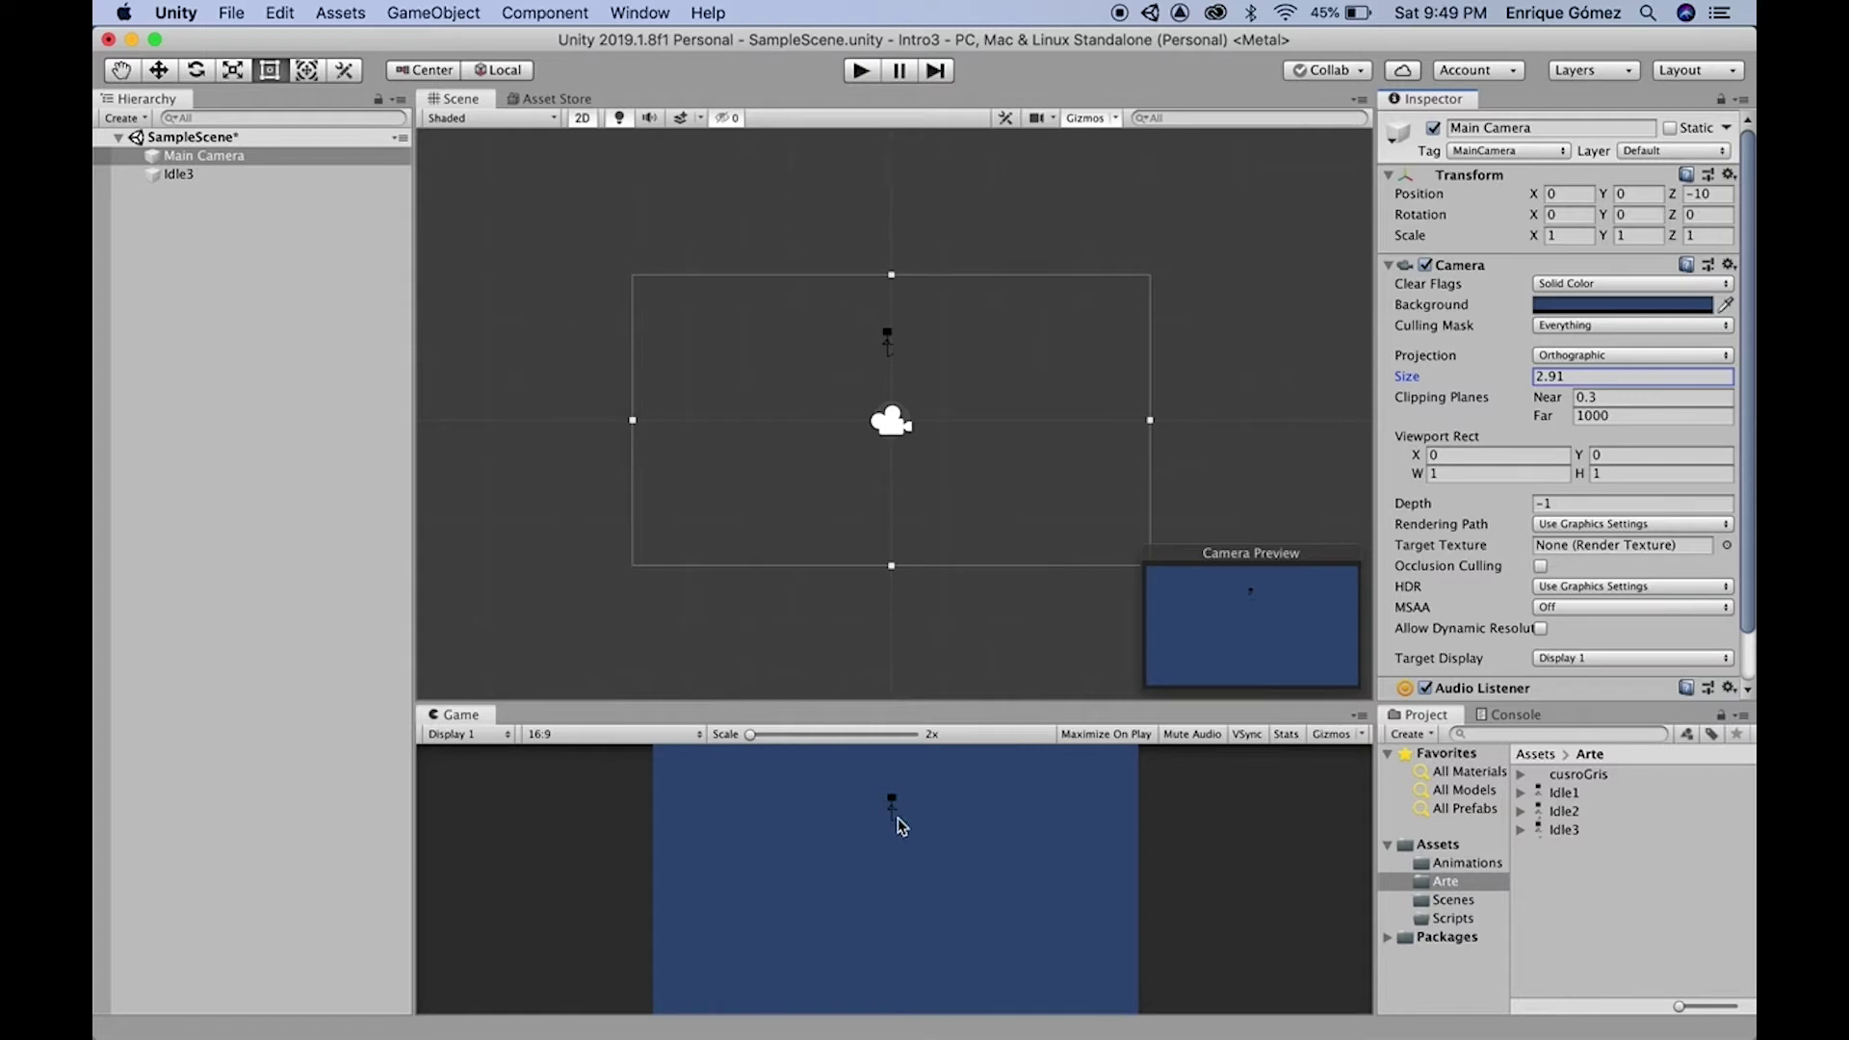
{"action": "left_click", "coordinate": [1554, 377]}
{"action": "left_click", "coordinate": [1528, 382]}
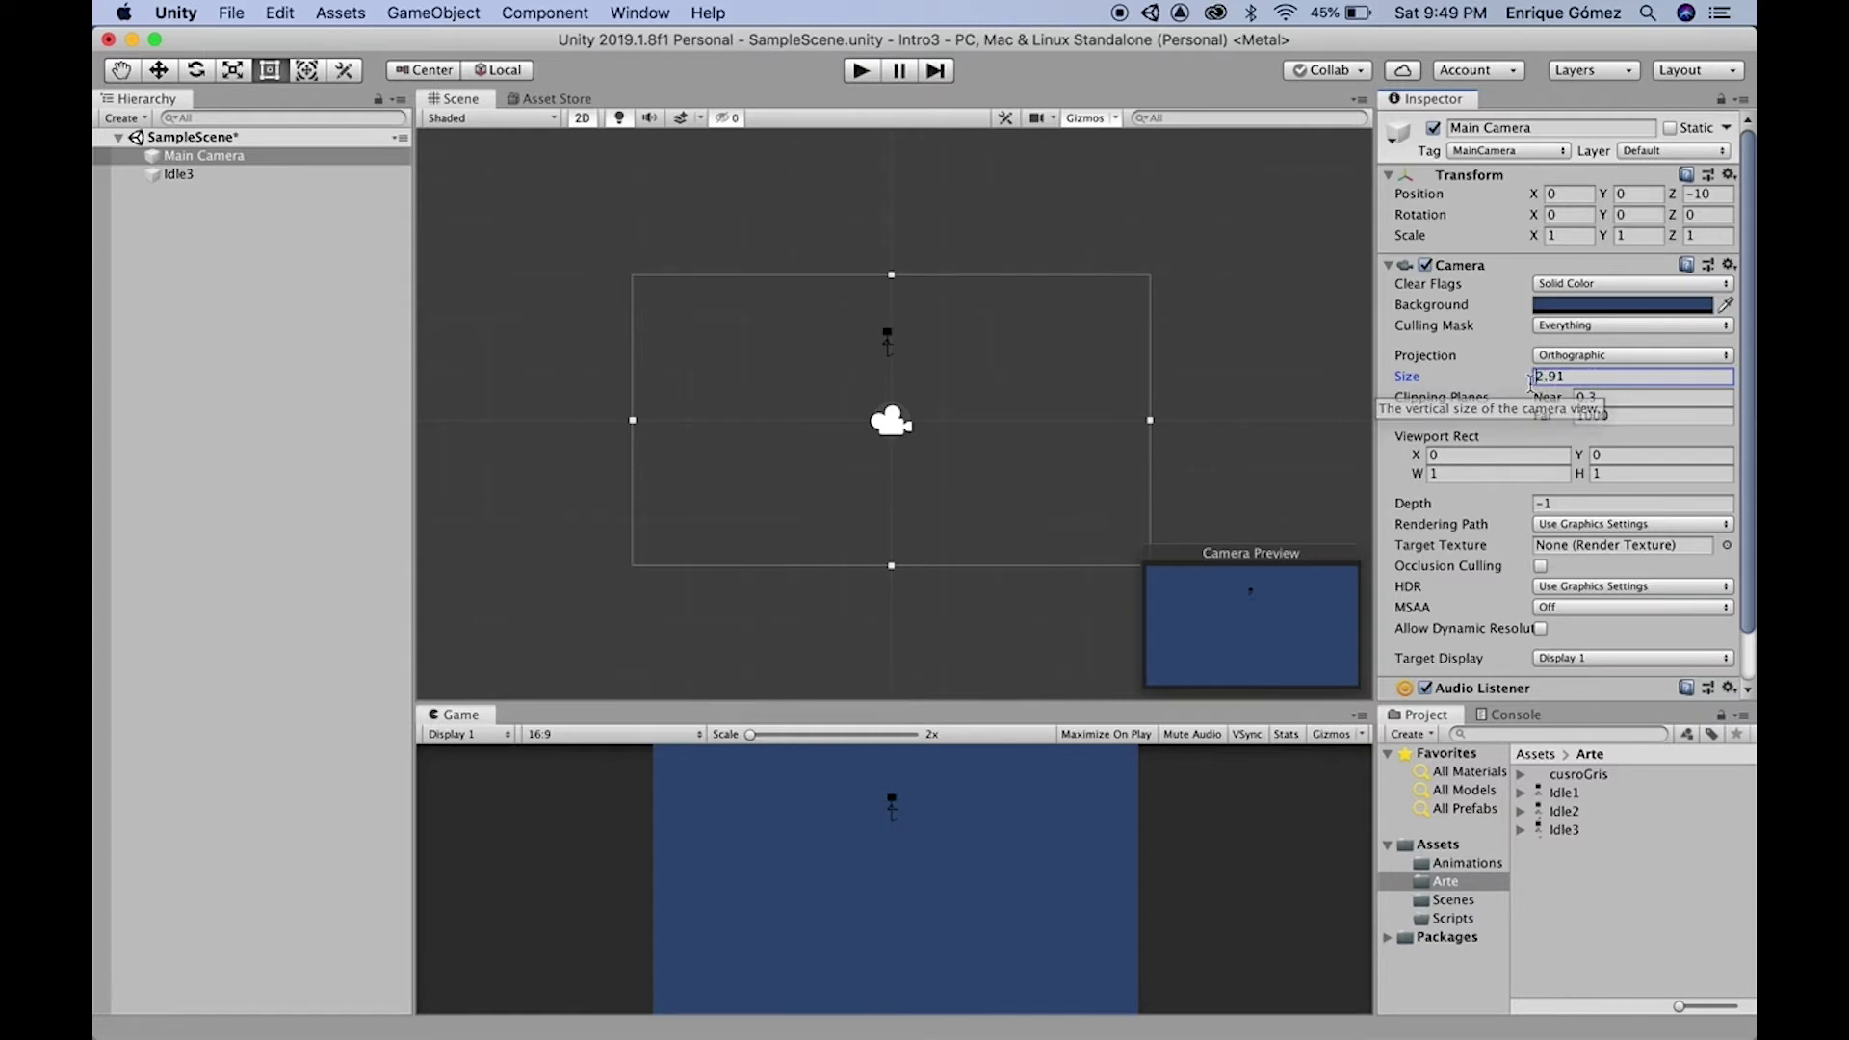
{"action": "left_click_drag", "start_coordinate": [1413, 382], "coordinate": [1404, 383]}
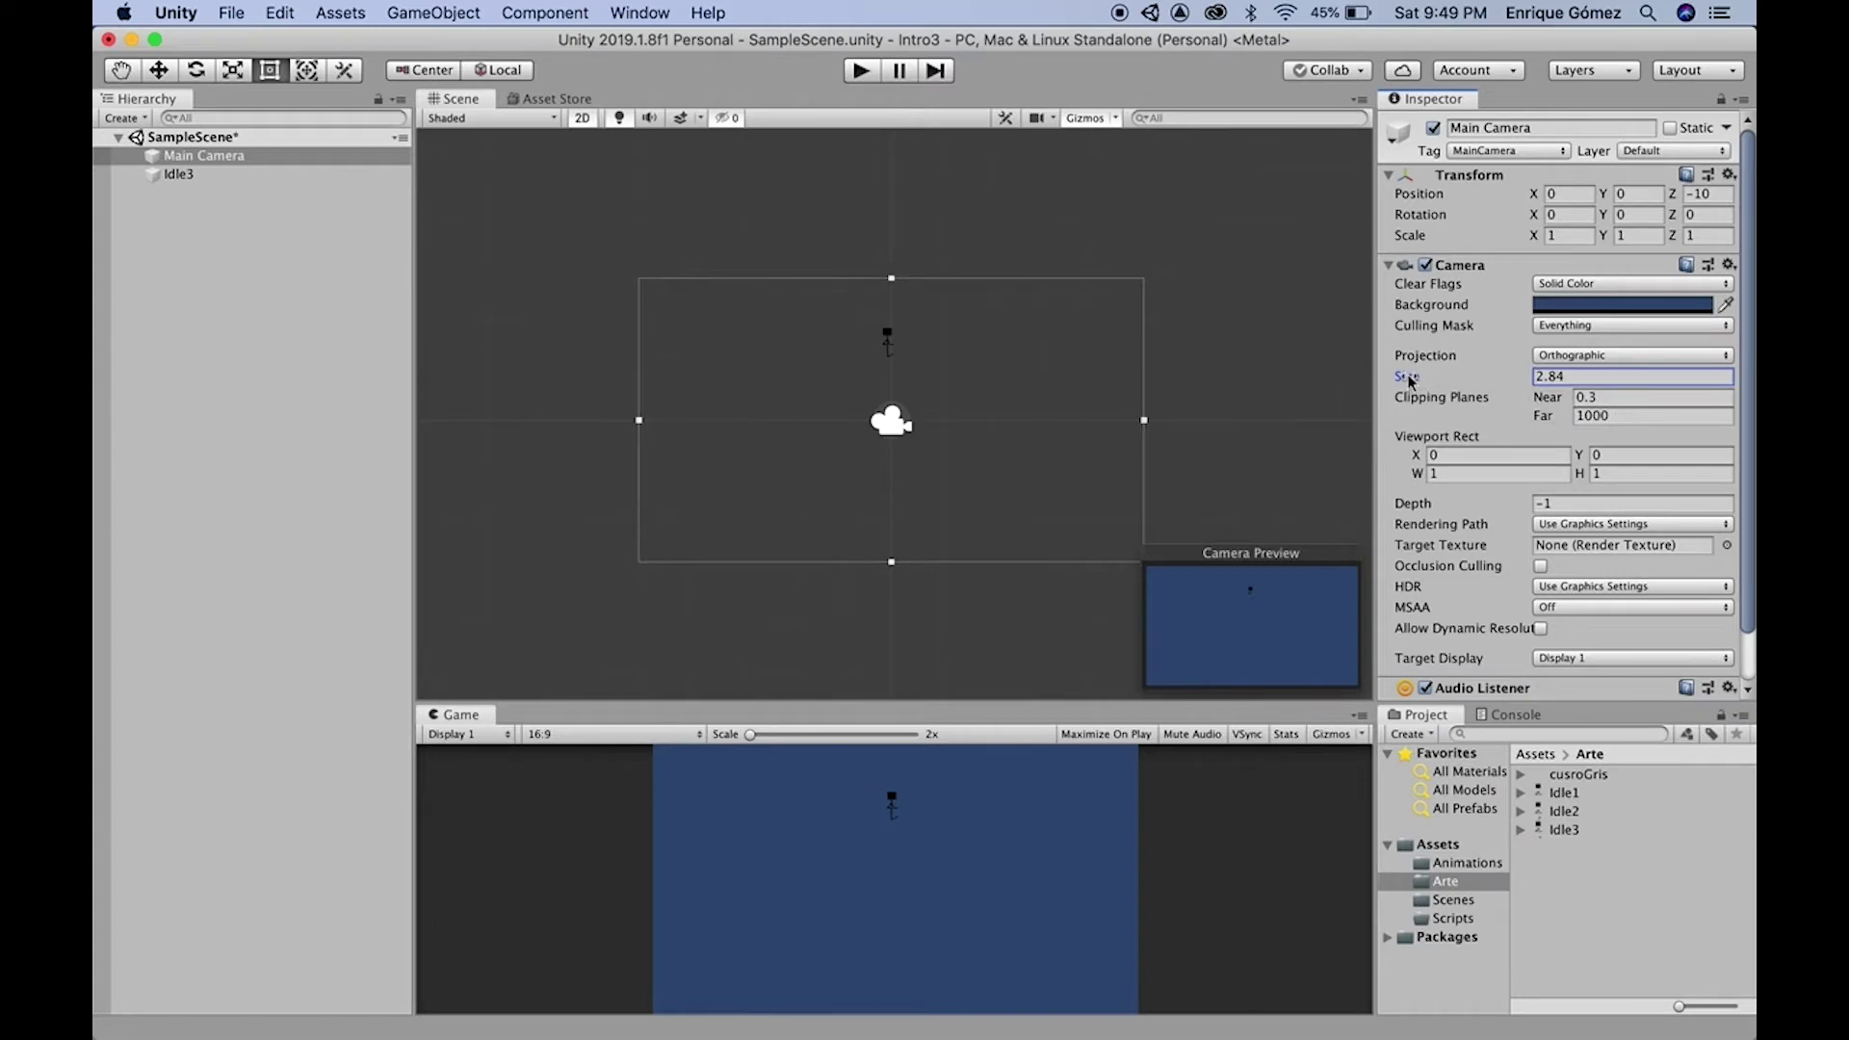
{"action": "left_click_drag", "start_coordinate": [1413, 380], "coordinate": [1396, 379]}
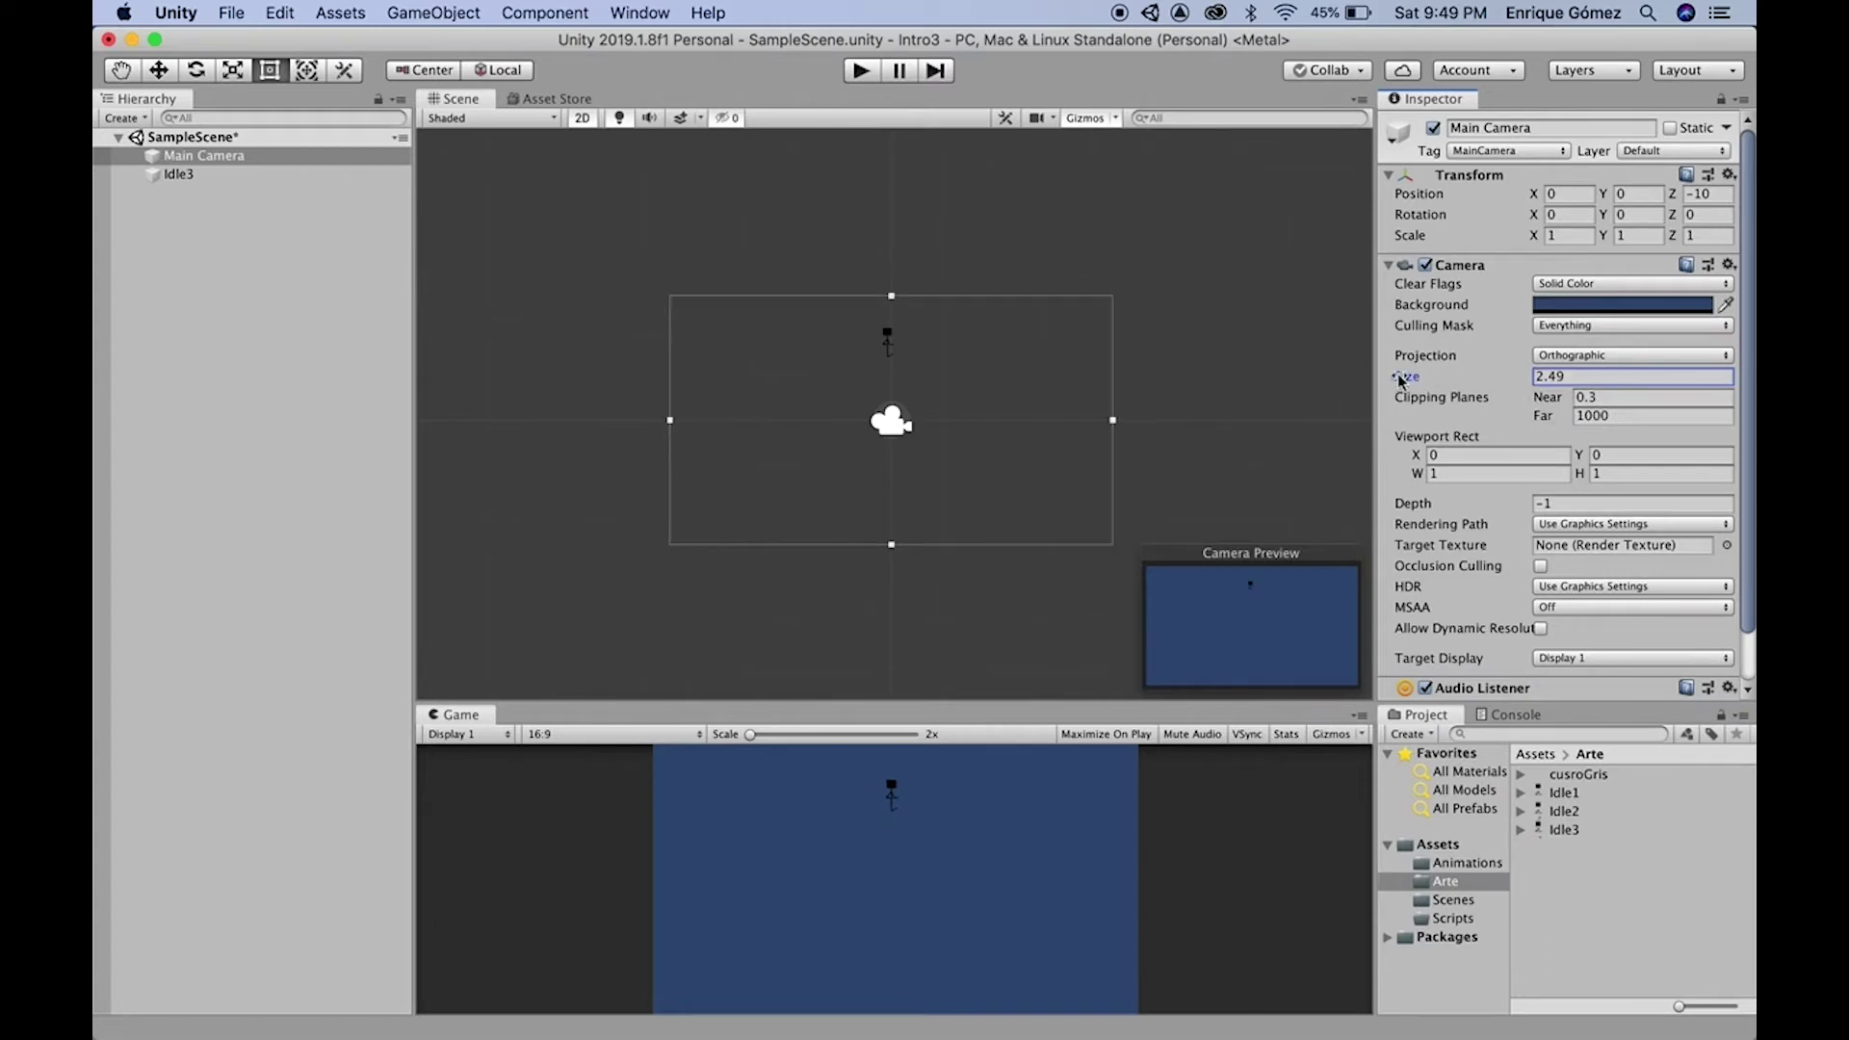
{"action": "left_click_drag", "start_coordinate": [1396, 379], "coordinate": [1399, 380]}
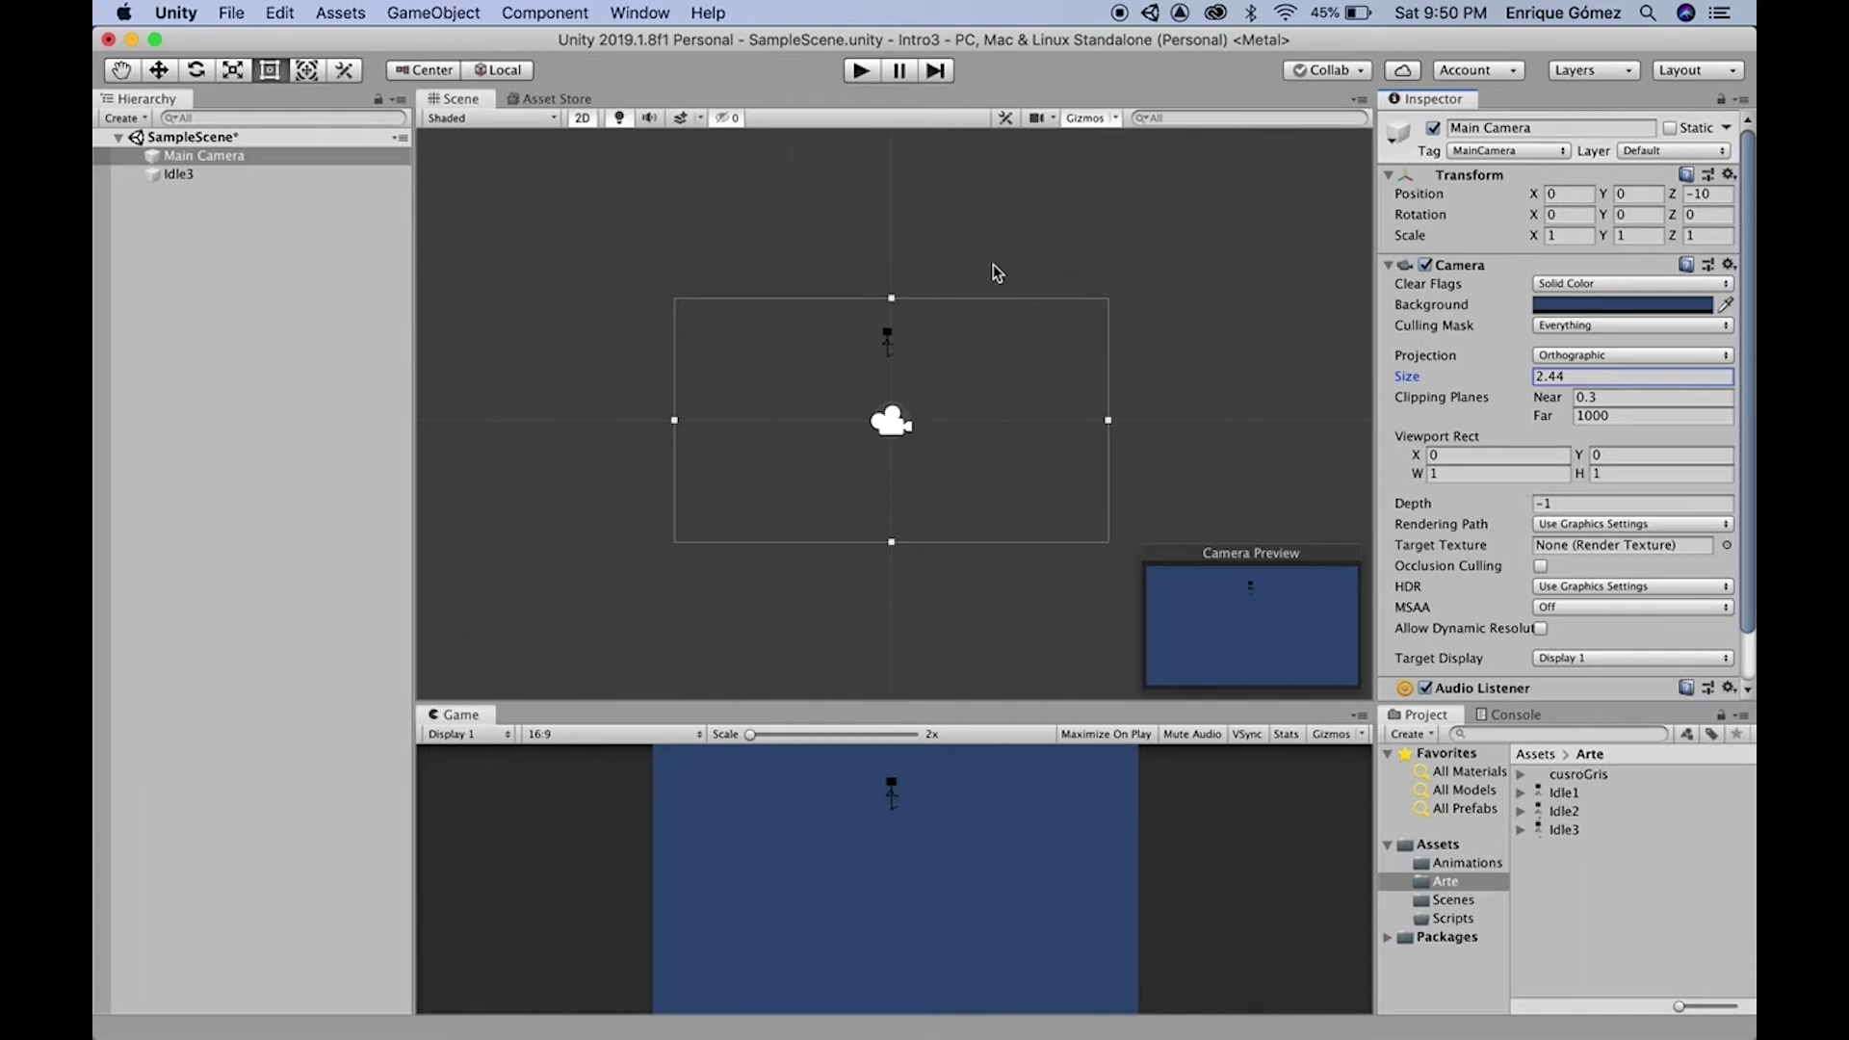
{"action": "scroll", "coordinate": [957, 330], "scroll_direction": "up", "scroll_amount": 10}
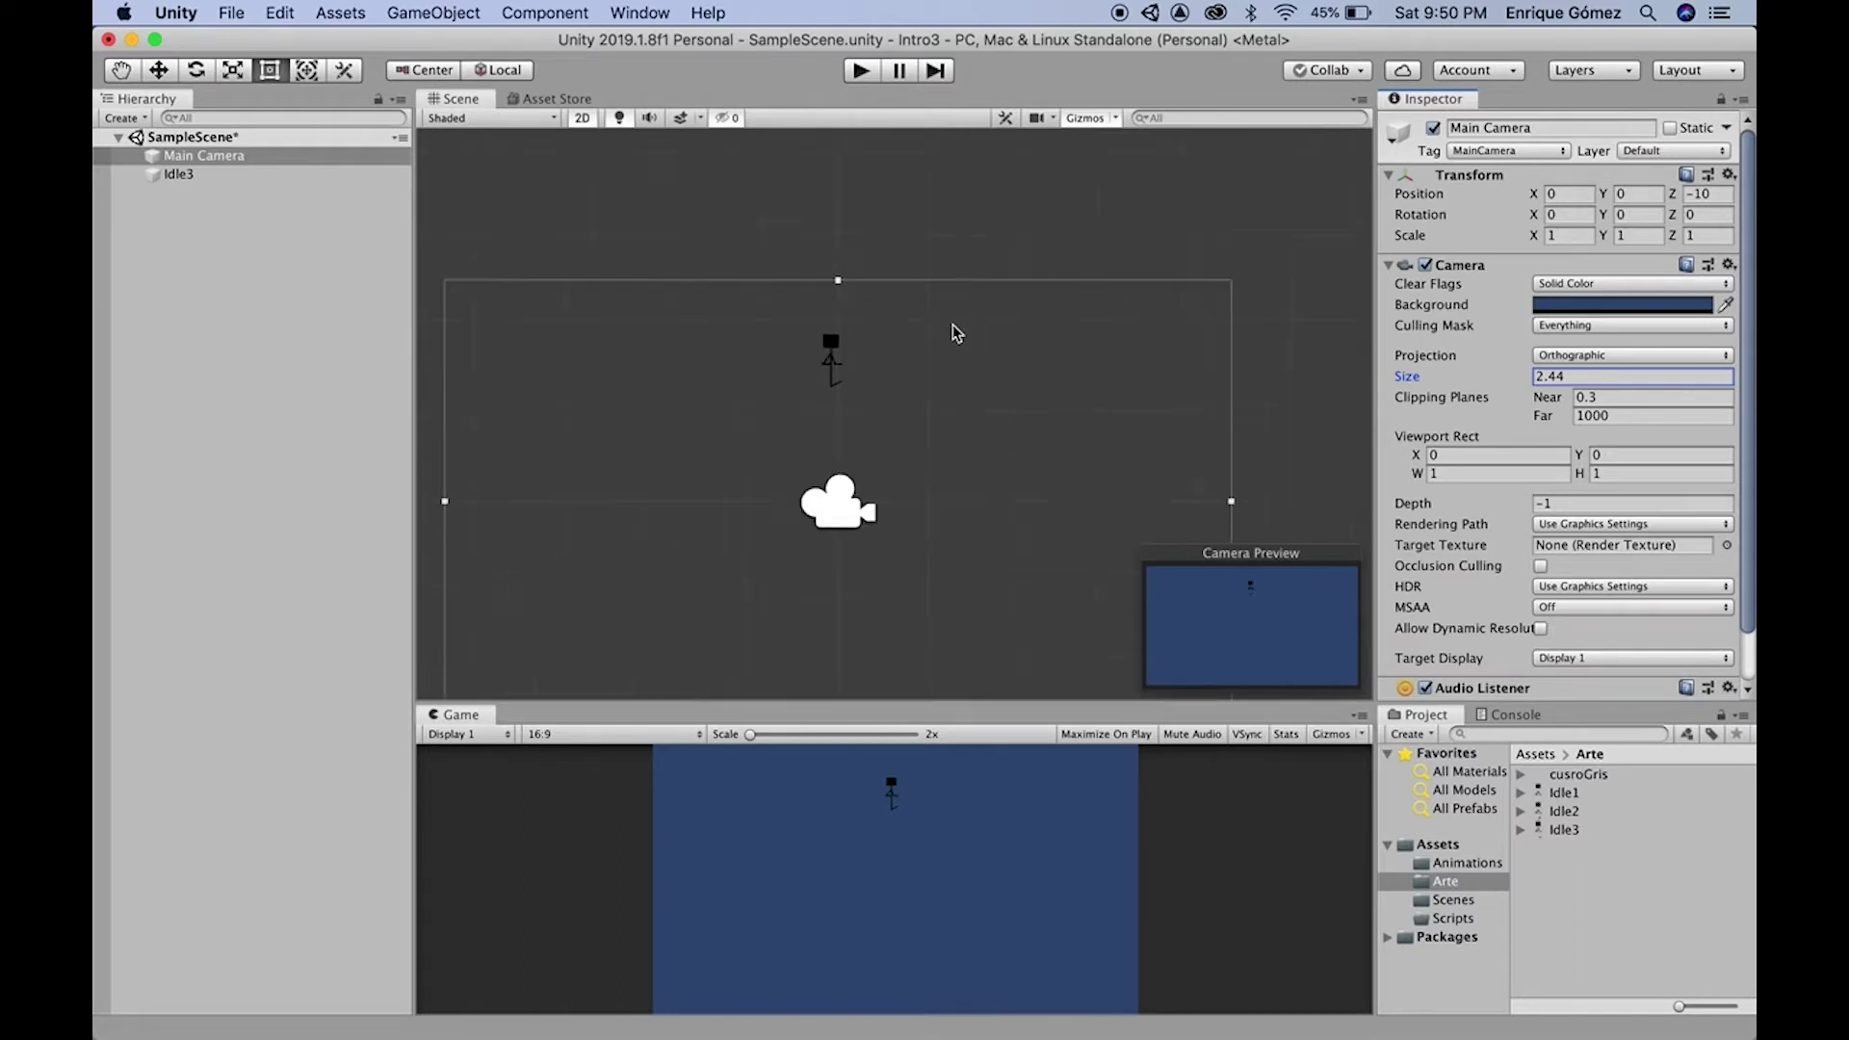
{"action": "middle_click_drag", "start_coordinate": [936, 431], "coordinate": [967, 343]}
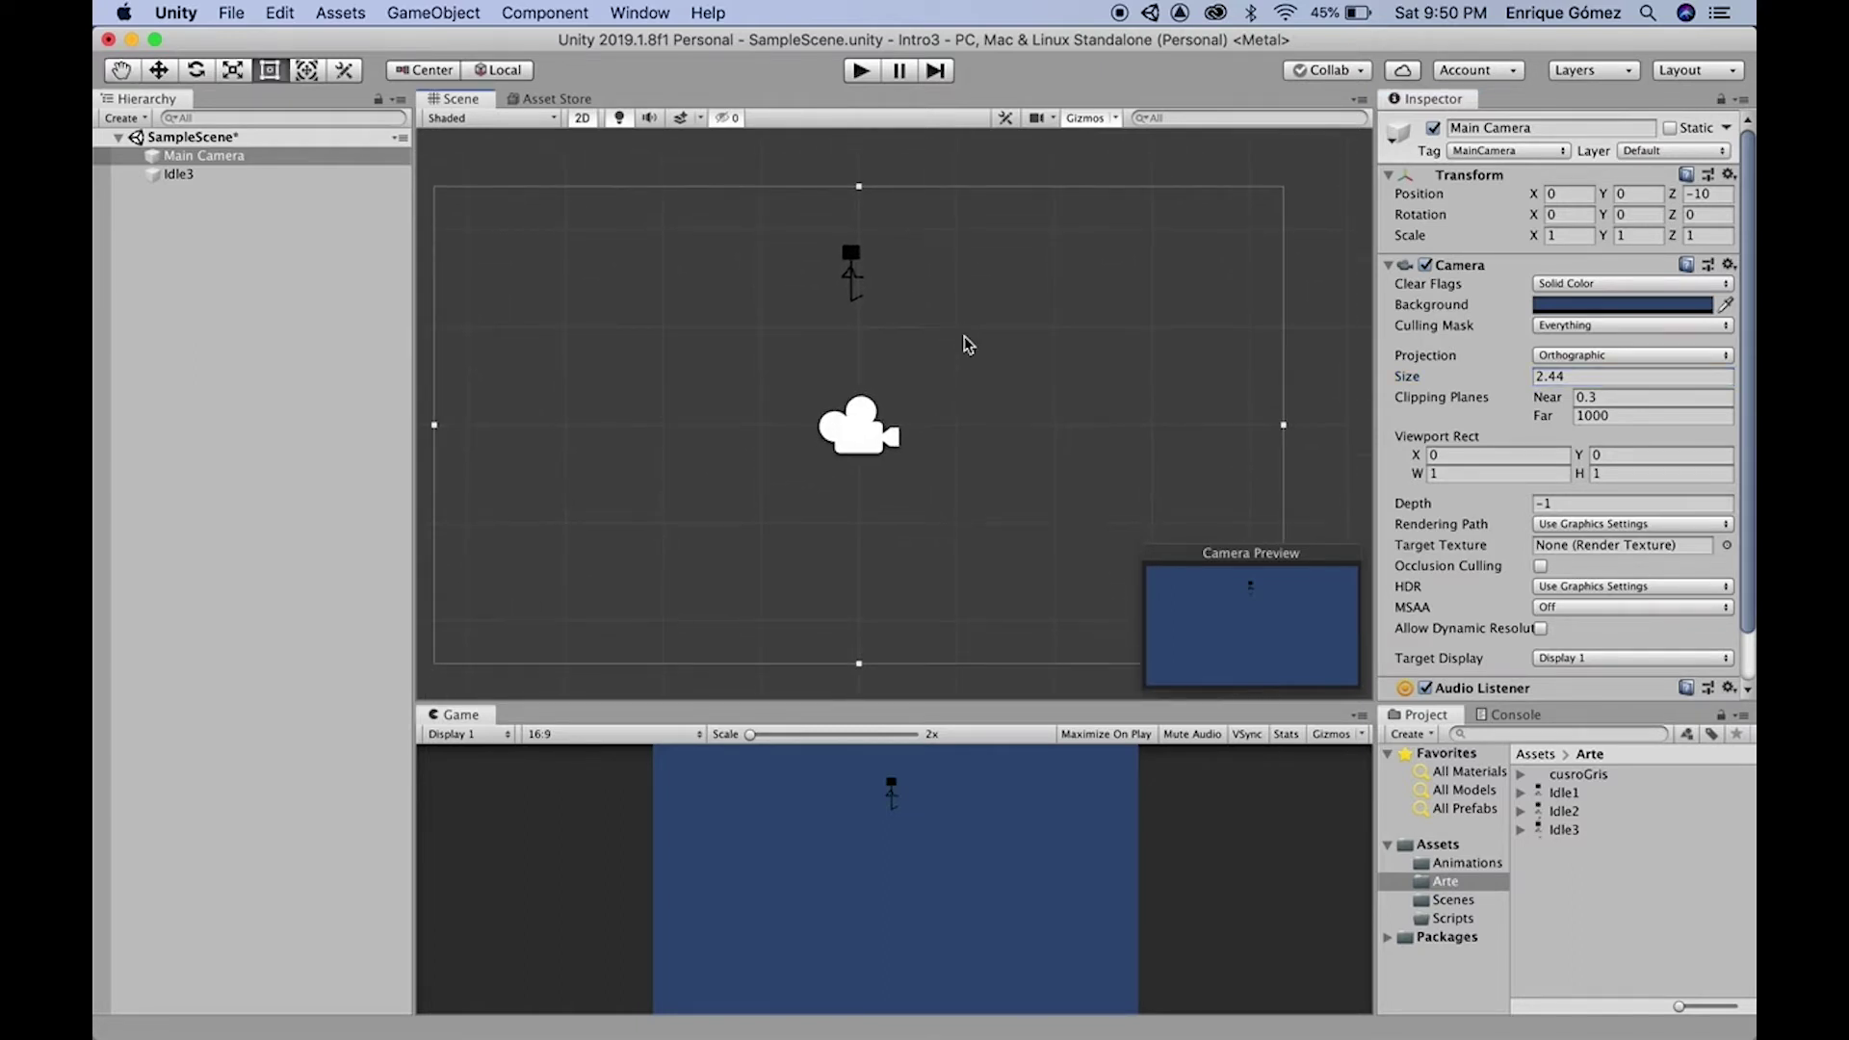
{"action": "scroll", "coordinate": [967, 343], "scroll_direction": "up", "scroll_amount": 1}
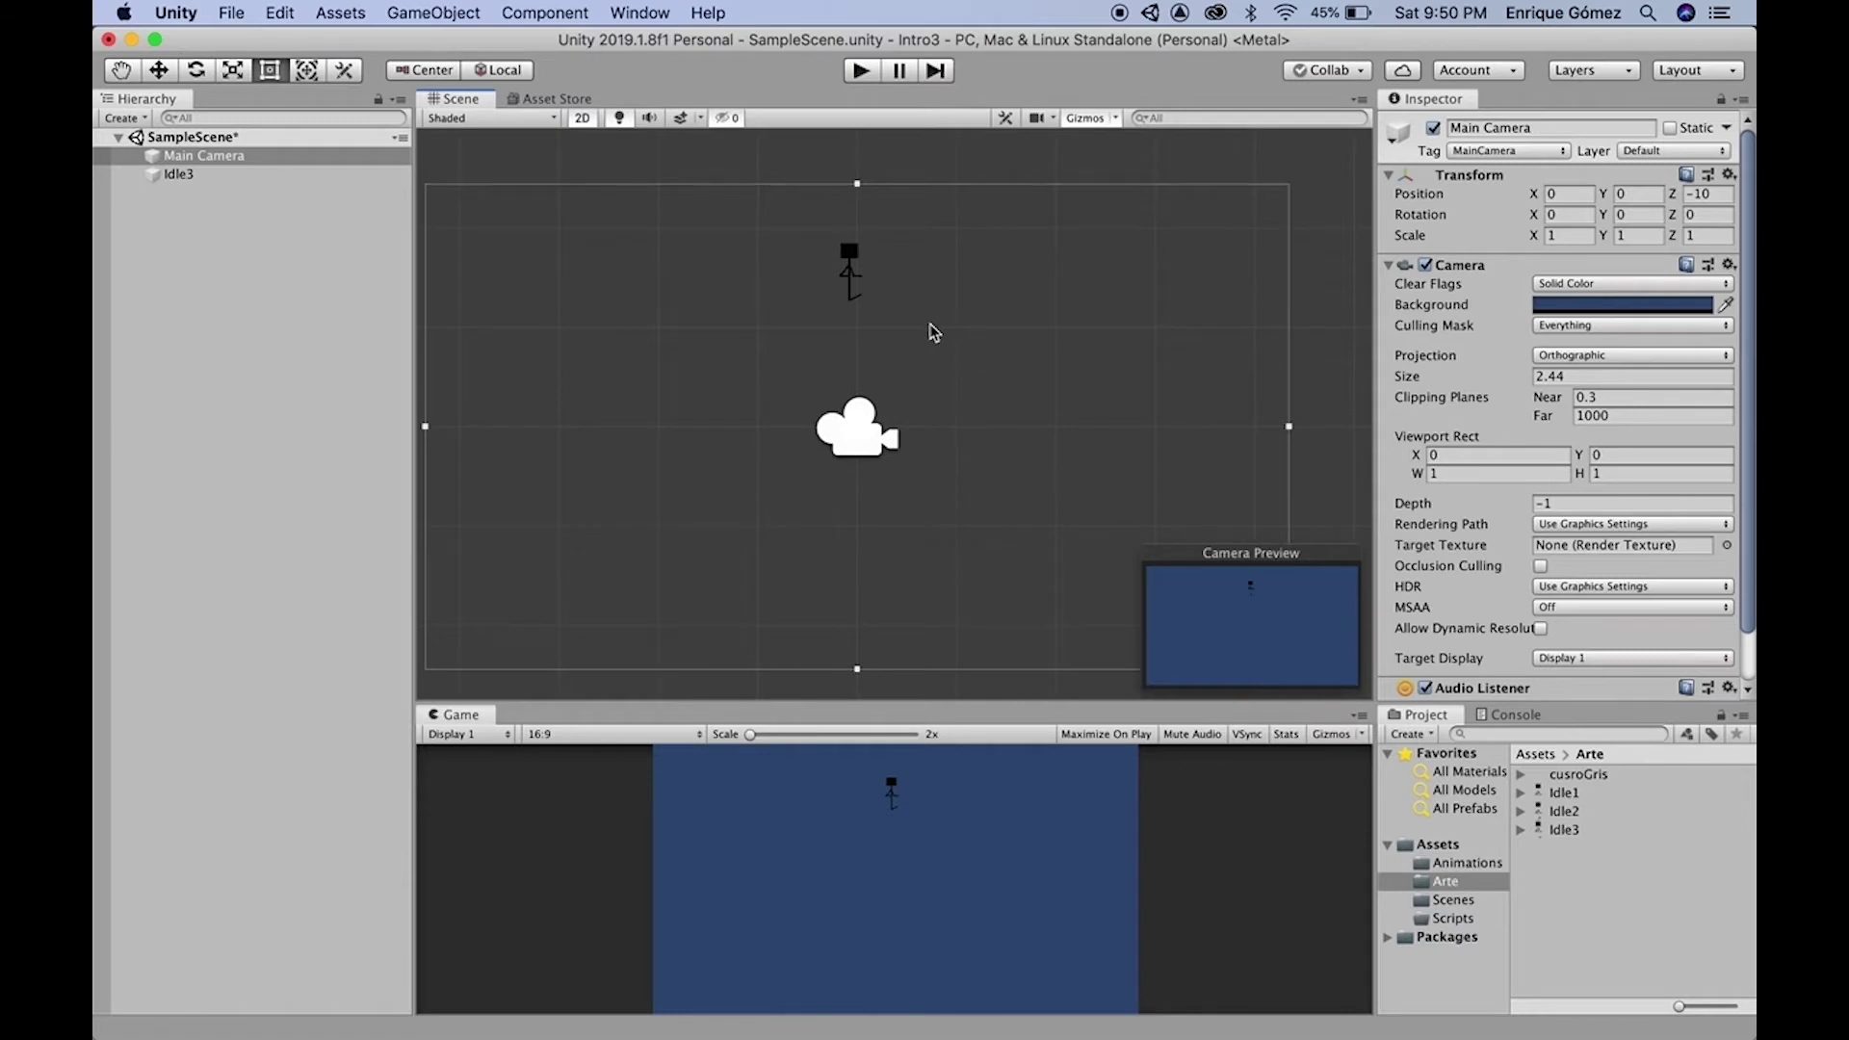
{"action": "left_click", "coordinate": [861, 72]}
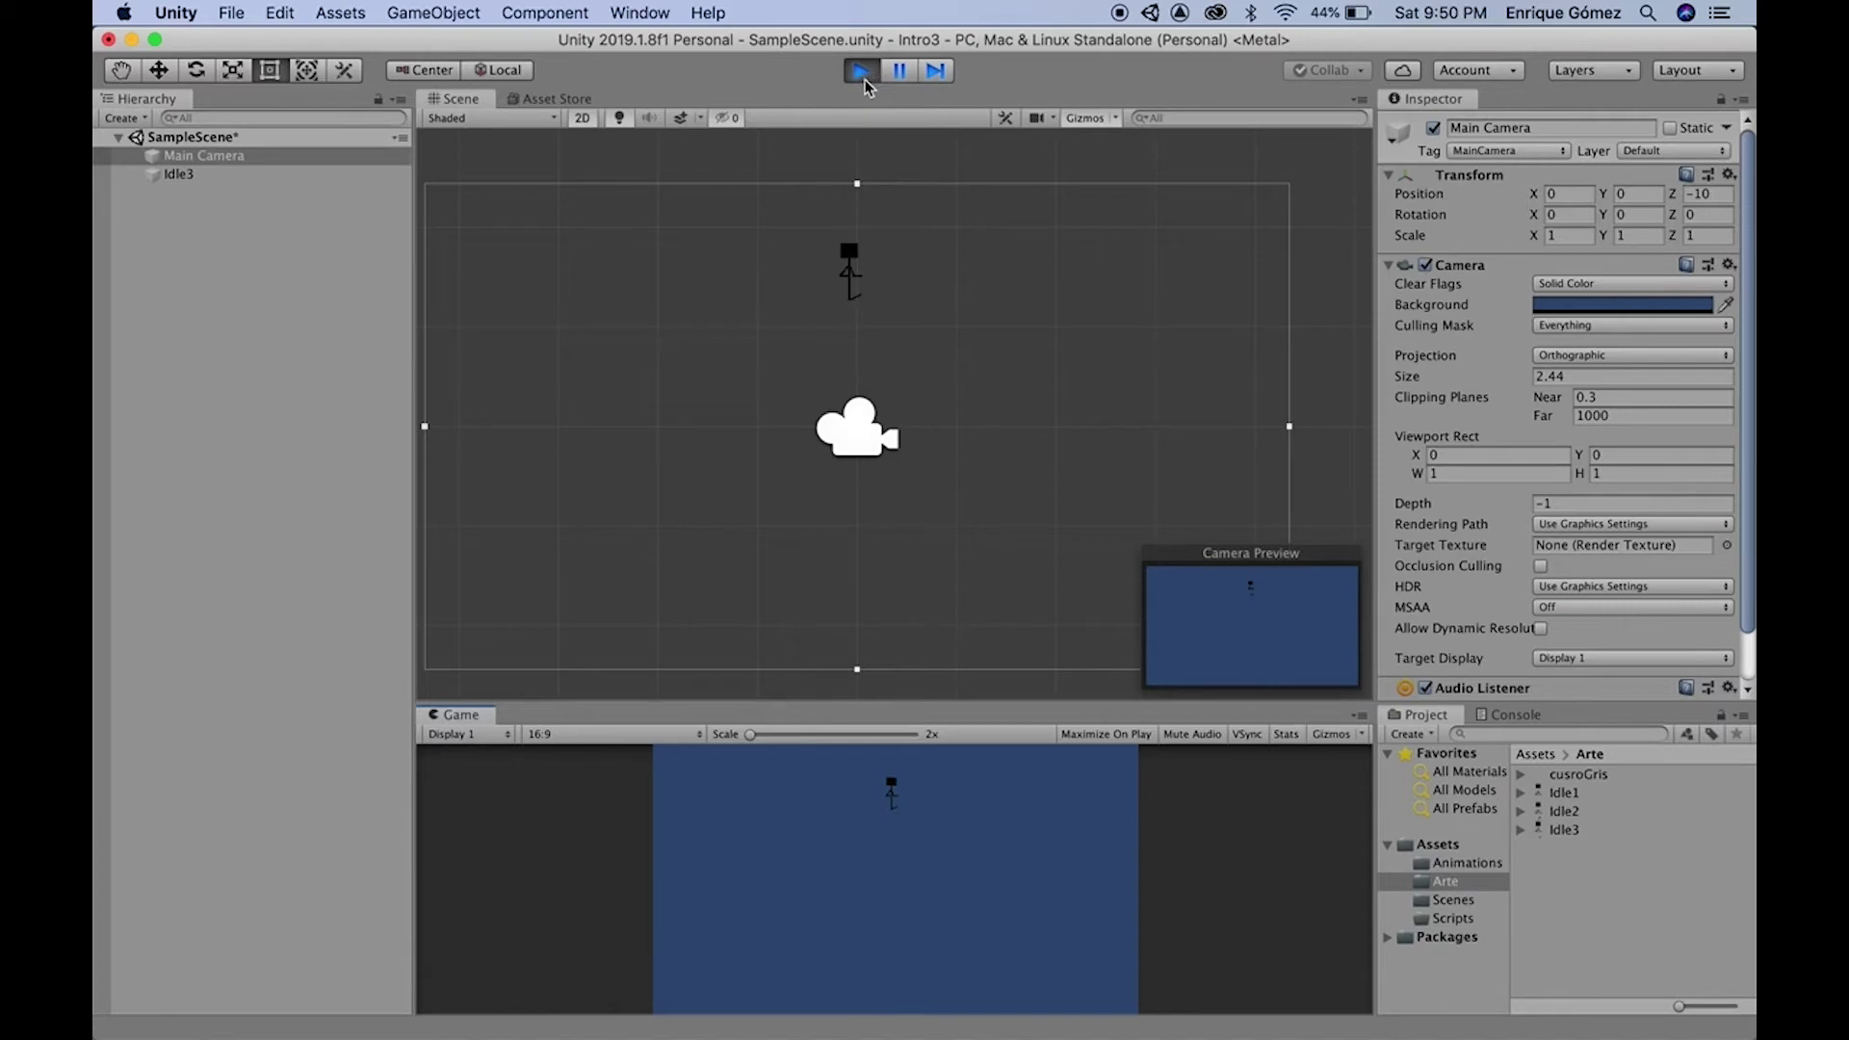
{"action": "left_click", "coordinate": [864, 77]}
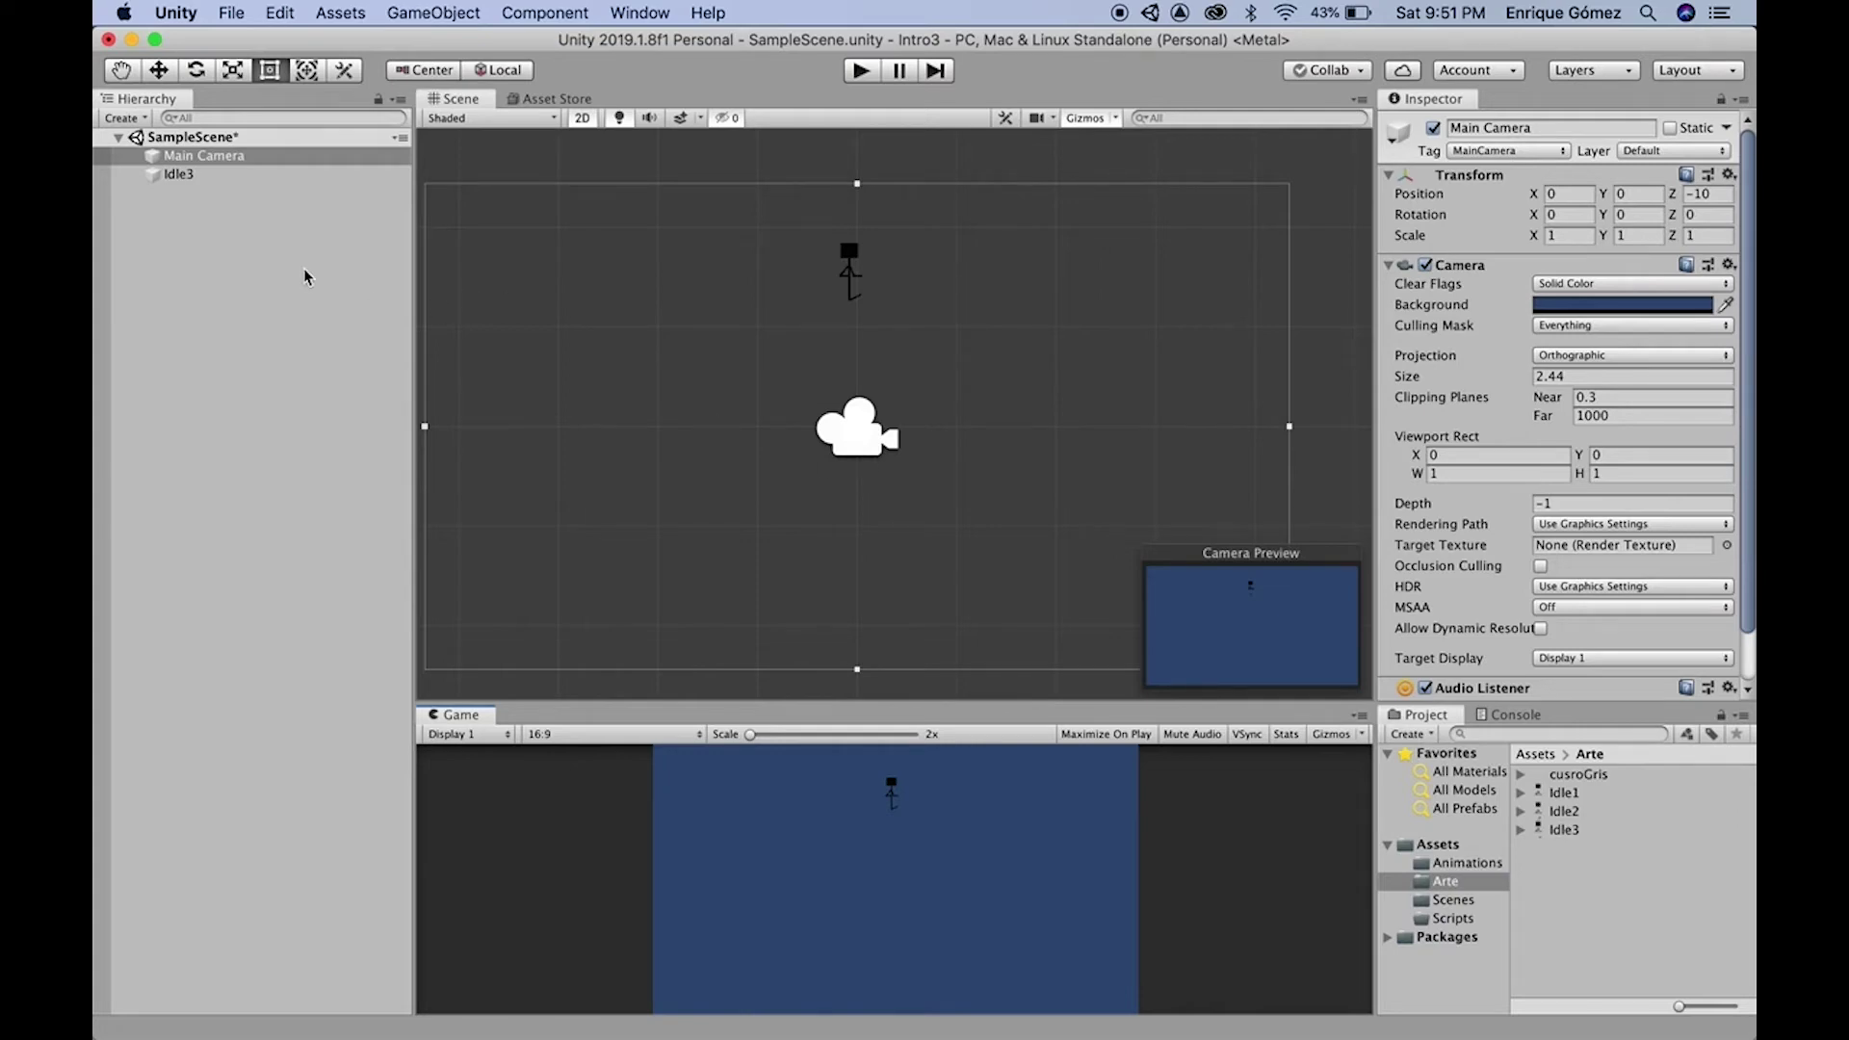
{"action": "left_click", "coordinate": [199, 183]}
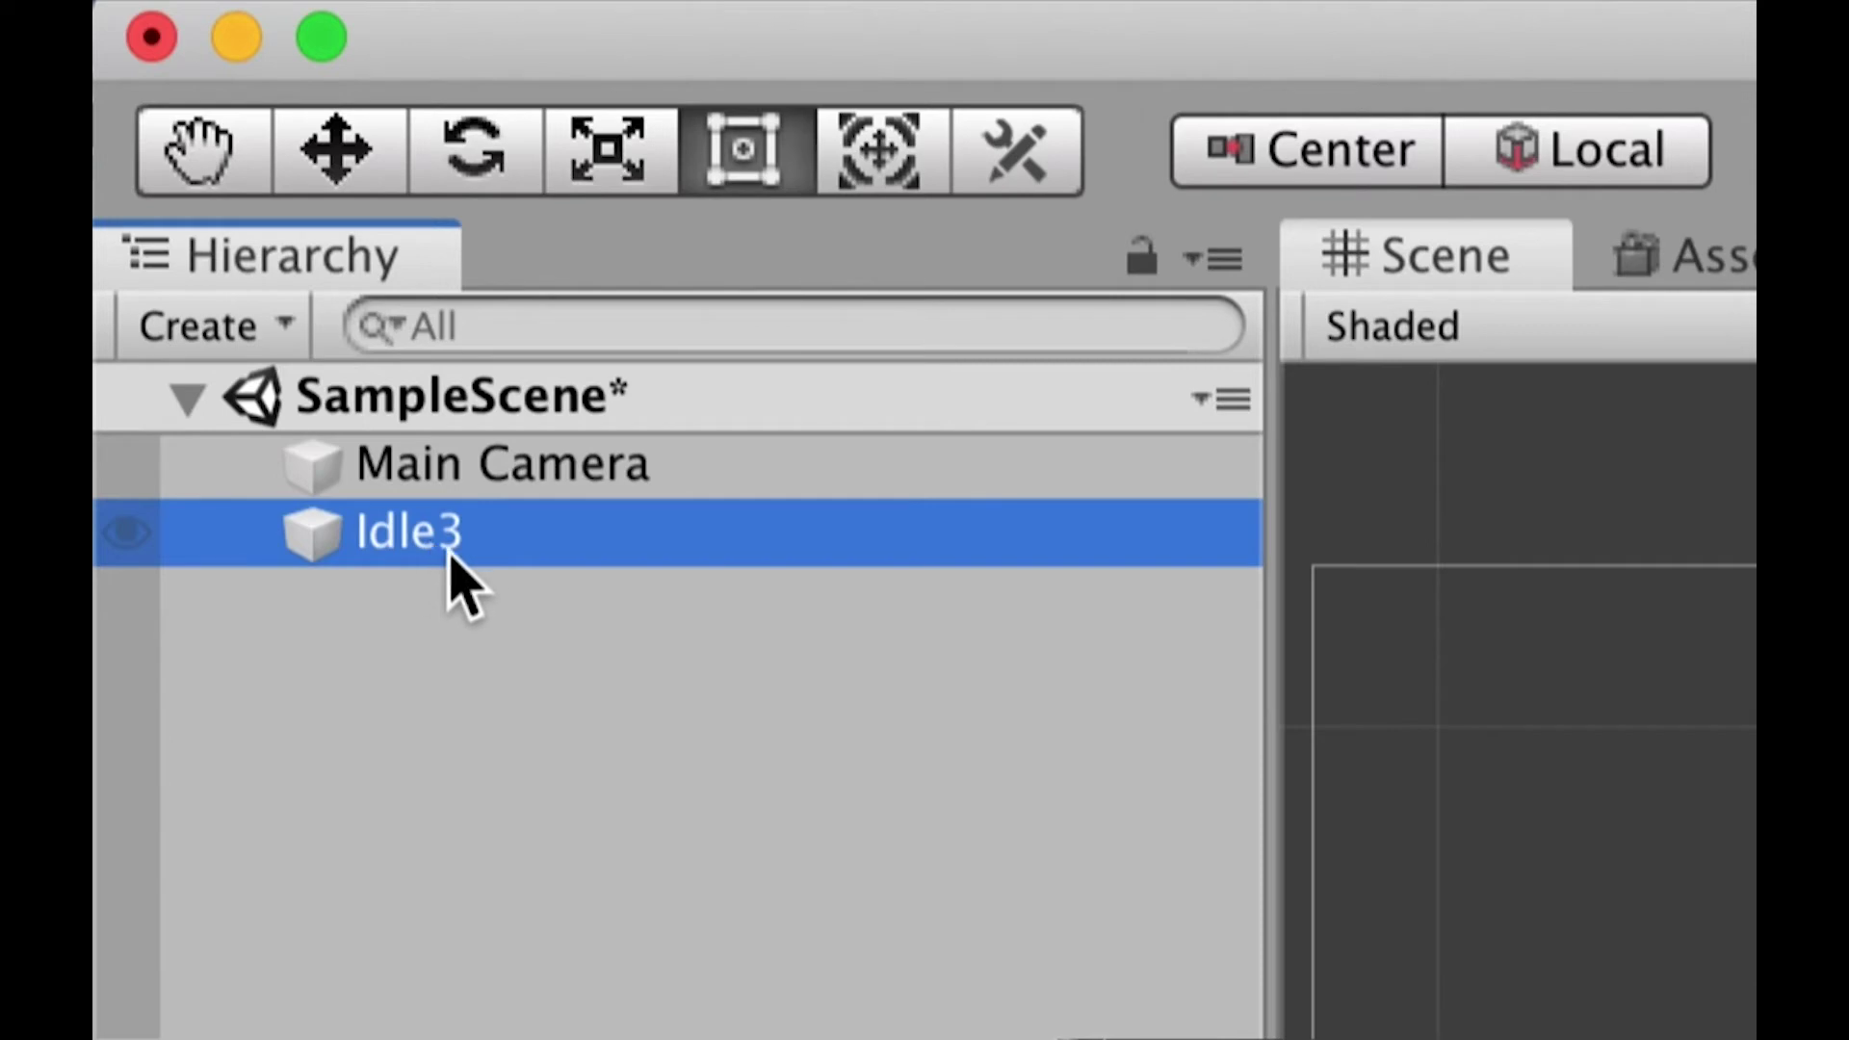
Frame Idle3 in the Scene view, choose Rename from its menu and type 'Player'
{"action": "double_click", "coordinate": [412, 541]}
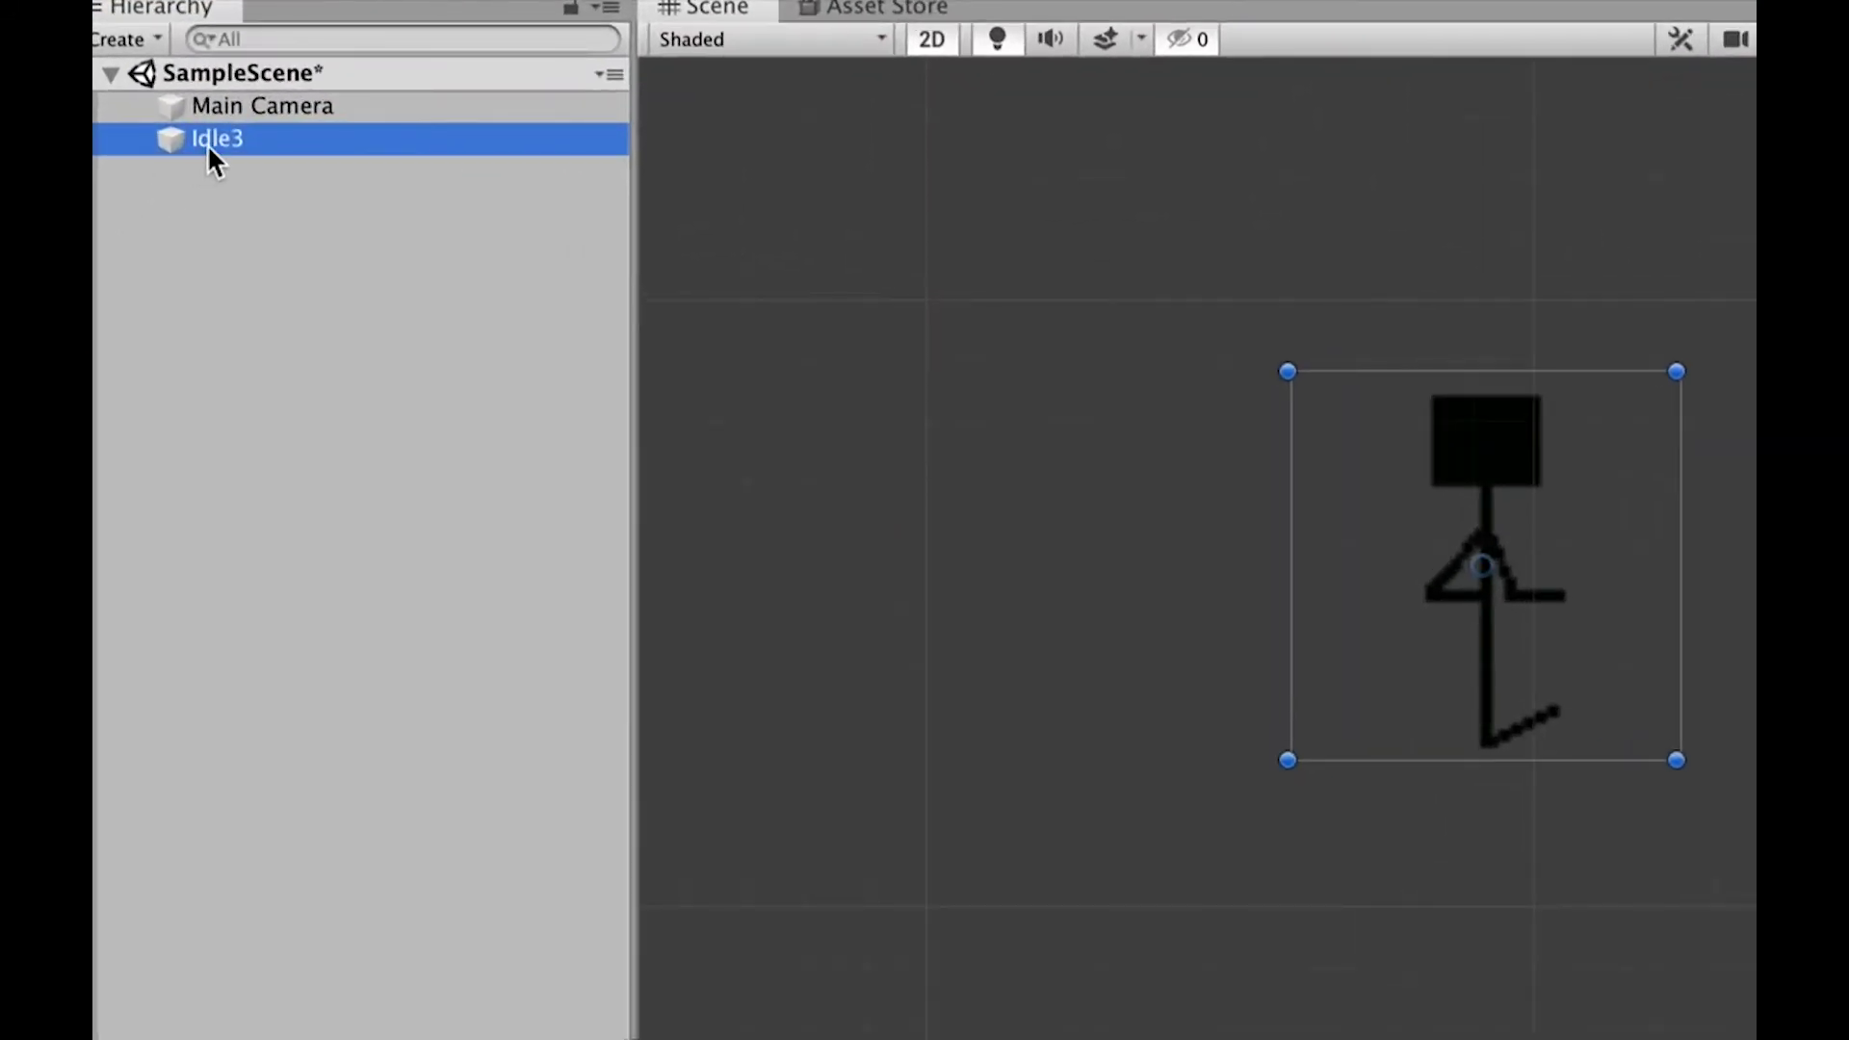
{"action": "right_click", "coordinate": [208, 146]}
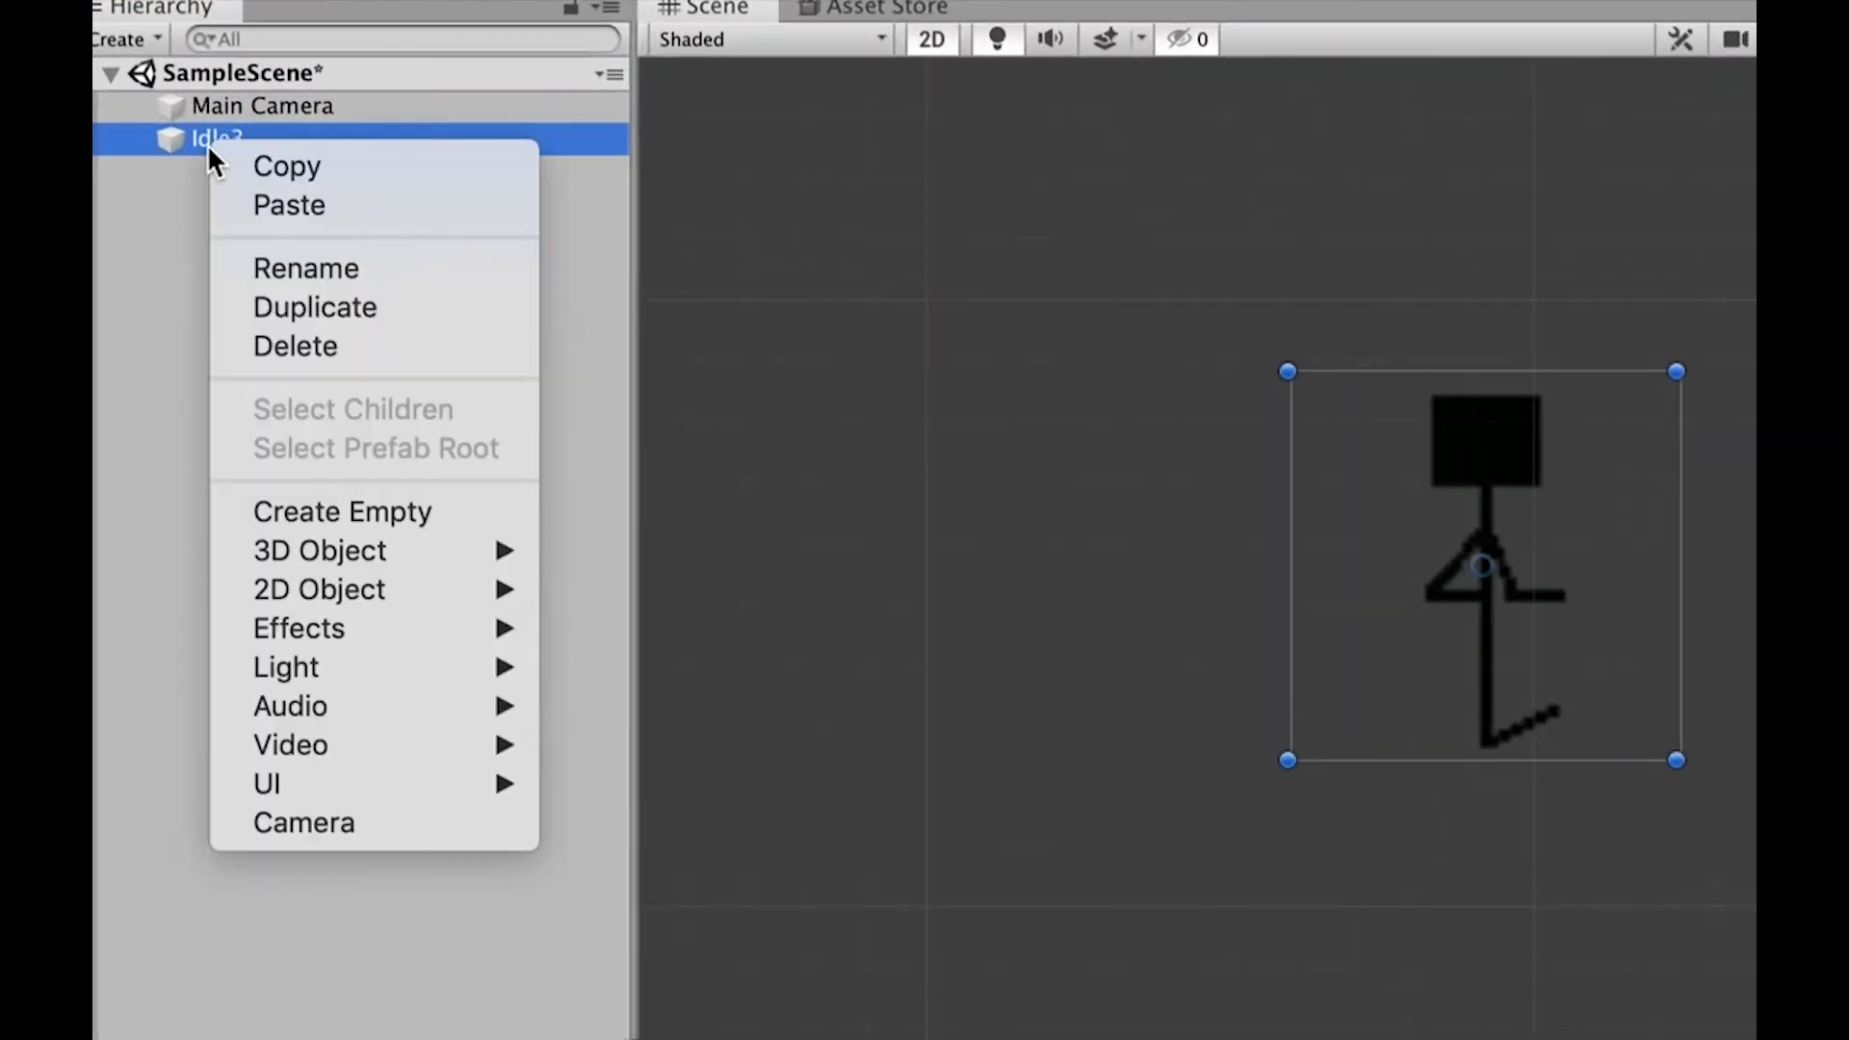
{"action": "left_click", "coordinate": [335, 269]}
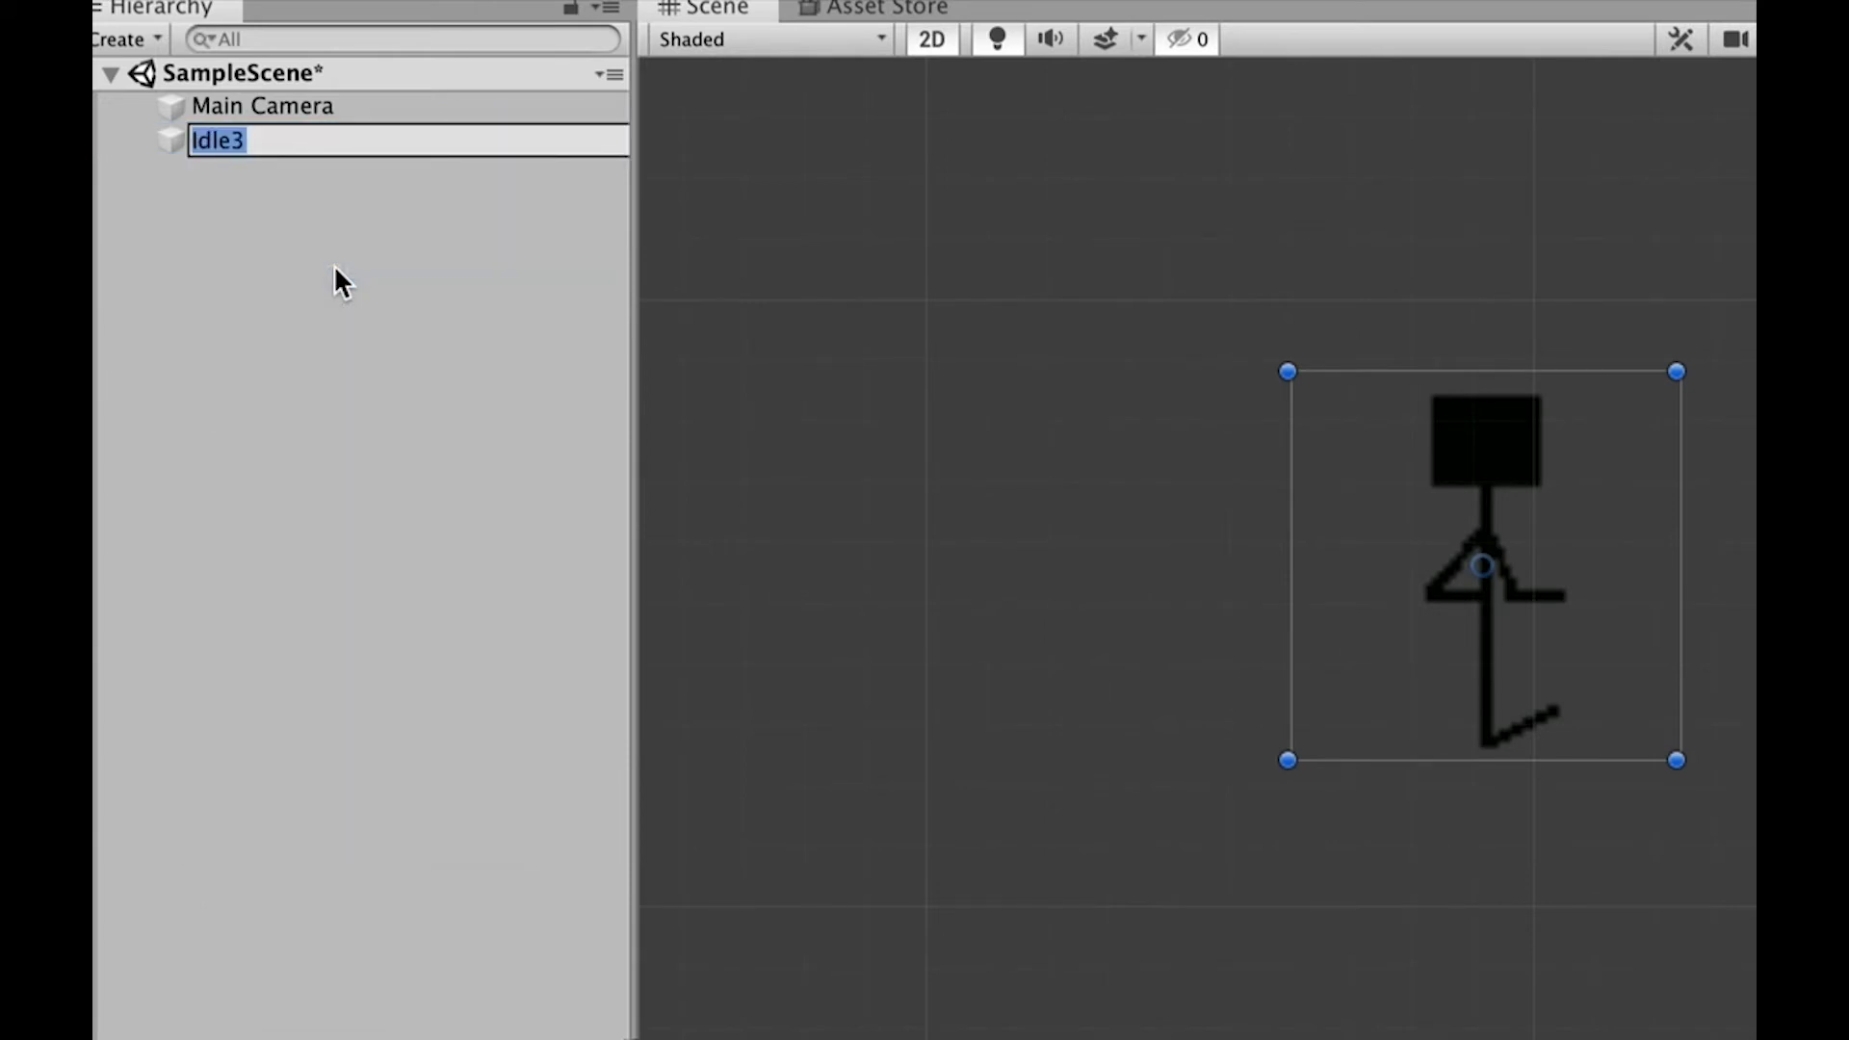
{"action": "type", "text": "Player"}
Confirm the name 'Player', reselect it and scroll its Inspector down to Add Component
{"action": "left_click", "coordinate": [333, 263]}
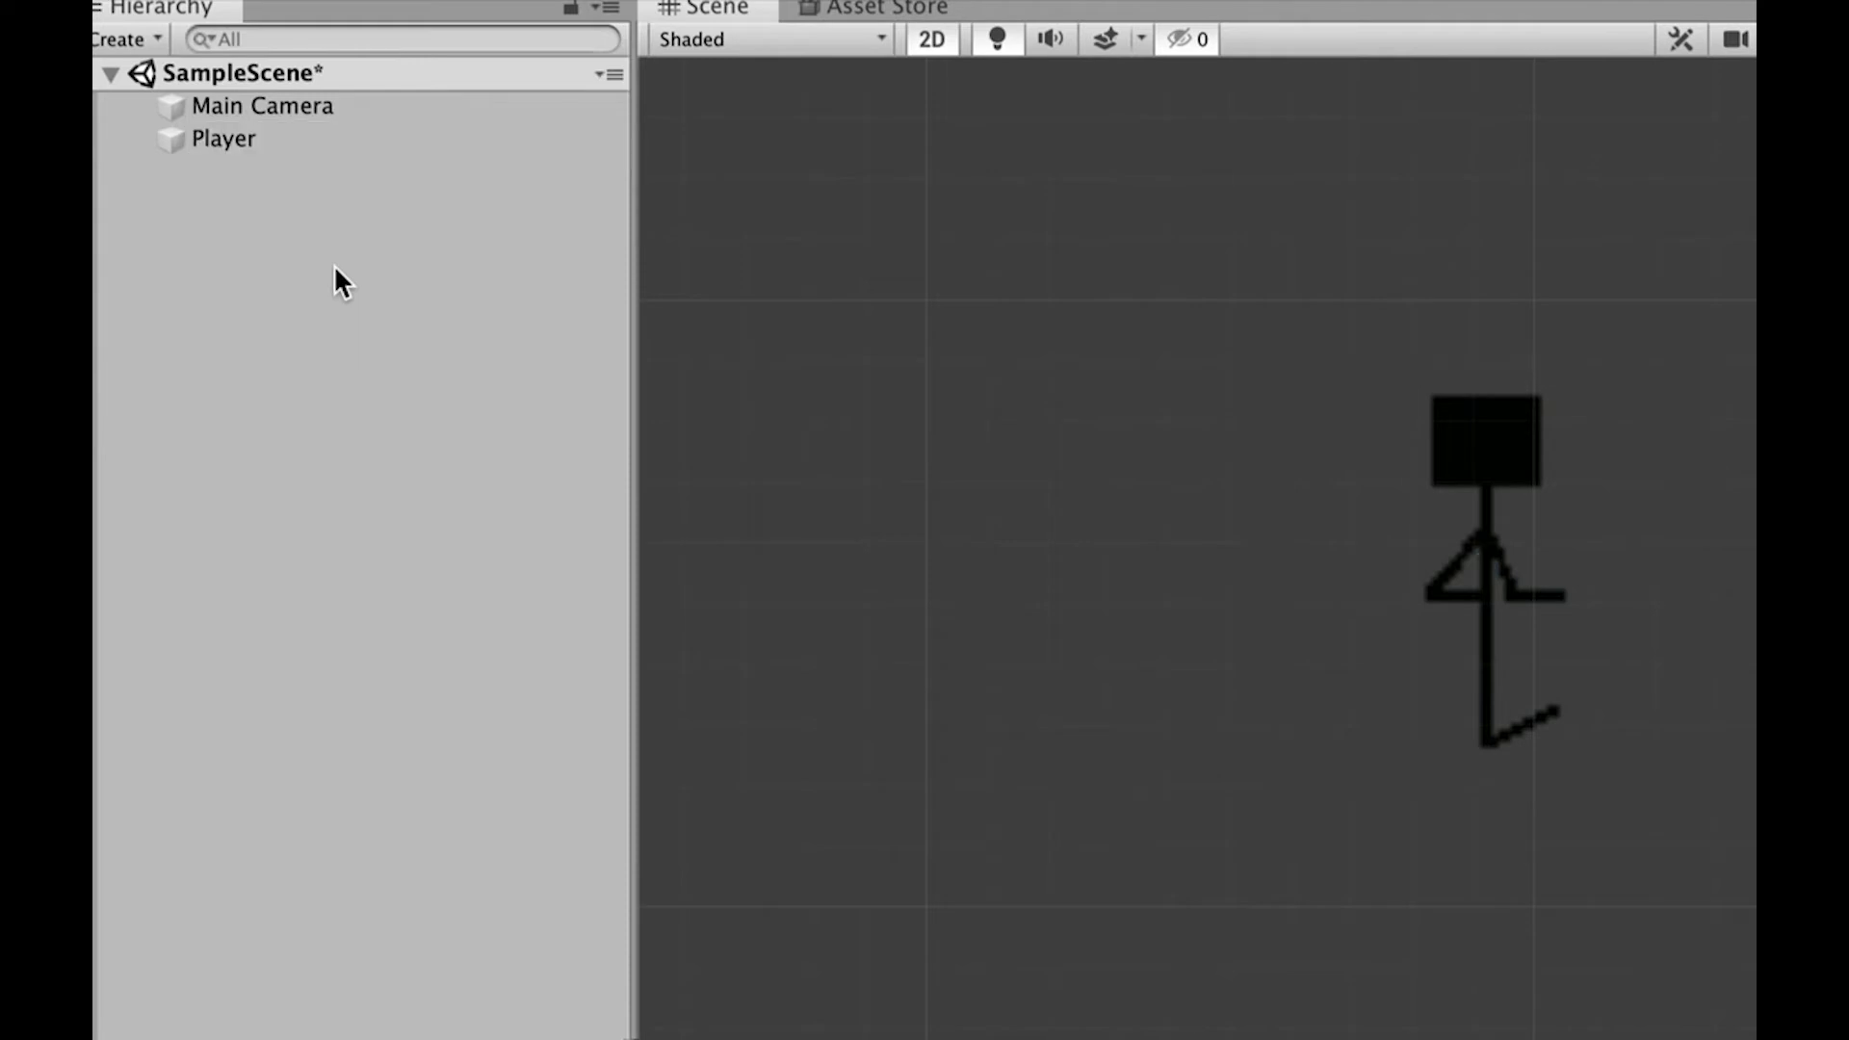
{"action": "left_click", "coordinate": [310, 137]}
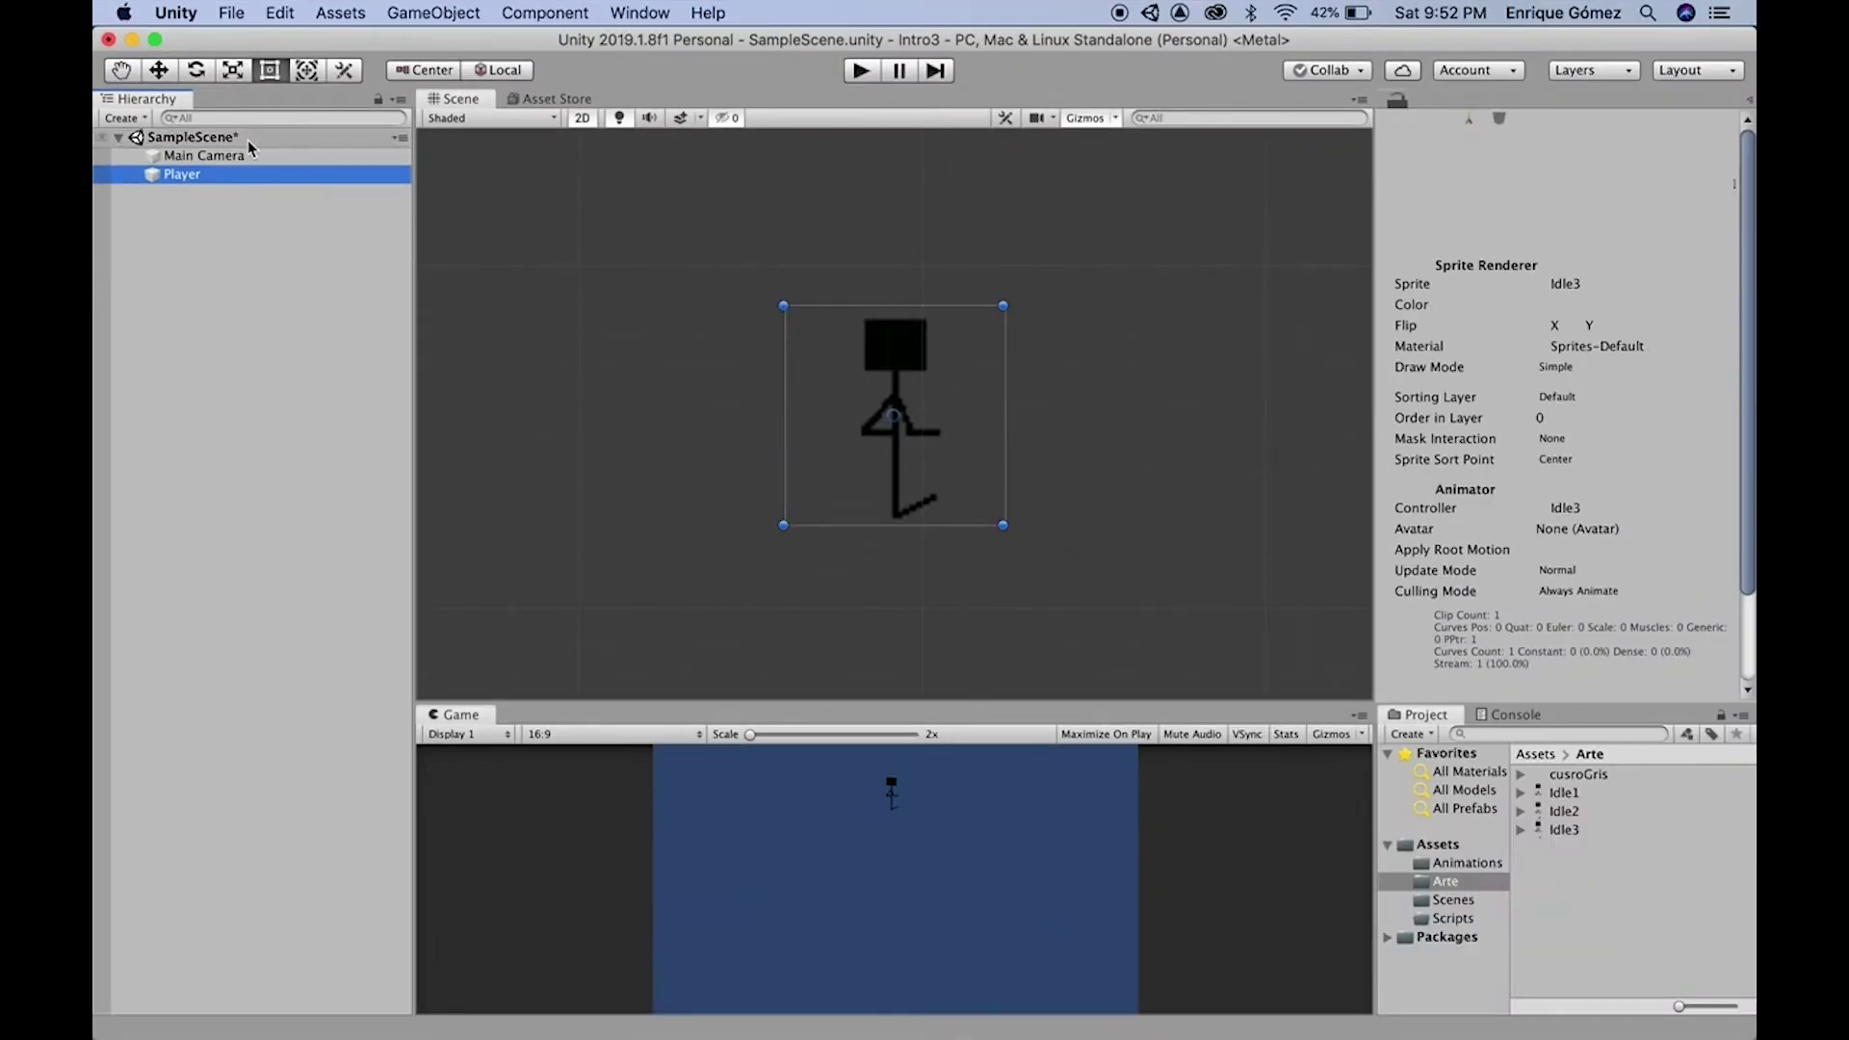
{"action": "left_click", "coordinate": [293, 339]}
{"action": "left_click", "coordinate": [256, 177]}
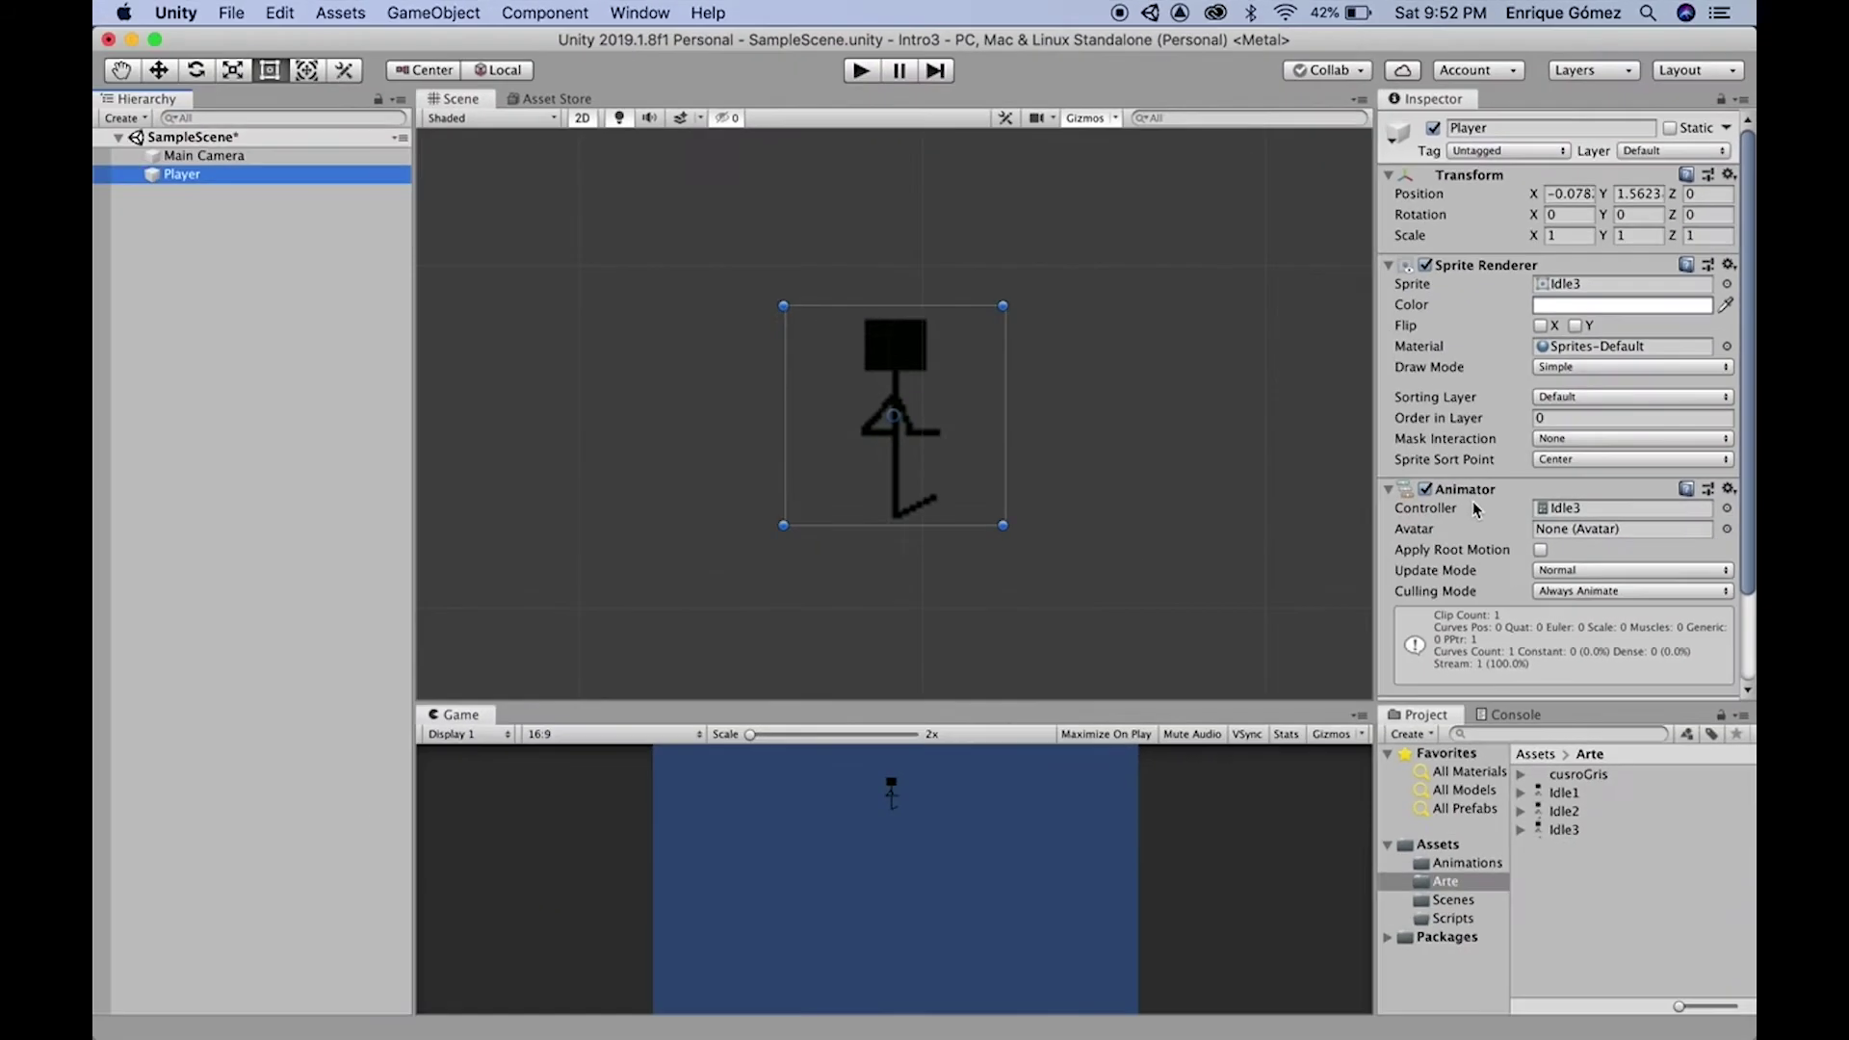
{"action": "scroll", "coordinate": [1646, 530], "scroll_direction": "down", "scroll_amount": 3}
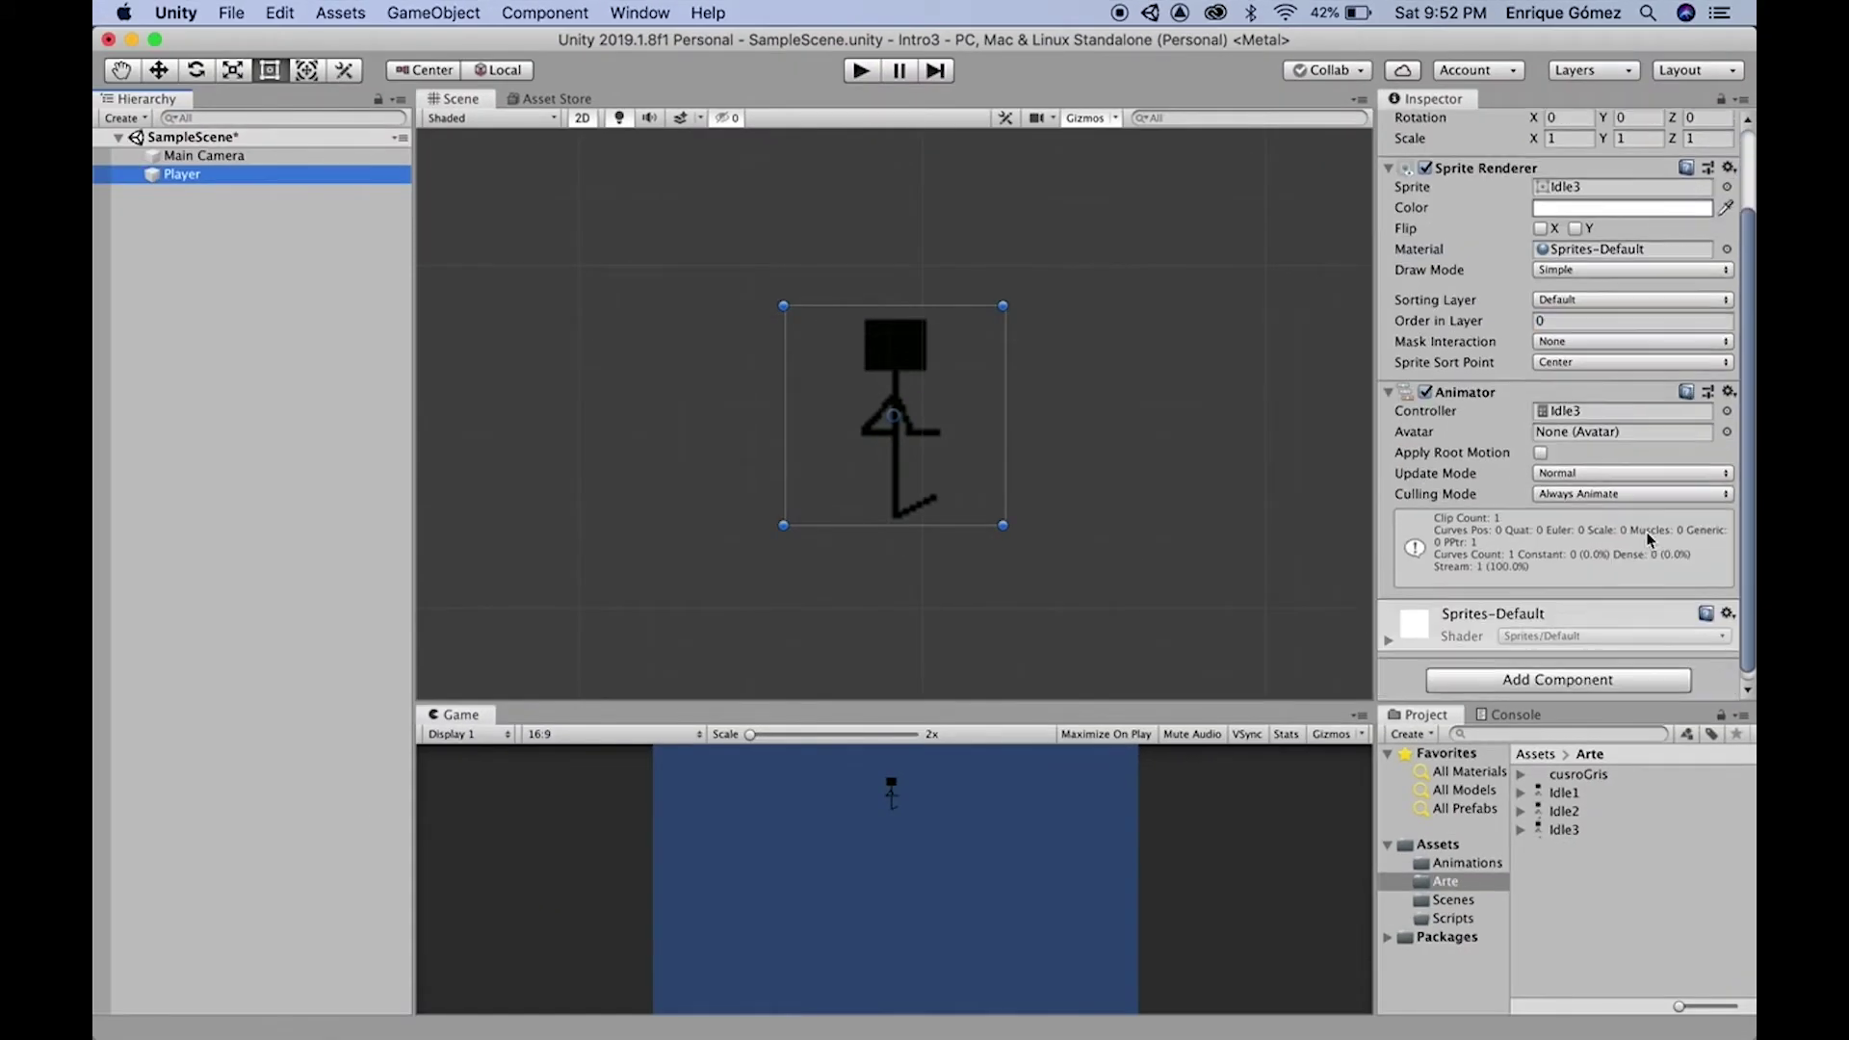
{"action": "scroll", "coordinate": [1610, 421], "scroll_direction": "up", "scroll_amount": 2}
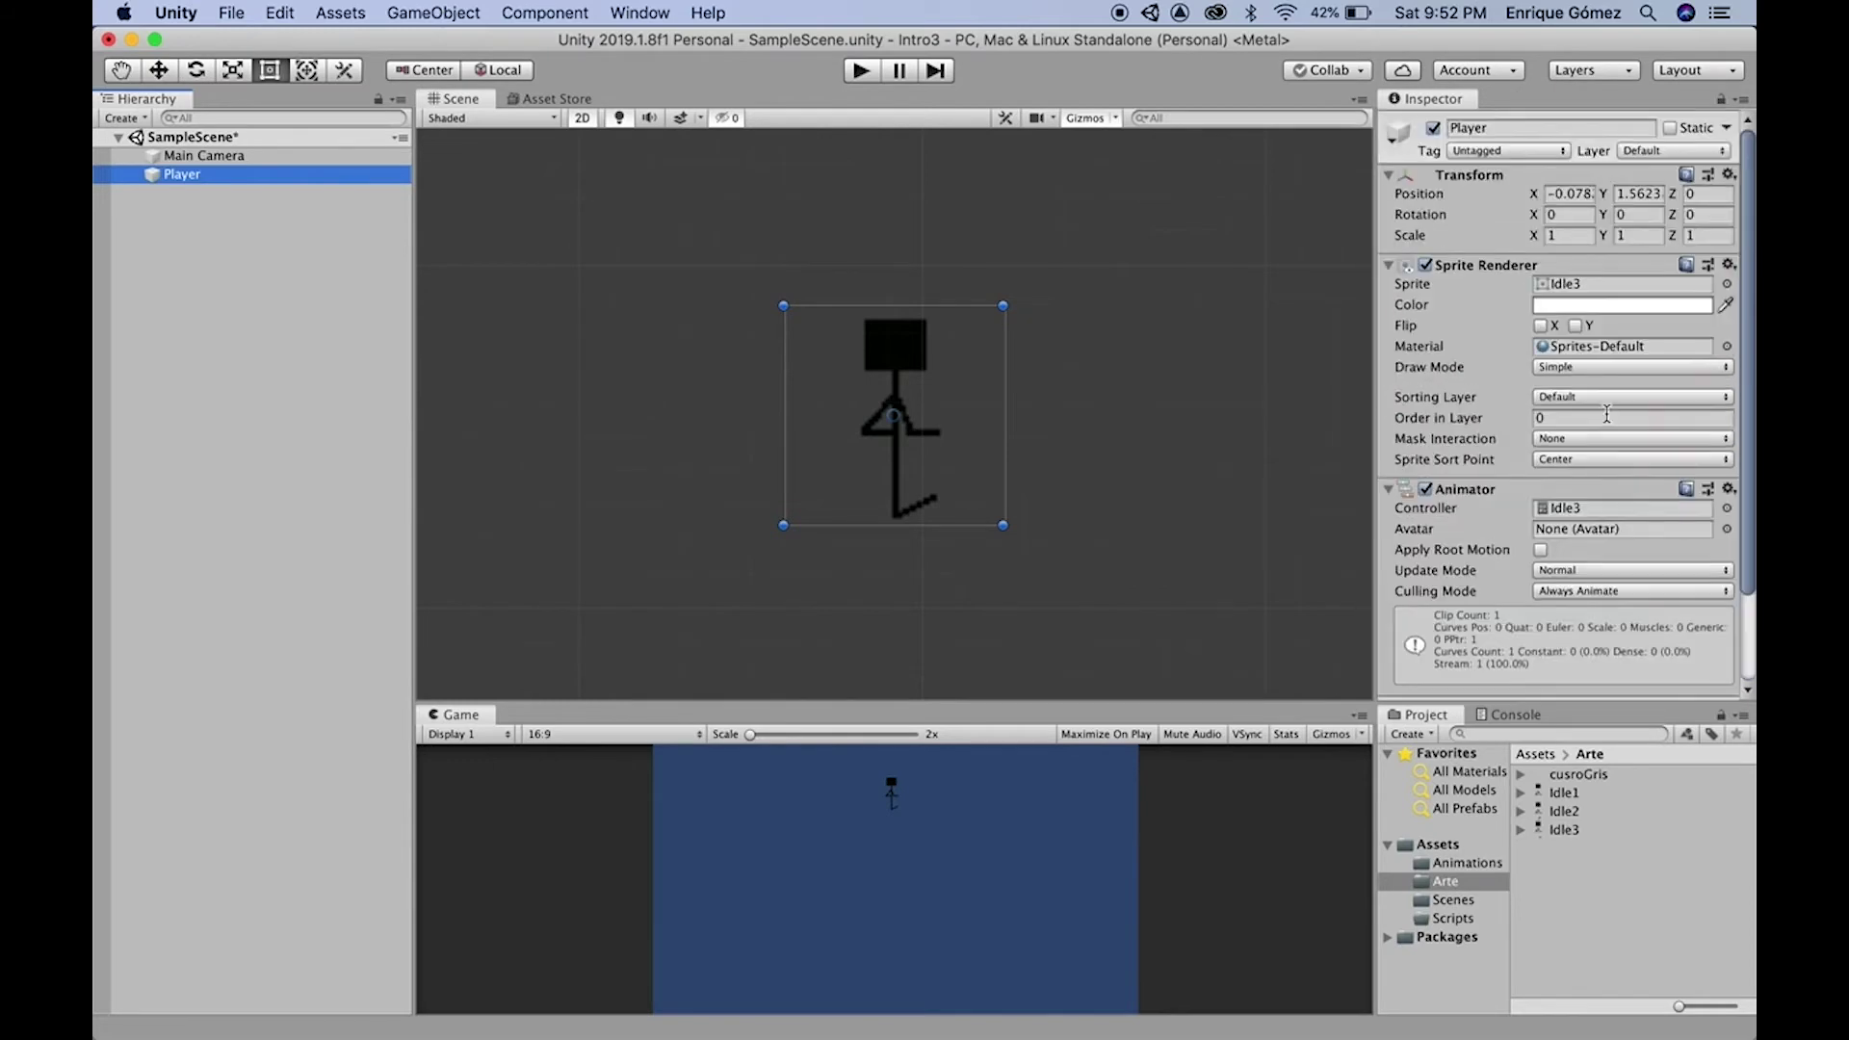
{"action": "scroll", "coordinate": [1610, 421], "scroll_direction": "down", "scroll_amount": 2}
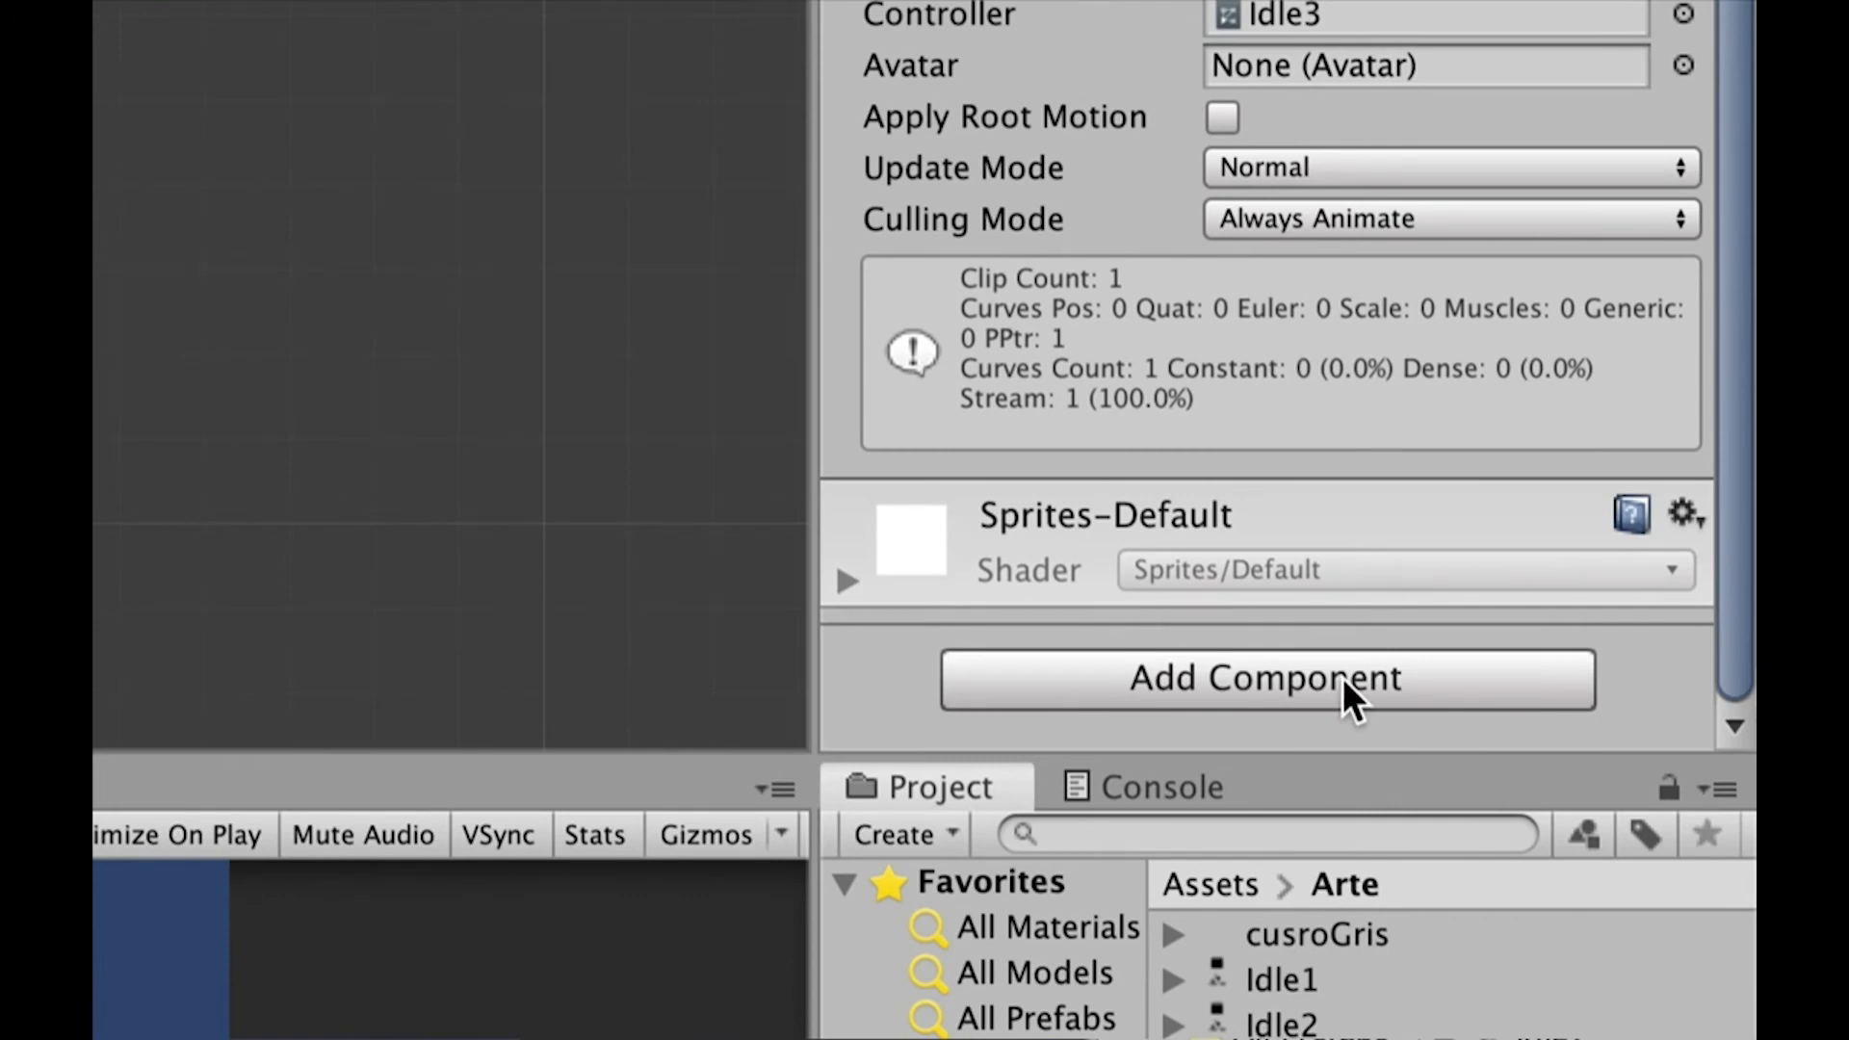
Search 'ri' in Add Component and attach a Dynamic Rigidbody 2D to the Player
{"action": "left_click", "coordinate": [1344, 682]}
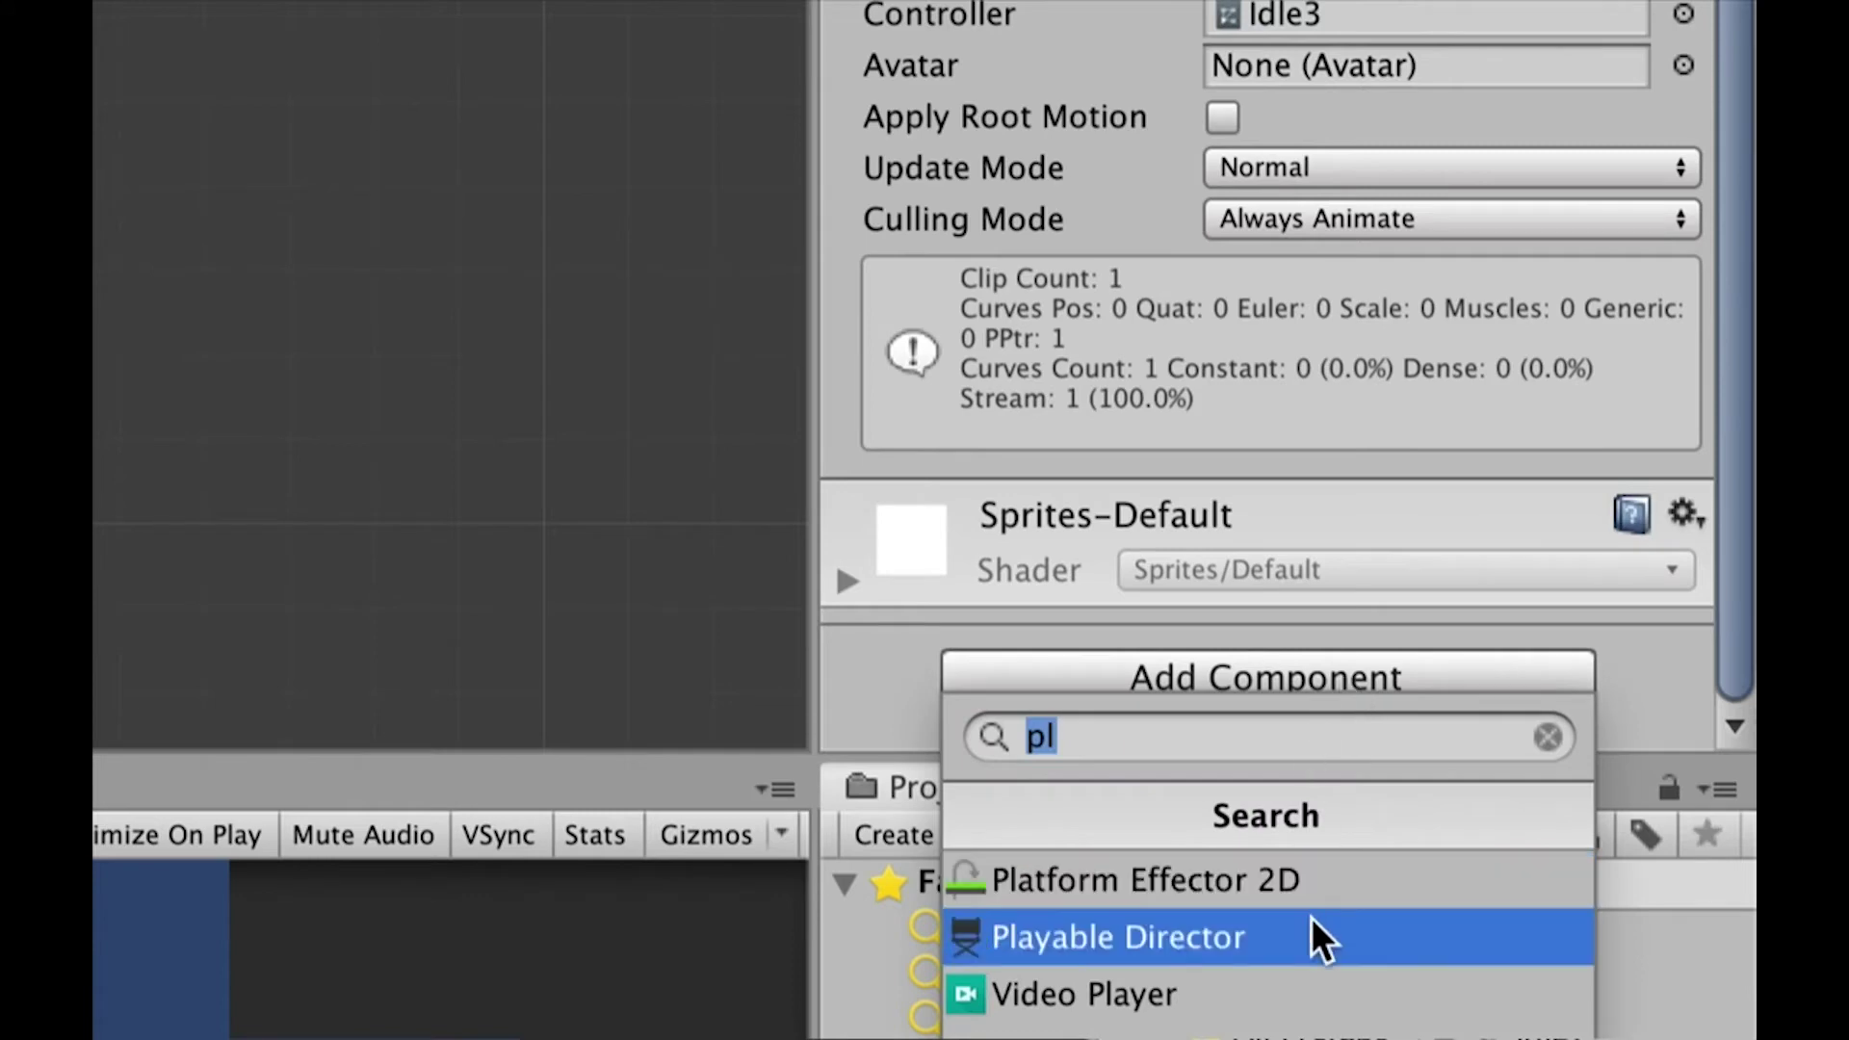
{"action": "left_click", "coordinate": [1071, 739]}
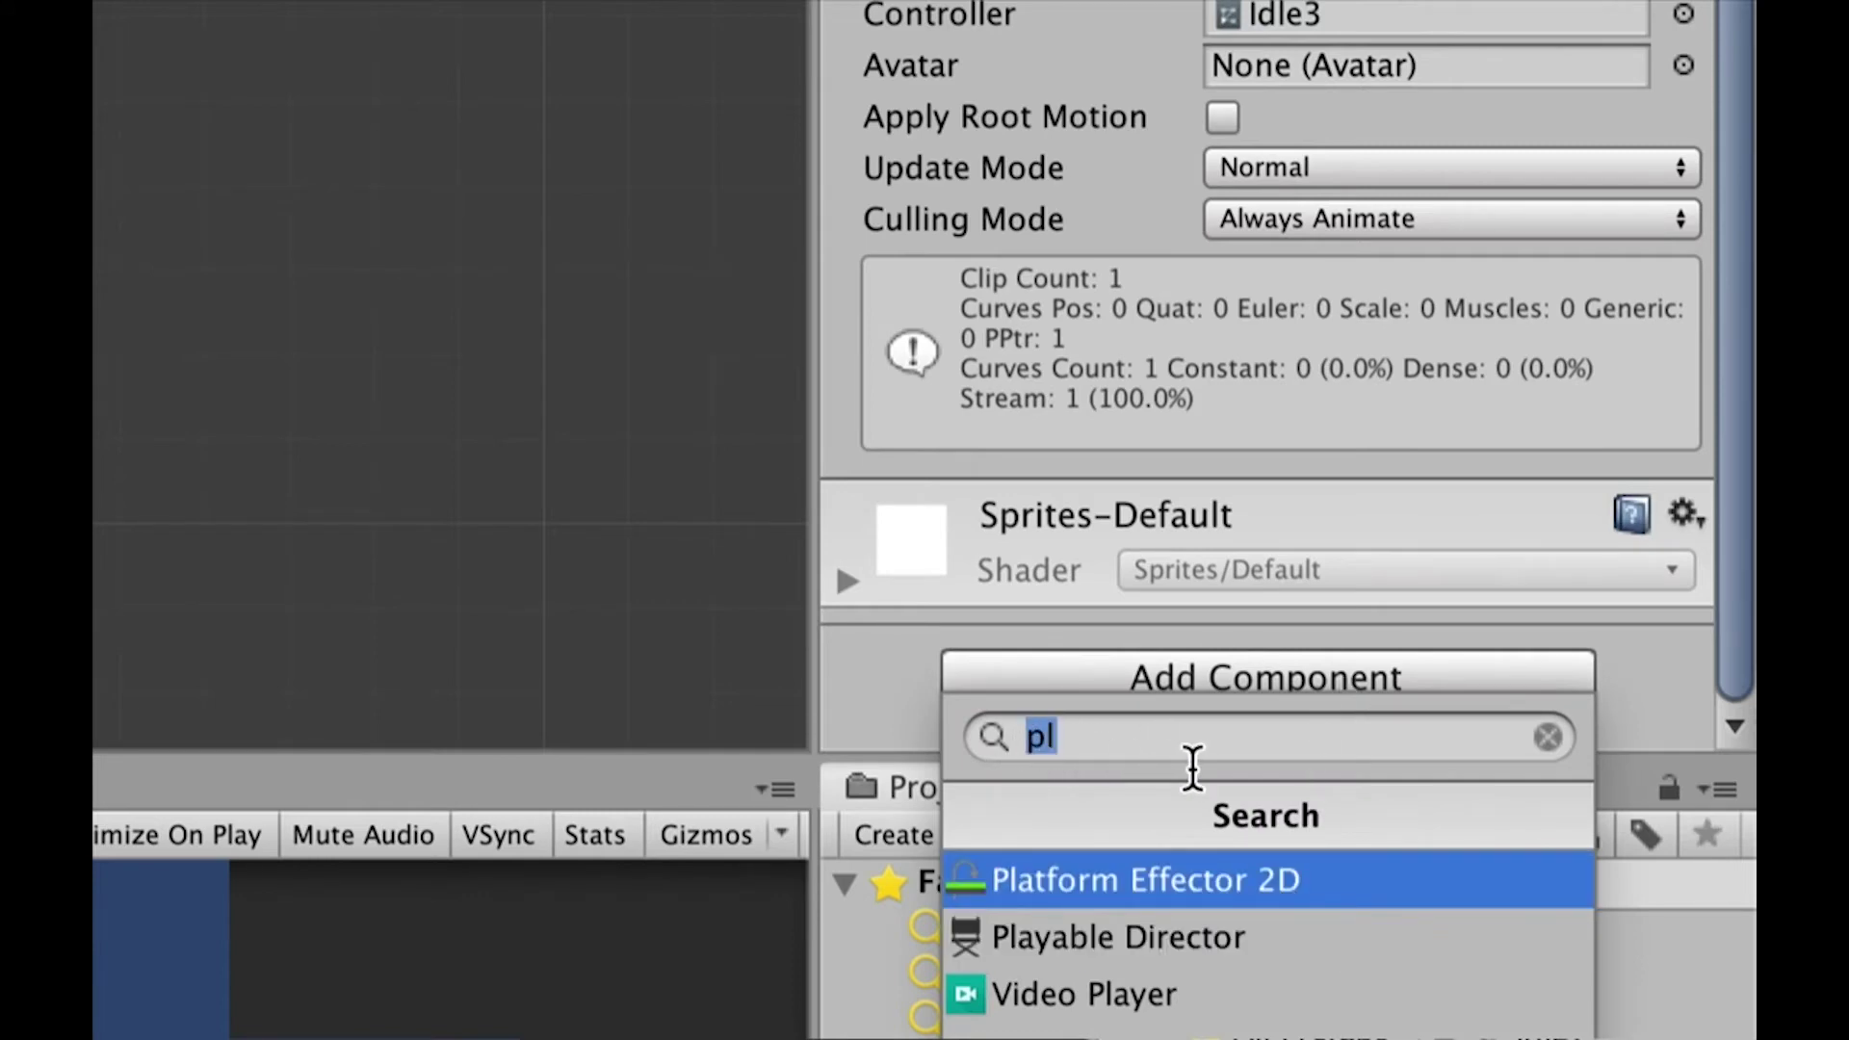
{"action": "type", "text": "ri"}
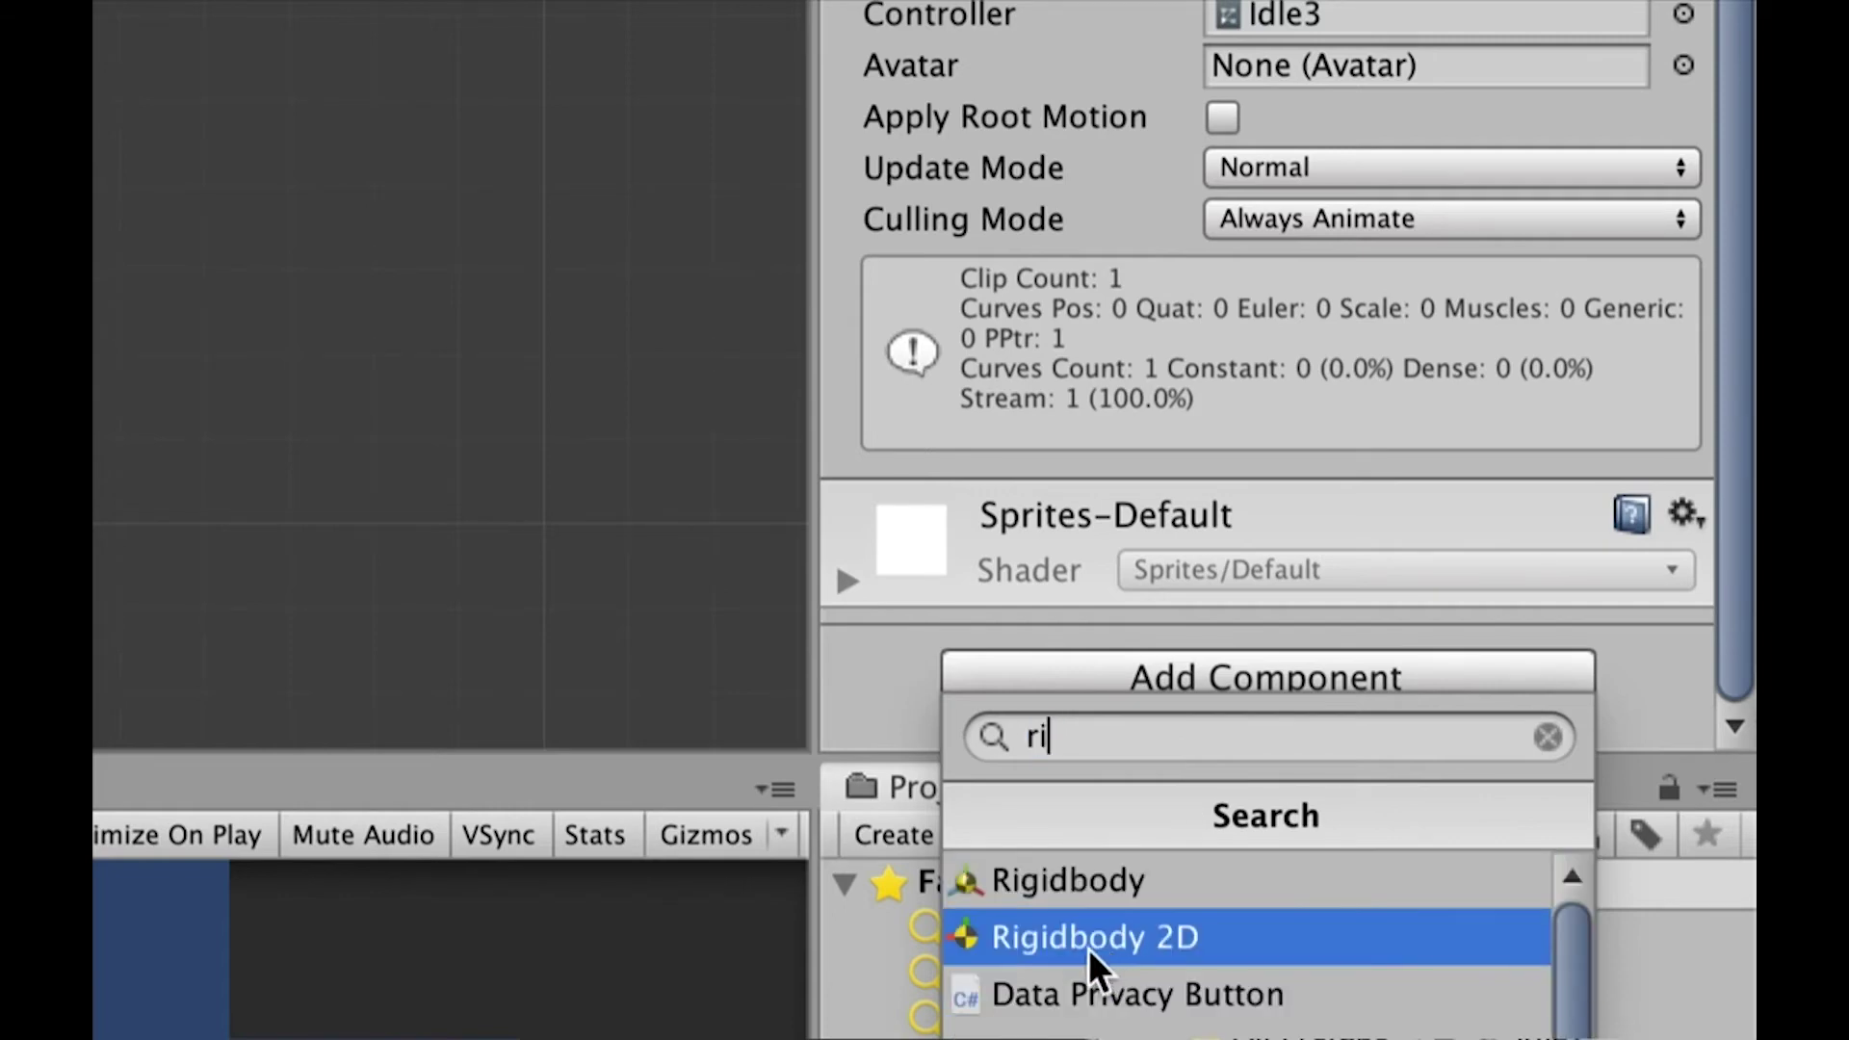
{"action": "left_click", "coordinate": [1067, 945]}
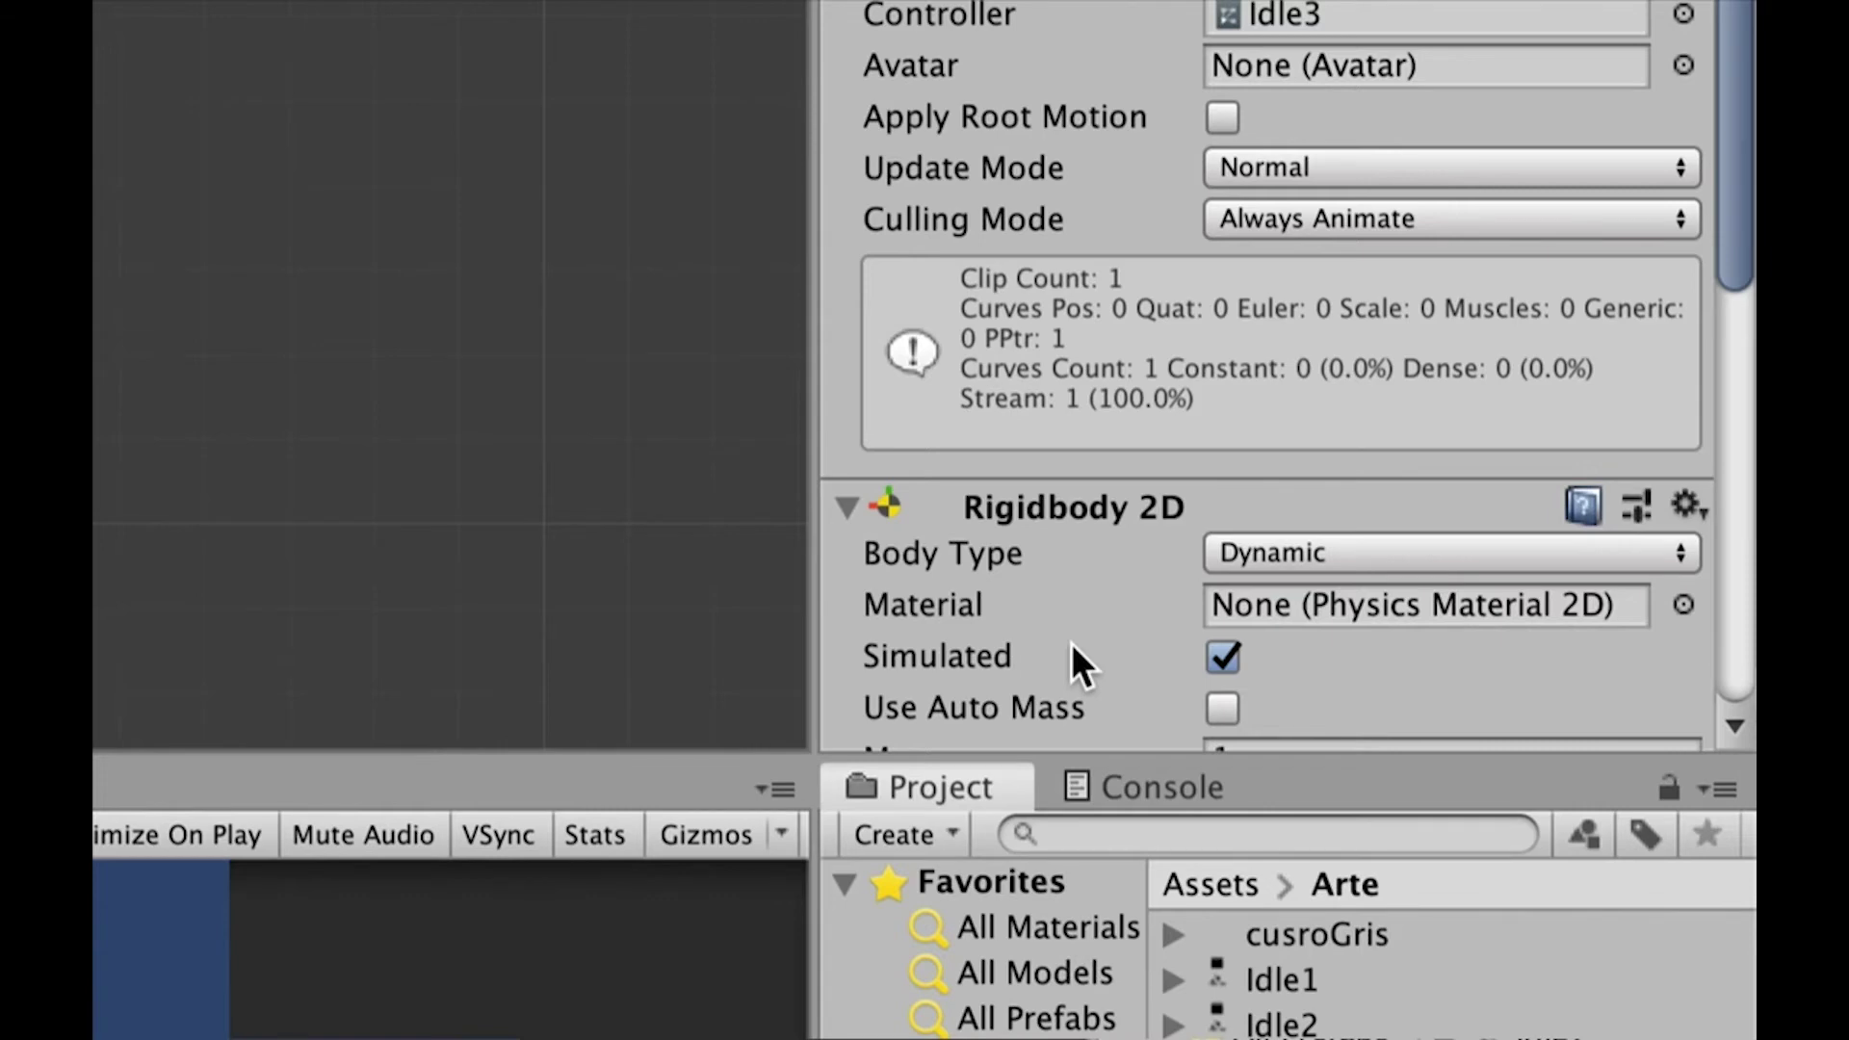
{"action": "scroll", "coordinate": [1071, 643], "scroll_direction": "down", "scroll_amount": 4}
{"action": "scroll", "coordinate": [1070, 643], "scroll_direction": "down", "scroll_amount": 6}
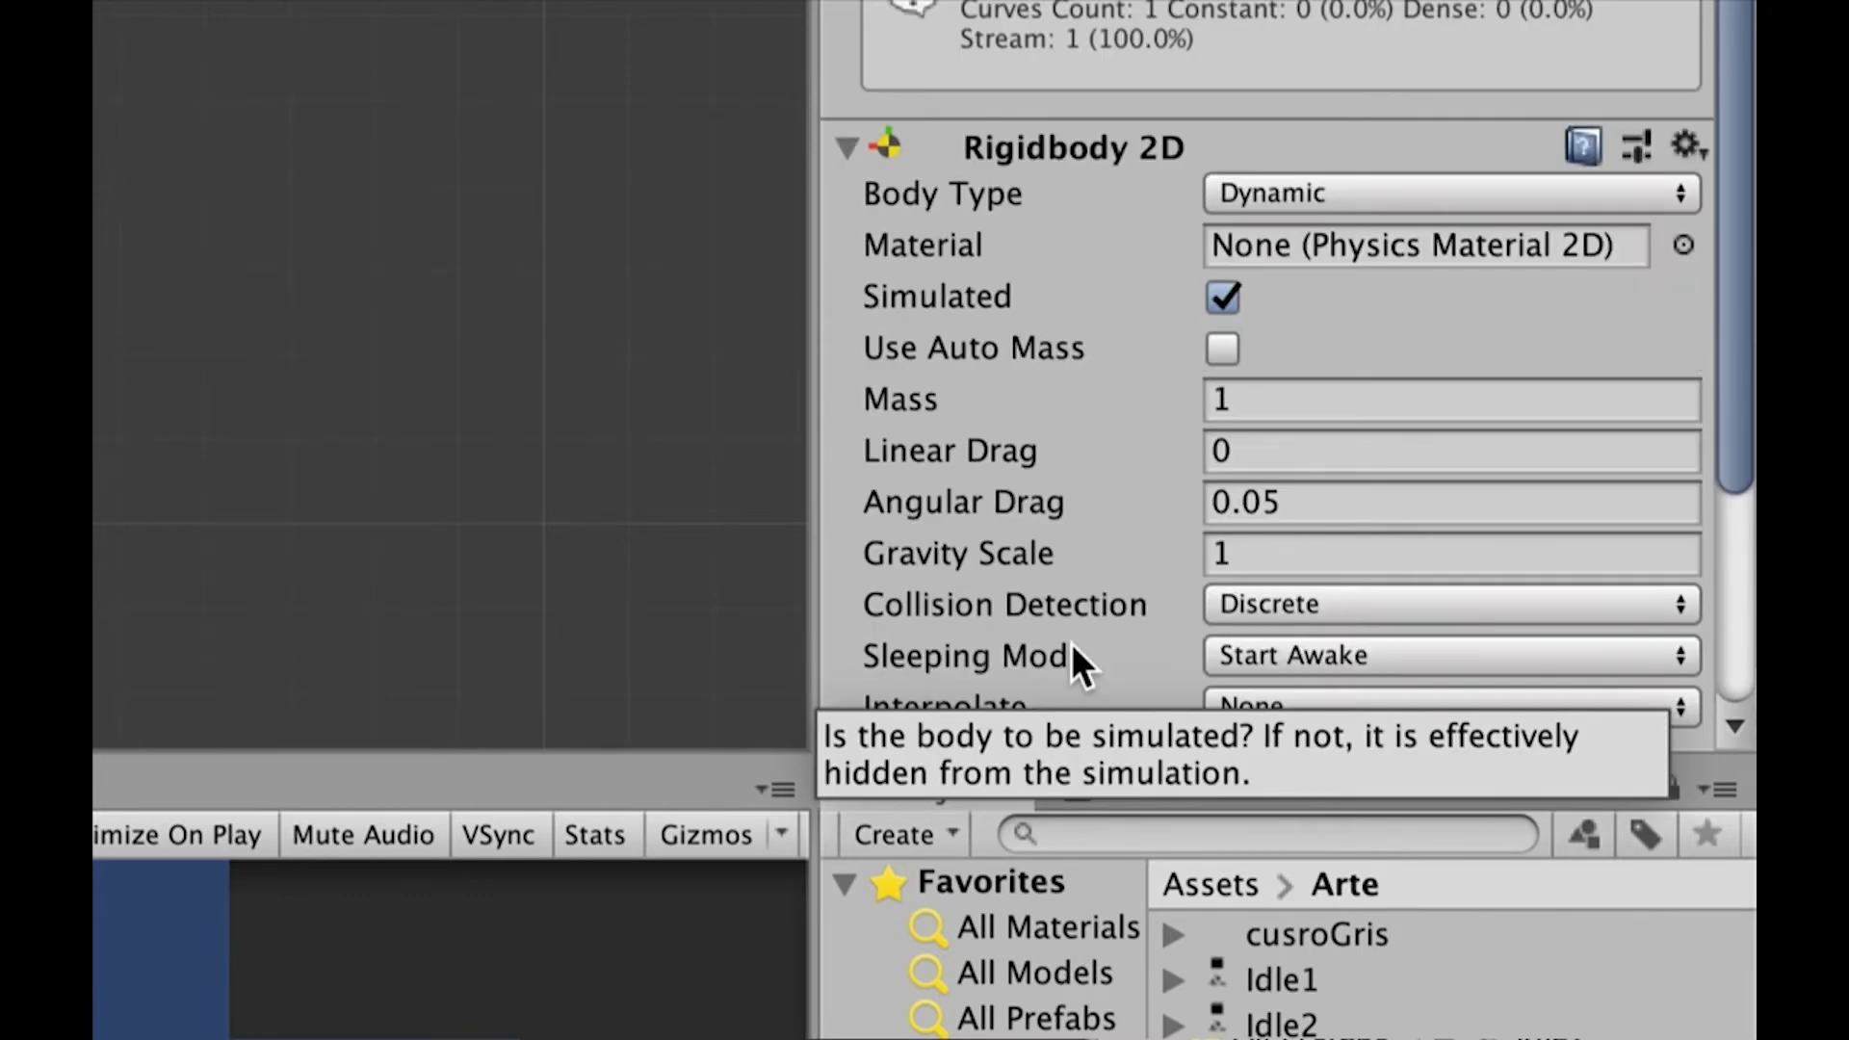
{"action": "scroll", "coordinate": [1073, 647], "scroll_direction": "down", "scroll_amount": 2}
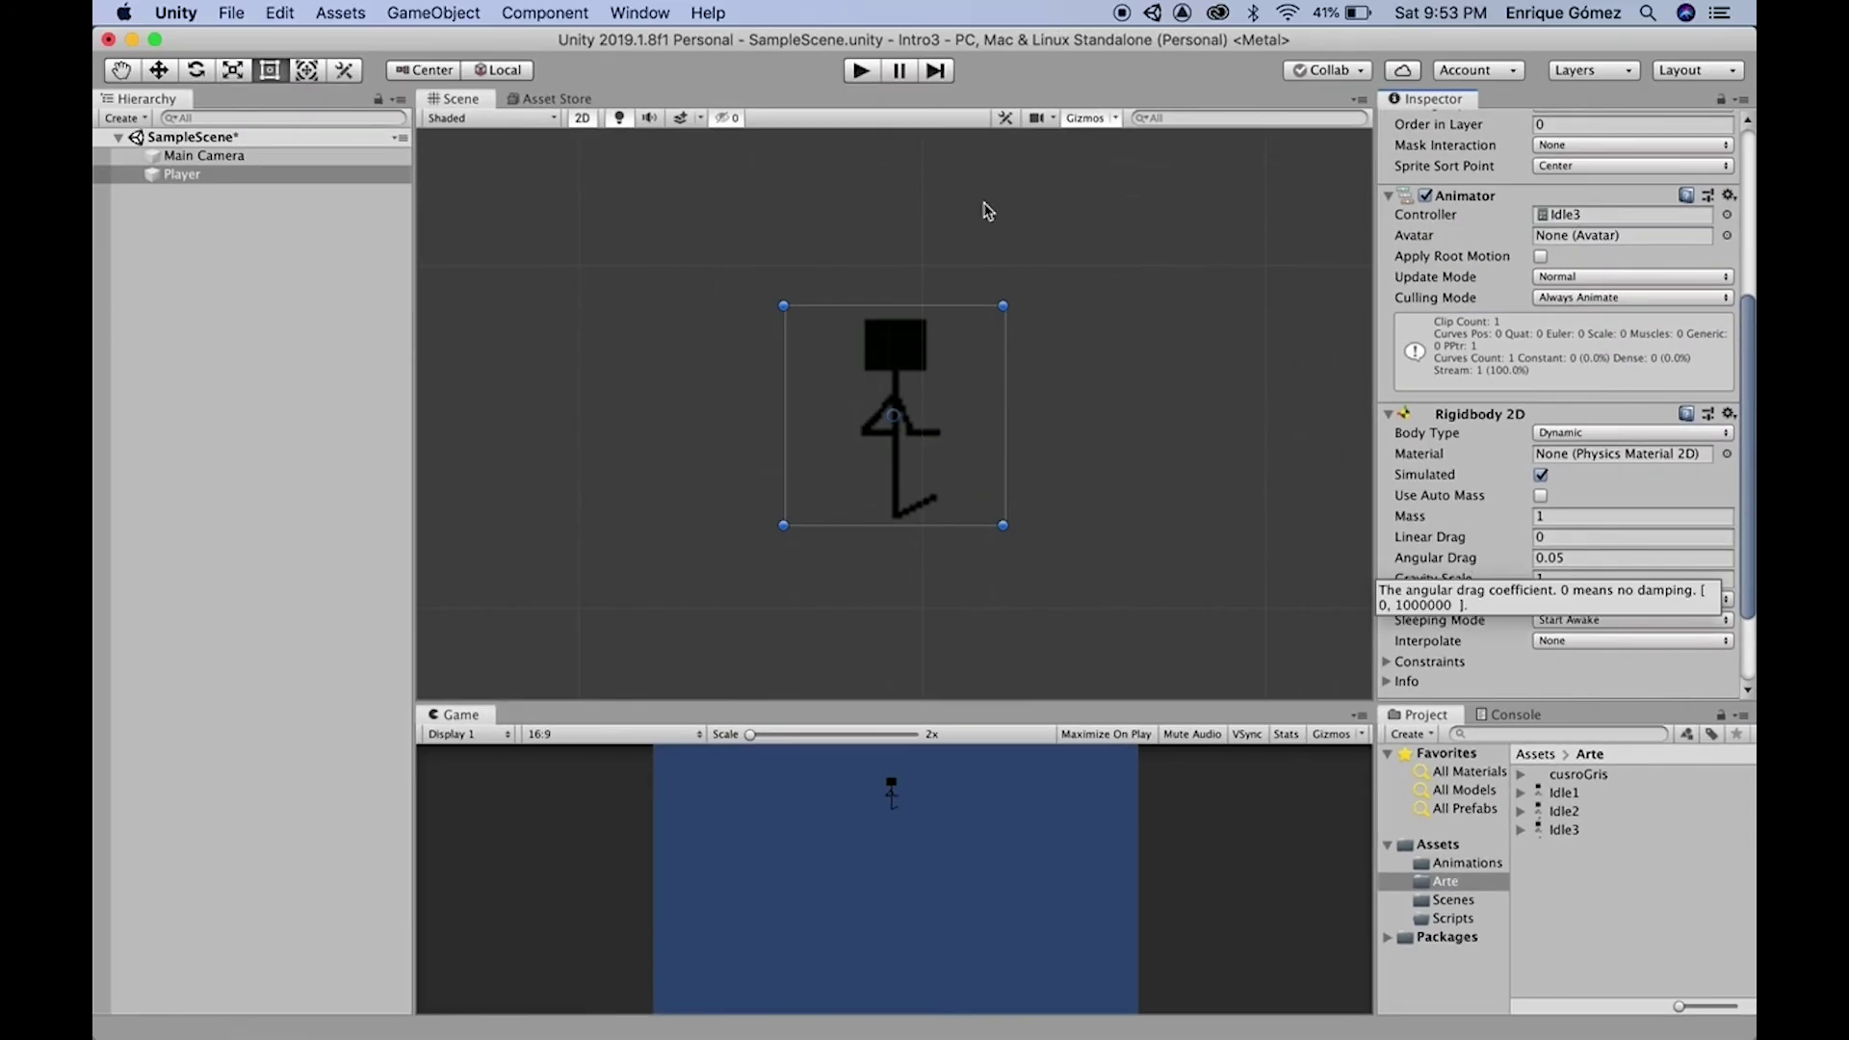
{"action": "left_click", "coordinate": [864, 72]}
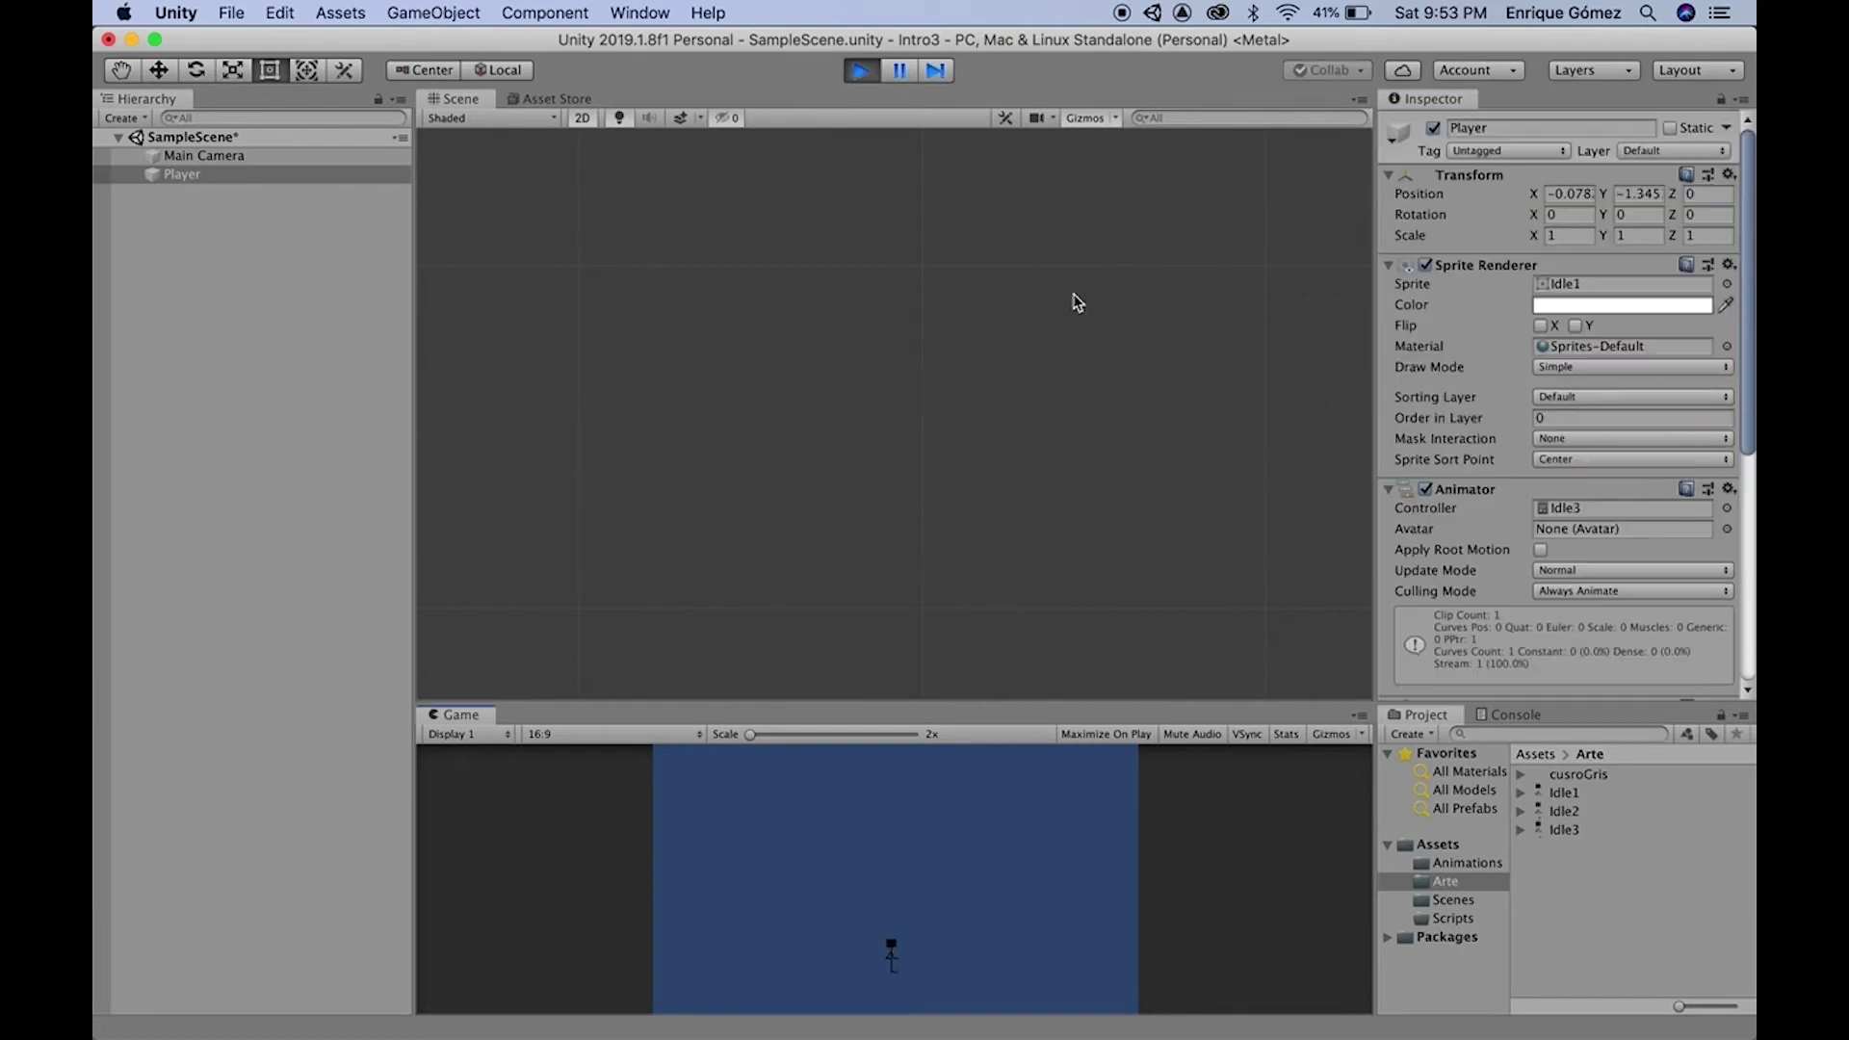
{"action": "left_click", "coordinate": [863, 81]}
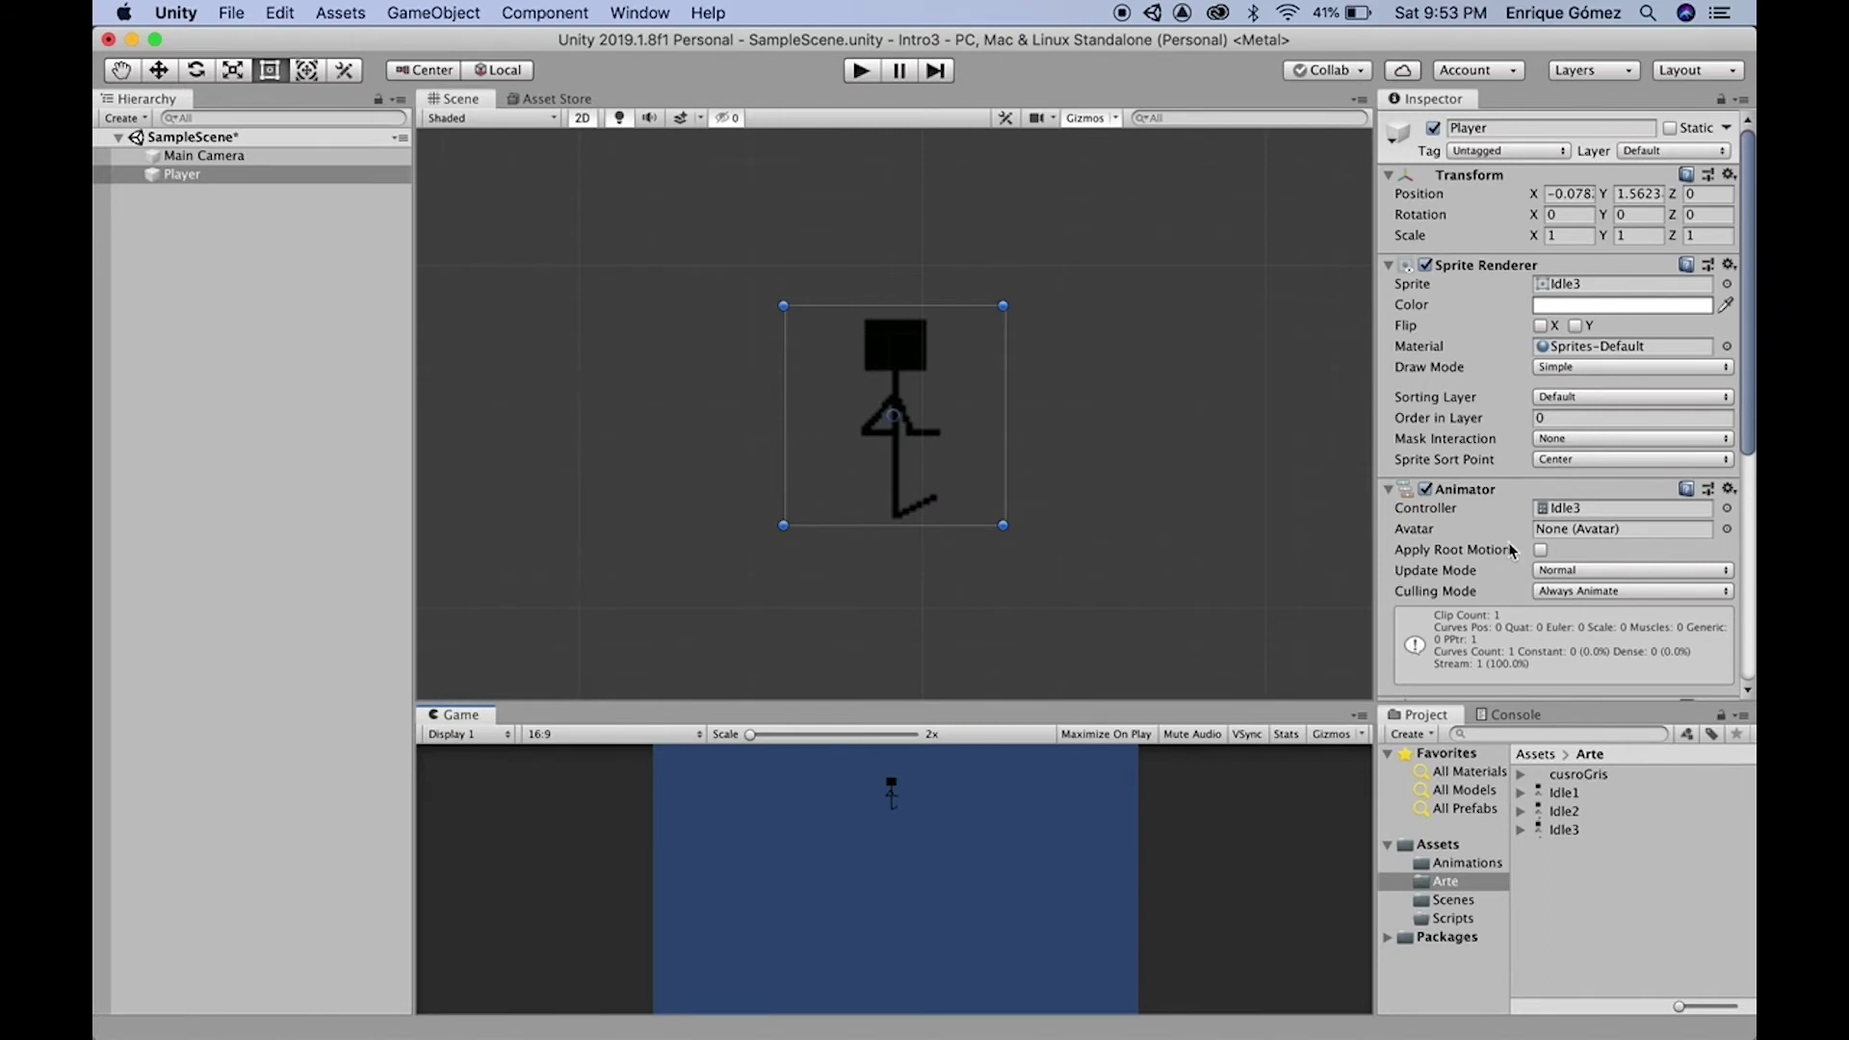
{"action": "scroll", "coordinate": [1510, 552], "scroll_direction": "down", "scroll_amount": 8}
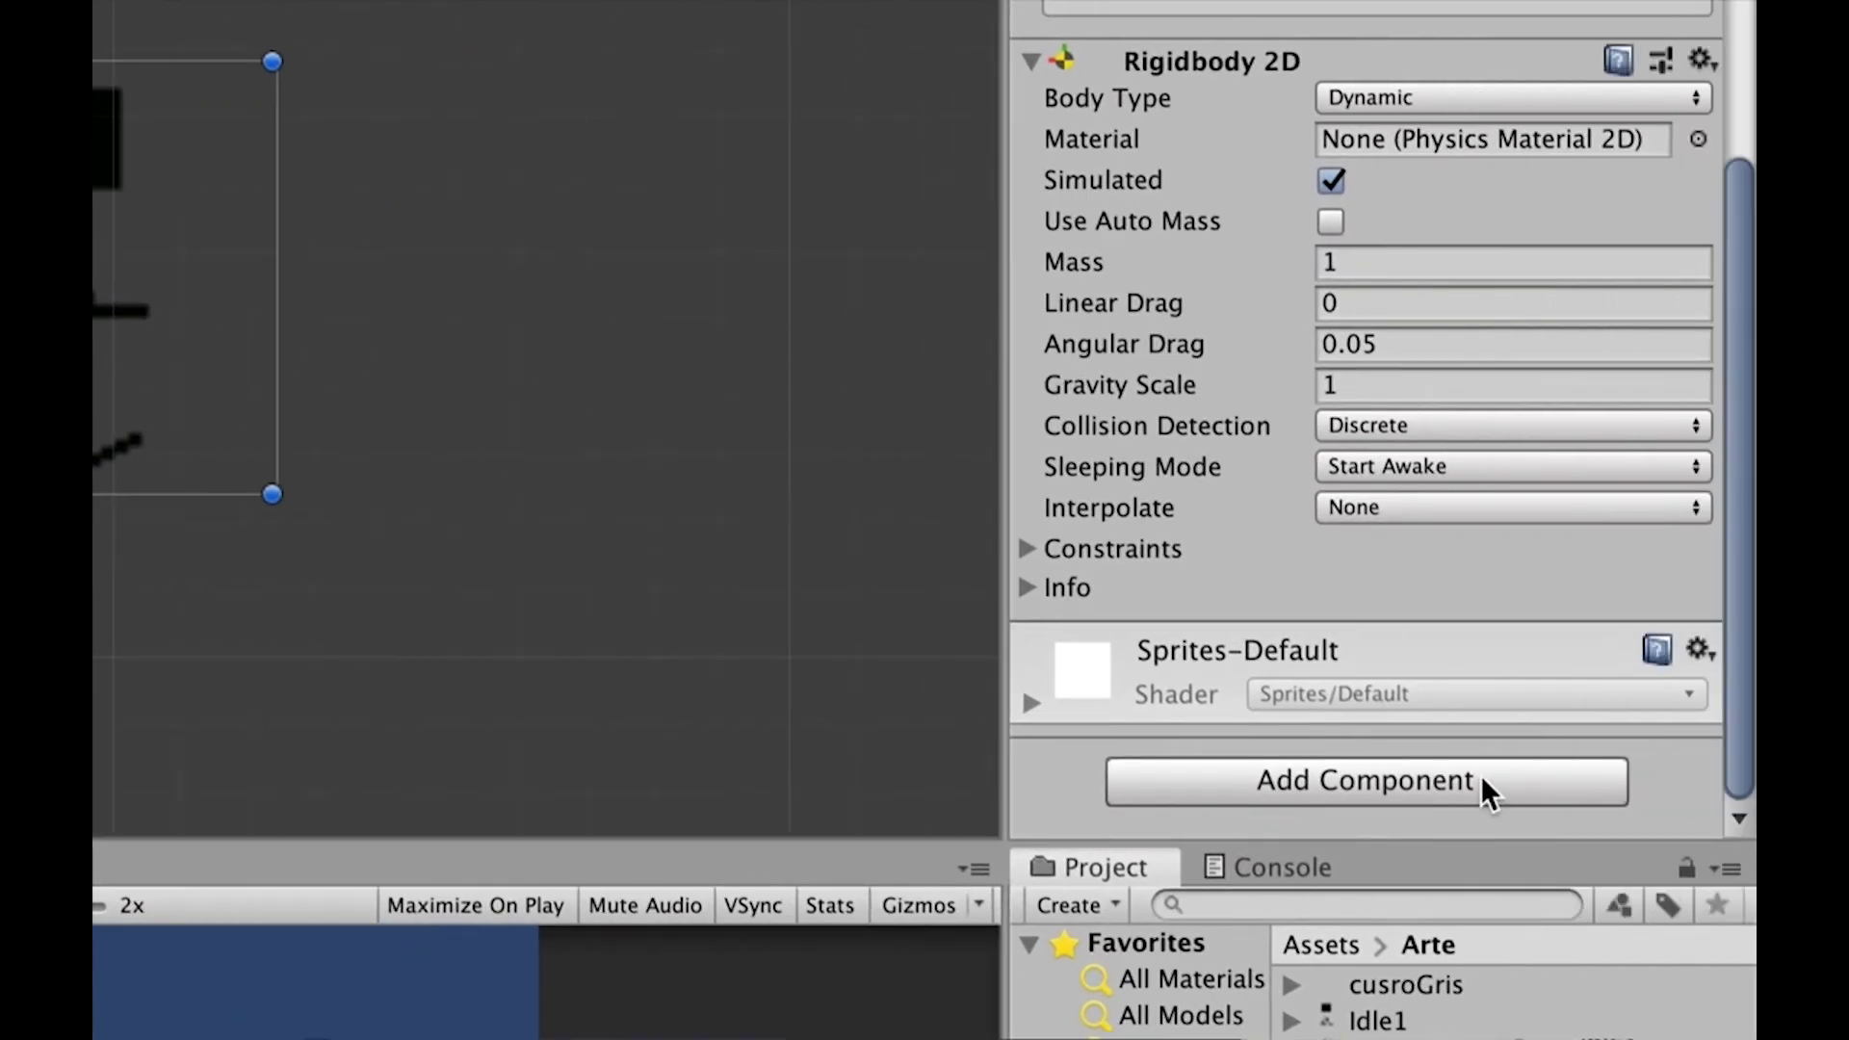
Replace the 'ri' search with 'cap' and add a Capsule Collider 2D to the Player
{"action": "left_click", "coordinate": [1483, 778]}
{"action": "type", "text": "ri"}
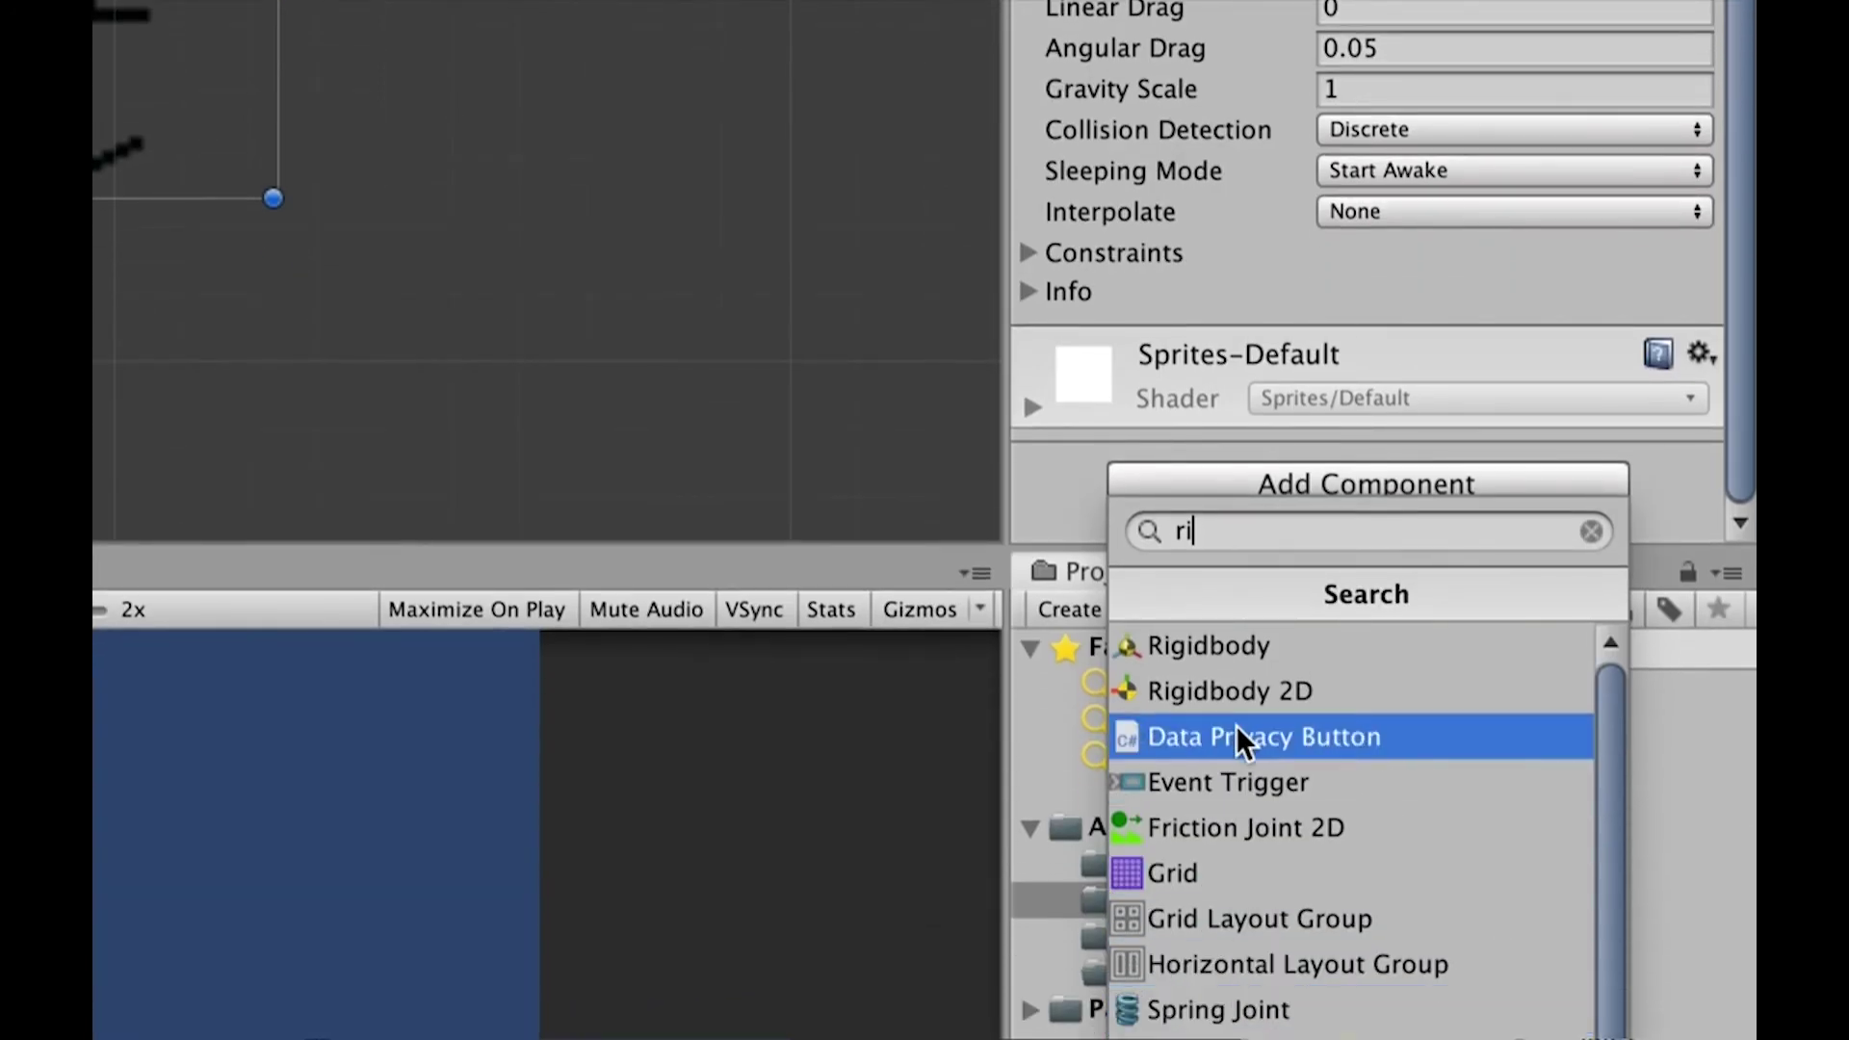
{"action": "double_click", "coordinate": [1177, 530]}
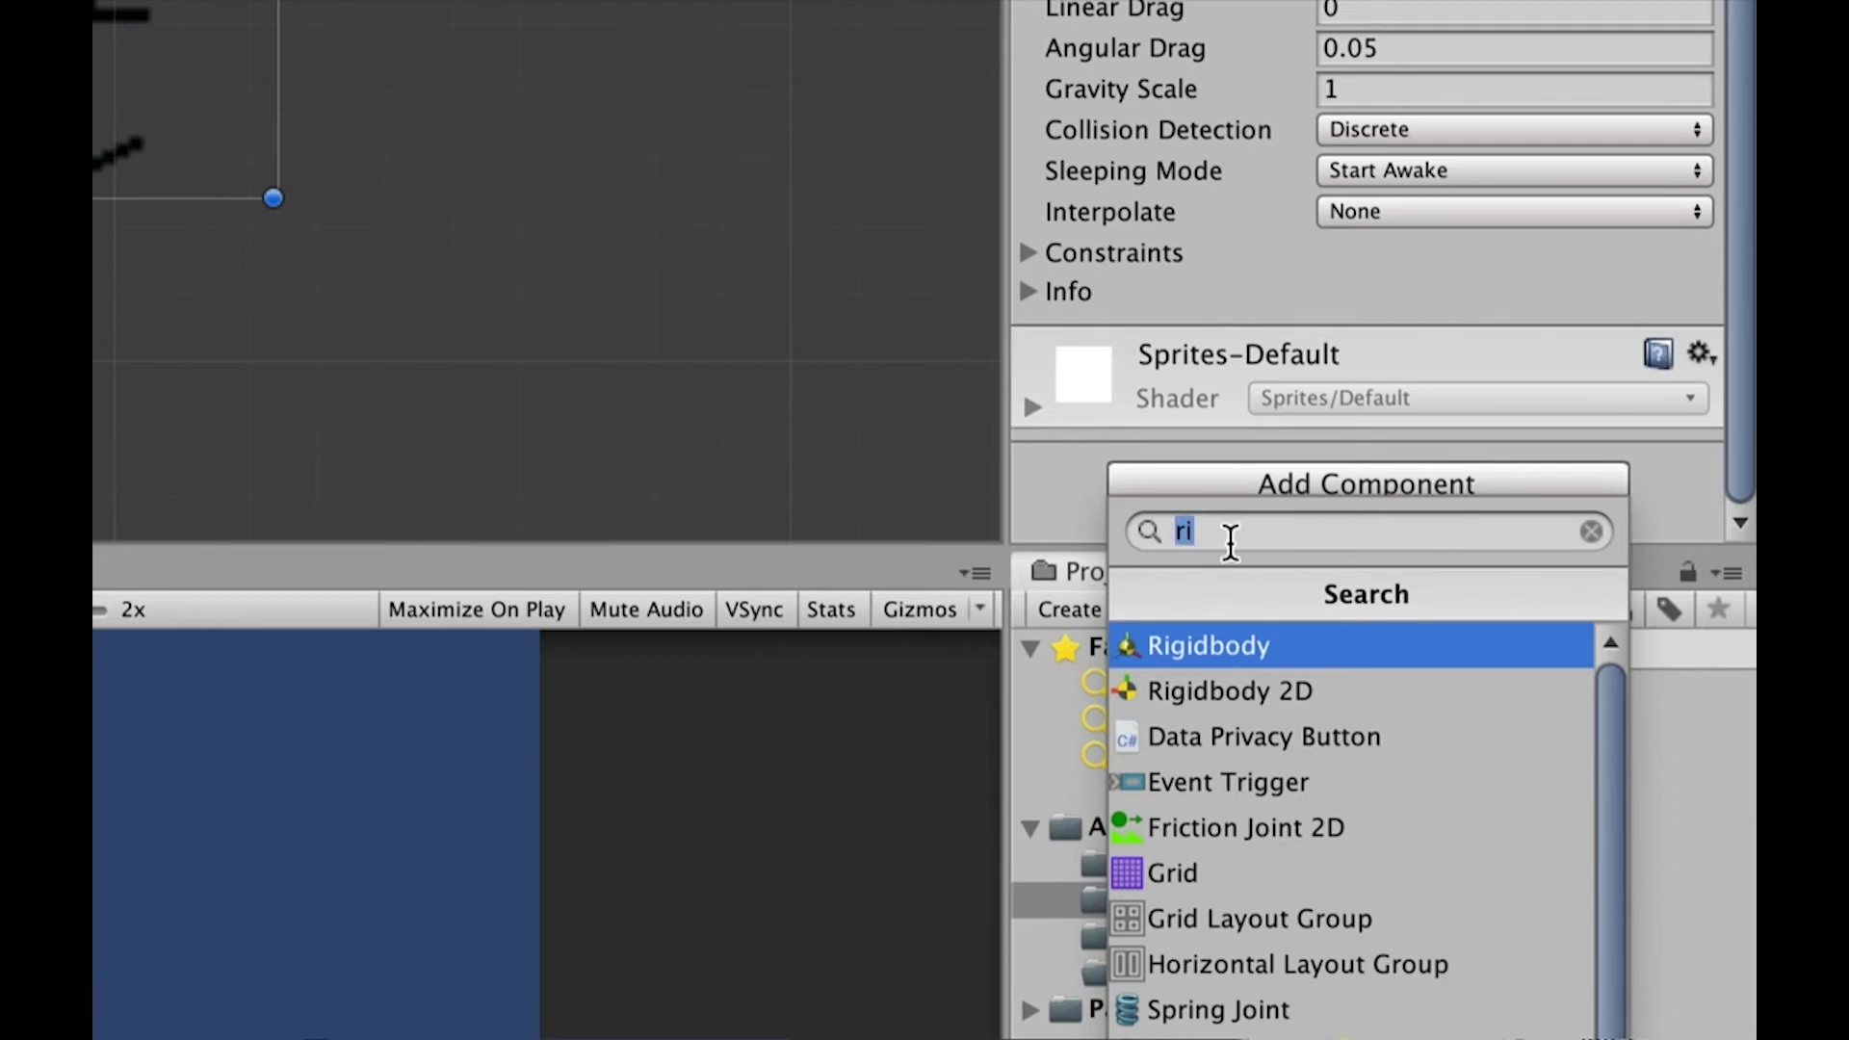
{"action": "type", "text": "cap"}
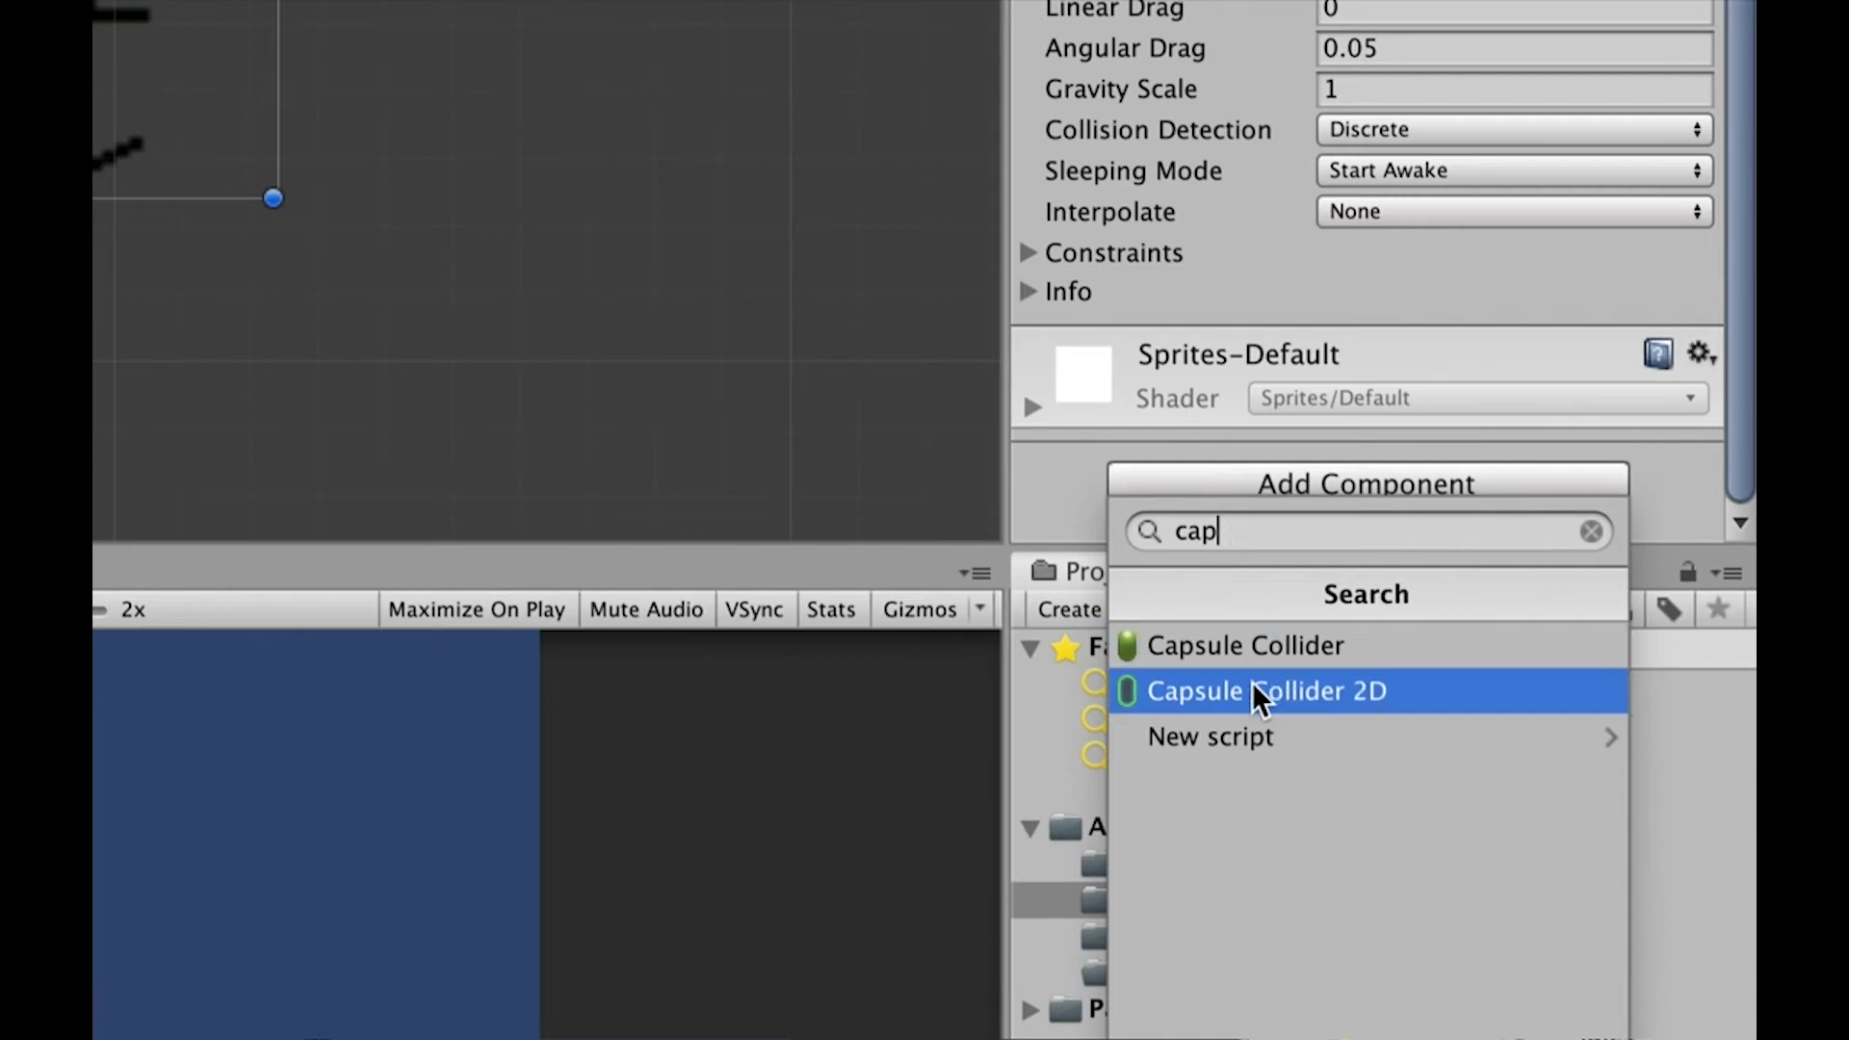
{"action": "left_click", "coordinate": [1300, 698]}
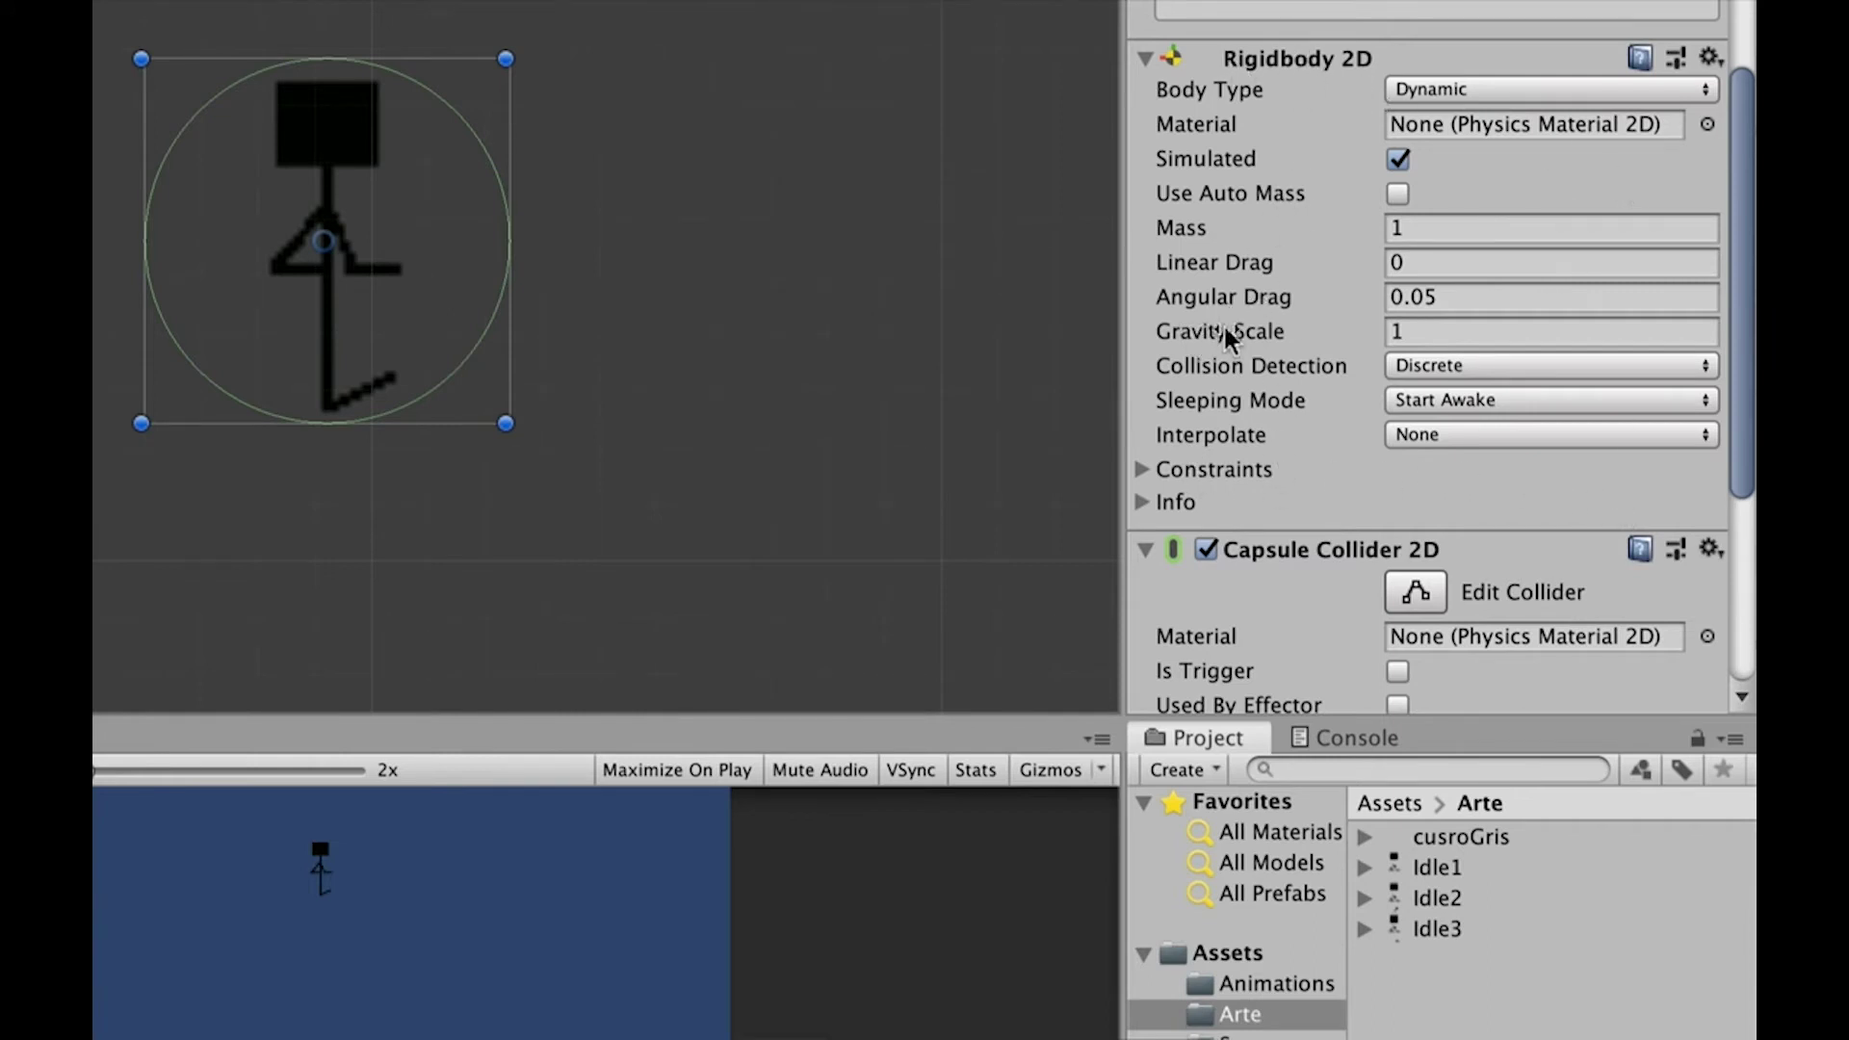
{"action": "mouse_move", "coordinate": [1239, 335]}
Edit the Capsule Collider 2D, narrowing its sides and fitting it from head to feet
{"action": "left_click", "coordinate": [1416, 598]}
{"action": "left_click_drag", "start_coordinate": [513, 243], "coordinate": [433, 255]}
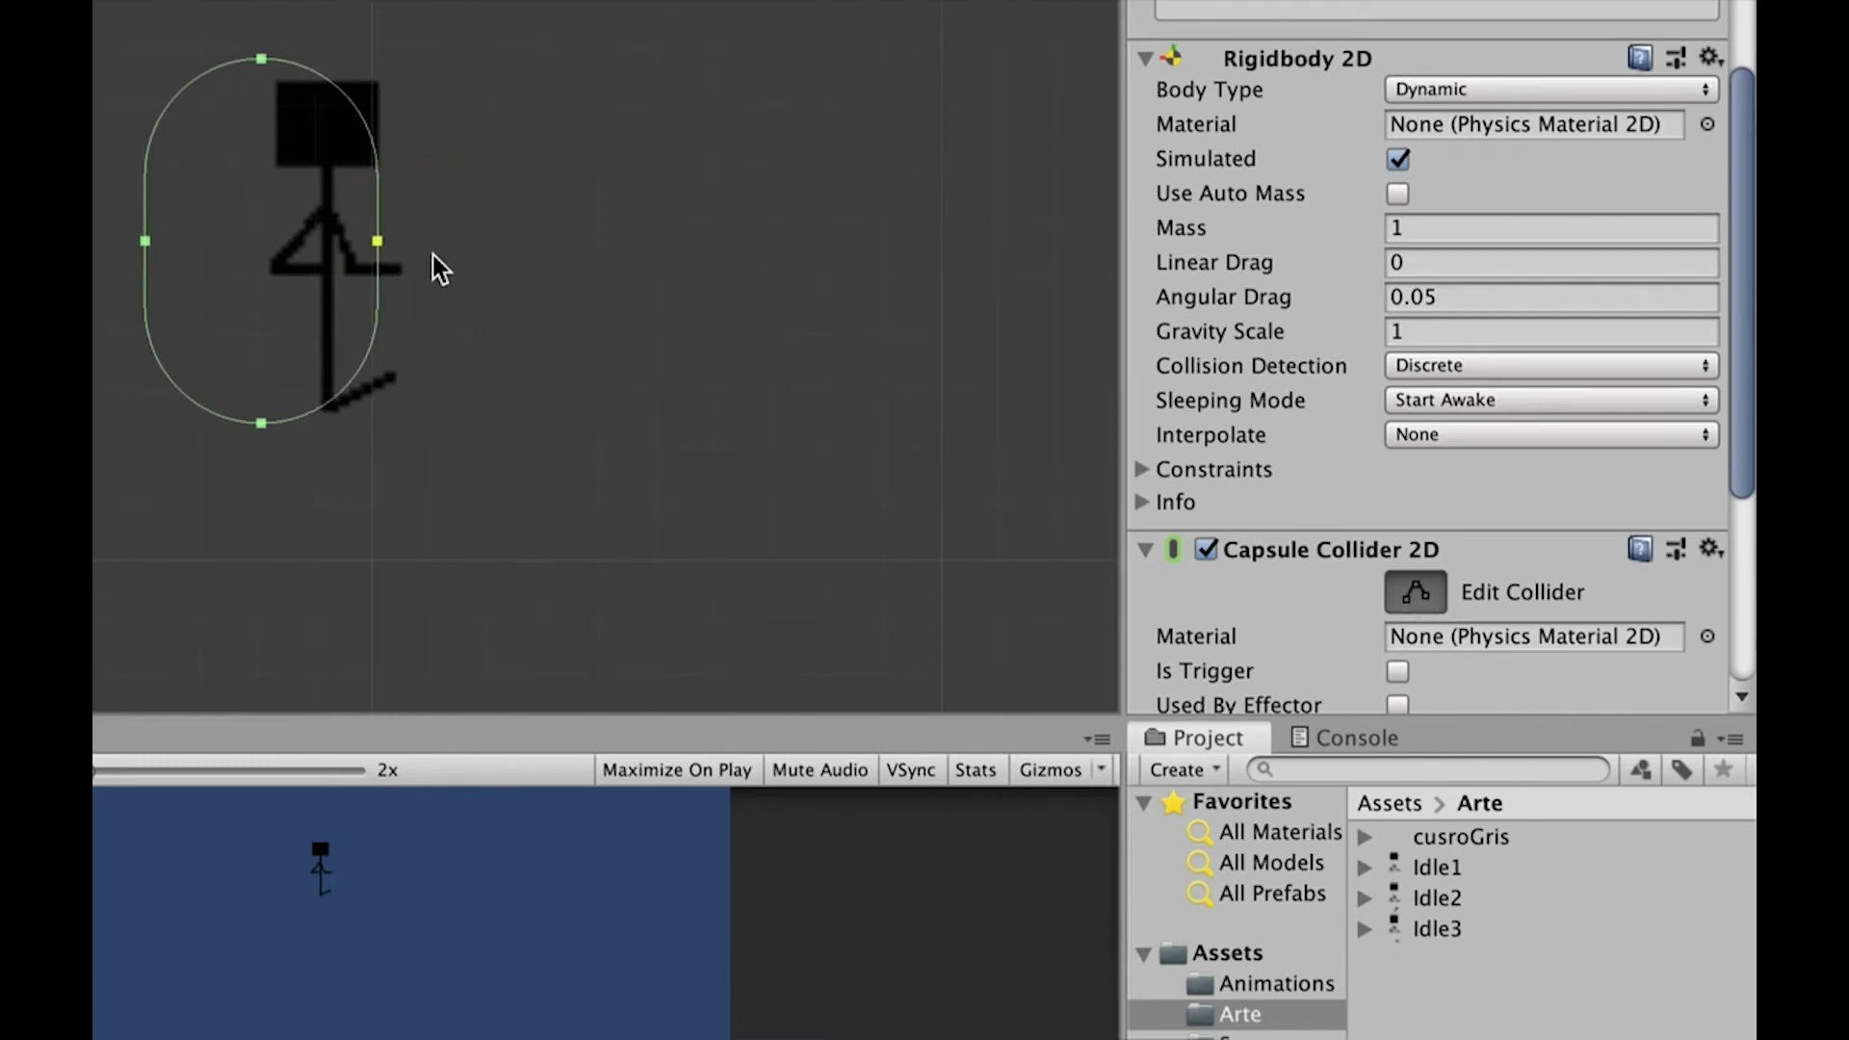
{"action": "left_click_drag", "start_coordinate": [141, 240], "coordinate": [227, 233]}
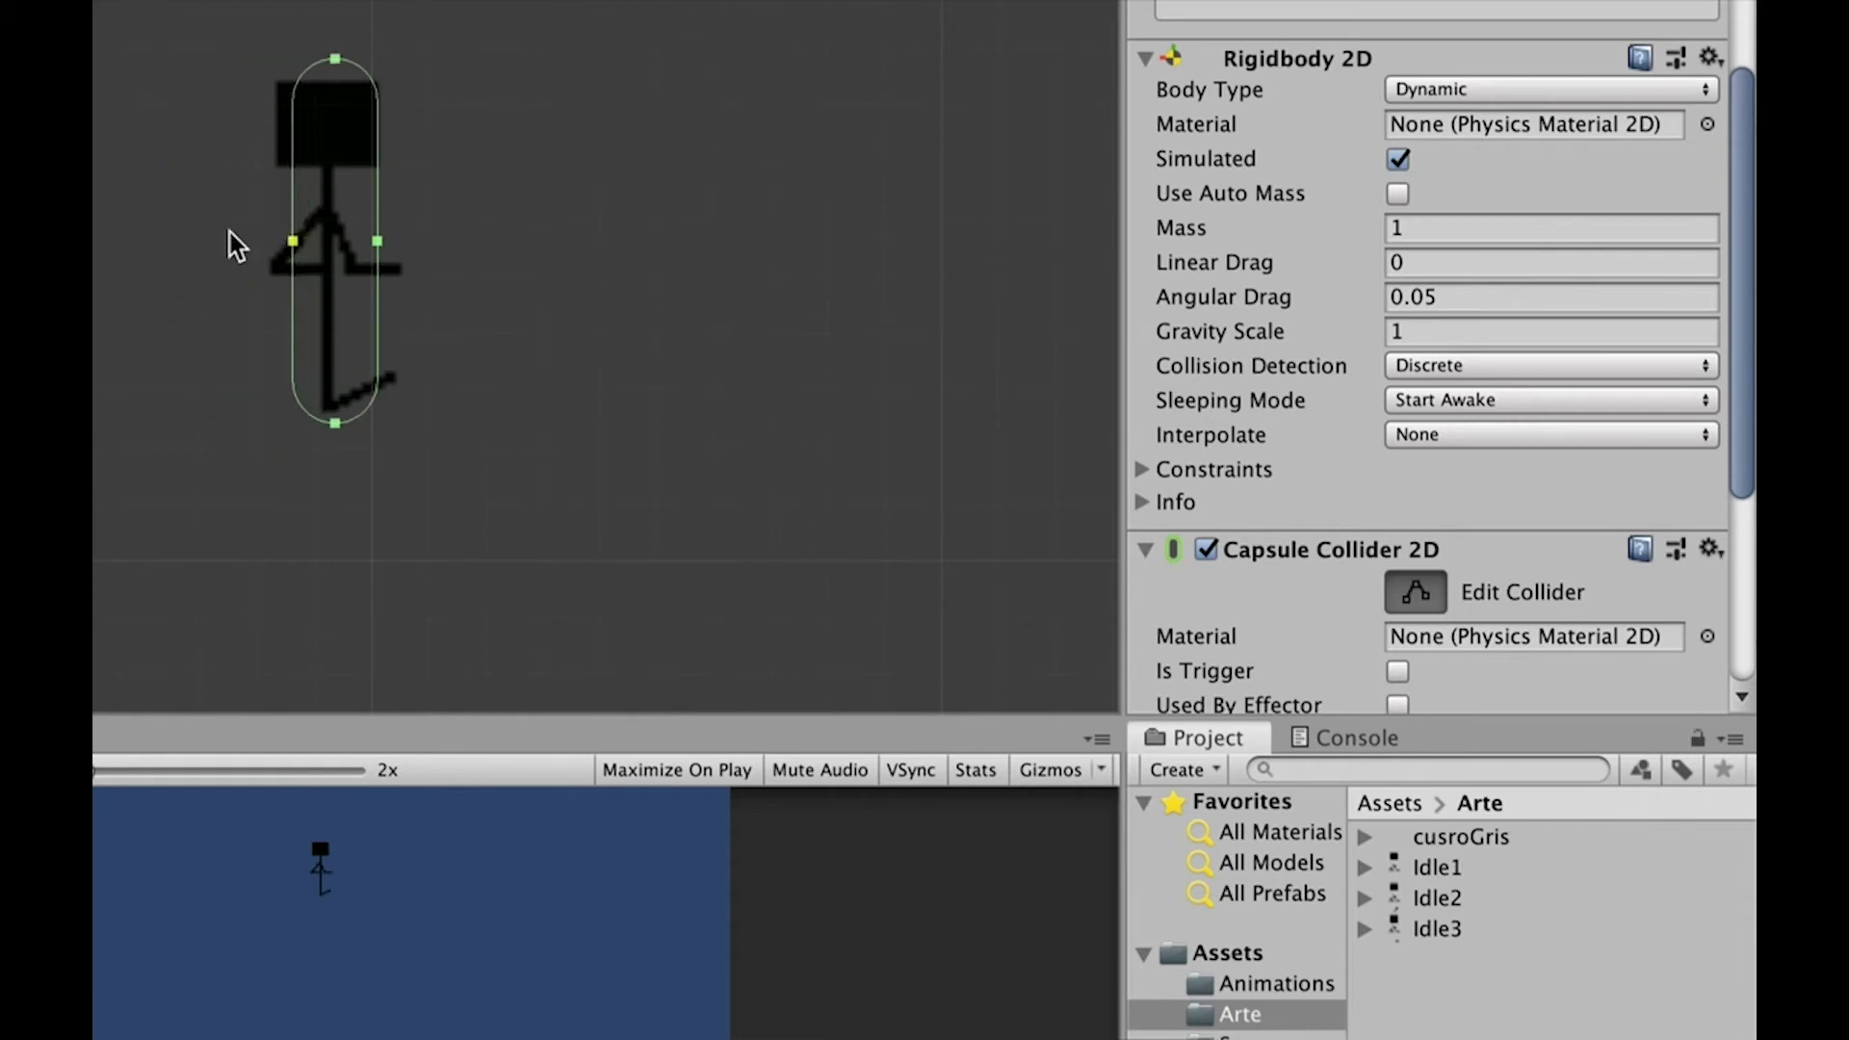
{"action": "left_click_drag", "start_coordinate": [329, 421], "coordinate": [330, 409]}
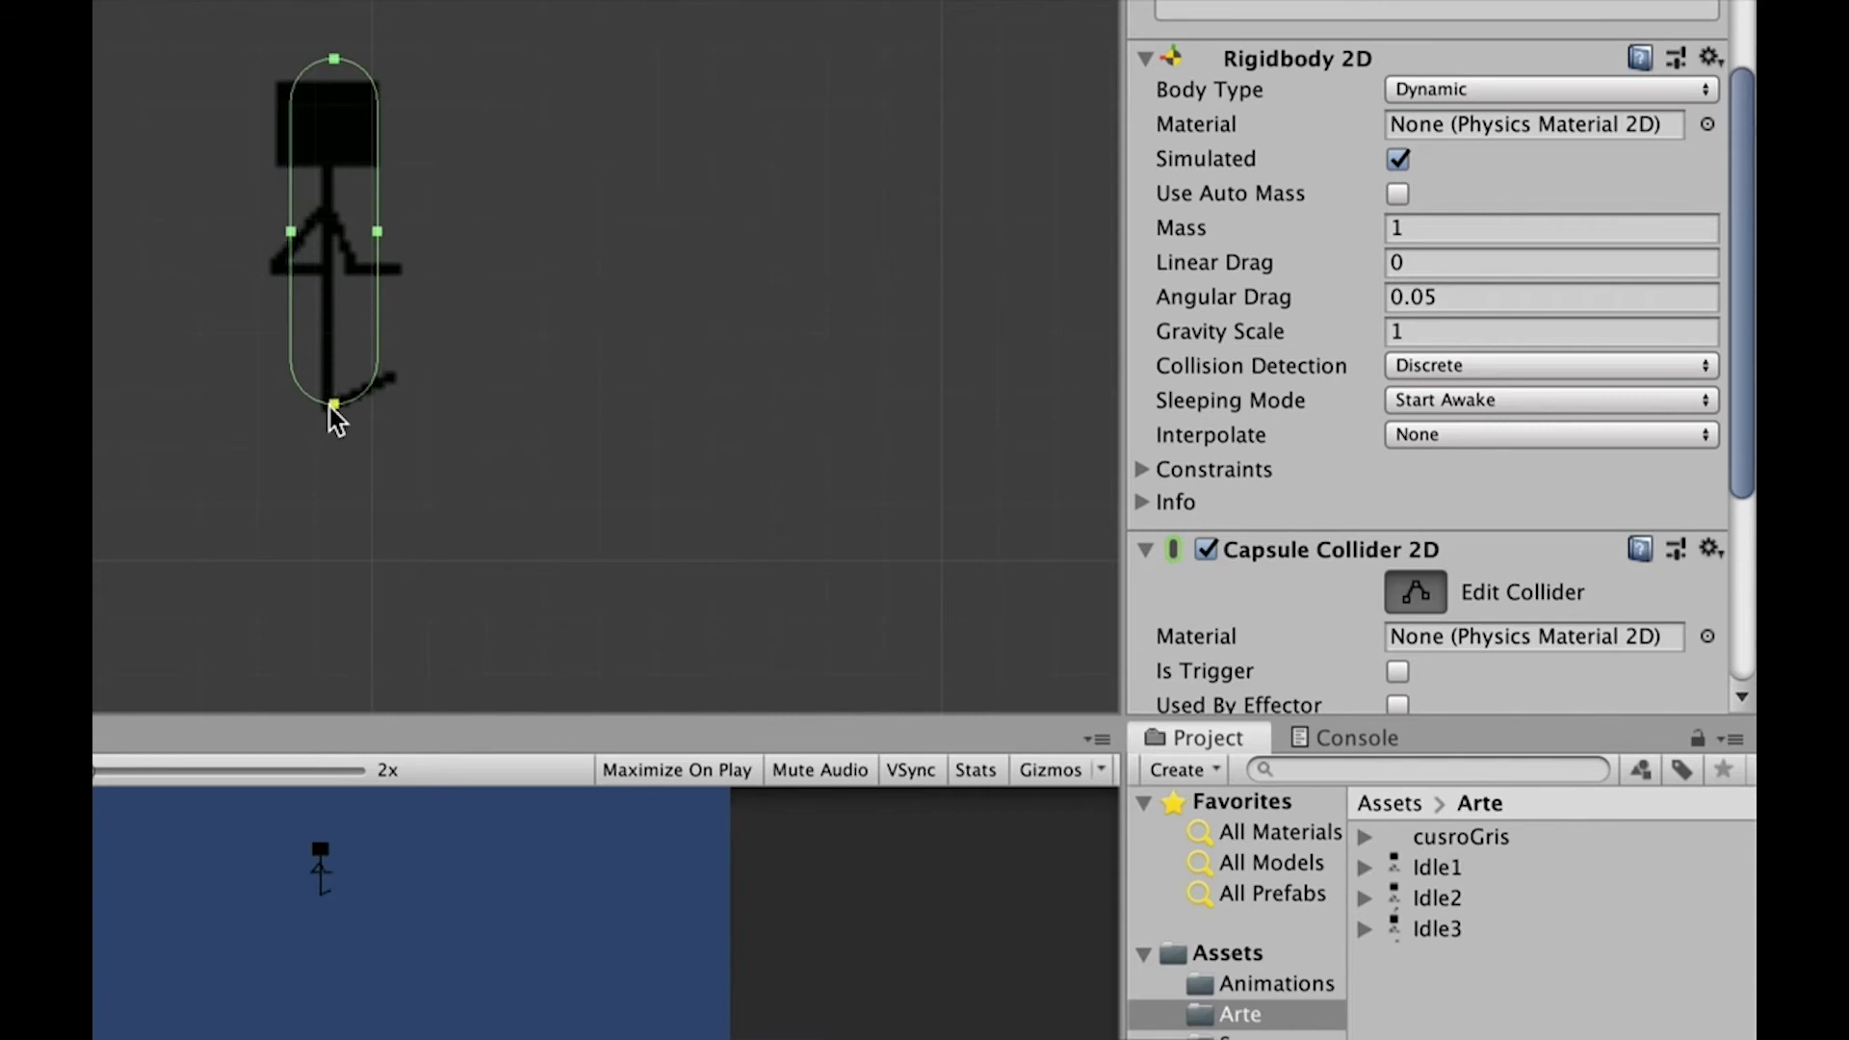
{"action": "left_click_drag", "start_coordinate": [334, 60], "coordinate": [331, 81]}
{"action": "left_click_drag", "start_coordinate": [335, 403], "coordinate": [330, 423]}
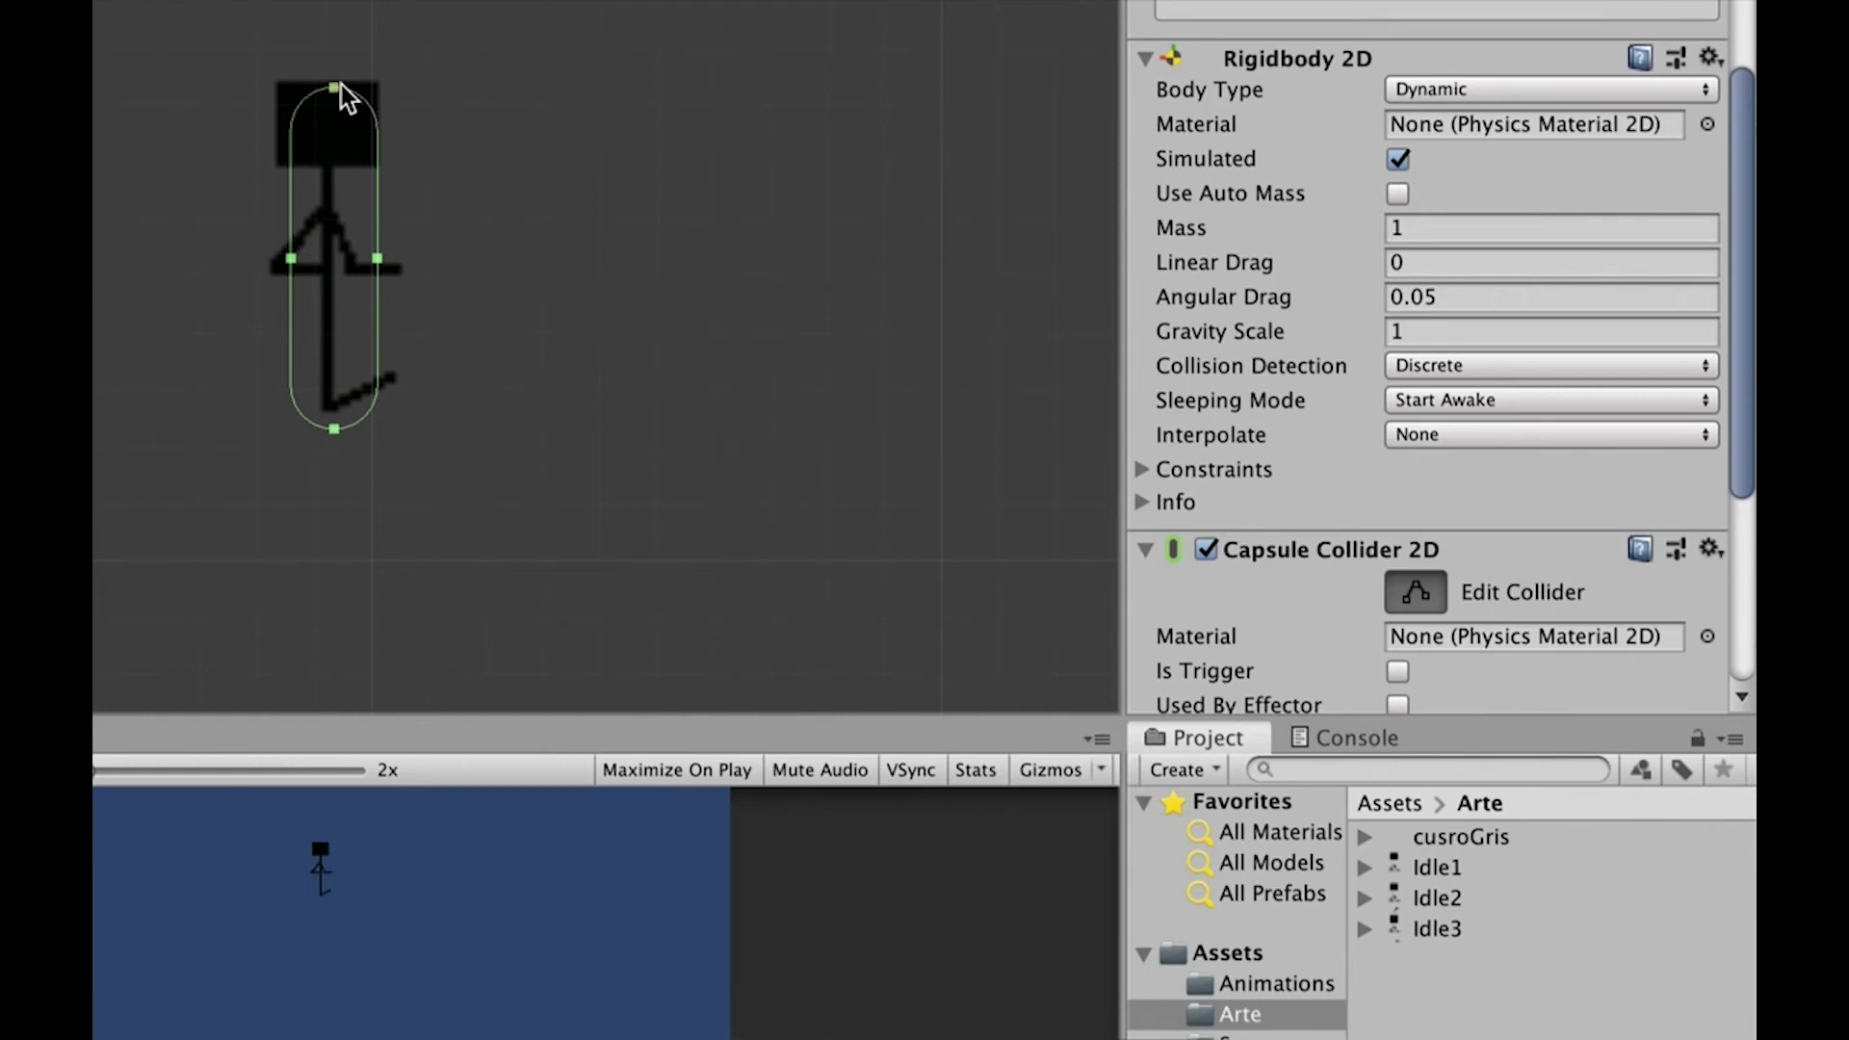
{"action": "left_click_drag", "start_coordinate": [380, 257], "coordinate": [376, 257]}
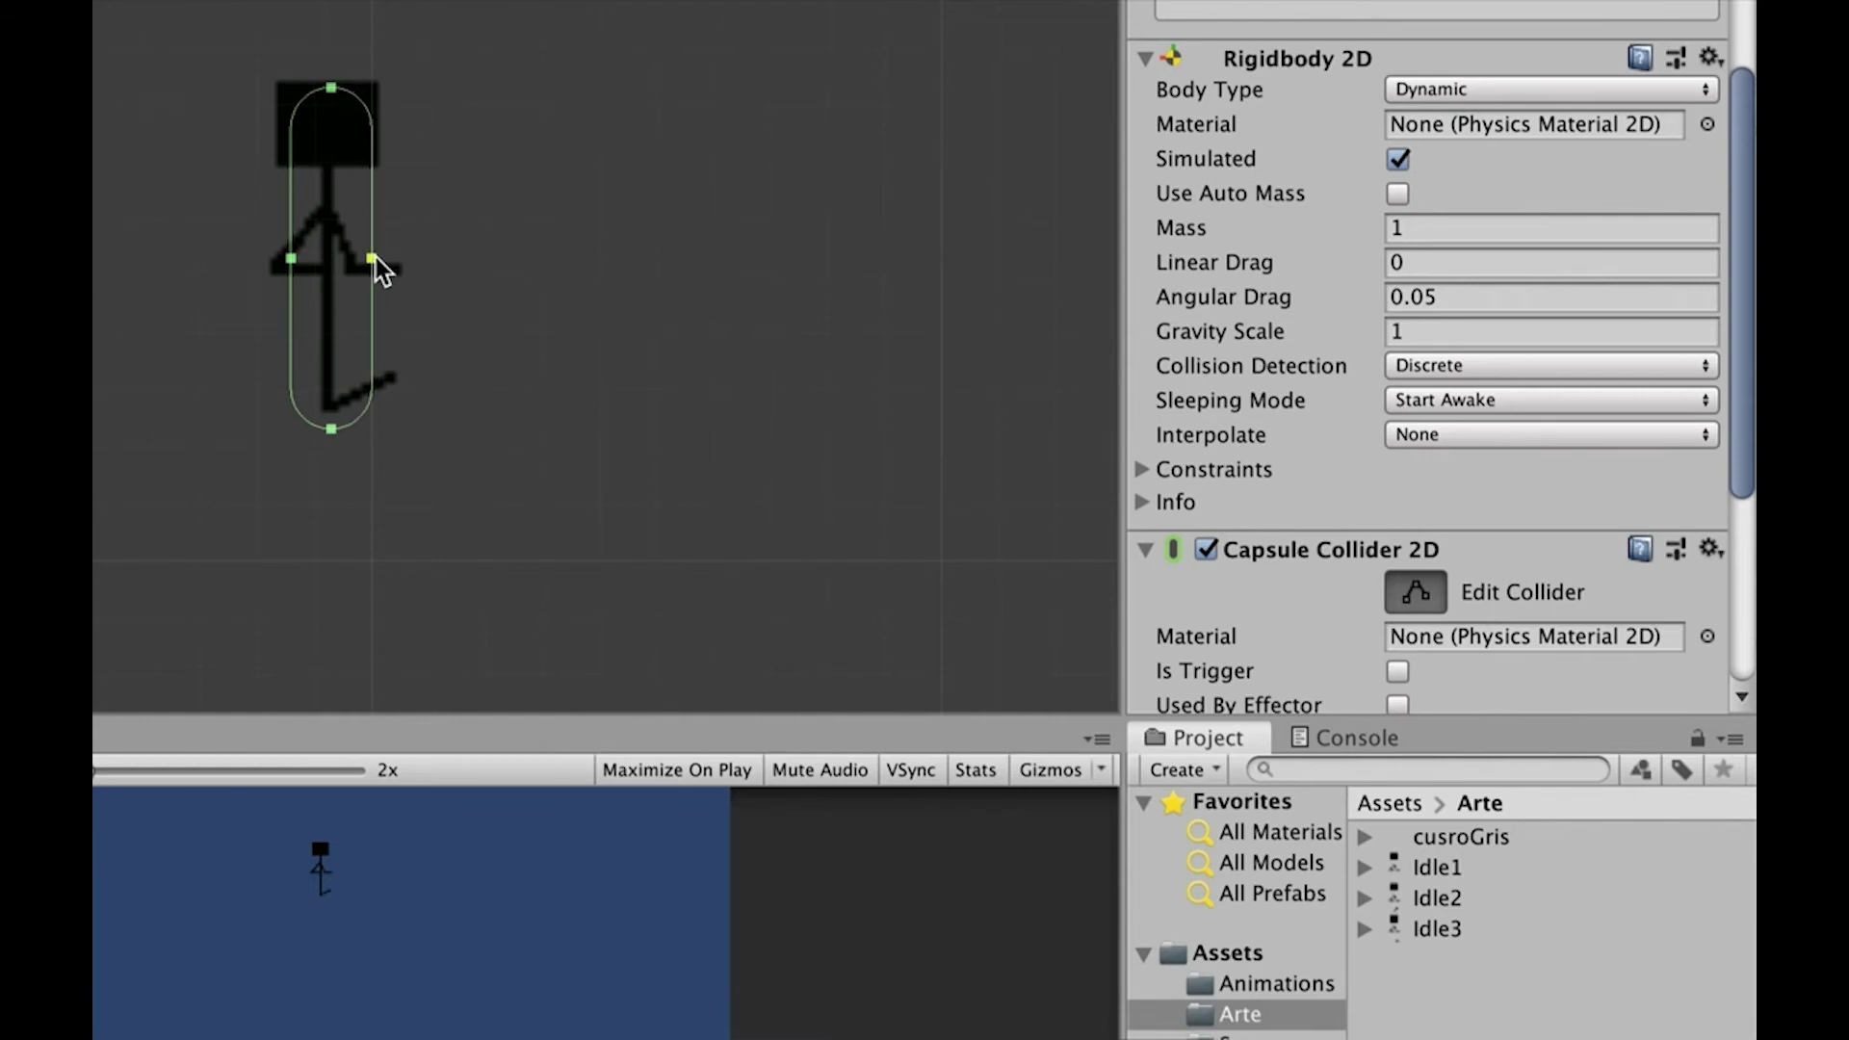
{"action": "left_click_drag", "start_coordinate": [291, 257], "coordinate": [291, 257]}
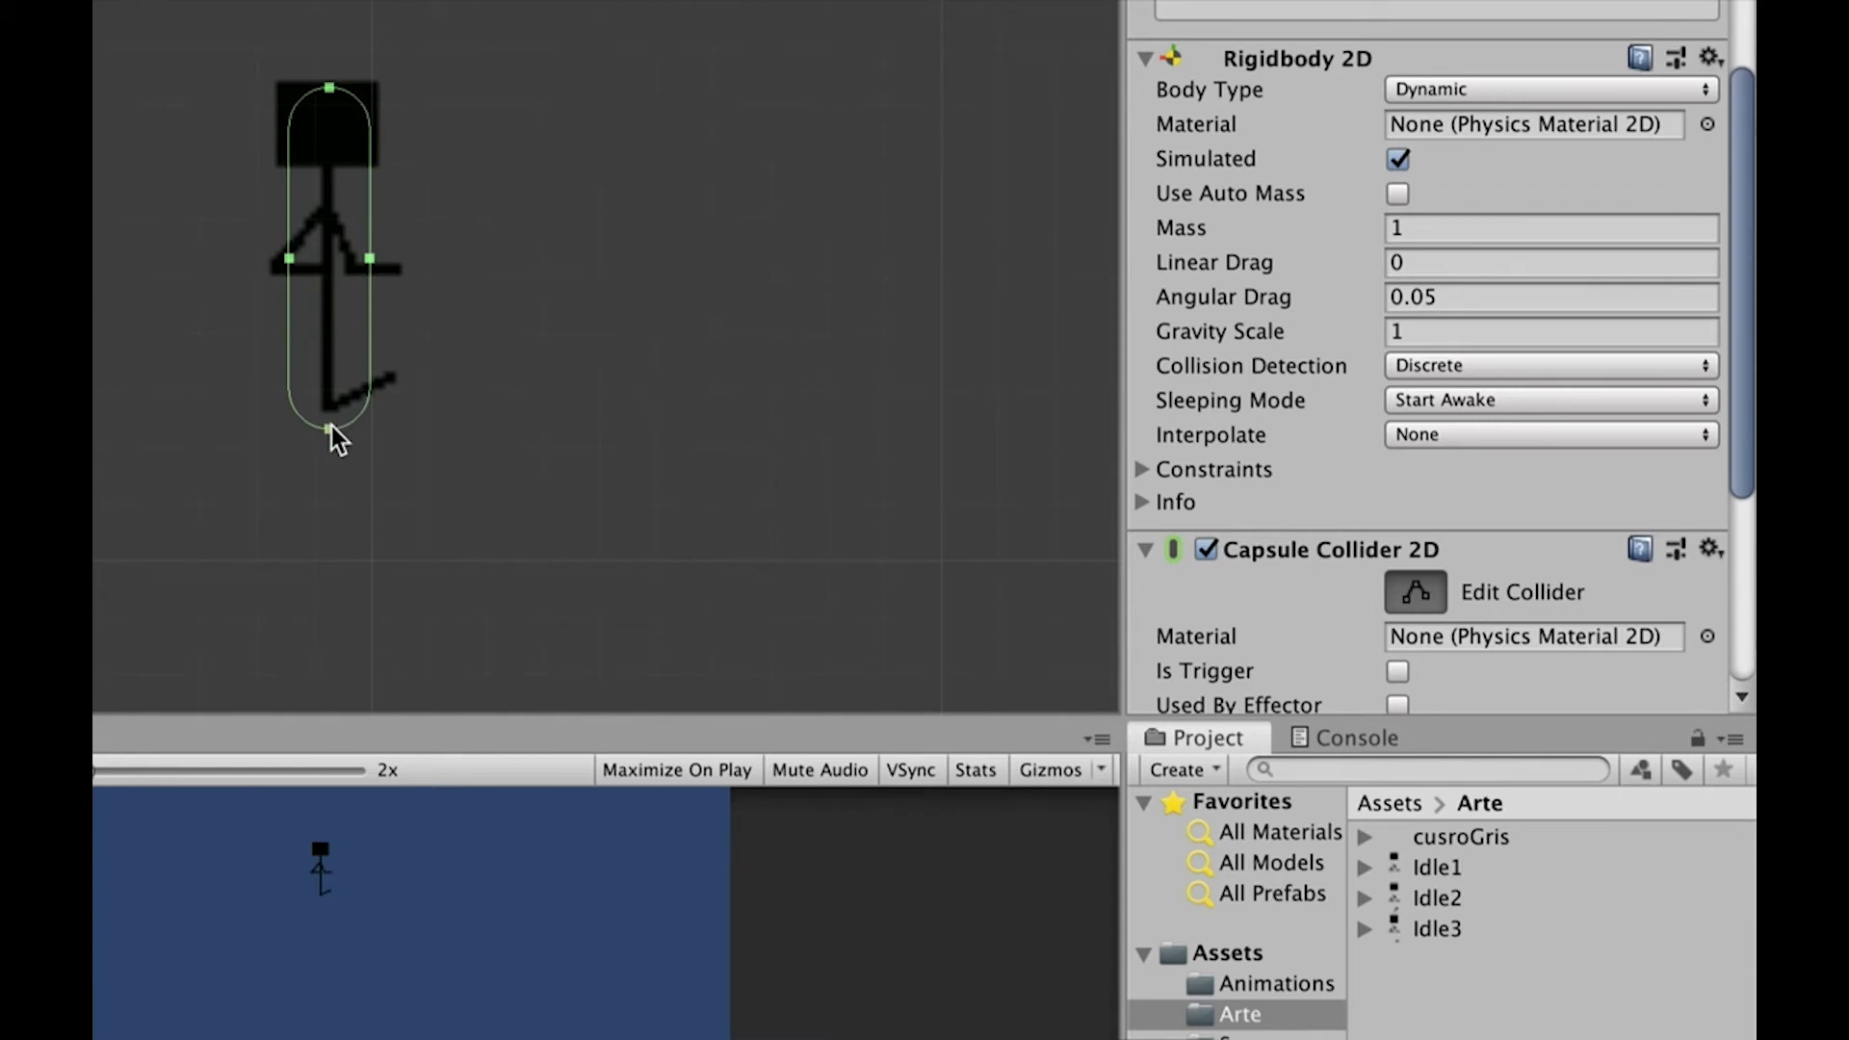
{"action": "left_click_drag", "start_coordinate": [327, 429], "coordinate": [328, 406]}
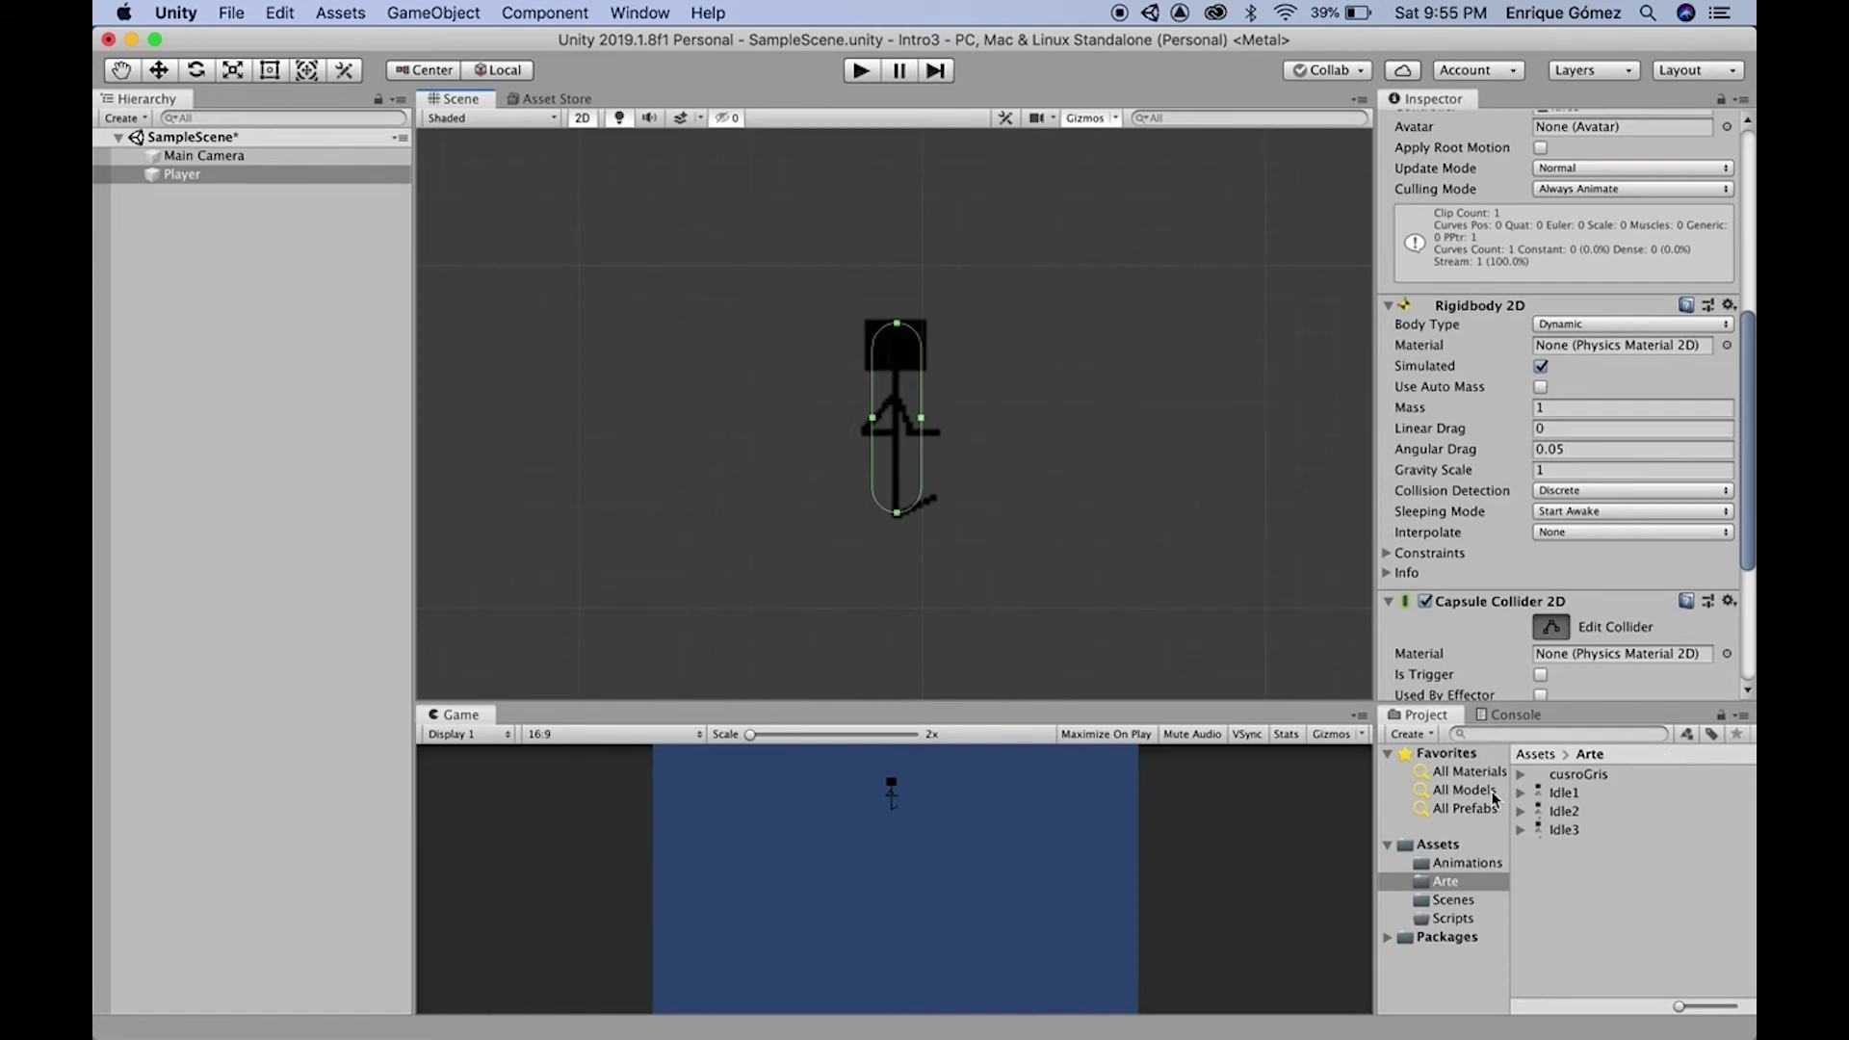
Toggle fullscreen off and back on with F11, then select the cusroGris sprite asset
{"action": "key", "text": "F11"}
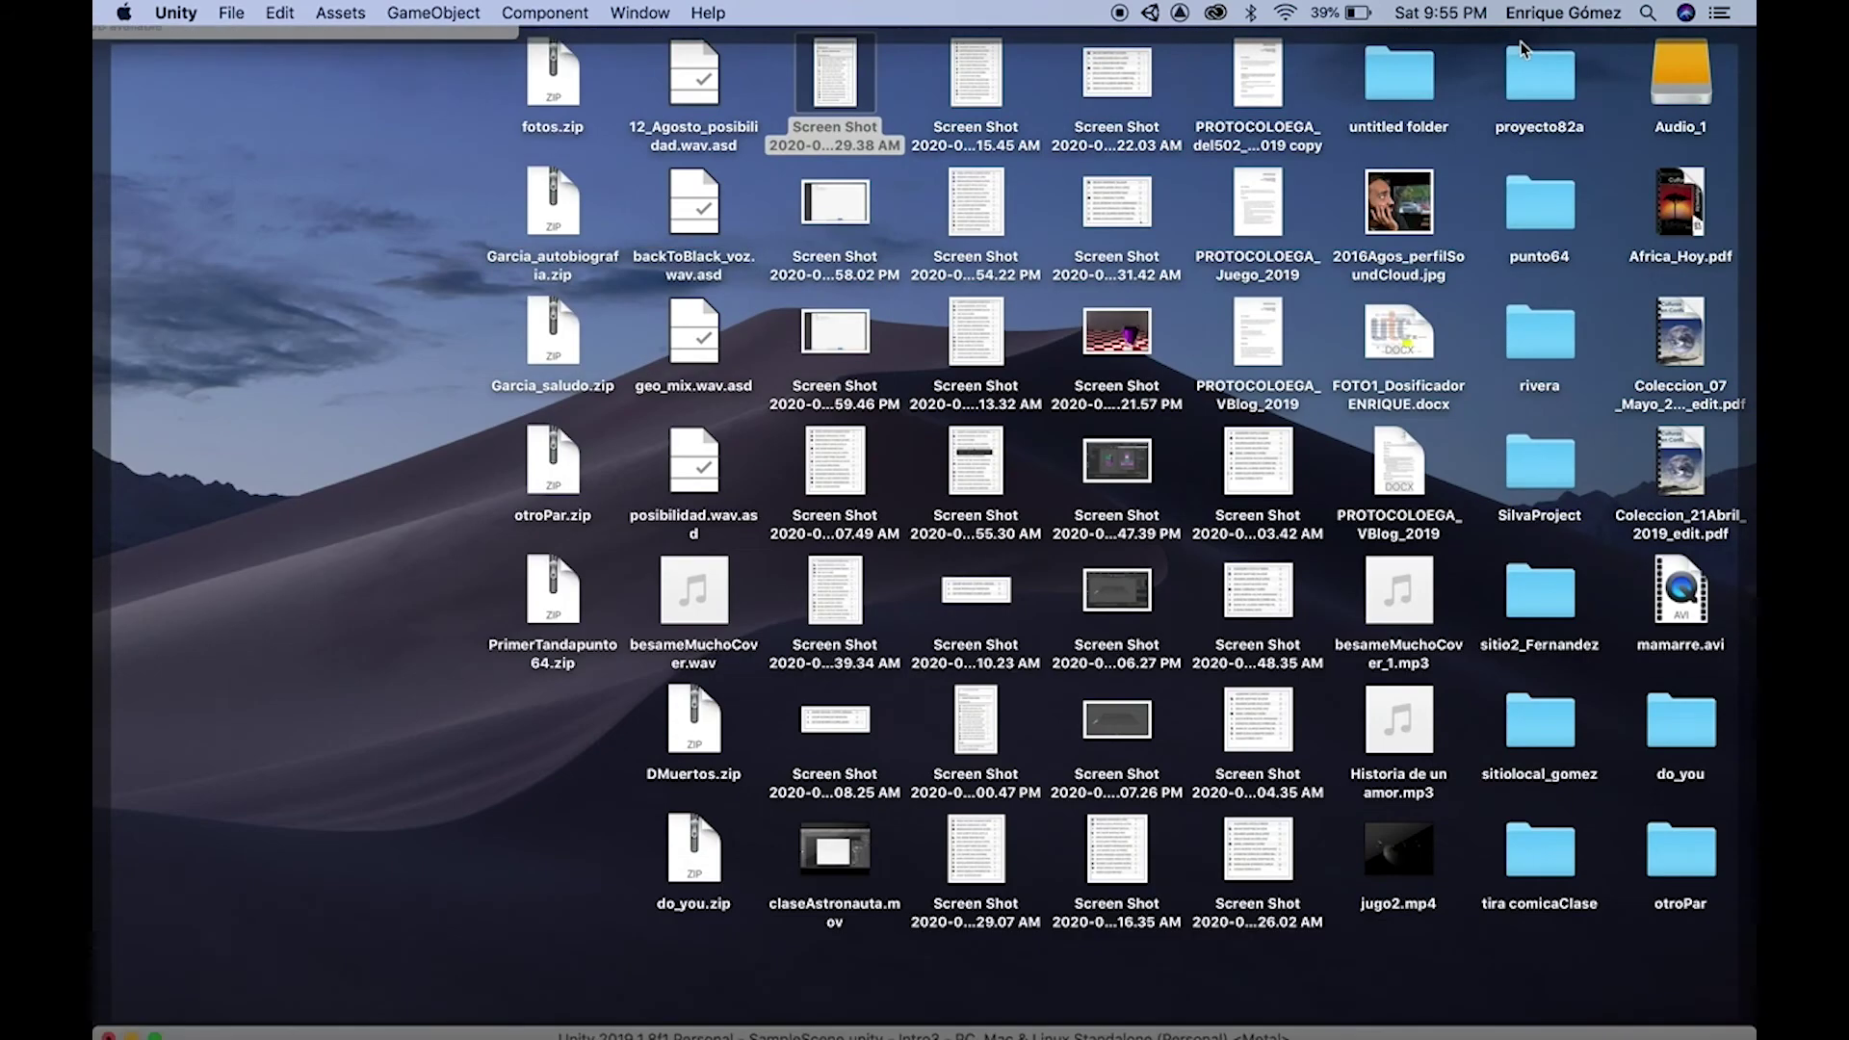
{"action": "key", "text": "F11"}
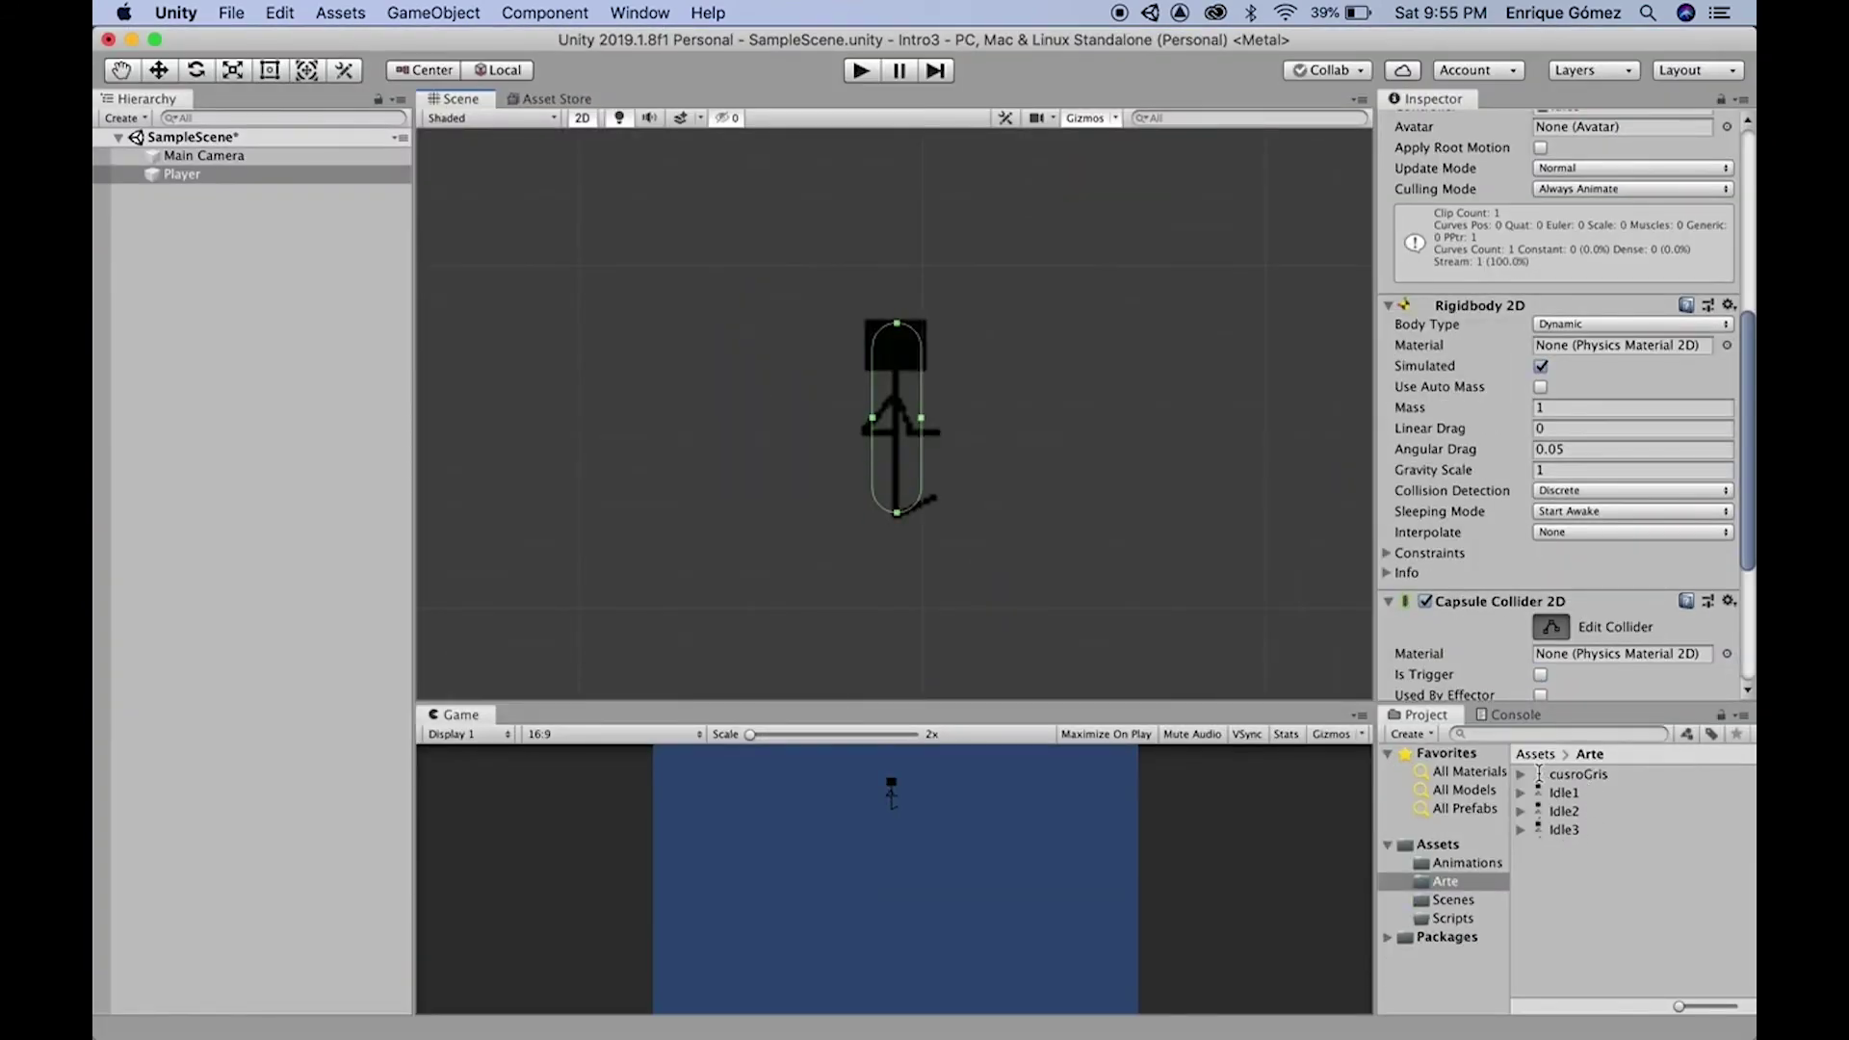
{"action": "left_click", "coordinate": [1589, 782]}
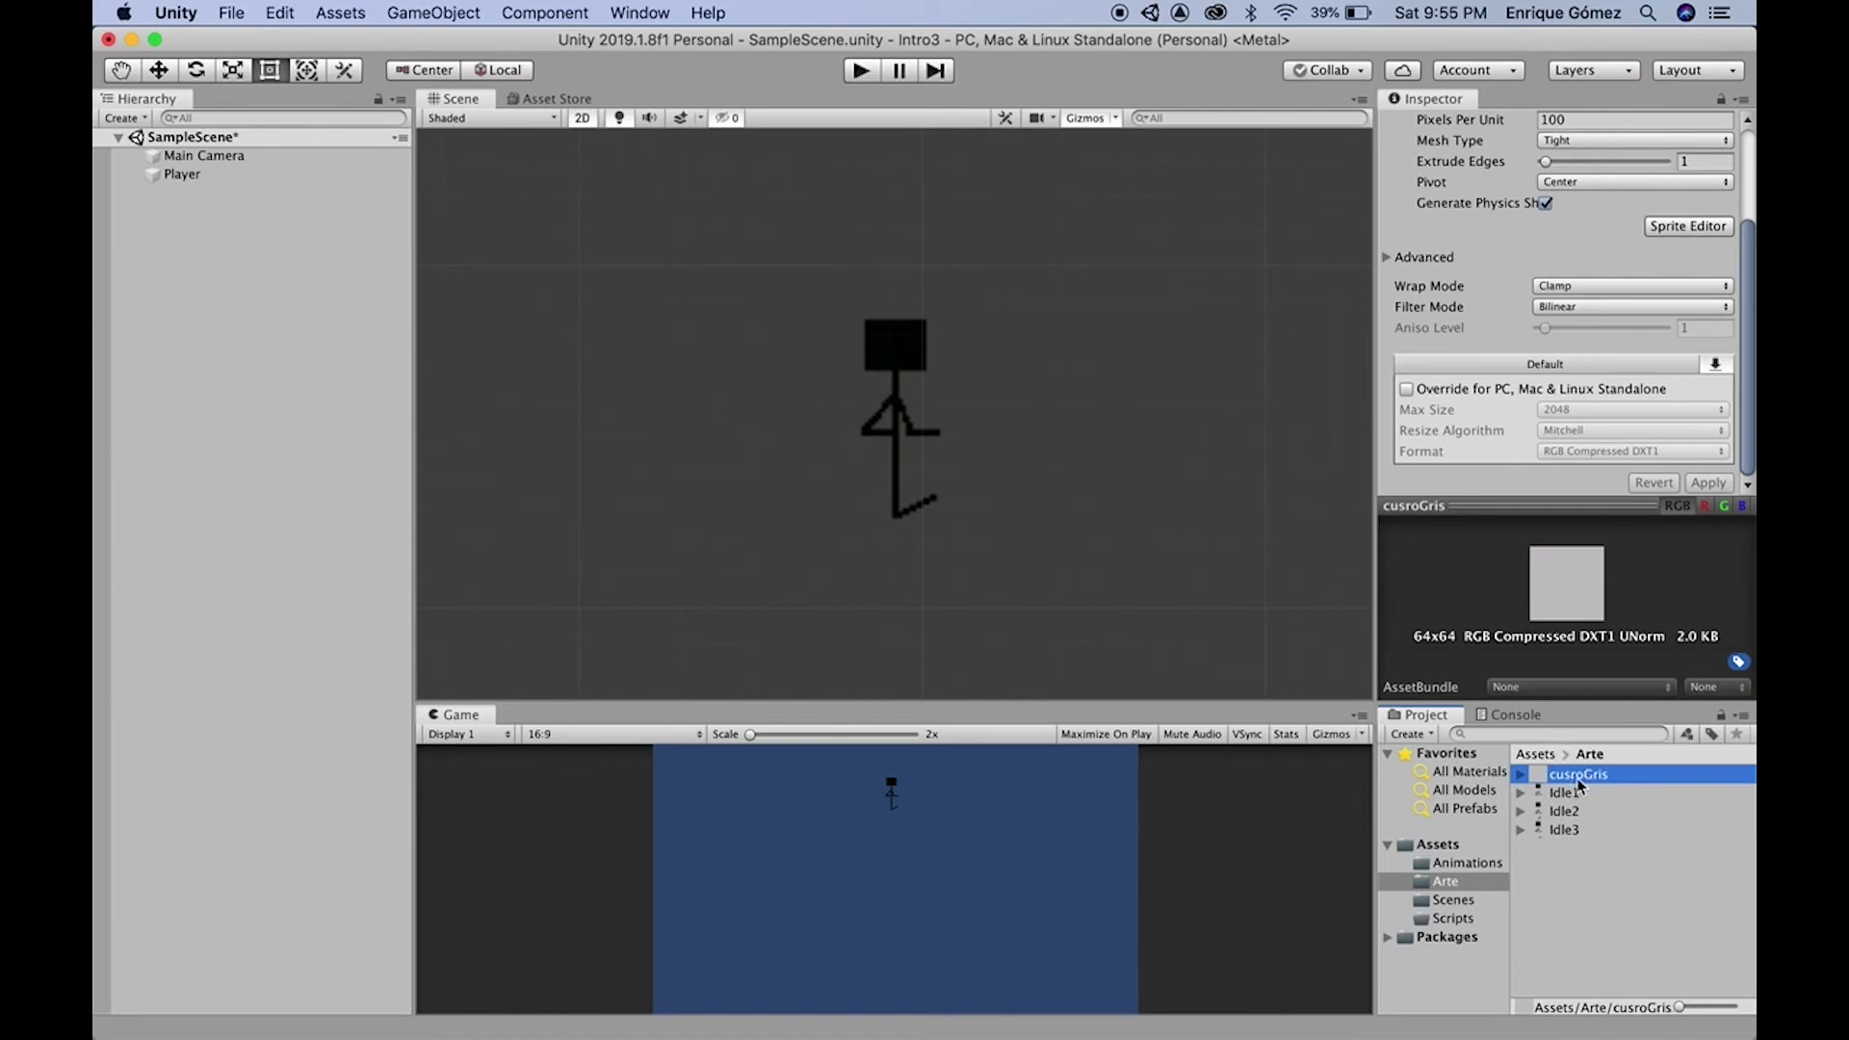
Drop the cusroGris sprite into the Scene below the Player and recenter the view on both
{"action": "left_click_drag", "start_coordinate": [1576, 782], "coordinate": [899, 649]}
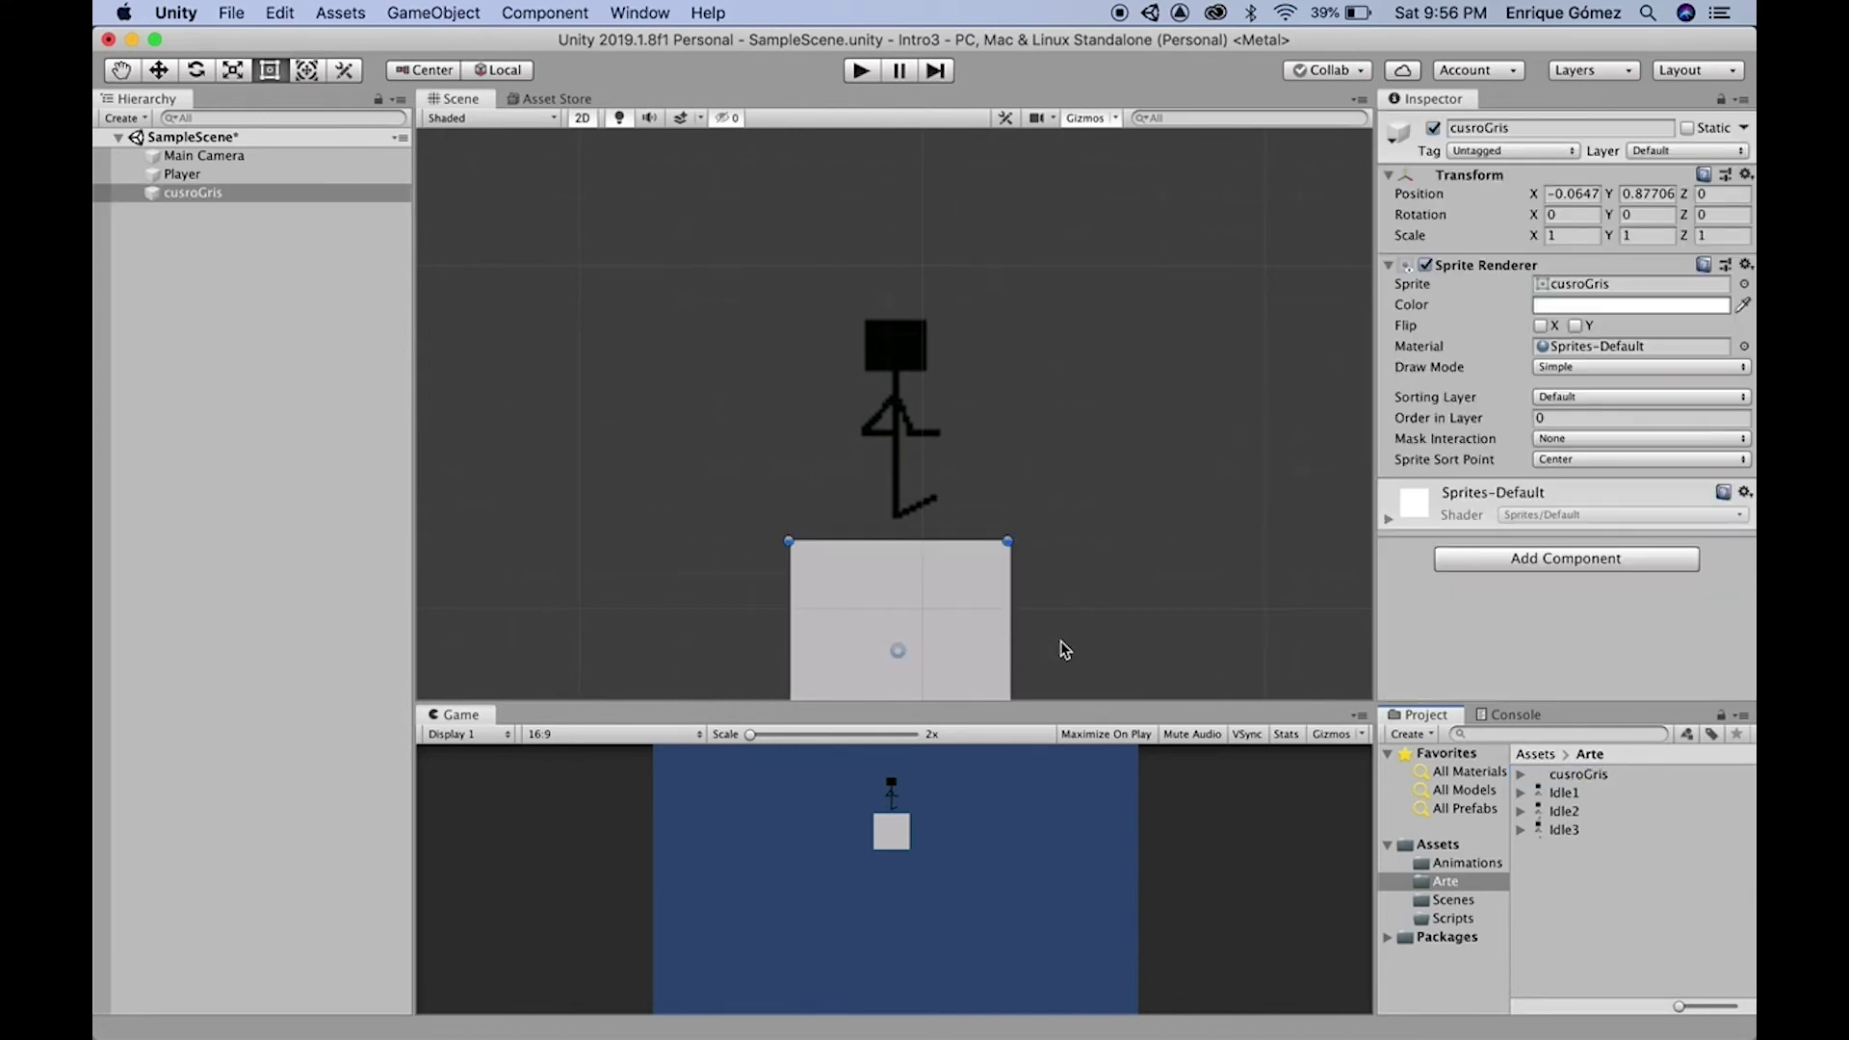
{"action": "scroll", "coordinate": [1063, 649], "scroll_direction": "down", "scroll_amount": 2}
{"action": "scroll", "coordinate": [1063, 649], "scroll_direction": "down", "scroll_amount": 2}
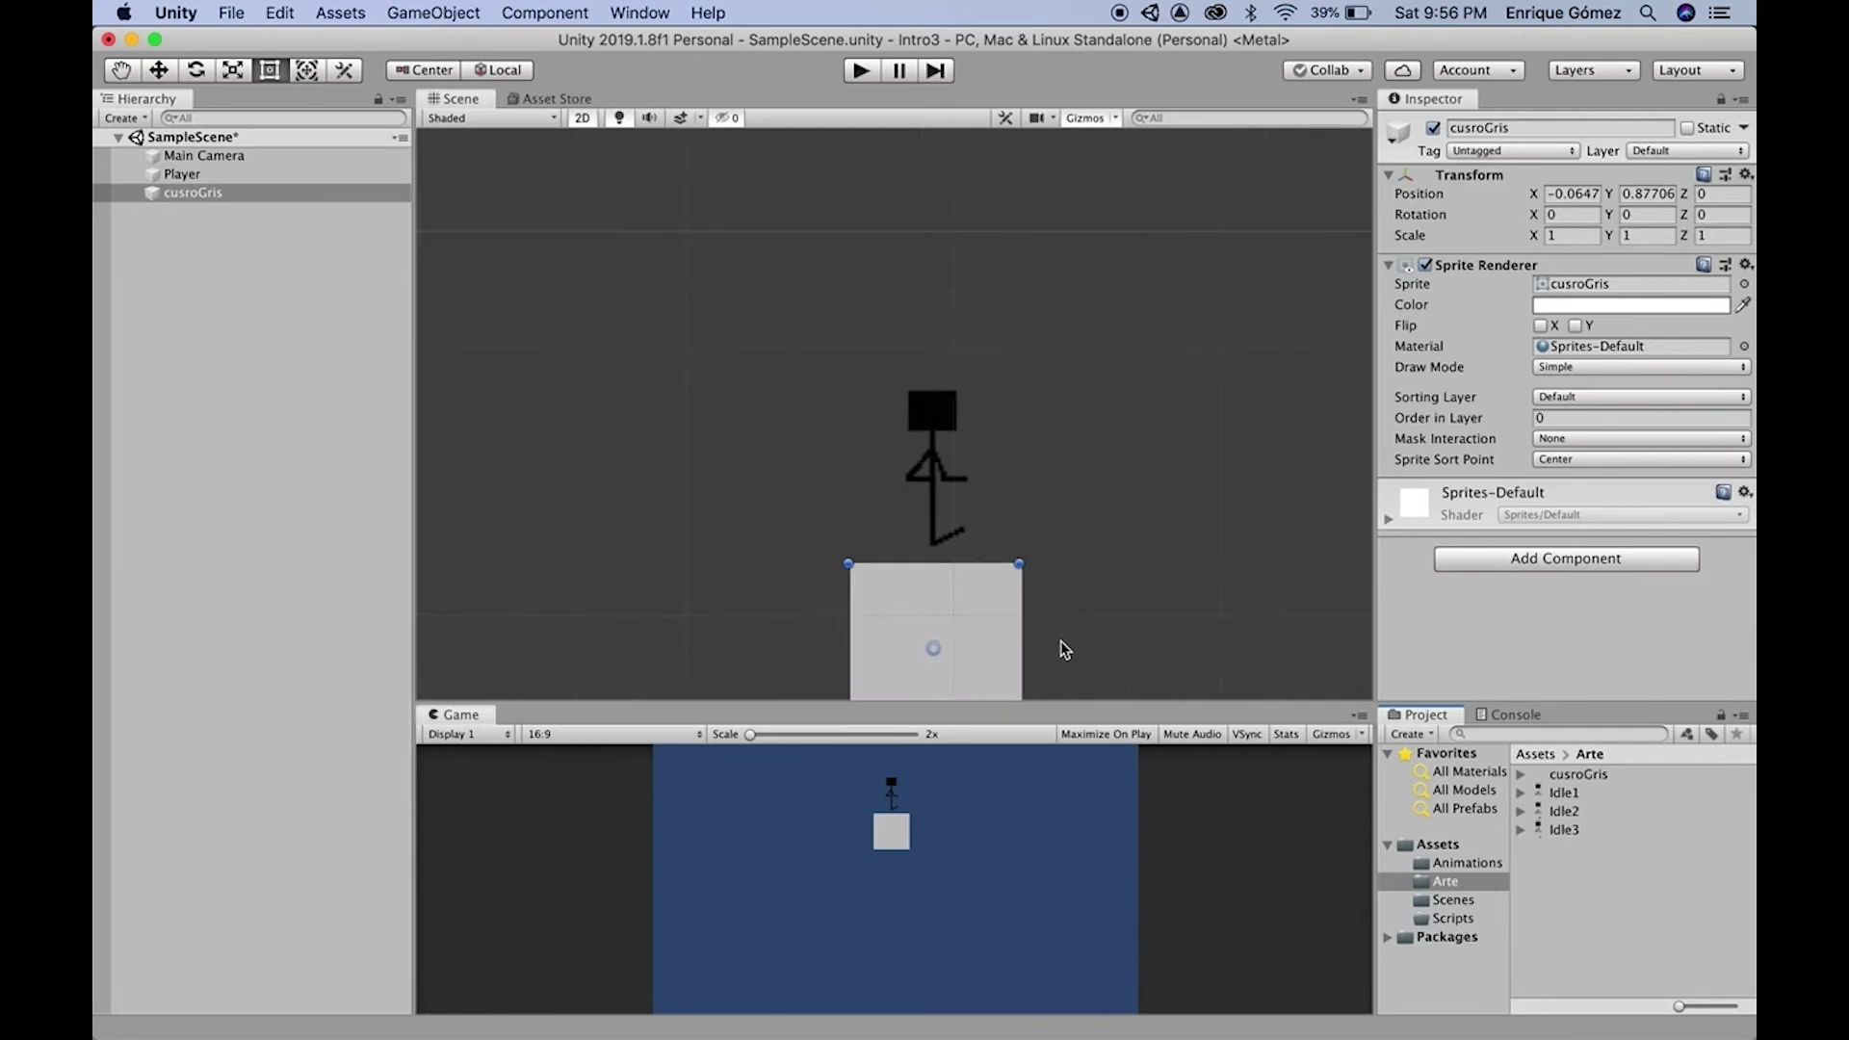
{"action": "scroll", "coordinate": [1069, 651], "scroll_direction": "down", "scroll_amount": 2}
{"action": "scroll", "coordinate": [1071, 651], "scroll_direction": "down", "scroll_amount": 1}
{"action": "scroll", "coordinate": [1071, 651], "scroll_direction": "down", "scroll_amount": 1}
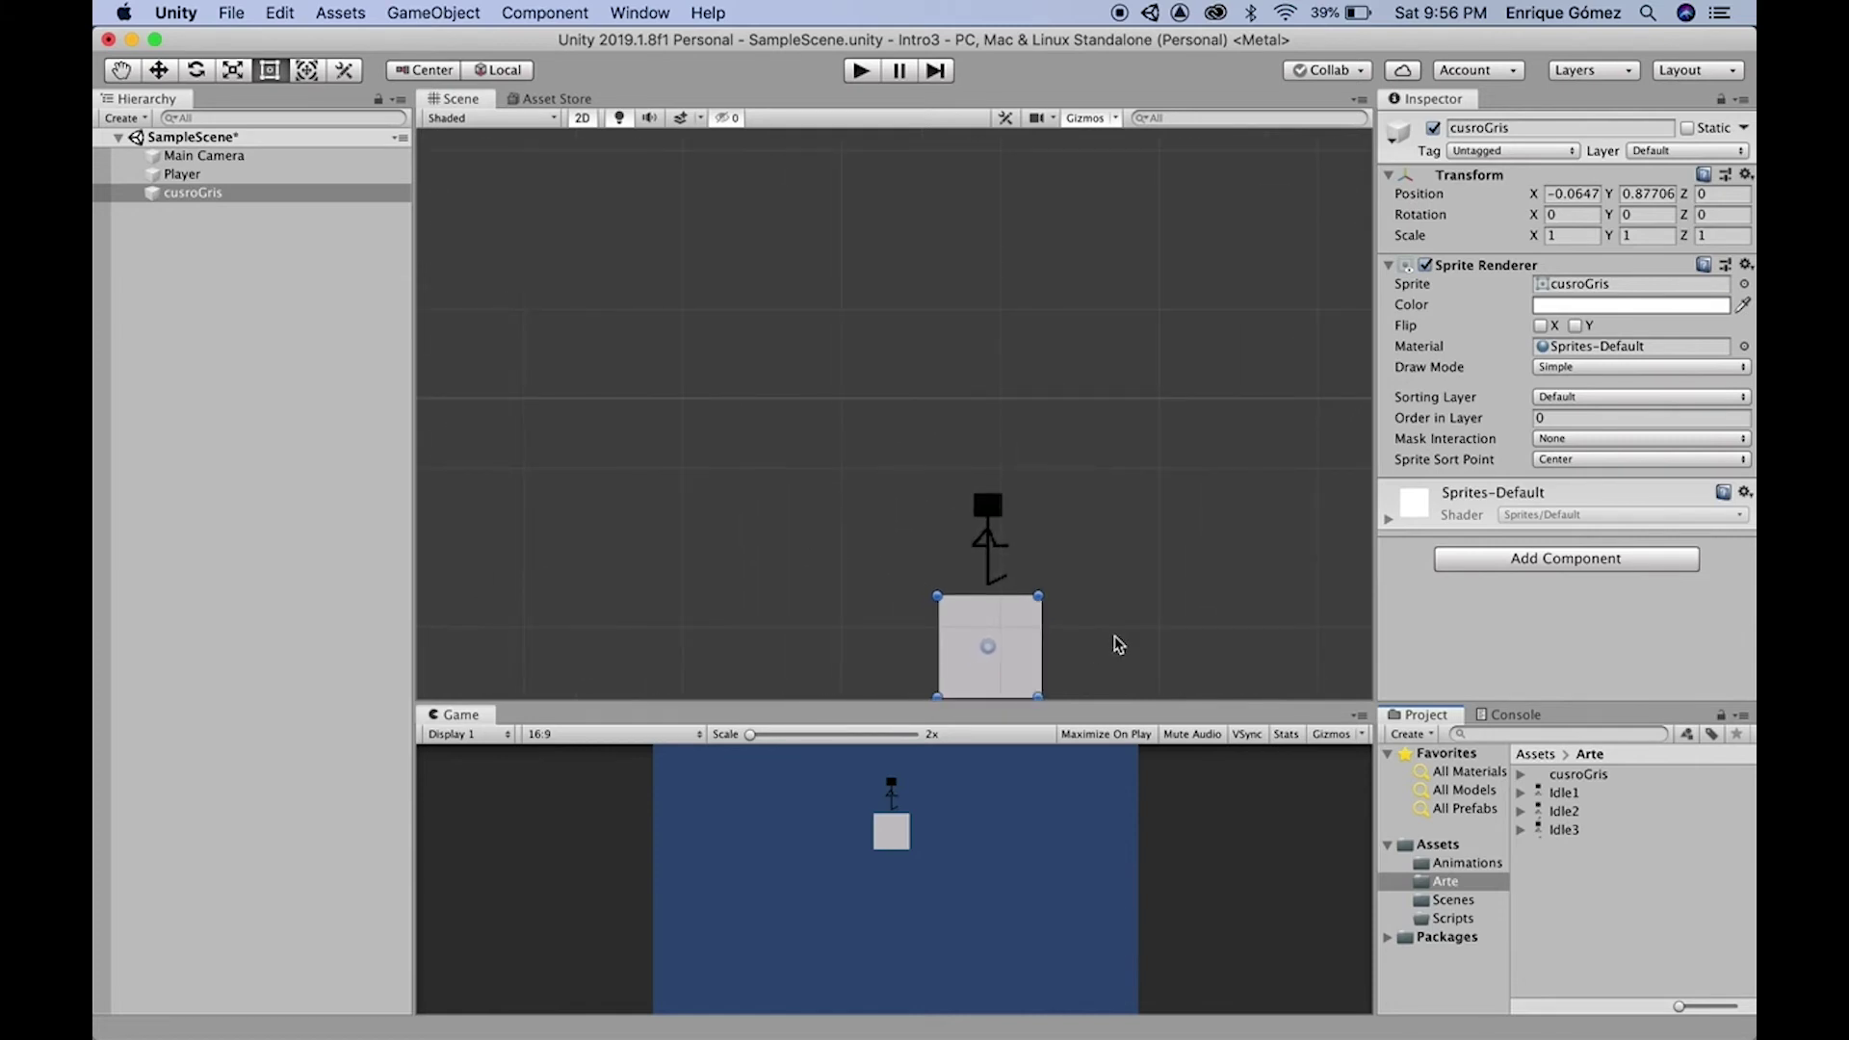
{"action": "middle_click_drag", "start_coordinate": [1163, 645], "coordinate": [1086, 409]}
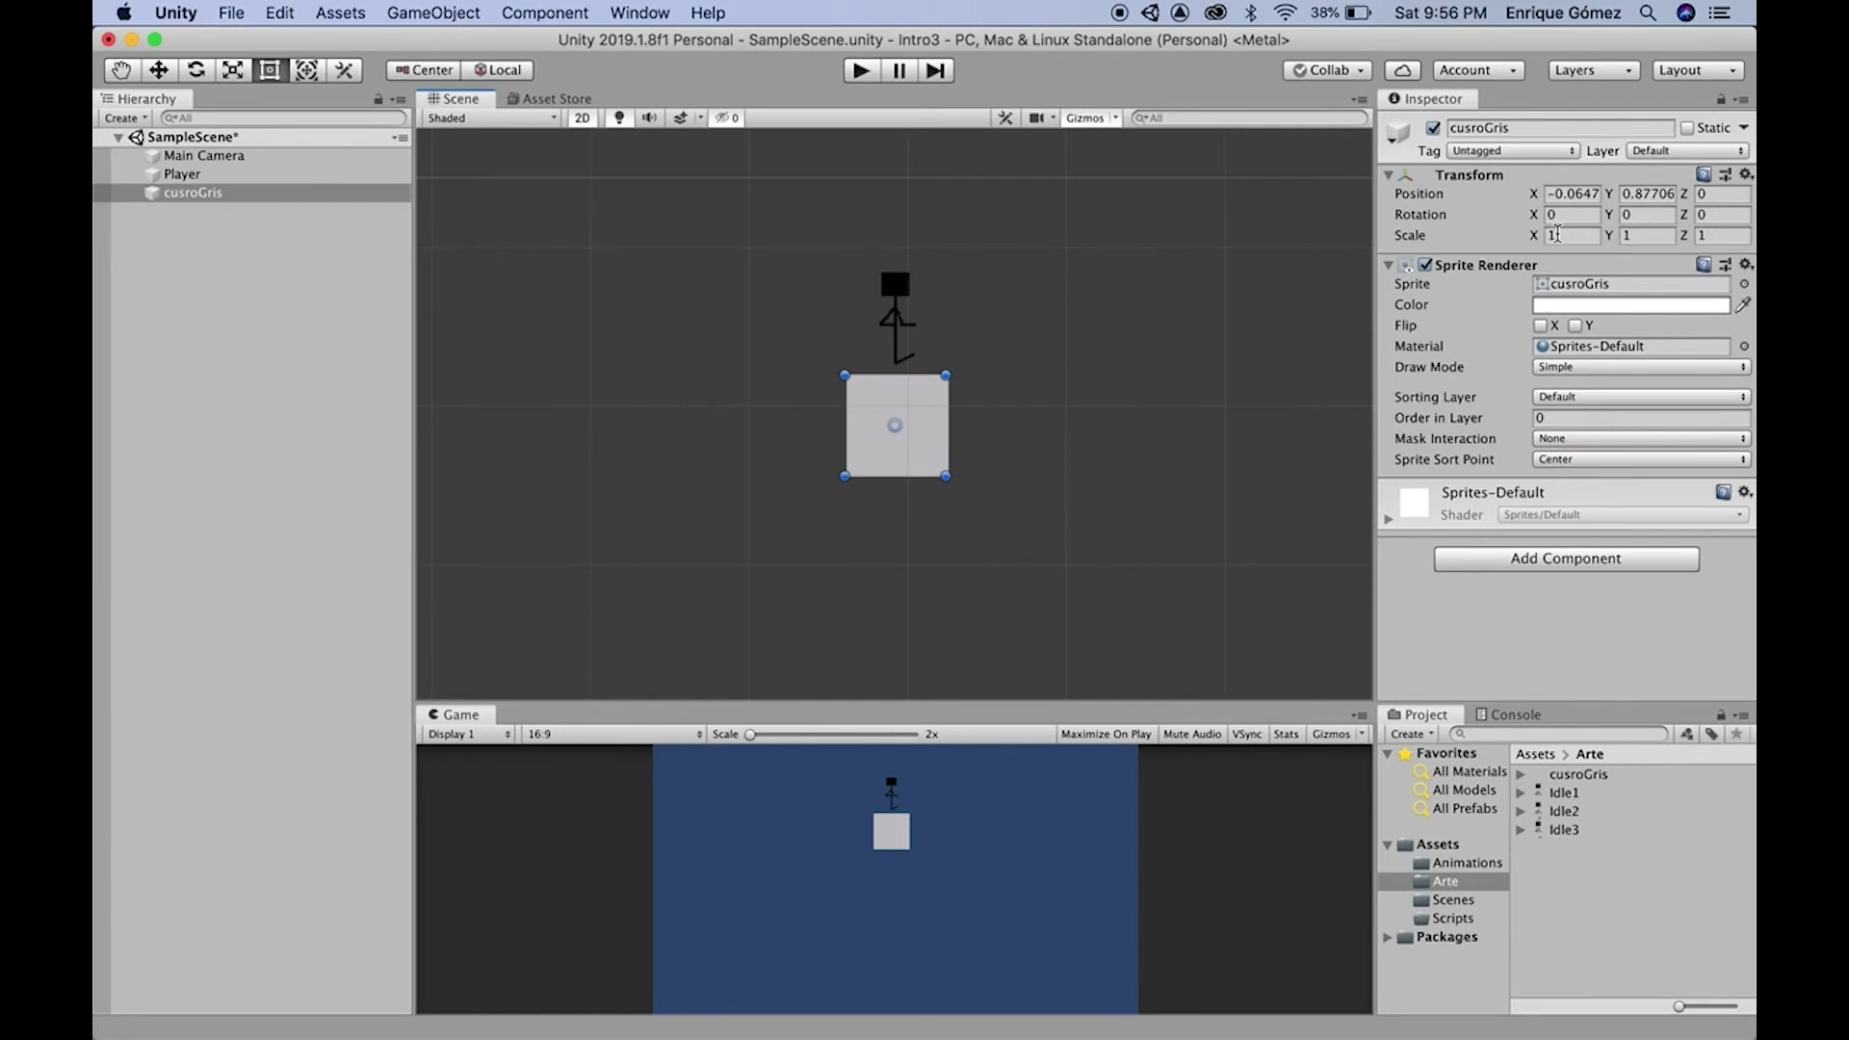
Set the cusroGris Transform Scale to X 10 and Y 0.5
{"action": "left_click", "coordinate": [1558, 234]}
{"action": "type", "text": "10"}
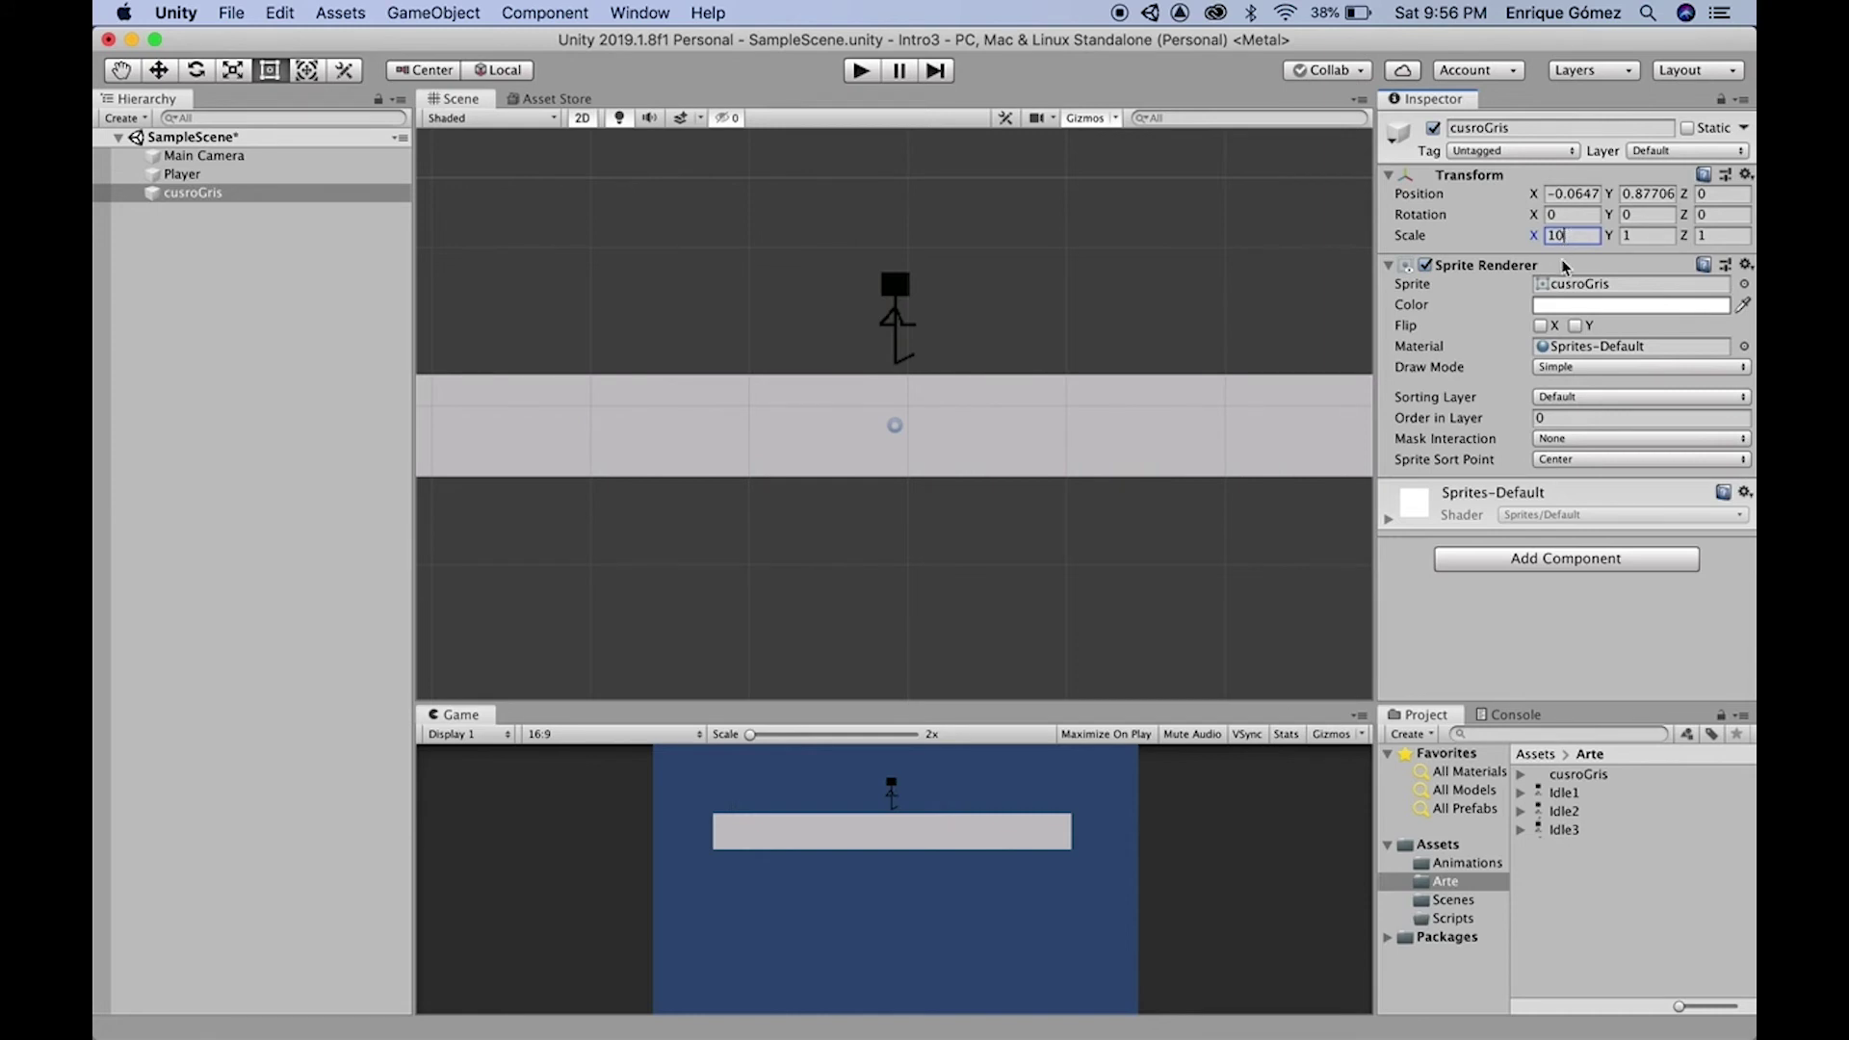
{"action": "left_click", "coordinate": [1637, 236]}
{"action": "type", "text": ".5"}
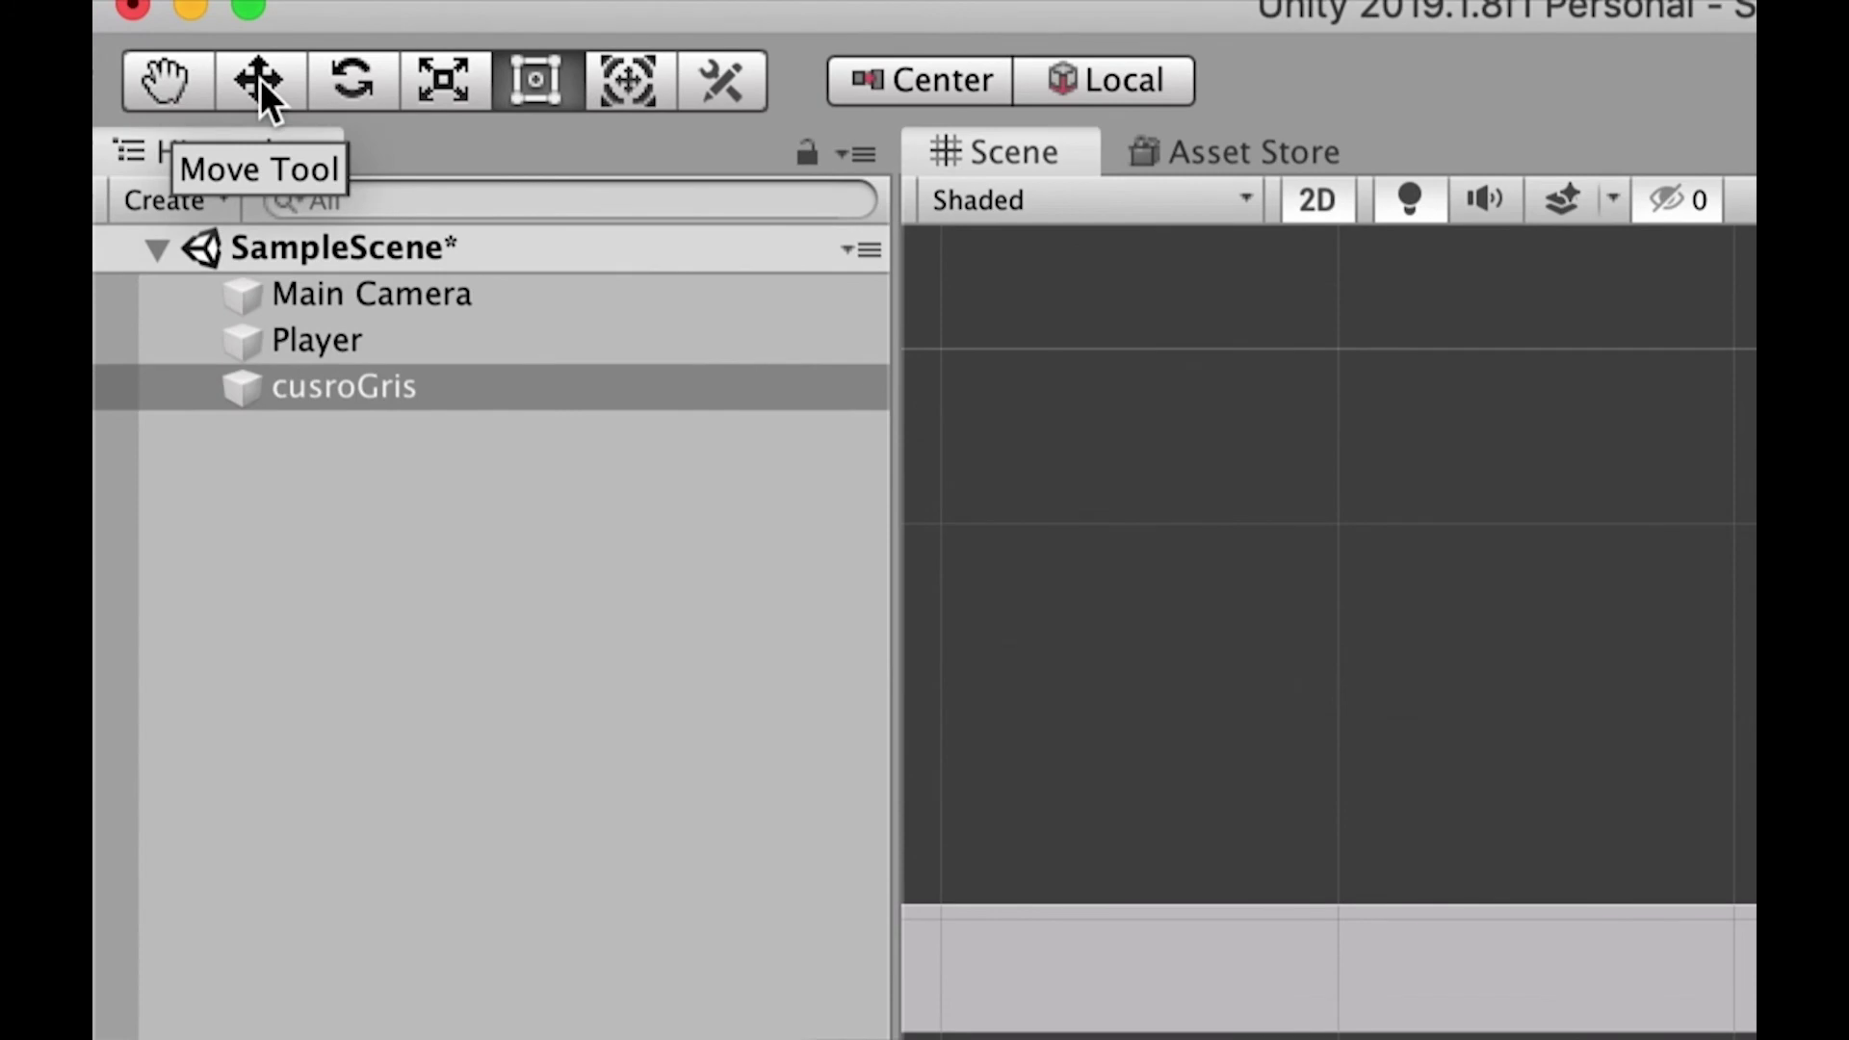
Use the Move Tool to drag the grey floor down to Position Y 0.148
{"action": "left_click", "coordinate": [260, 79]}
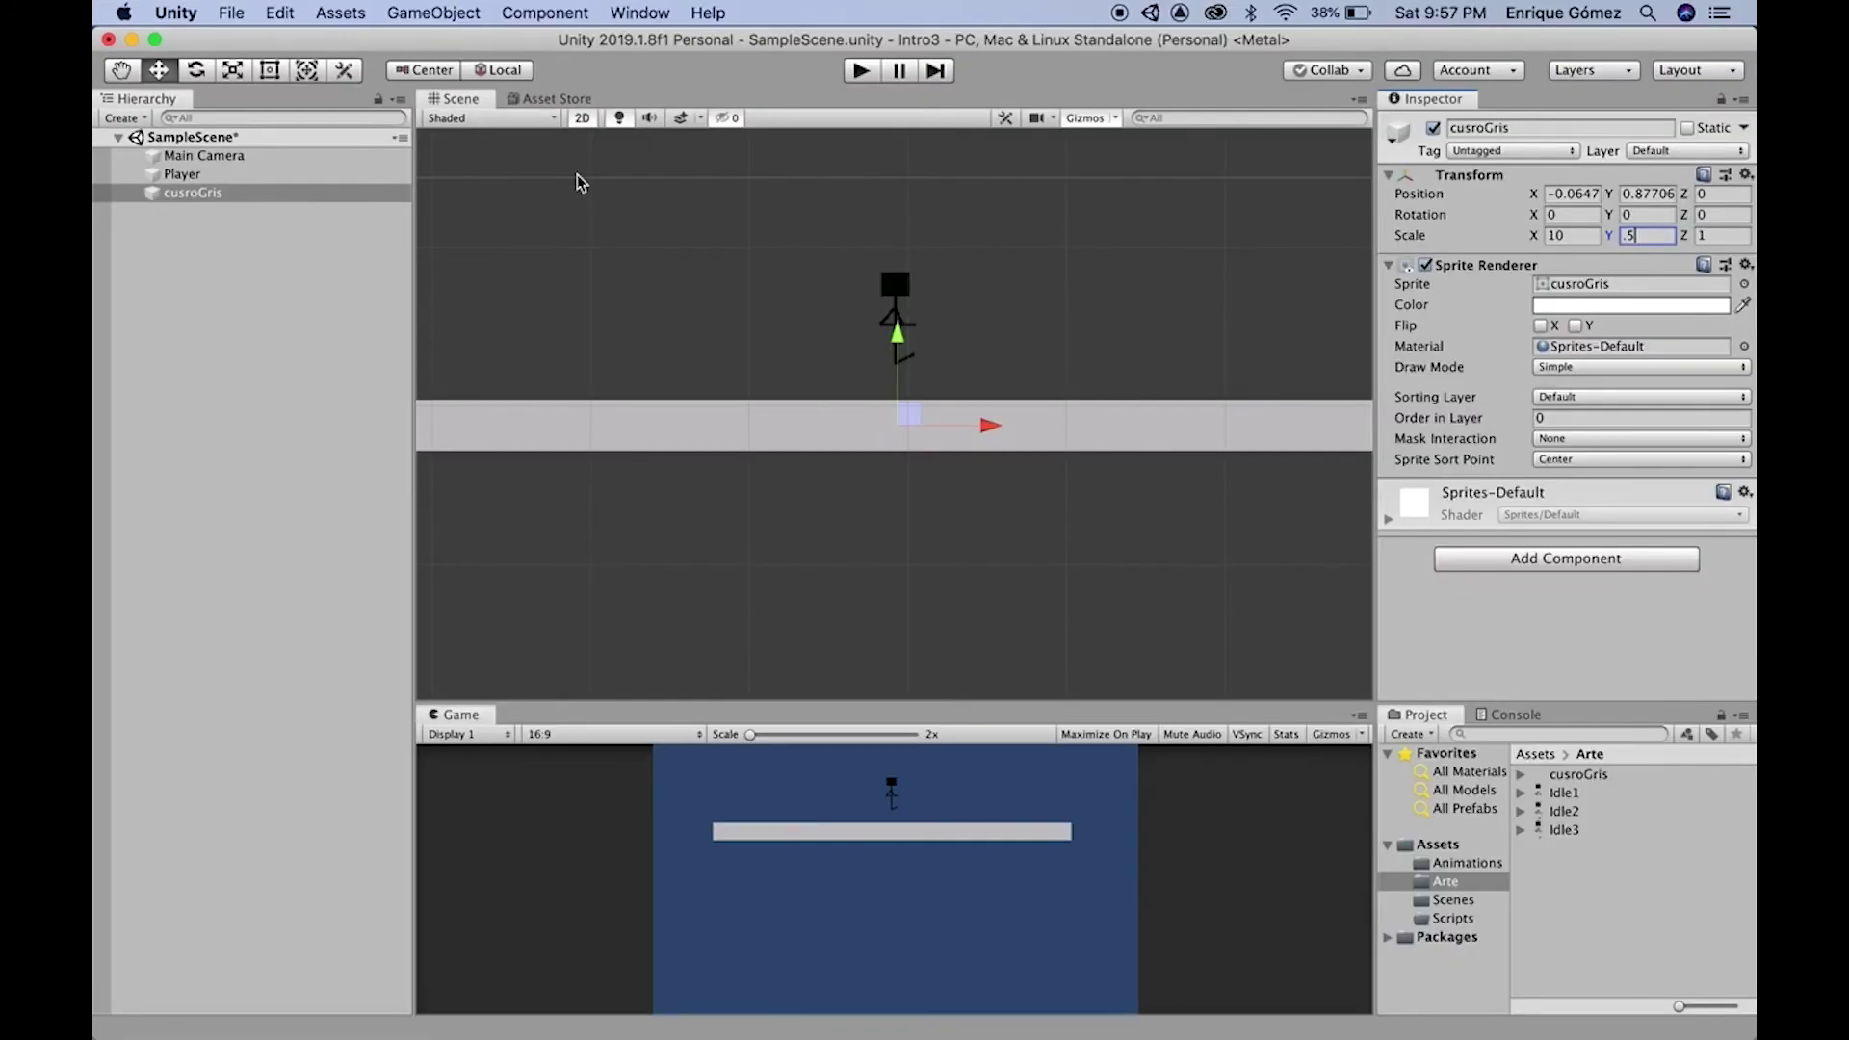
{"action": "left_click_drag", "start_coordinate": [897, 348], "coordinate": [890, 453]}
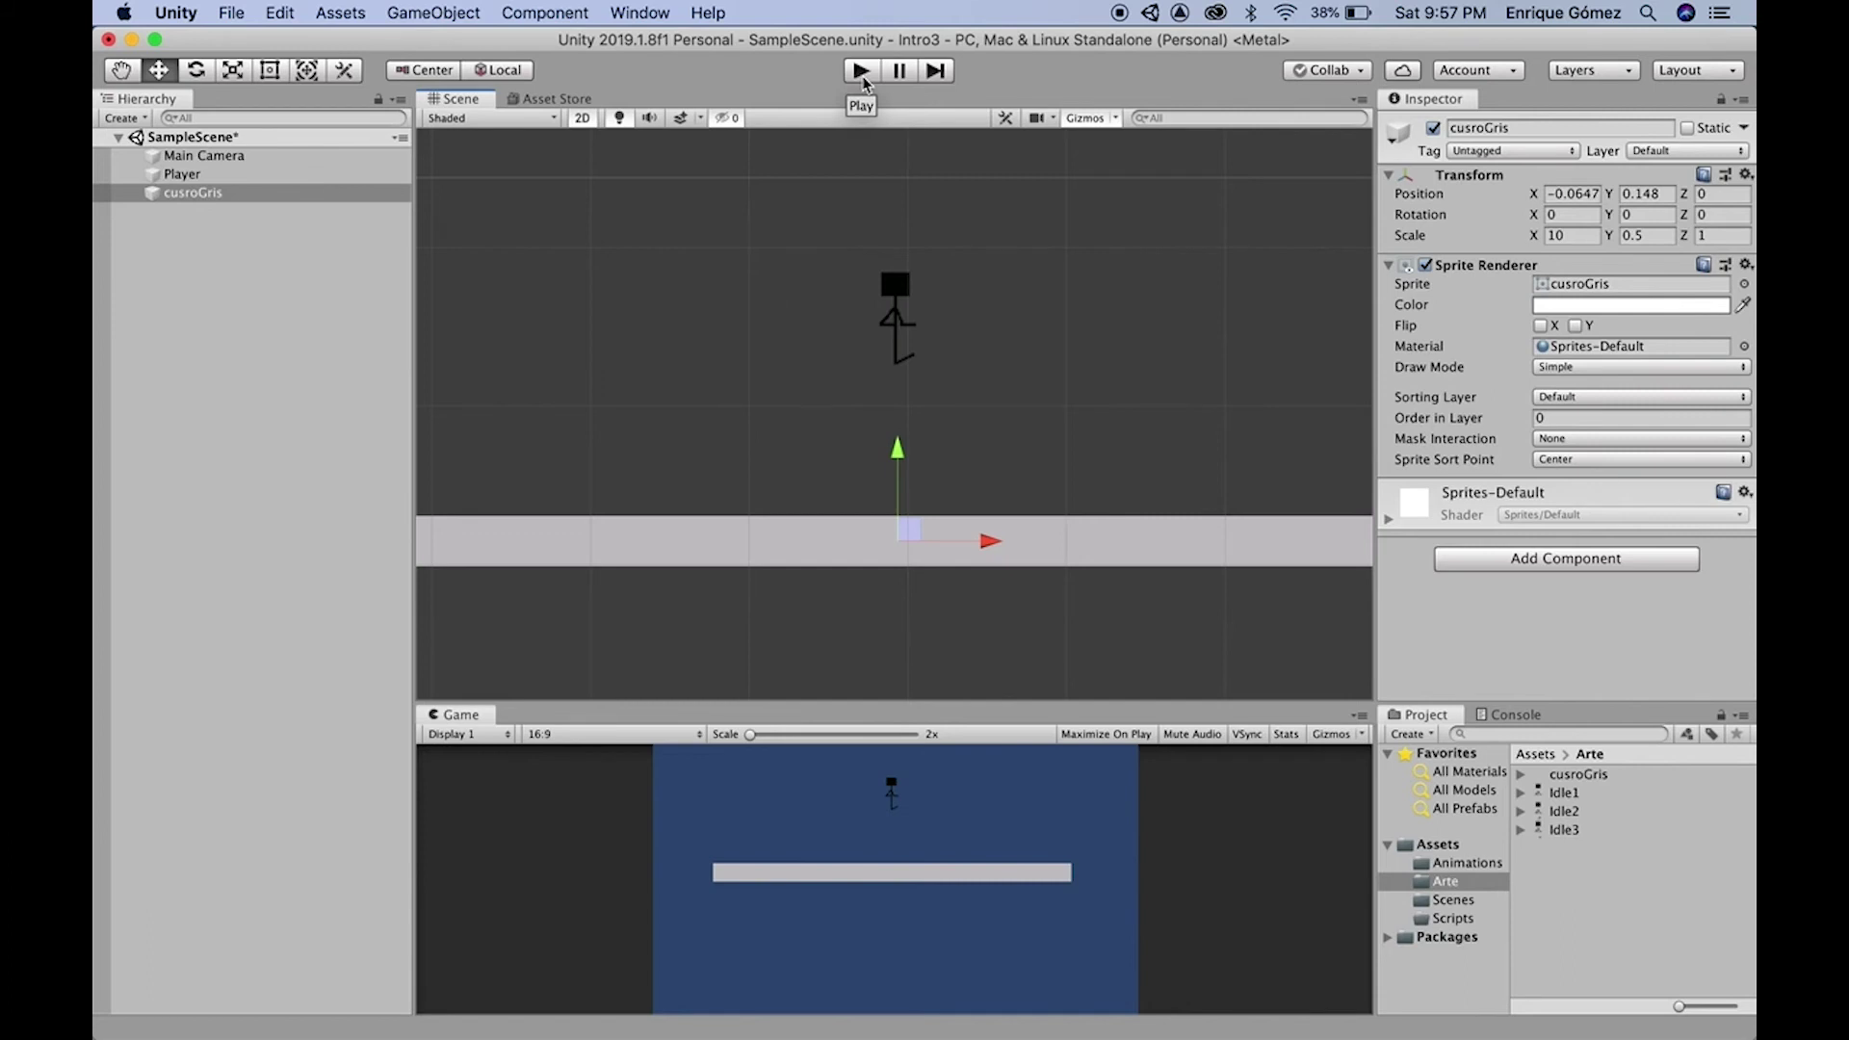
Run a play test showing the Player falling through the grey floor, then stop it
{"action": "right_click", "coordinate": [209, 196]}
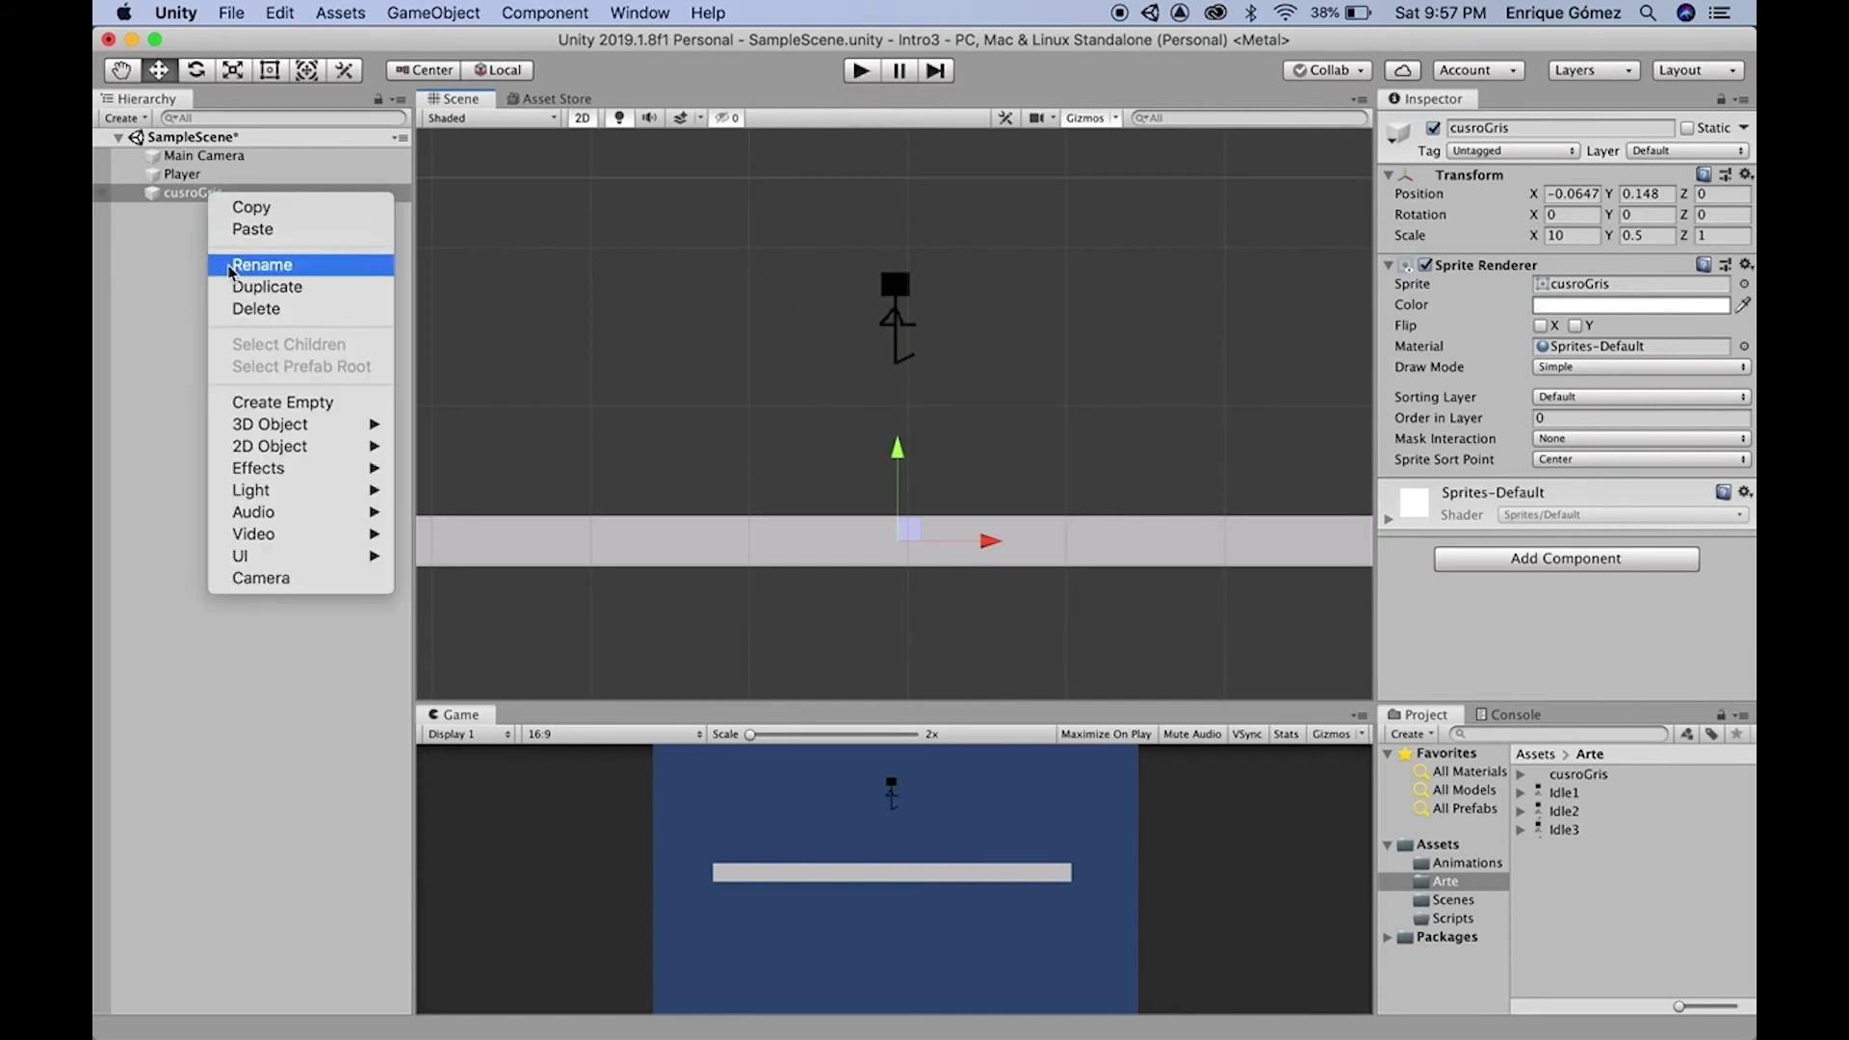
{"action": "left_click", "coordinate": [282, 273]}
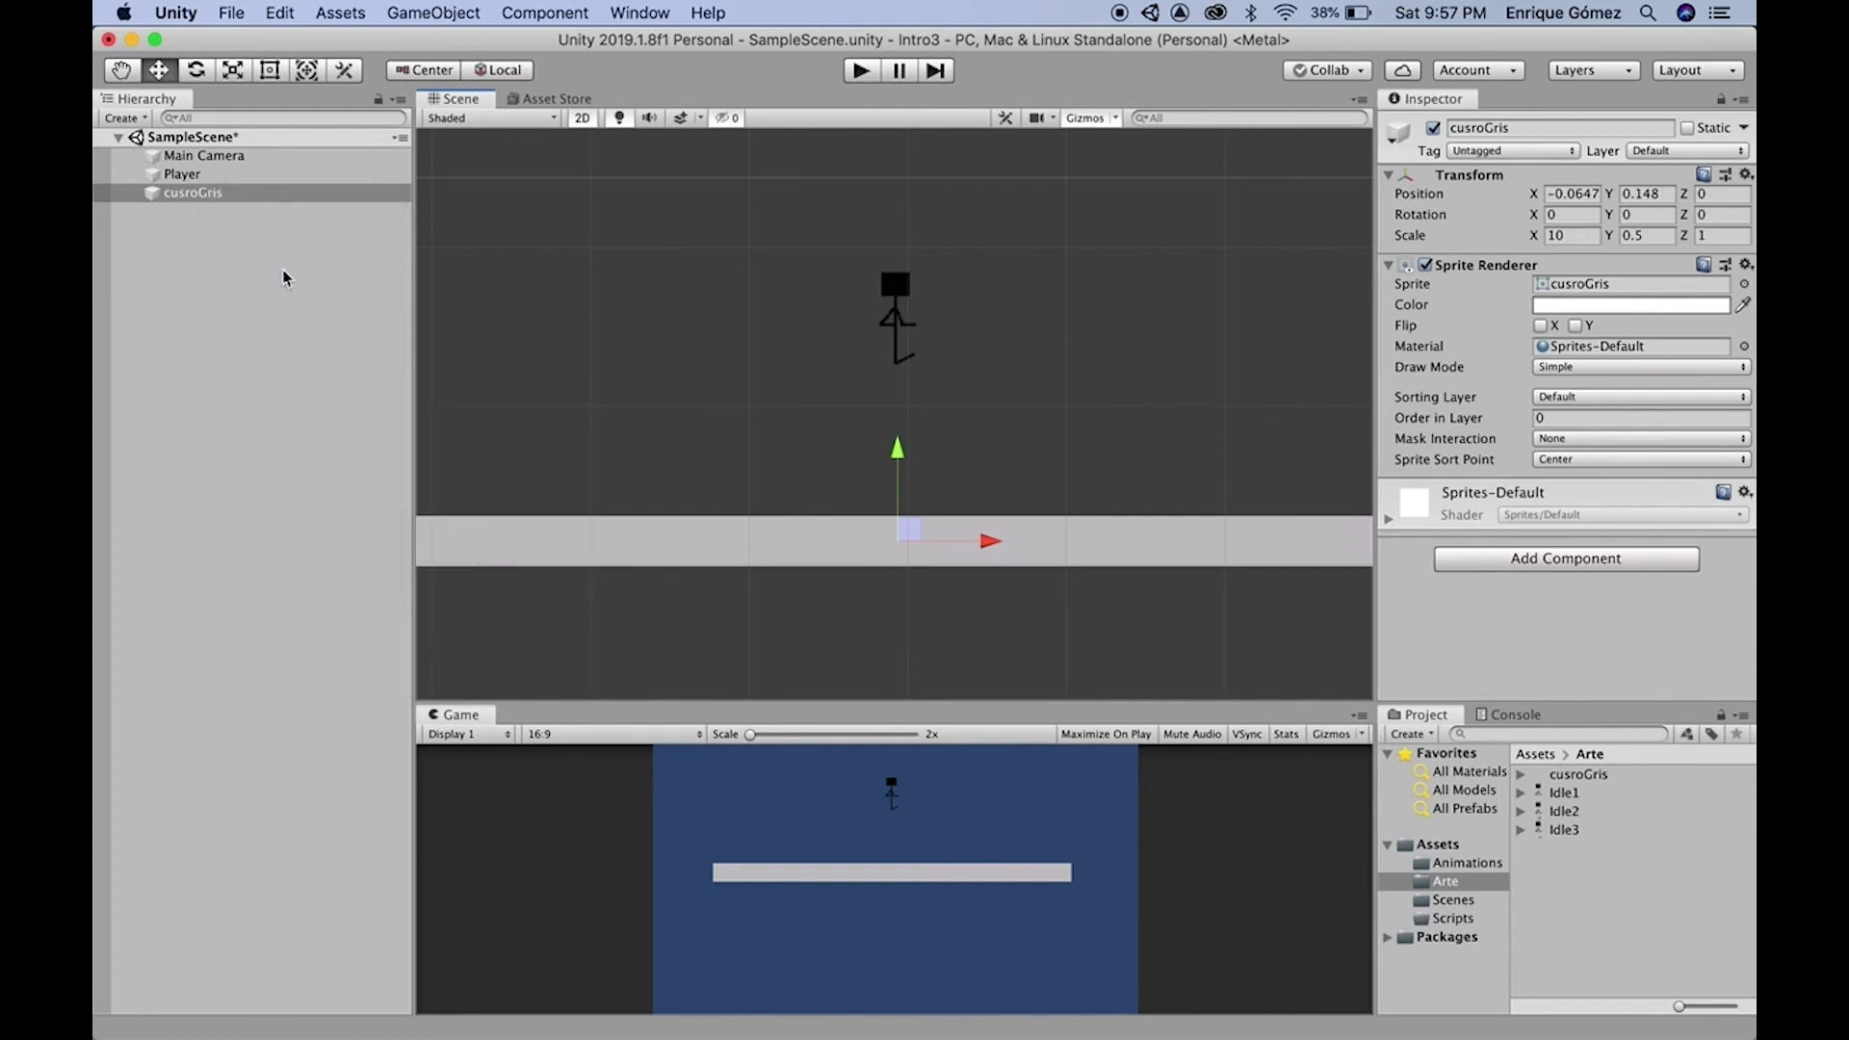
{"action": "right_click", "coordinate": [192, 191]}
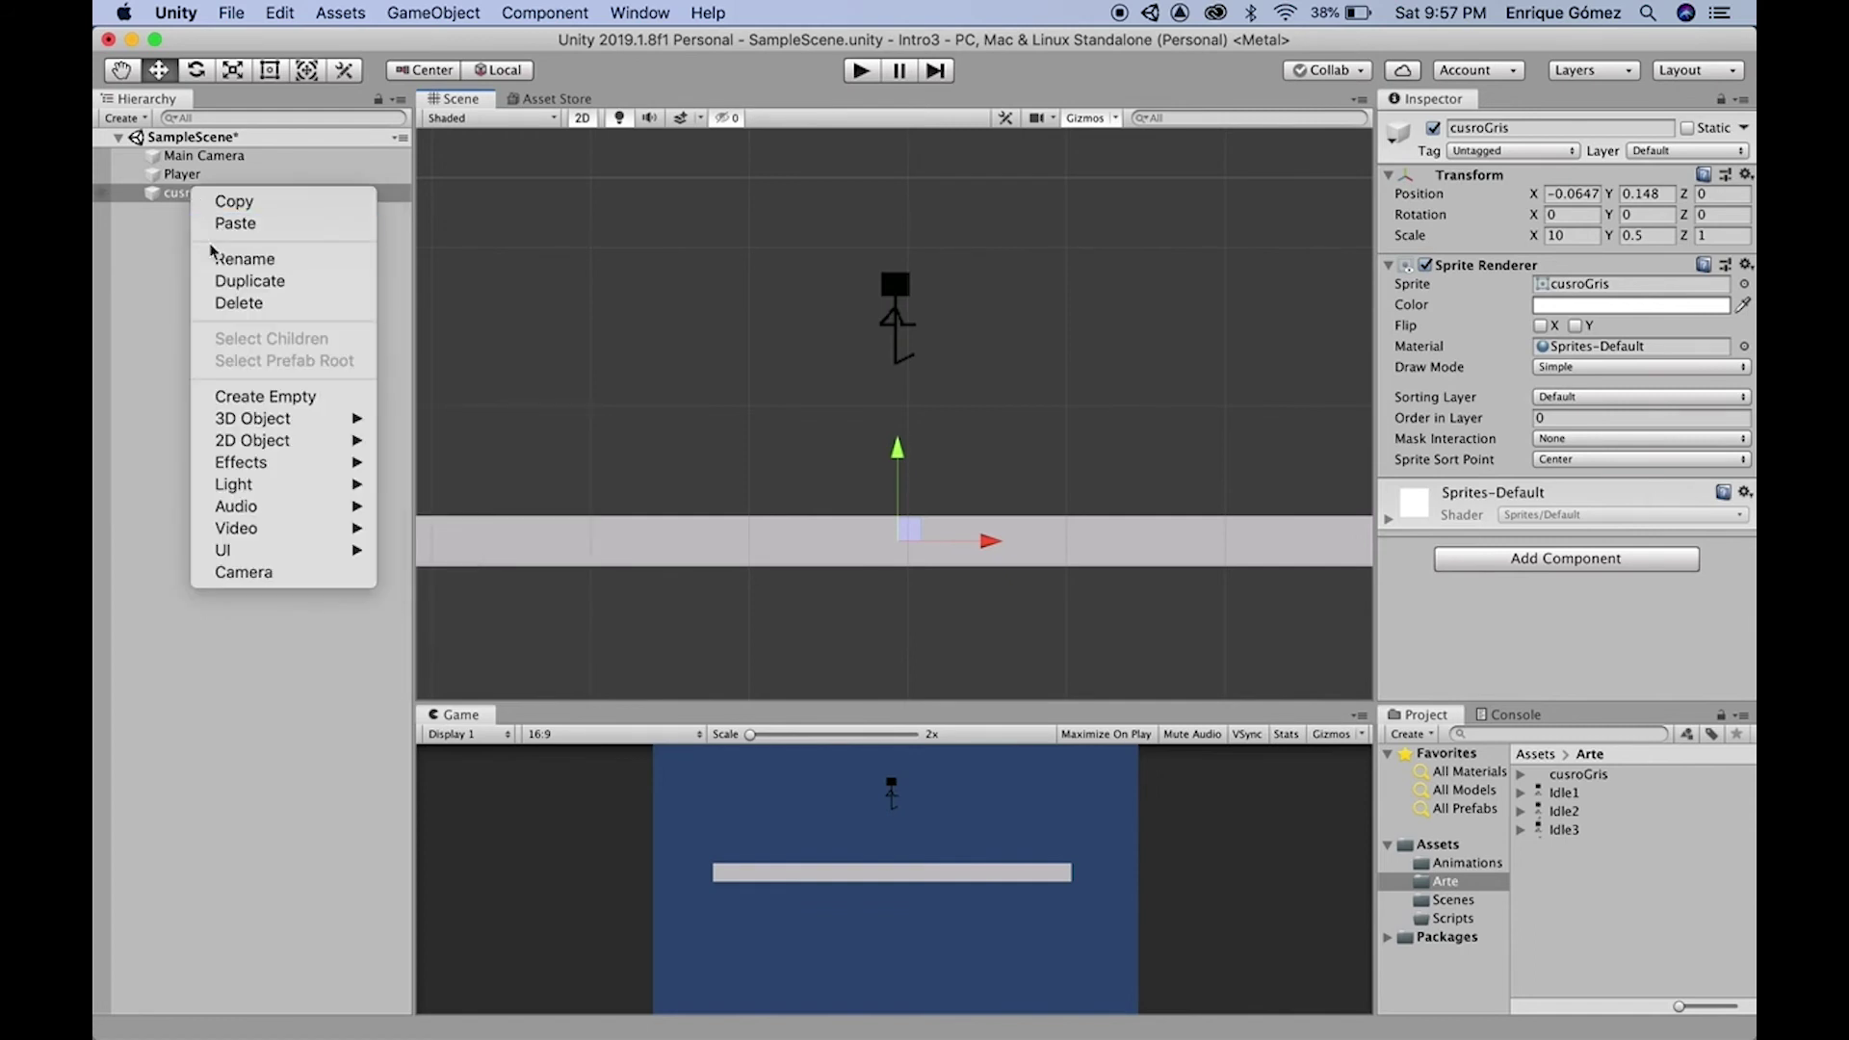
{"action": "left_click", "coordinate": [232, 267]}
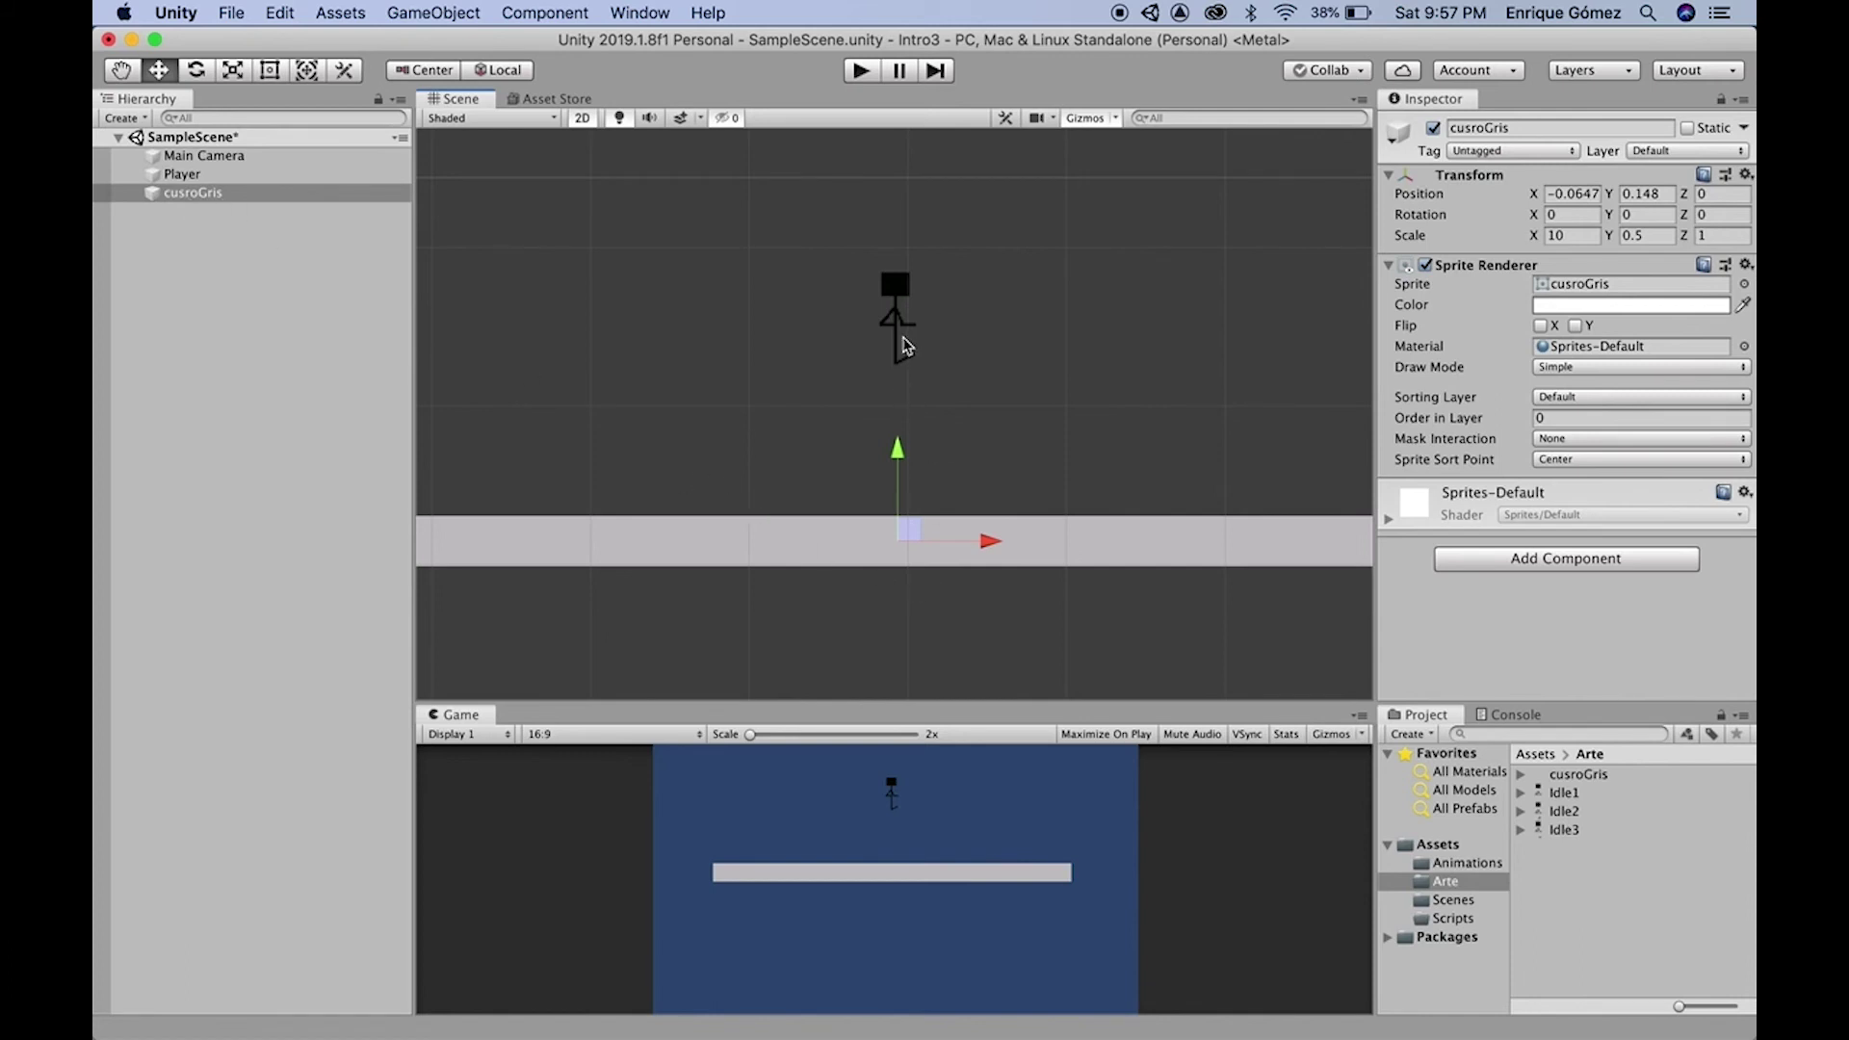
{"action": "left_click", "coordinate": [863, 77]}
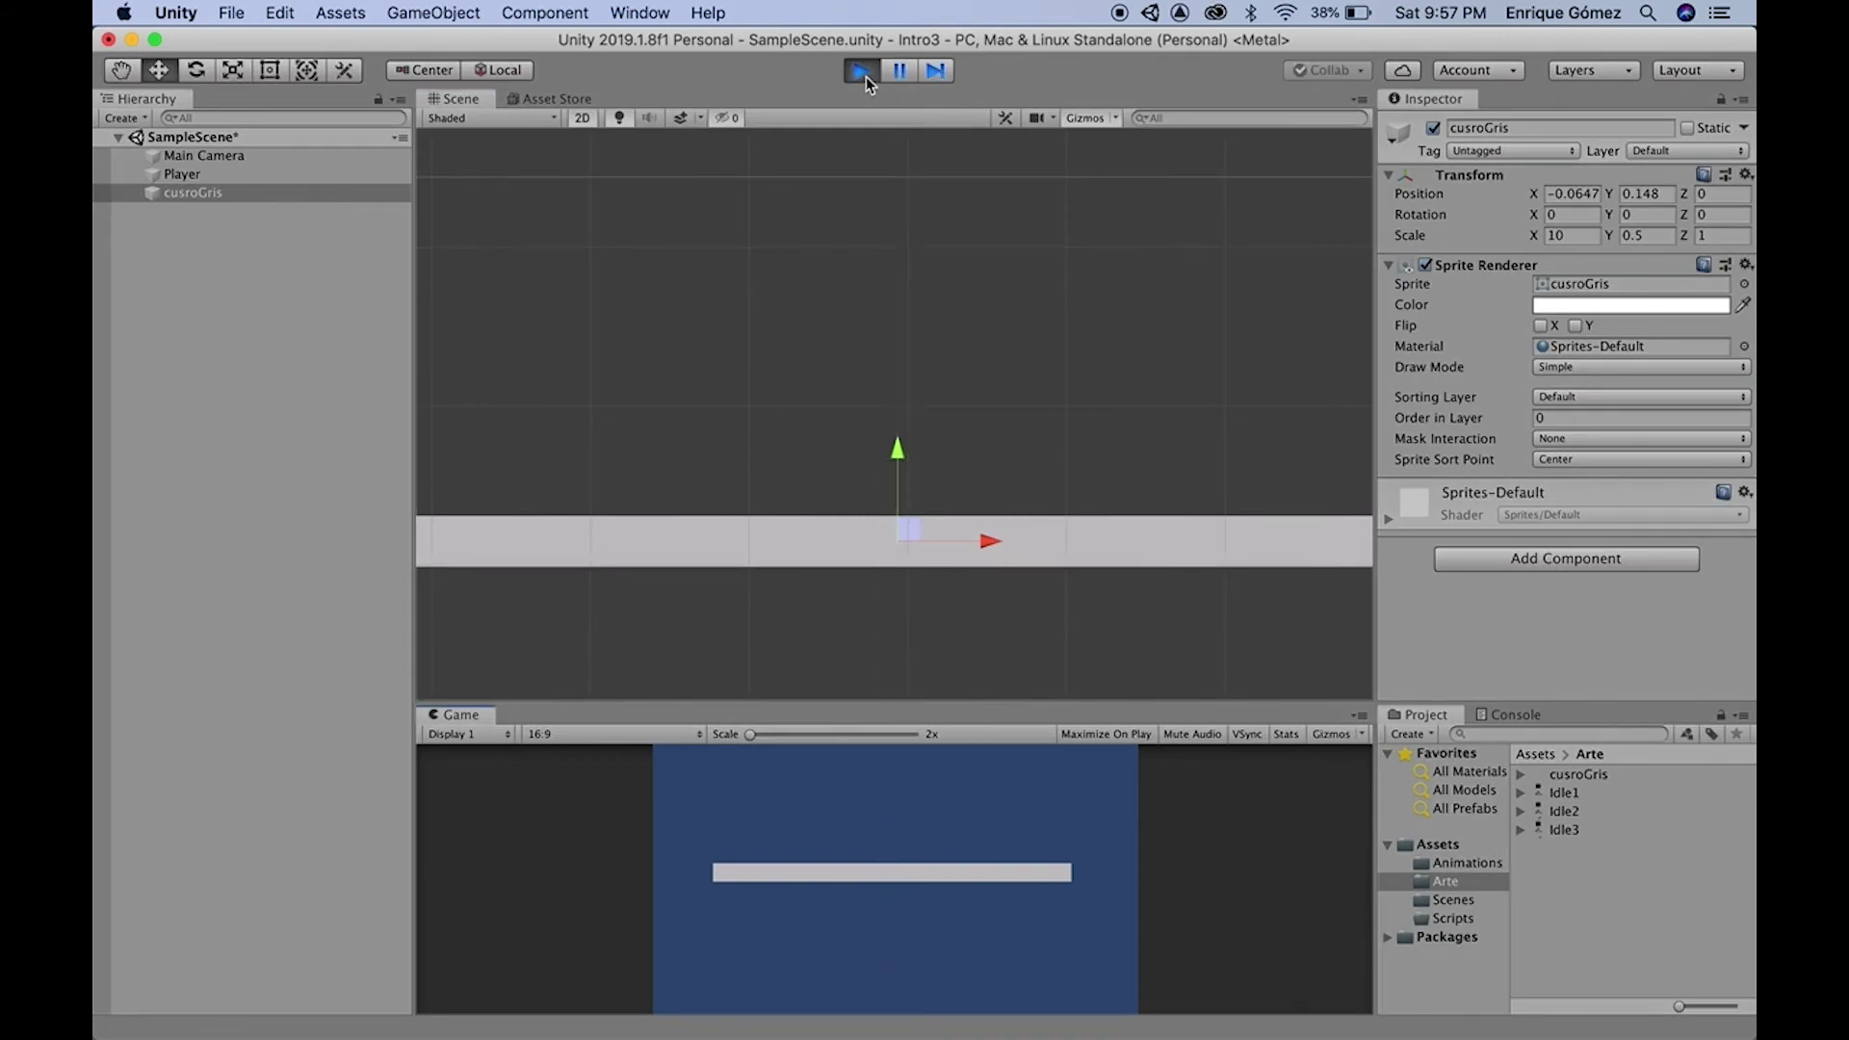
{"action": "left_click", "coordinate": [864, 75]}
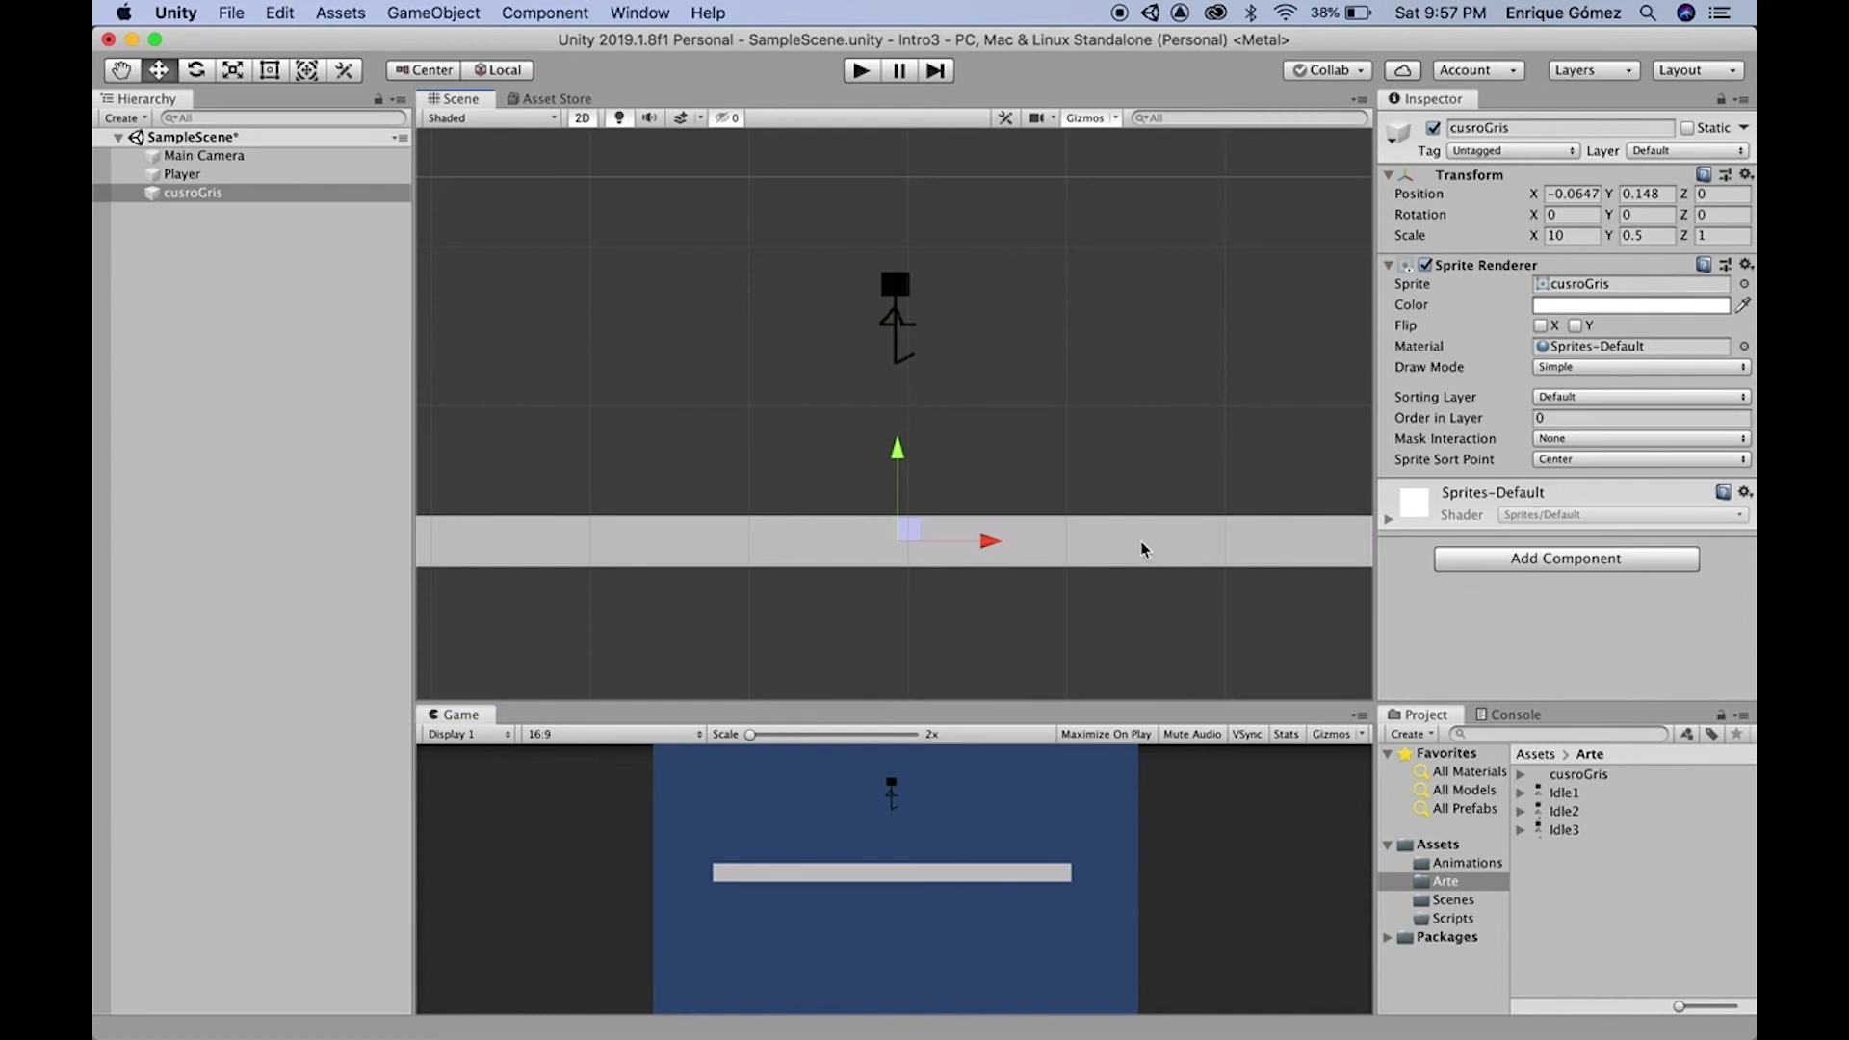
Select the cusroGris floor object in the Hierarchy
{"action": "left_click", "coordinate": [269, 185]}
{"action": "left_click", "coordinate": [267, 176]}
{"action": "left_click", "coordinate": [263, 193]}
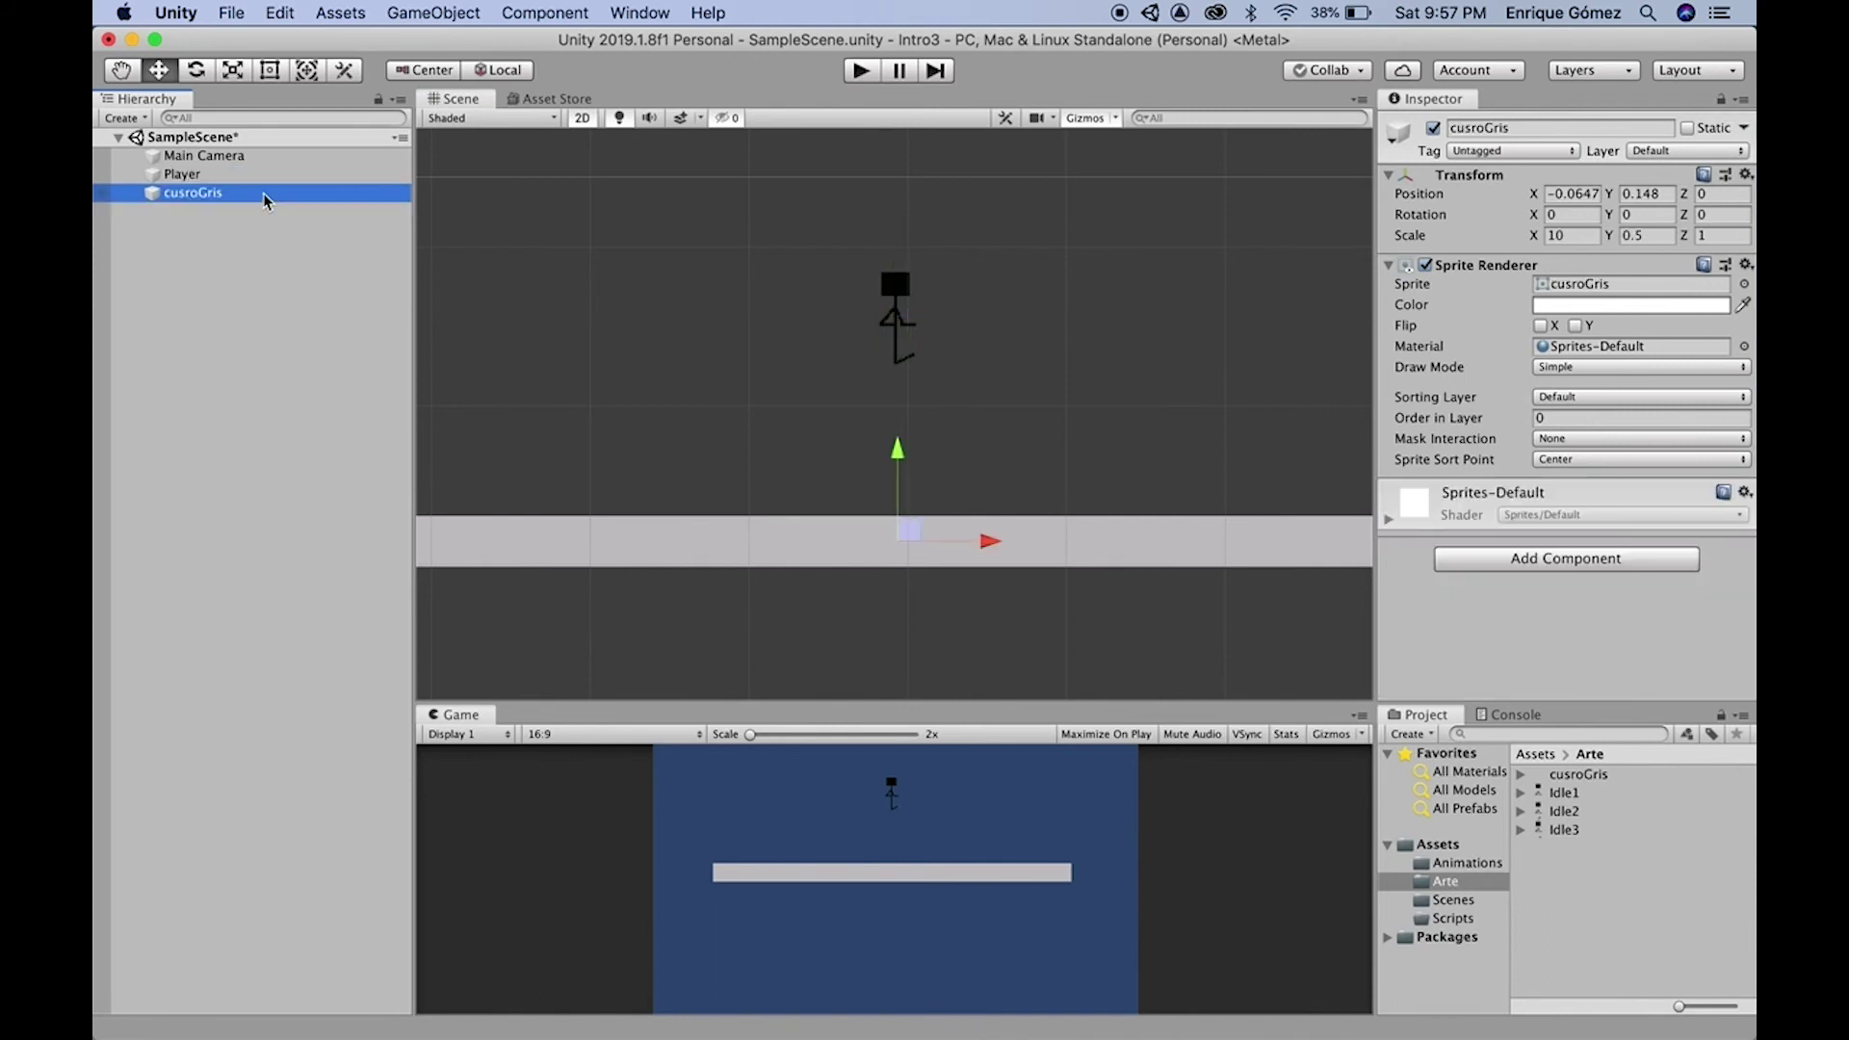
Add a Box Collider 2D to the cusroGris floor and play-test the Player landing on it
{"action": "left_click", "coordinate": [229, 177]}
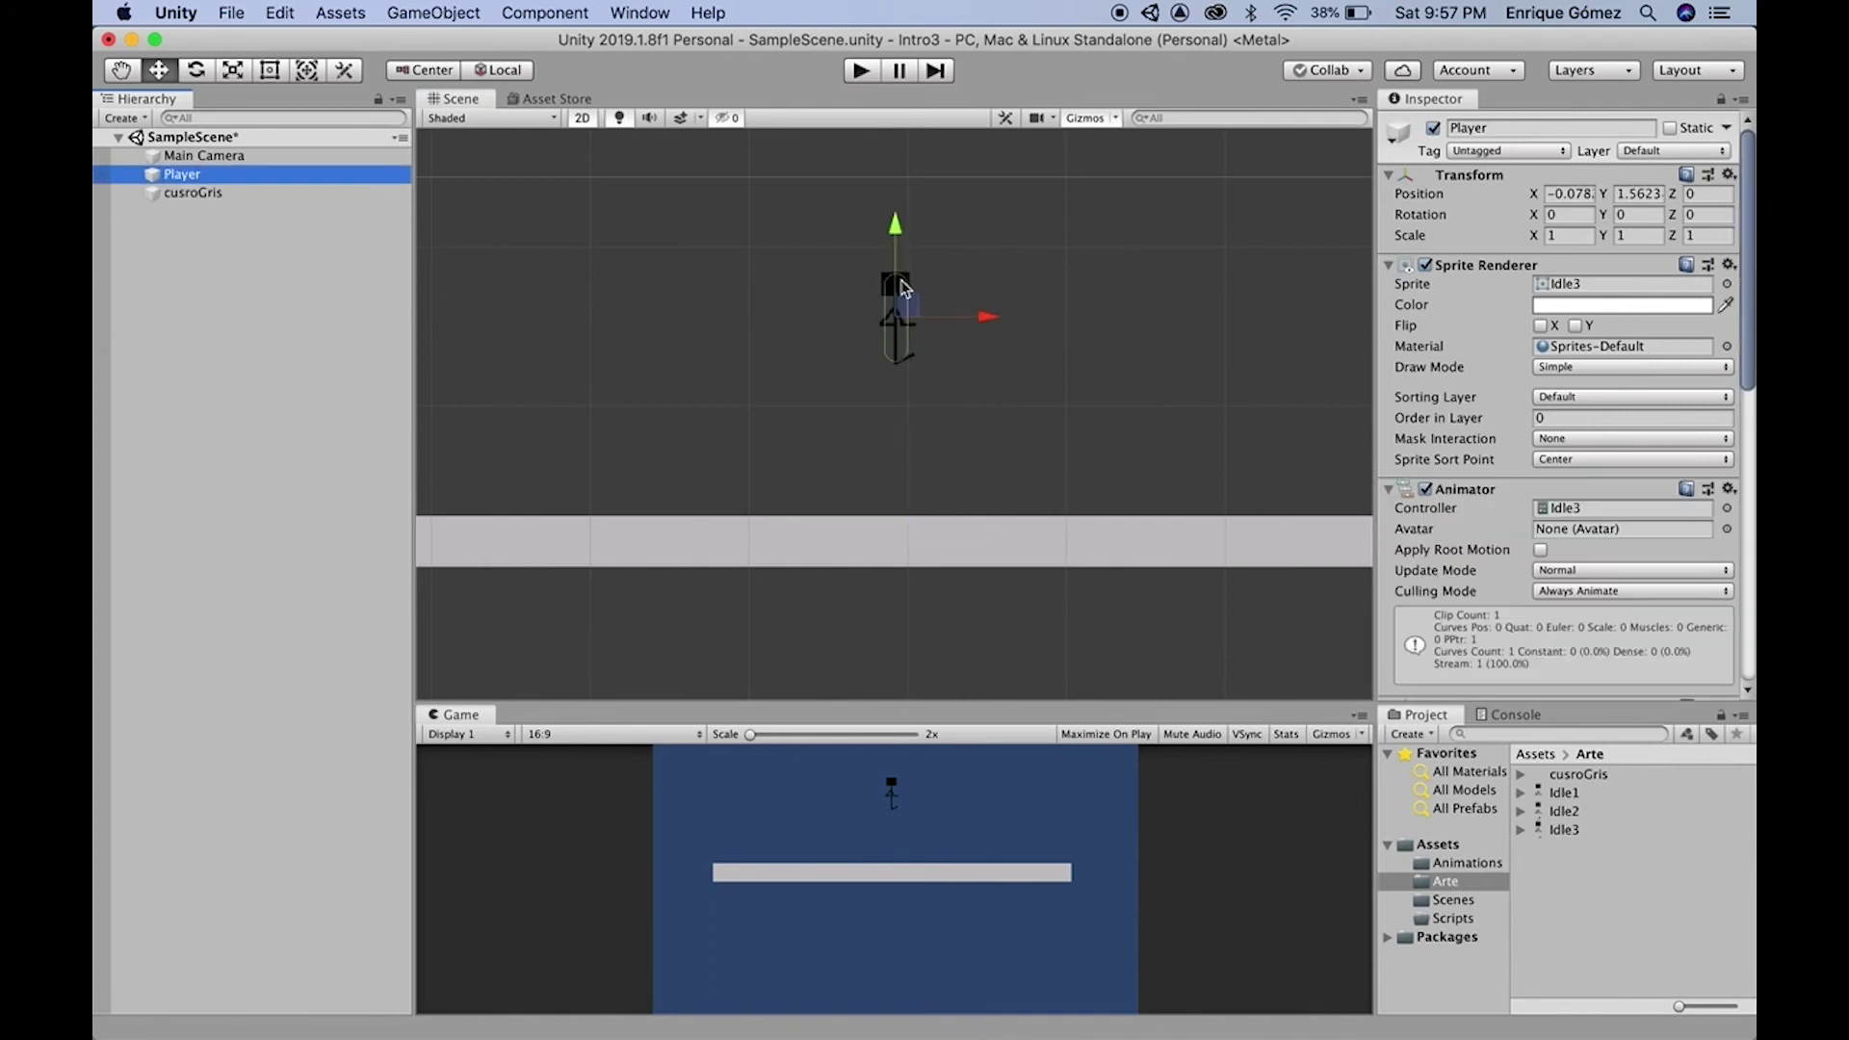
{"action": "left_click", "coordinate": [283, 196]}
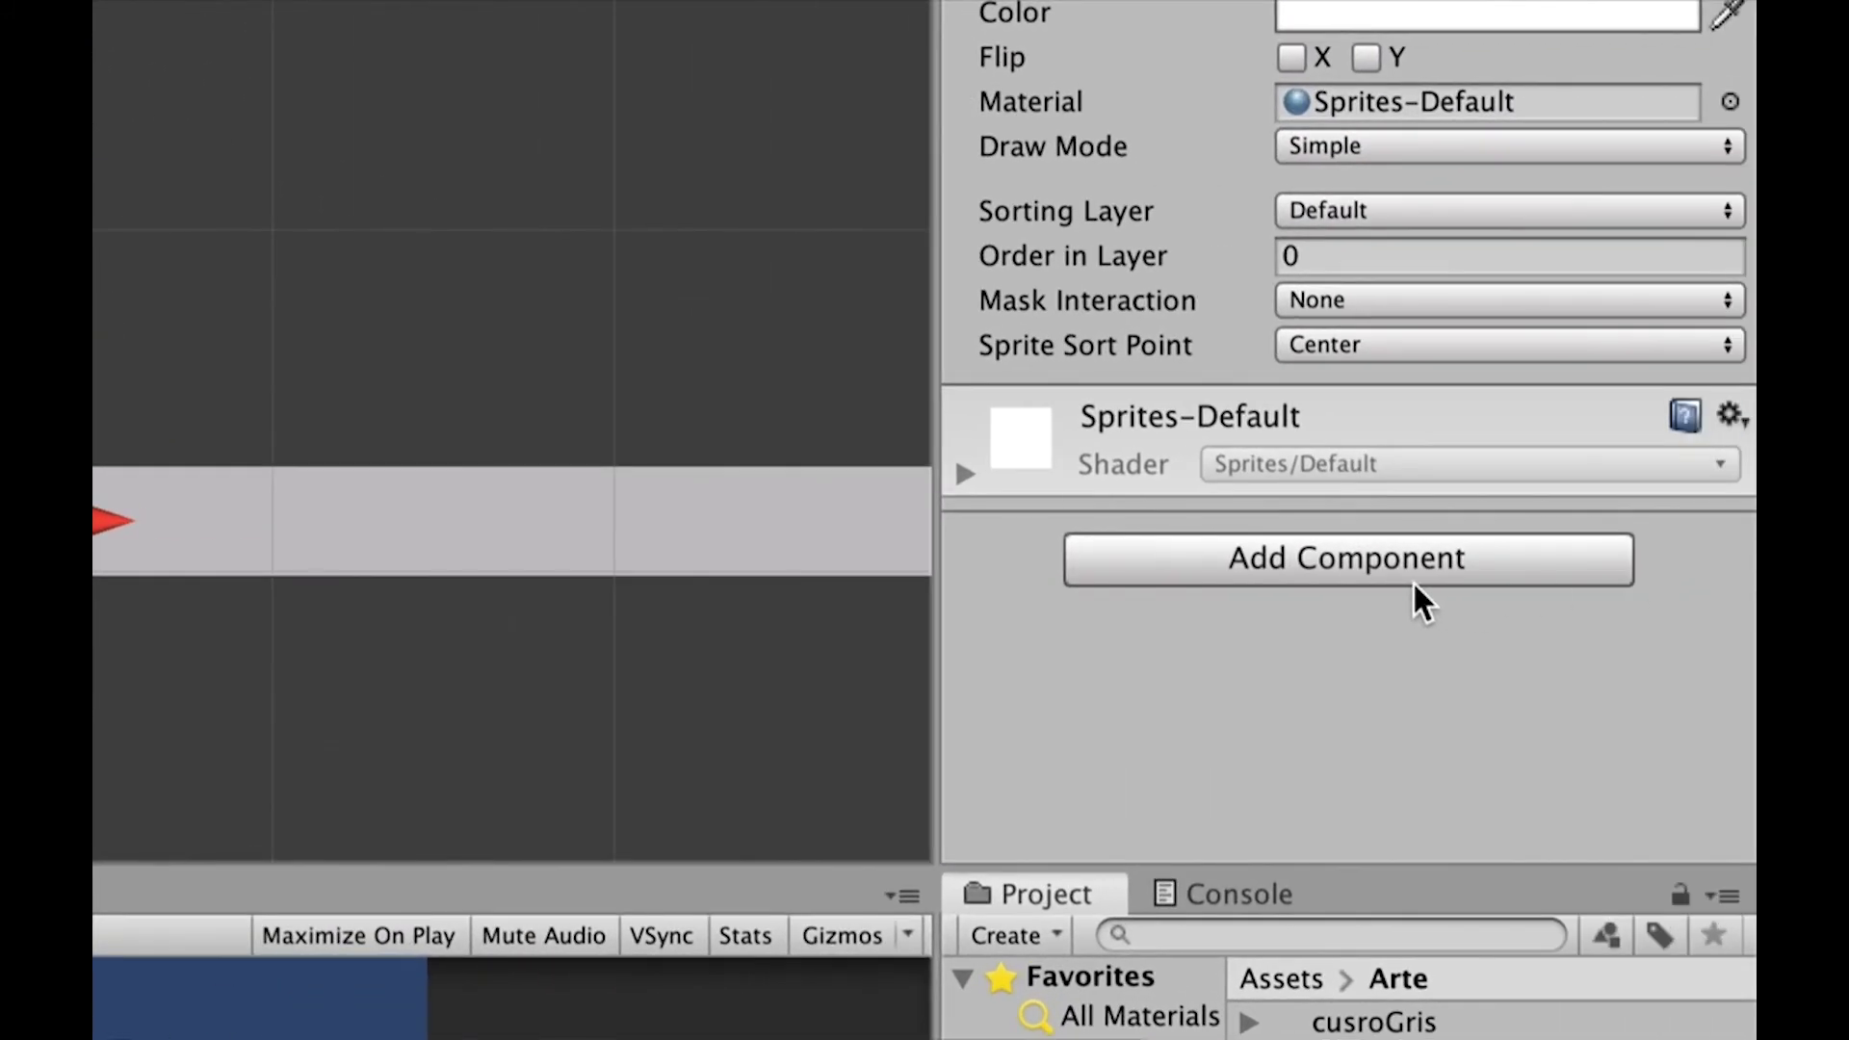
{"action": "left_click", "coordinate": [1411, 582]}
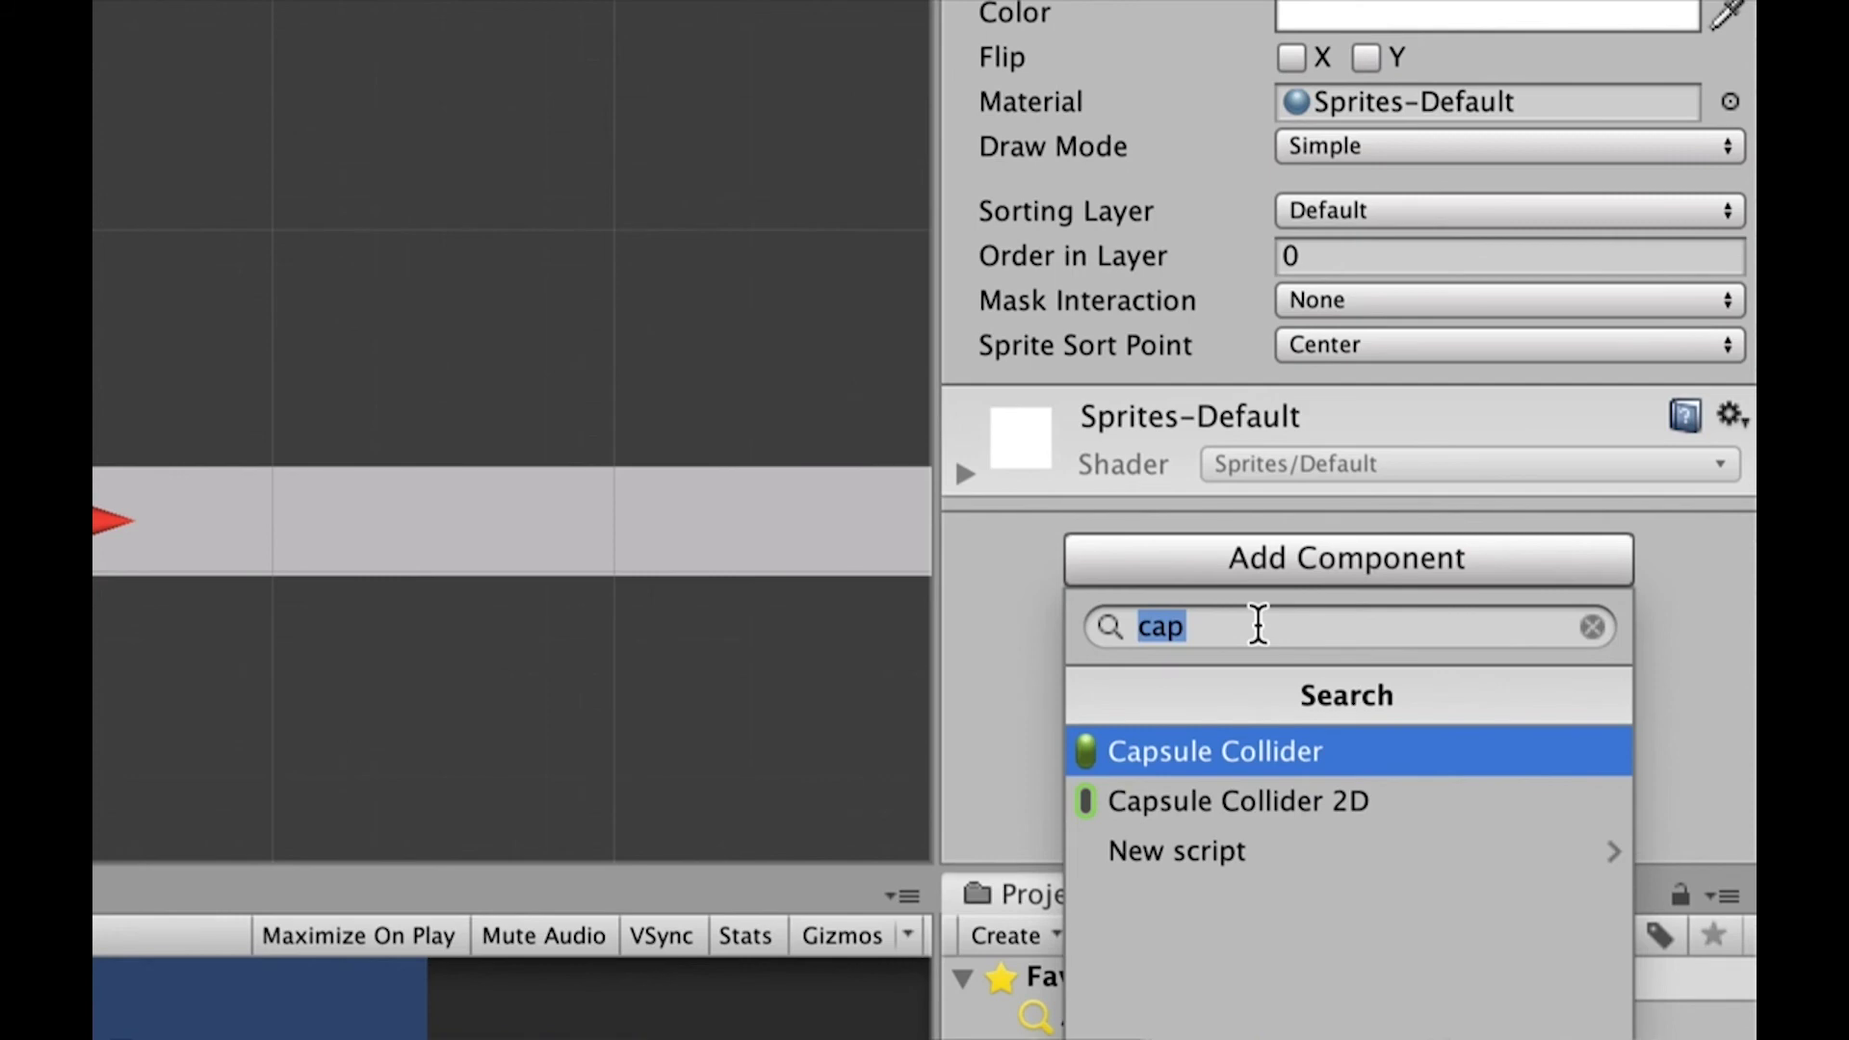
{"action": "type", "text": "b"}
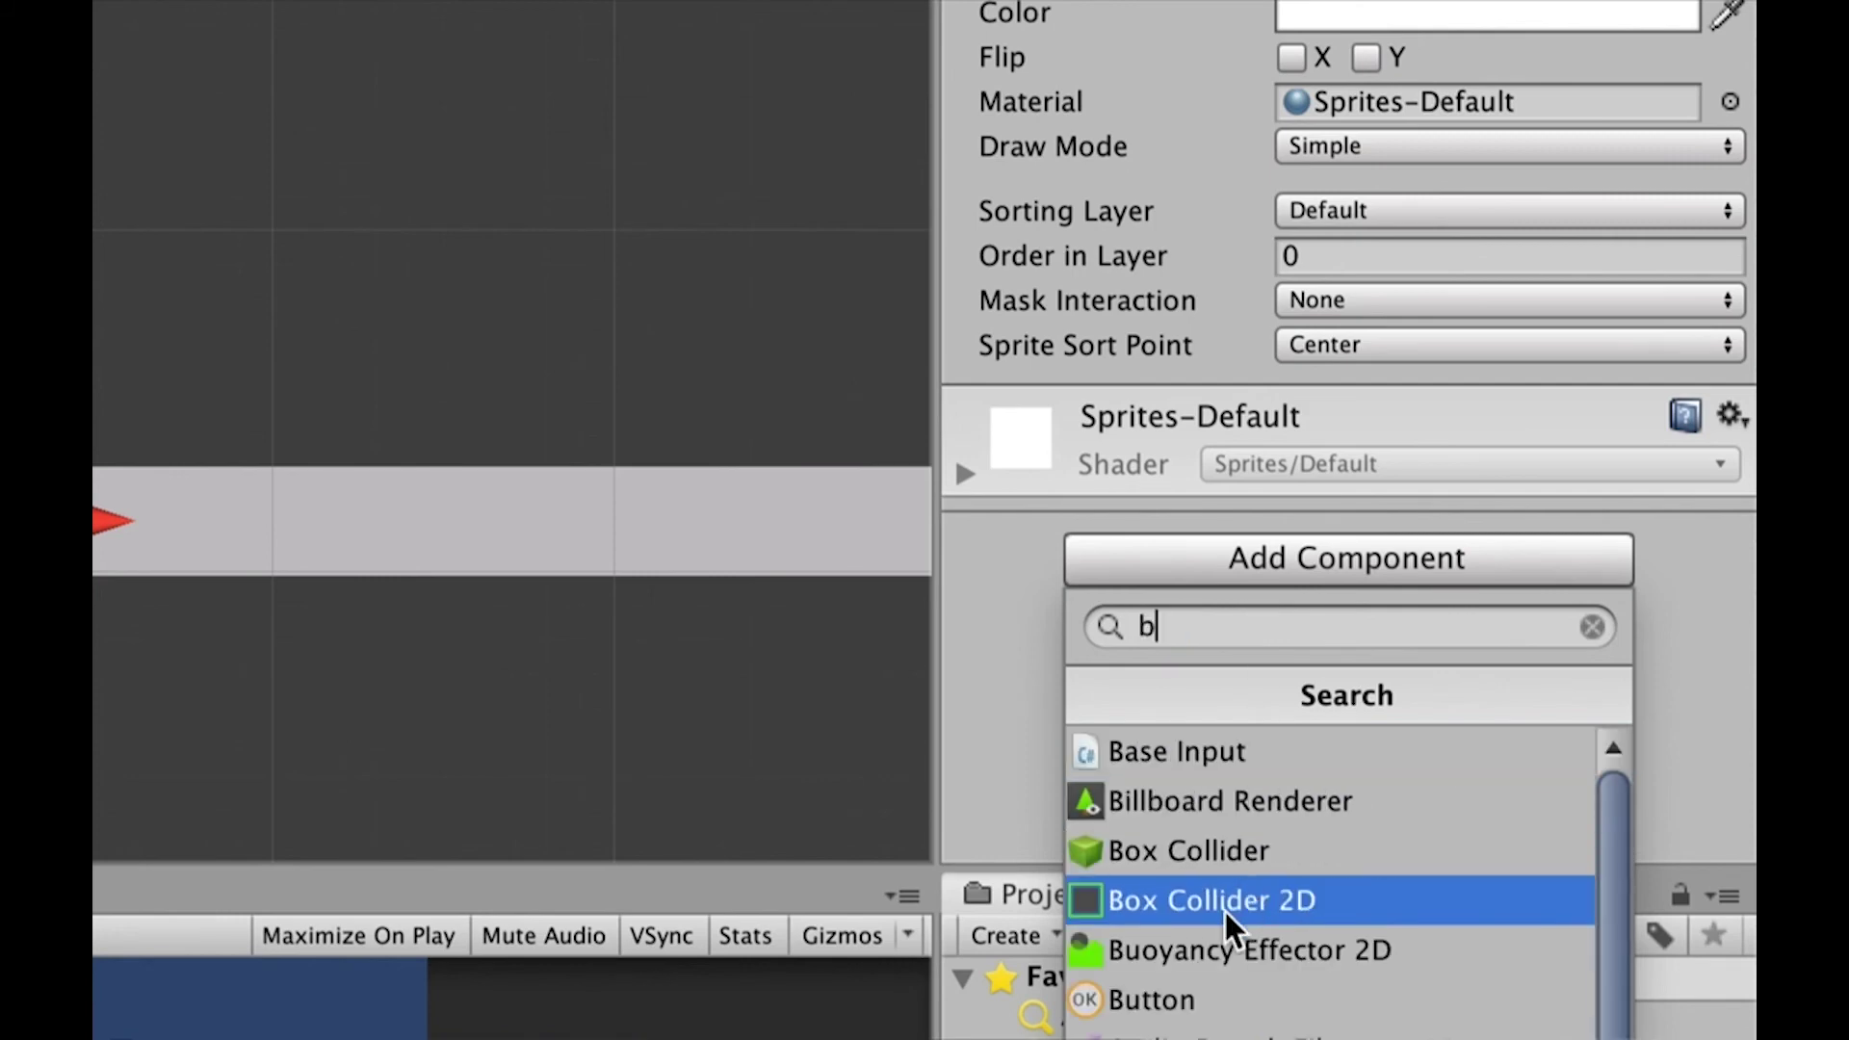
{"action": "left_click", "coordinate": [1224, 911]}
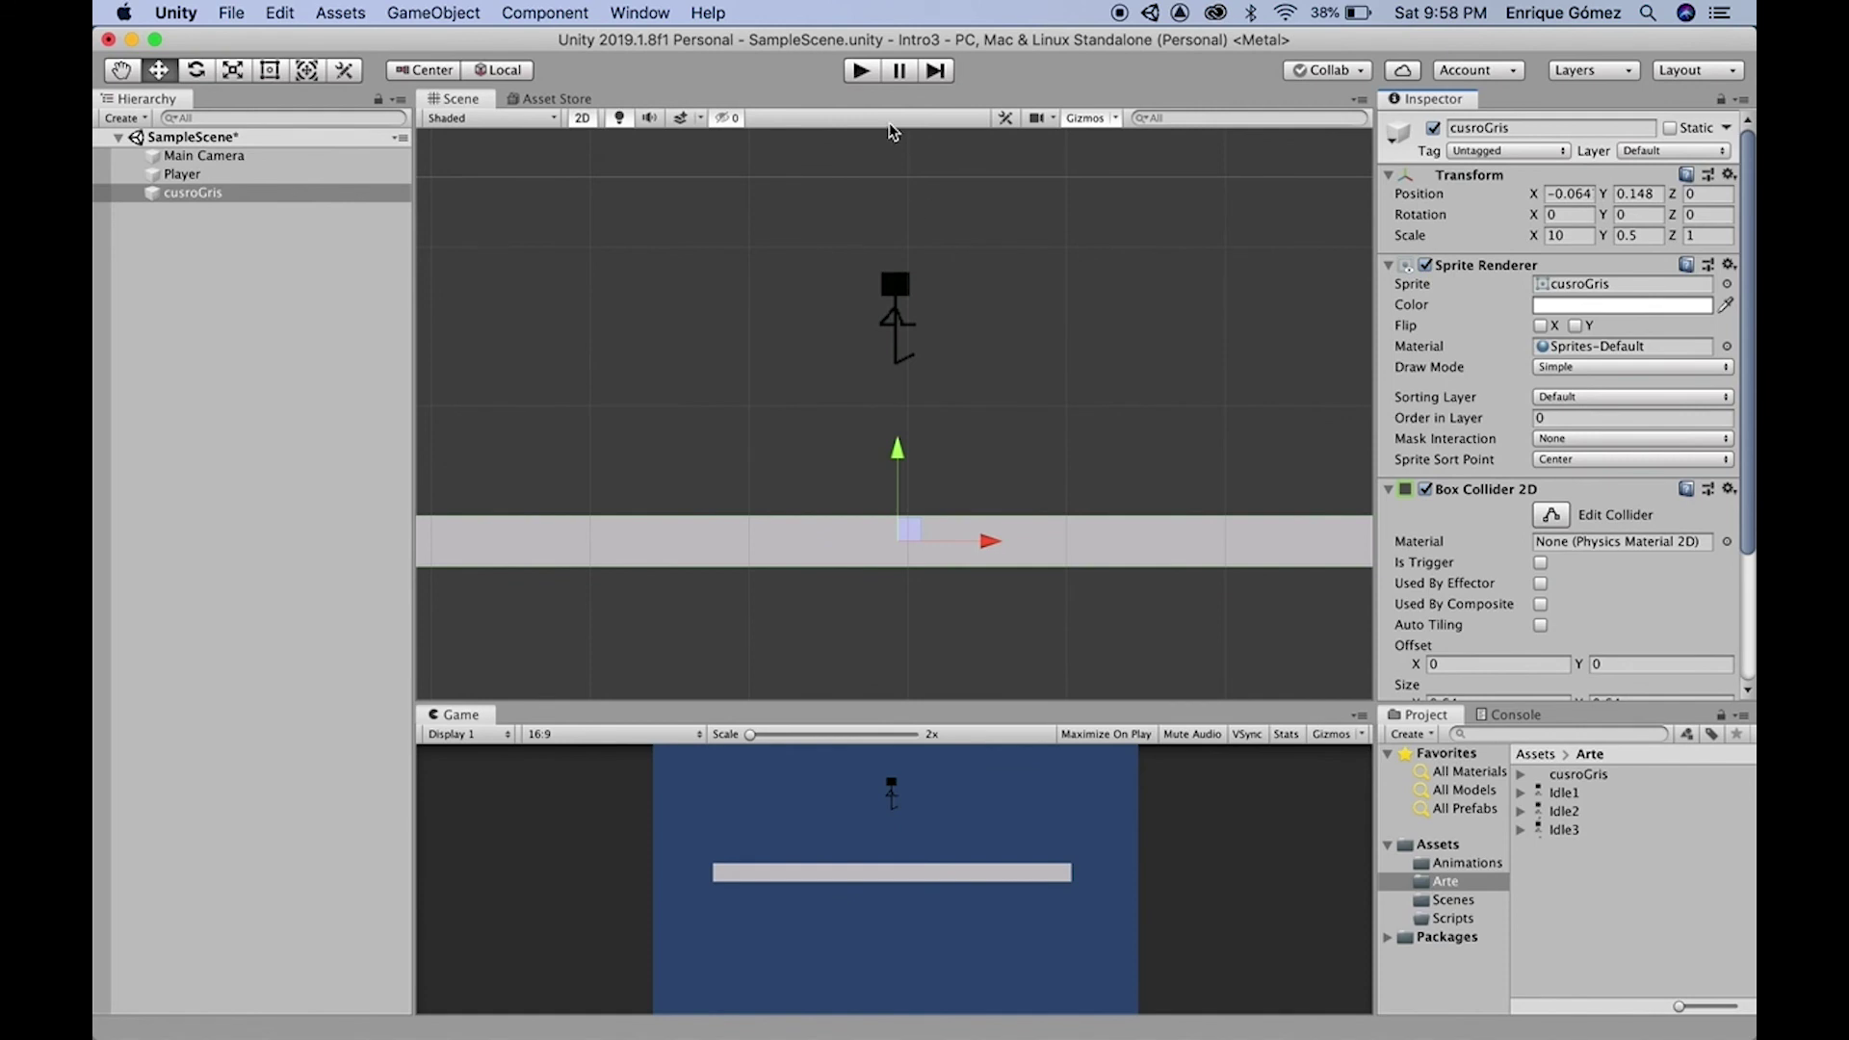
{"action": "left_click", "coordinate": [864, 76]}
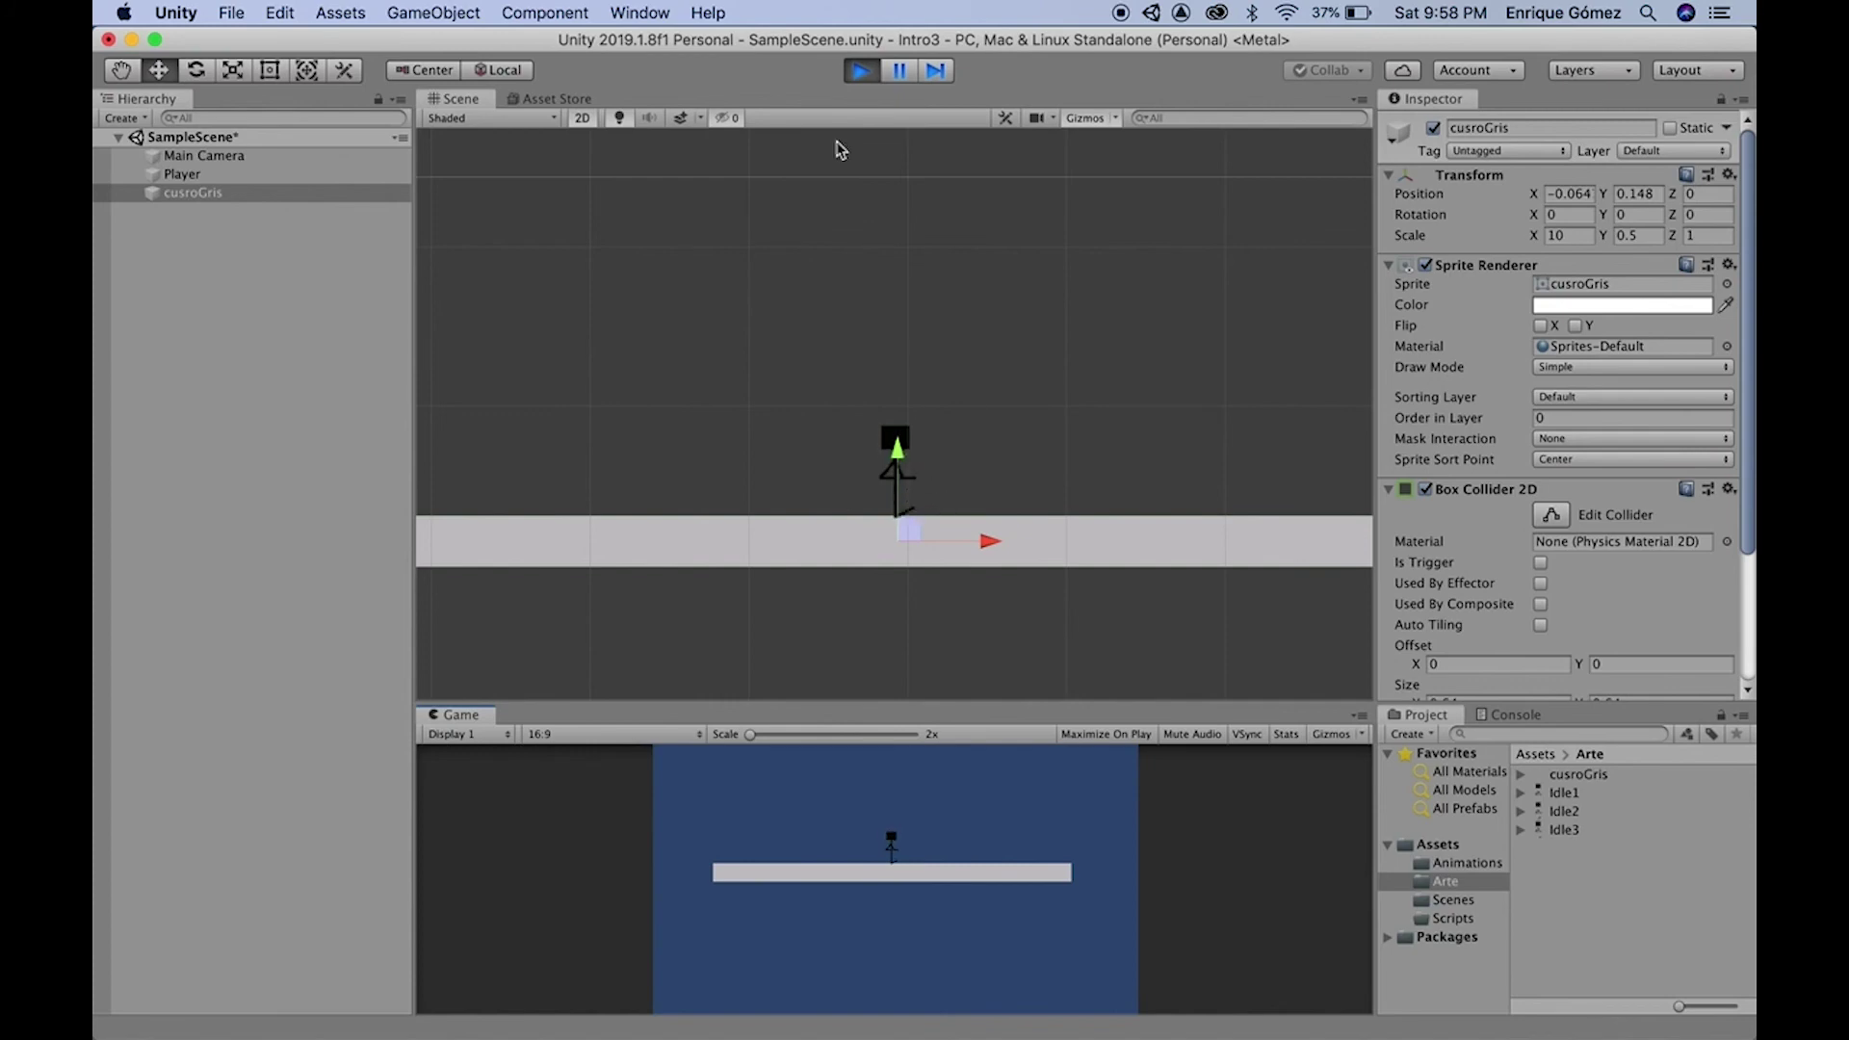
{"action": "left_click", "coordinate": [861, 72]}
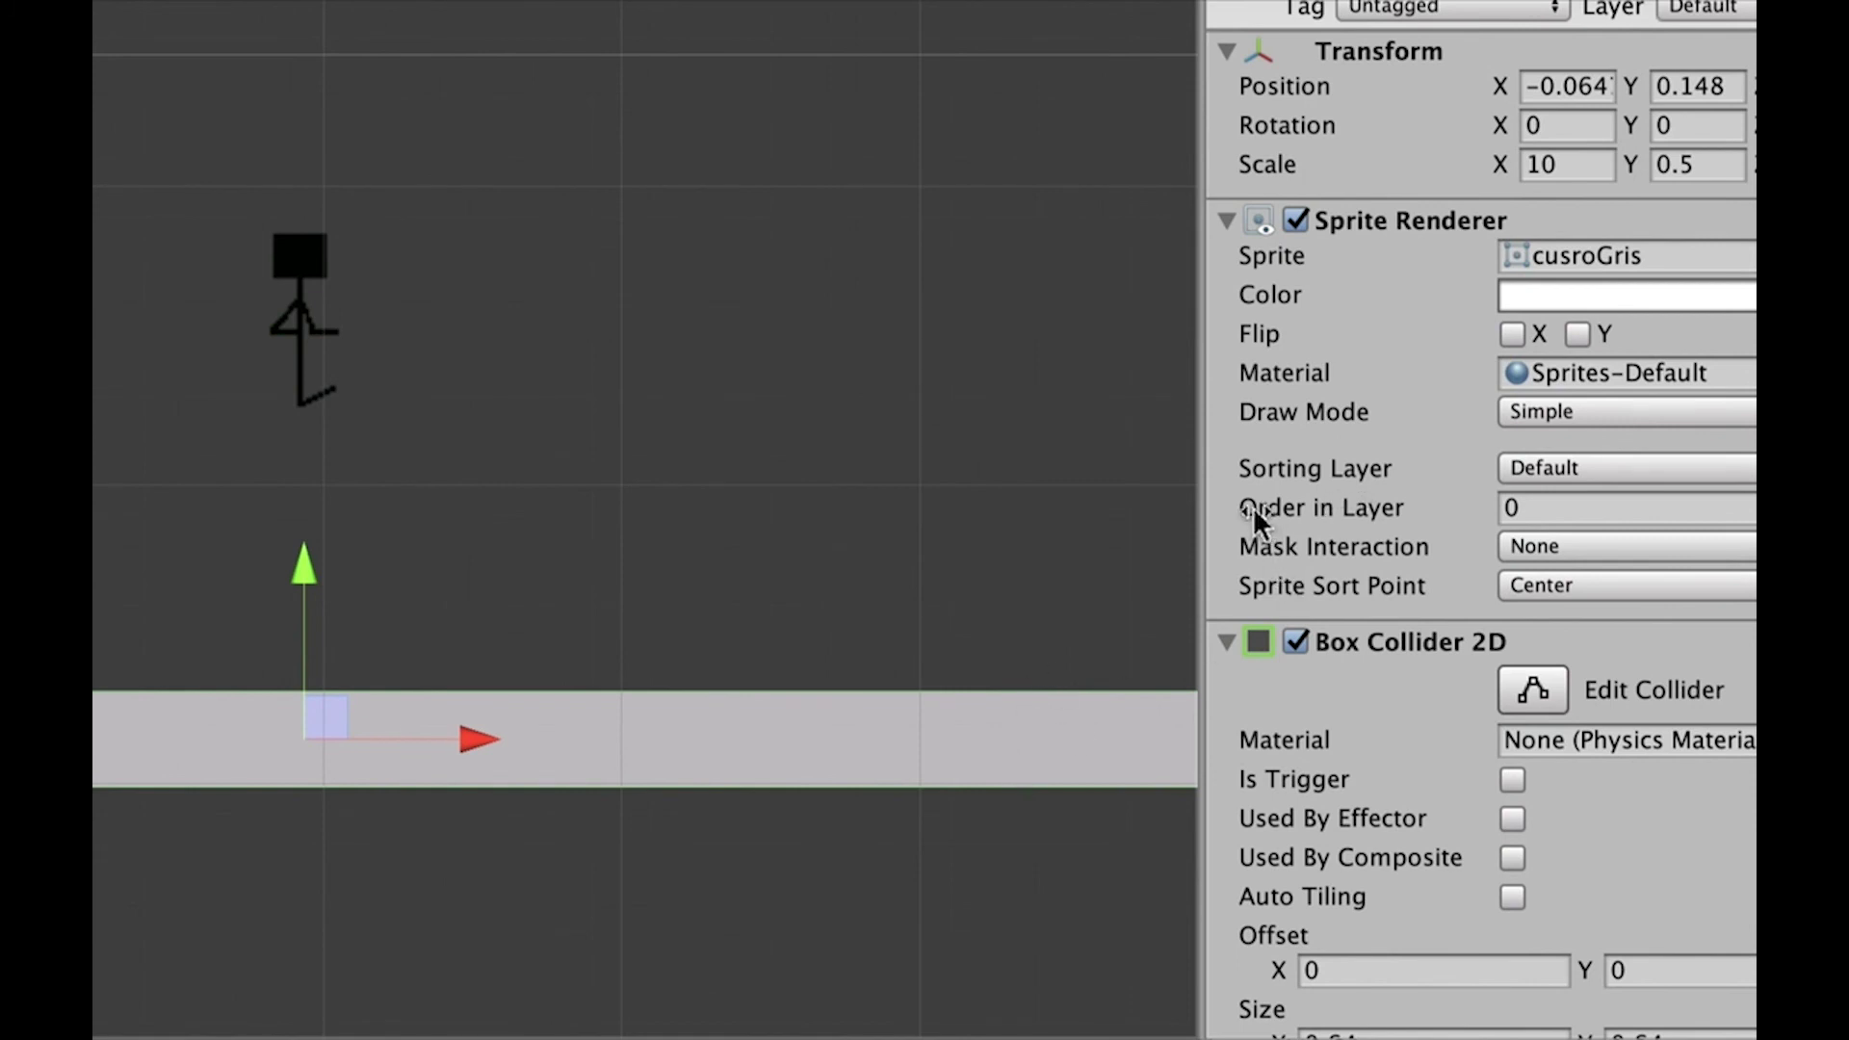
Set the Player's Order in Layer to 0 and play-test the drawing order
{"action": "left_click", "coordinate": [310, 268]}
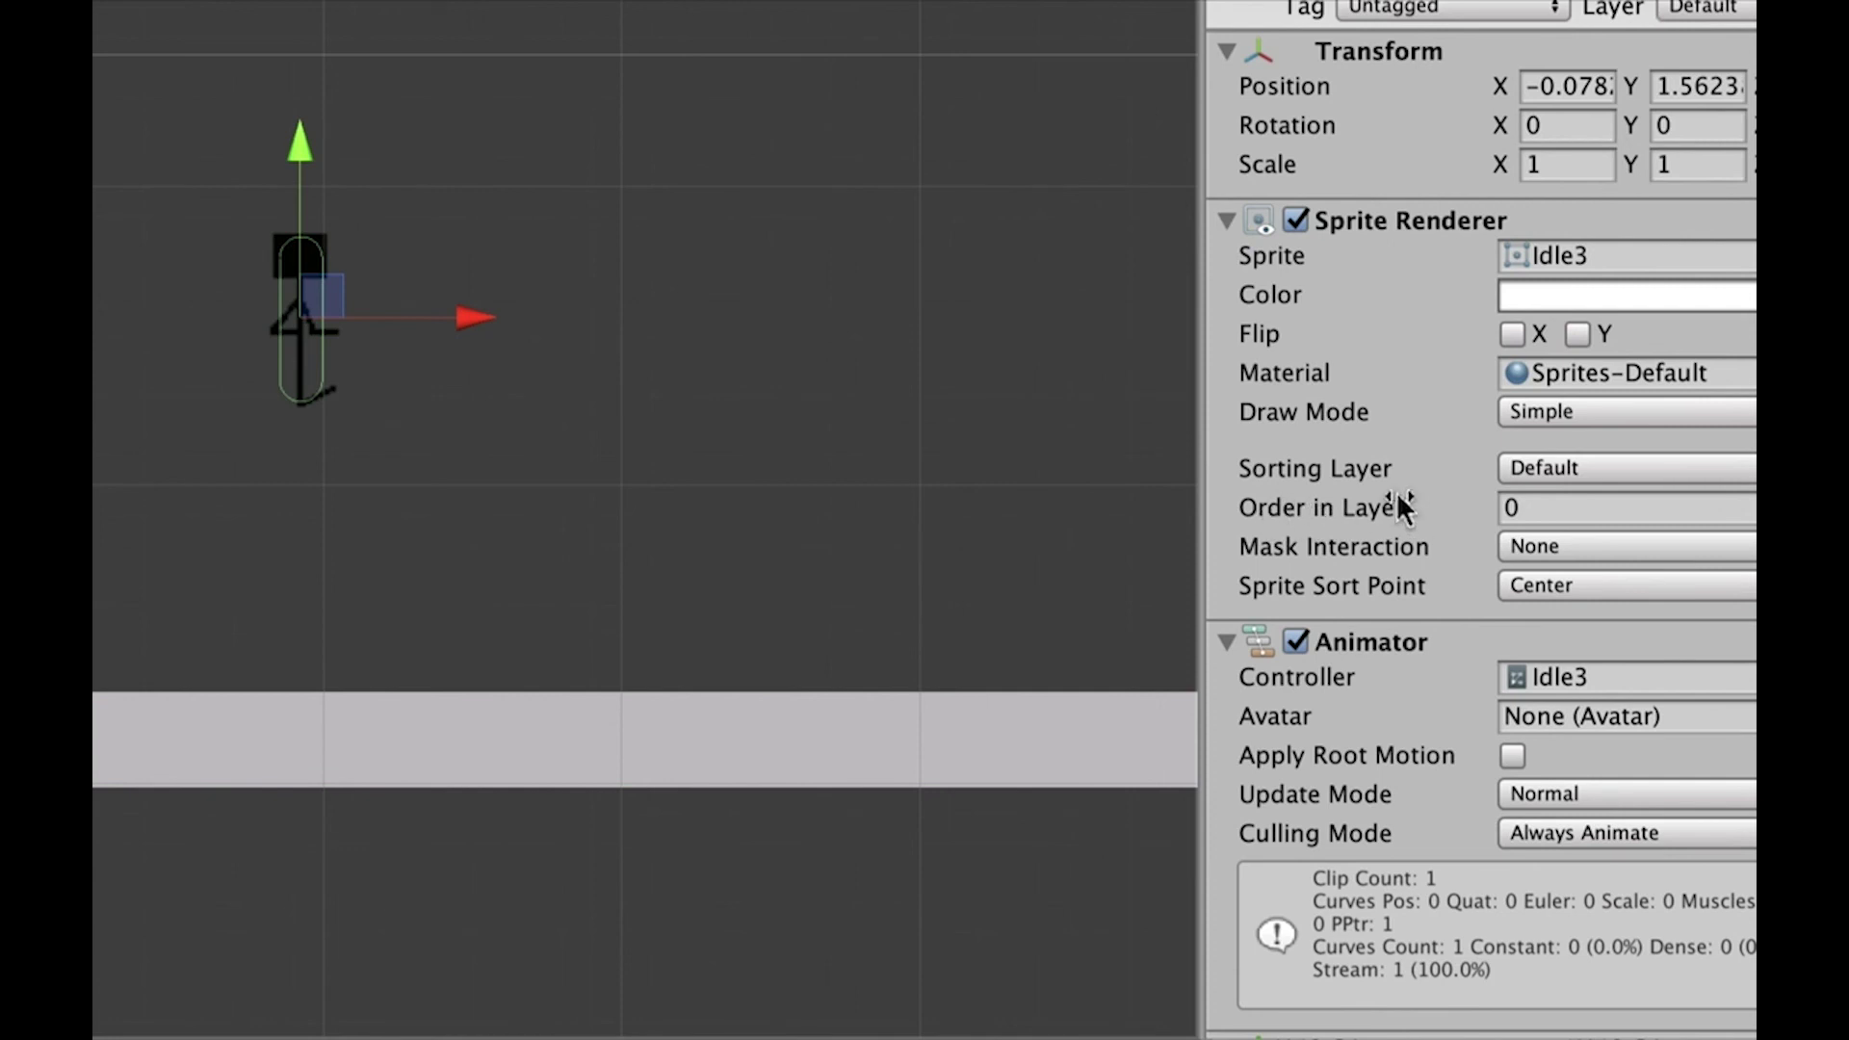
{"action": "left_click", "coordinate": [1531, 504]}
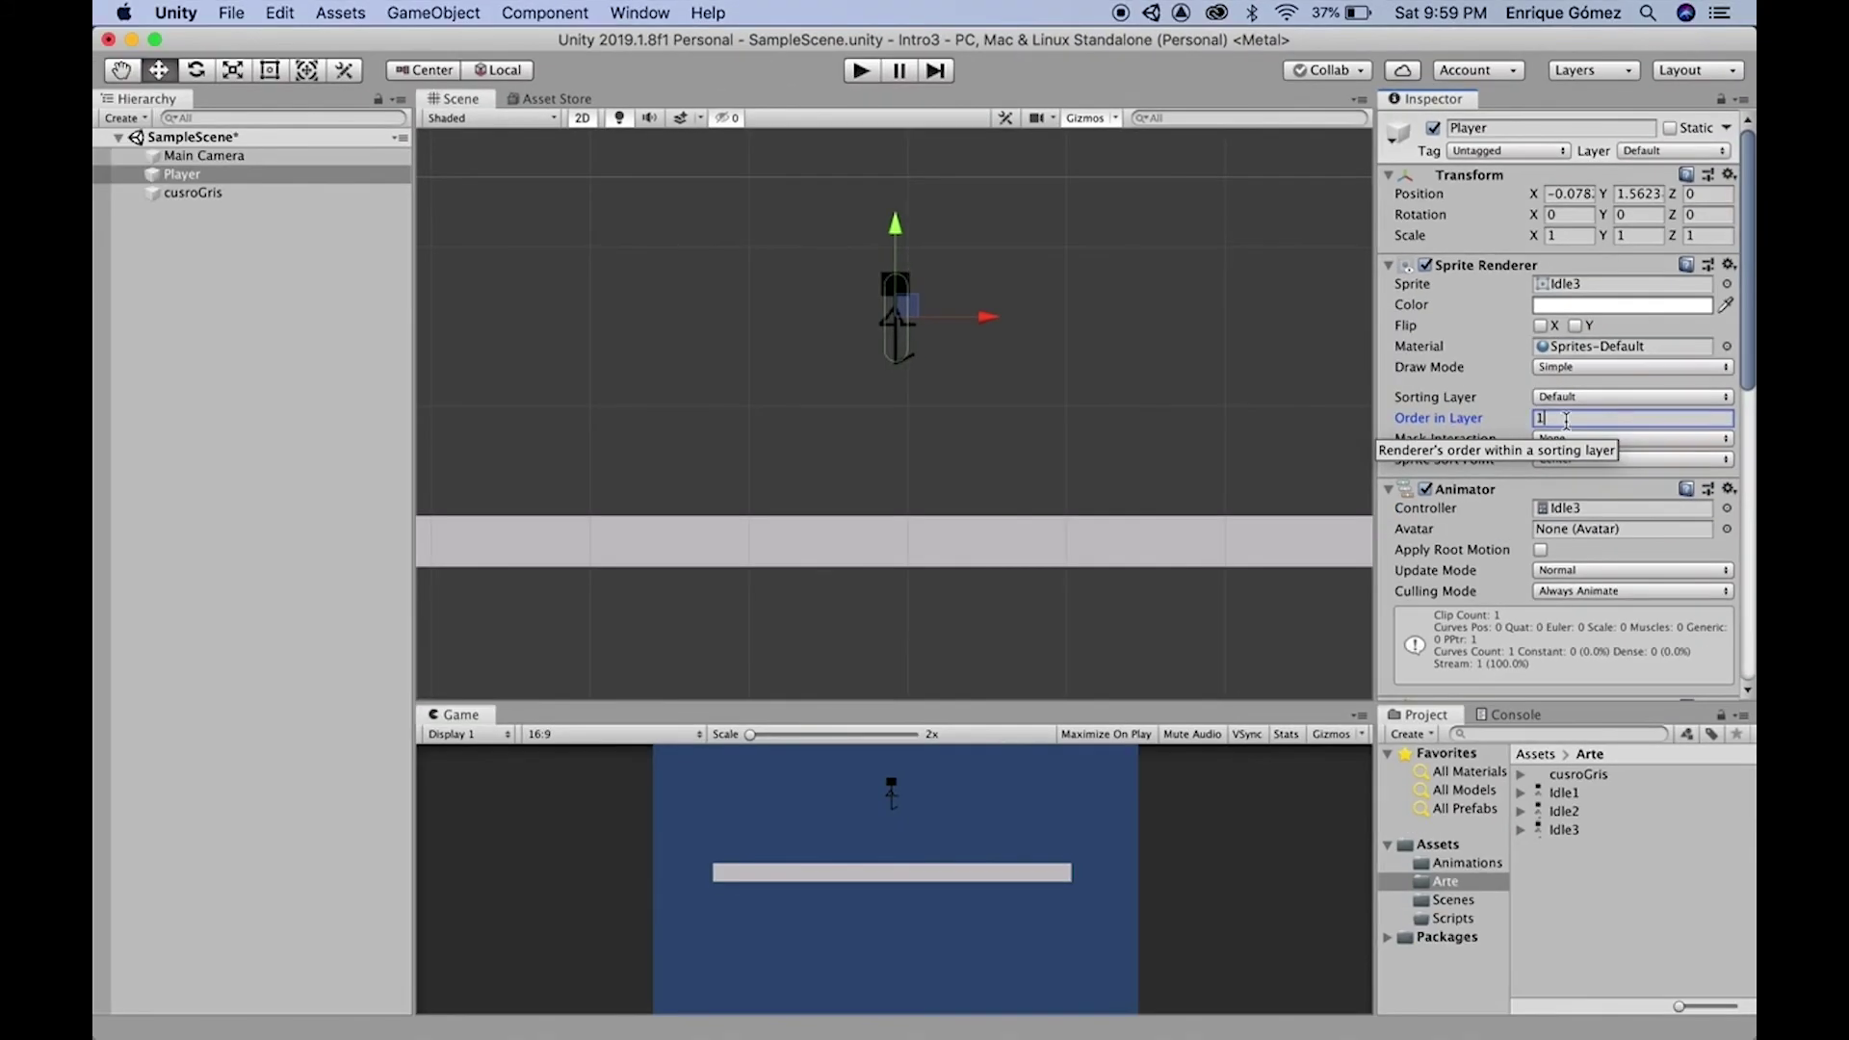
{"action": "type", "text": "0"}
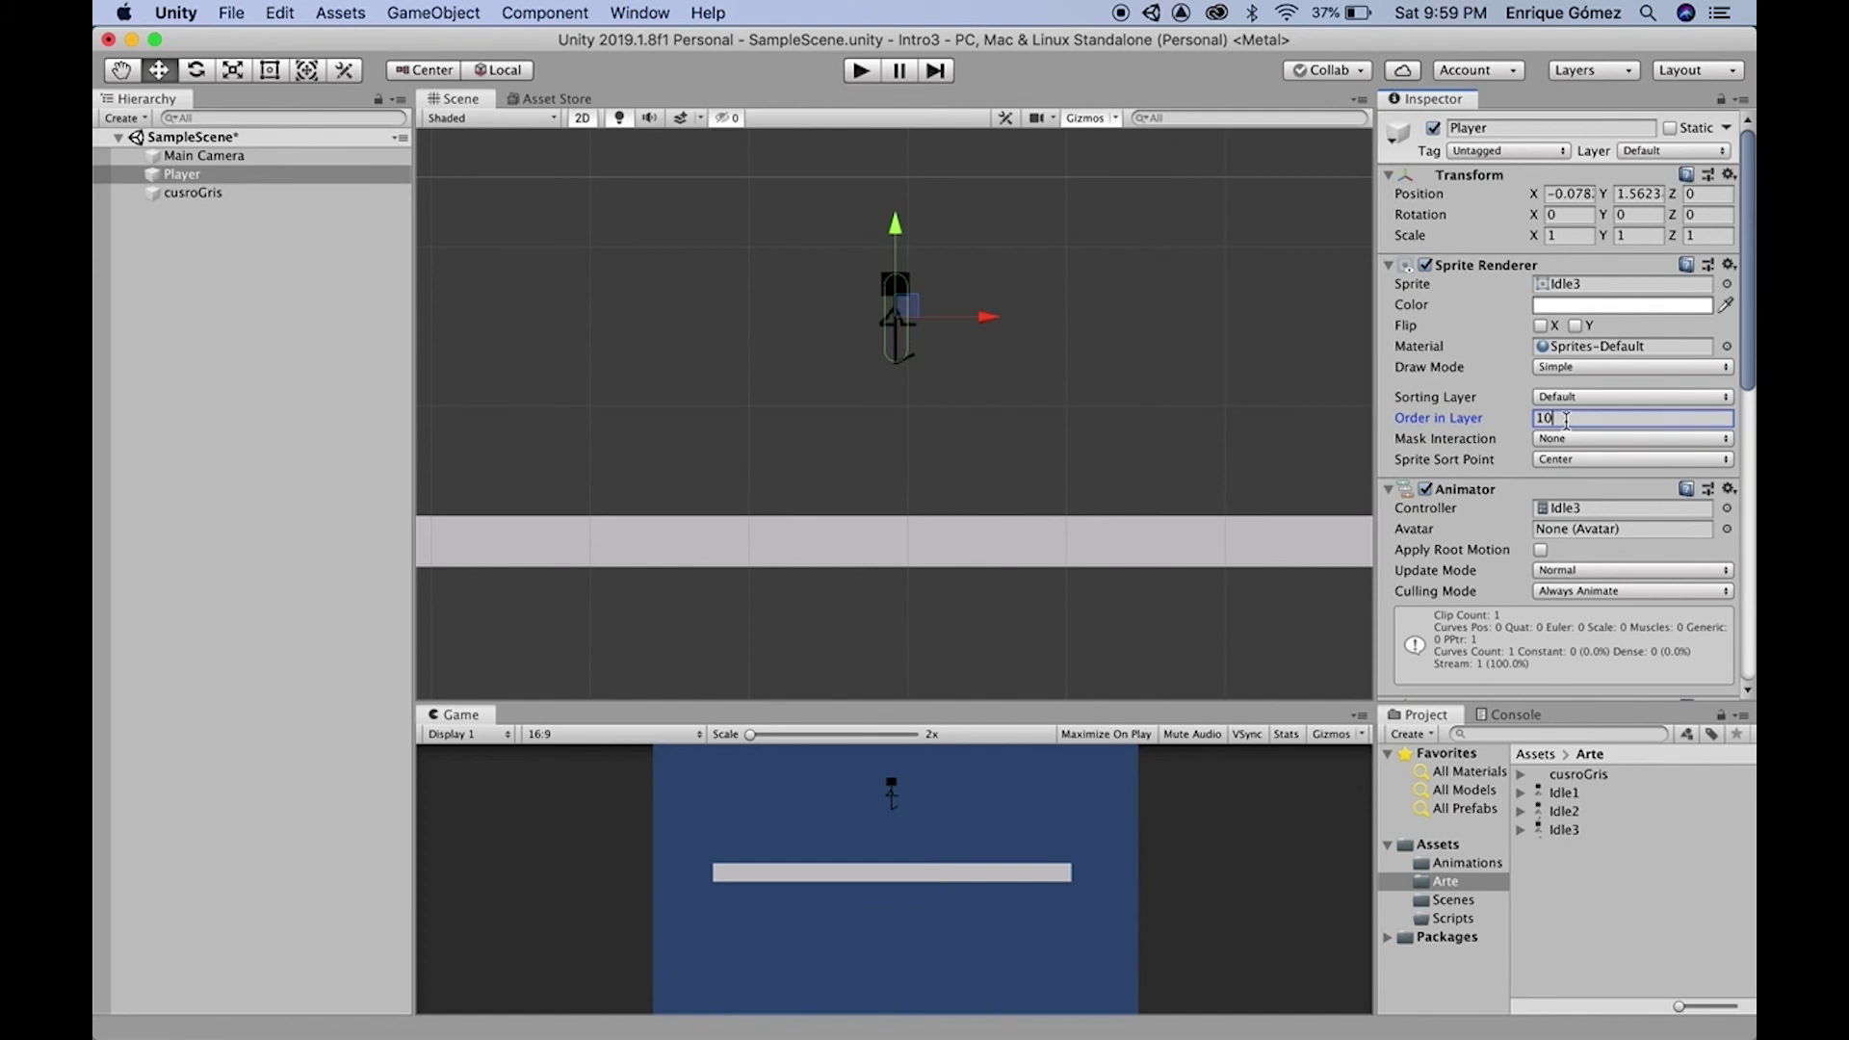
{"action": "left_click", "coordinate": [861, 73]}
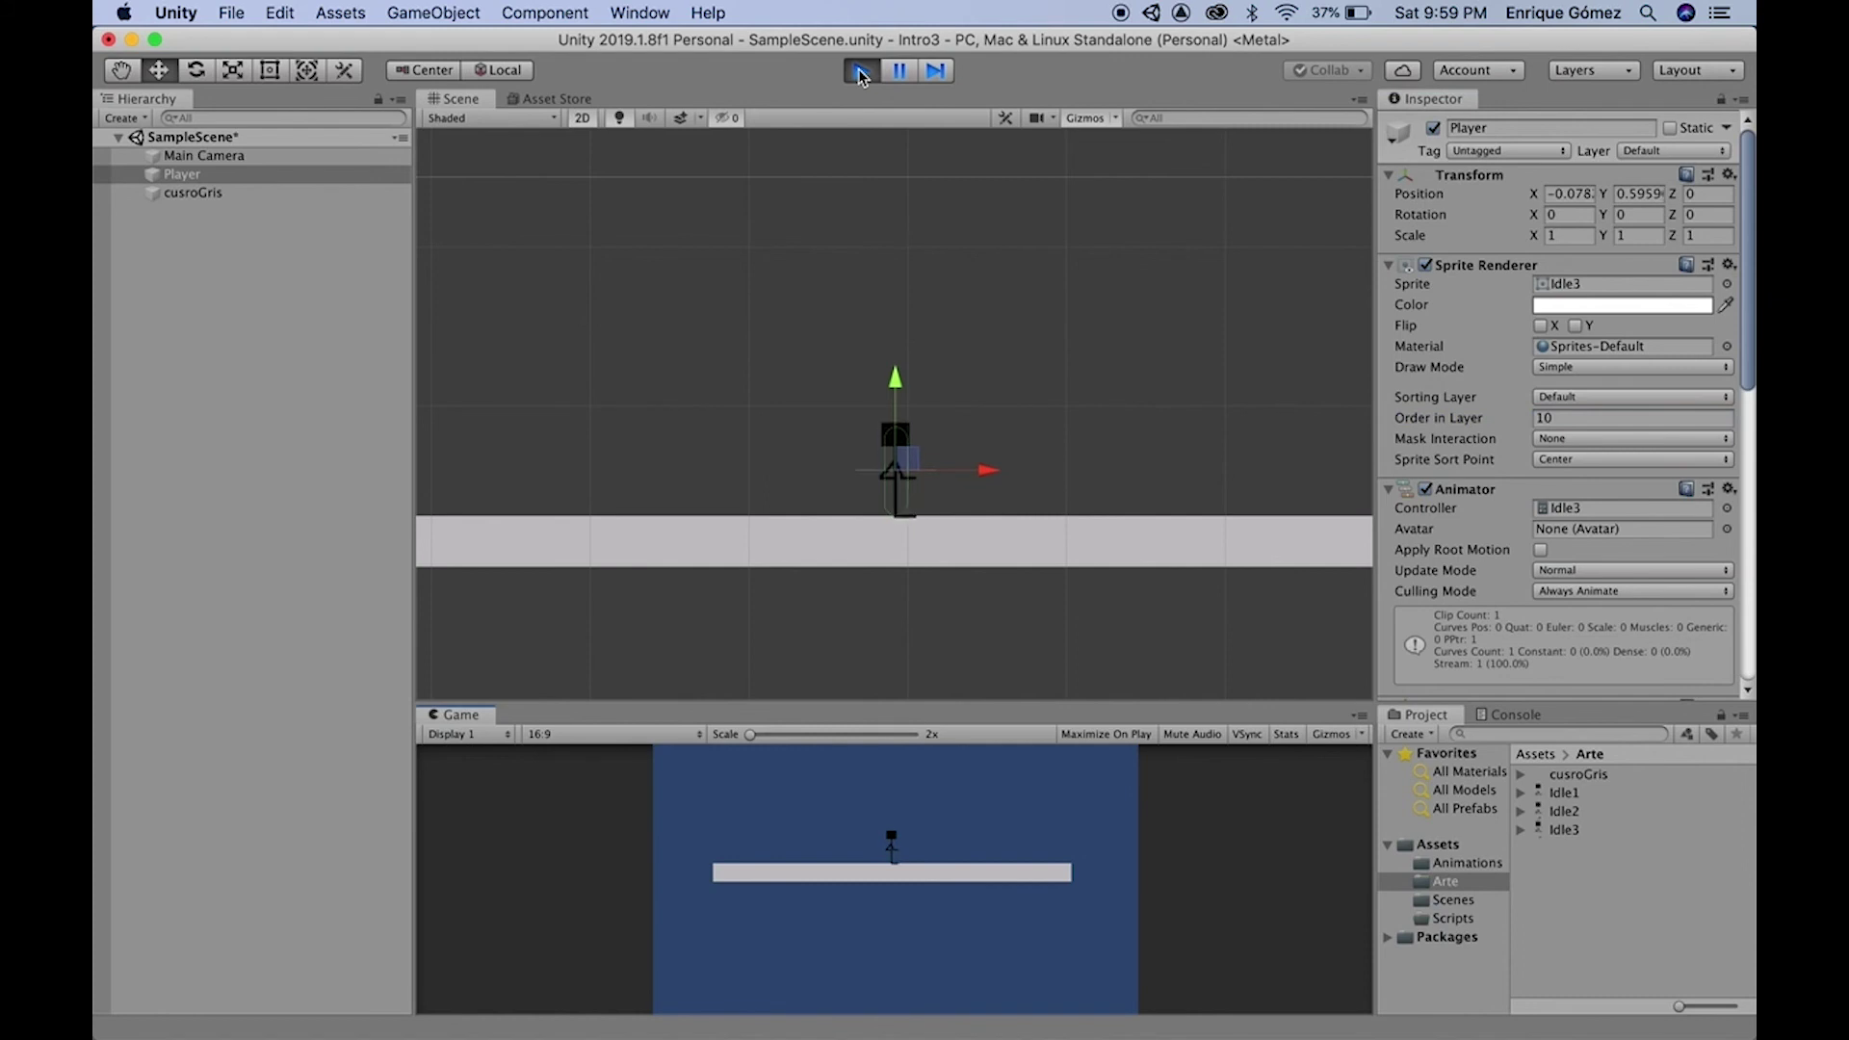
{"action": "left_click", "coordinate": [864, 73]}
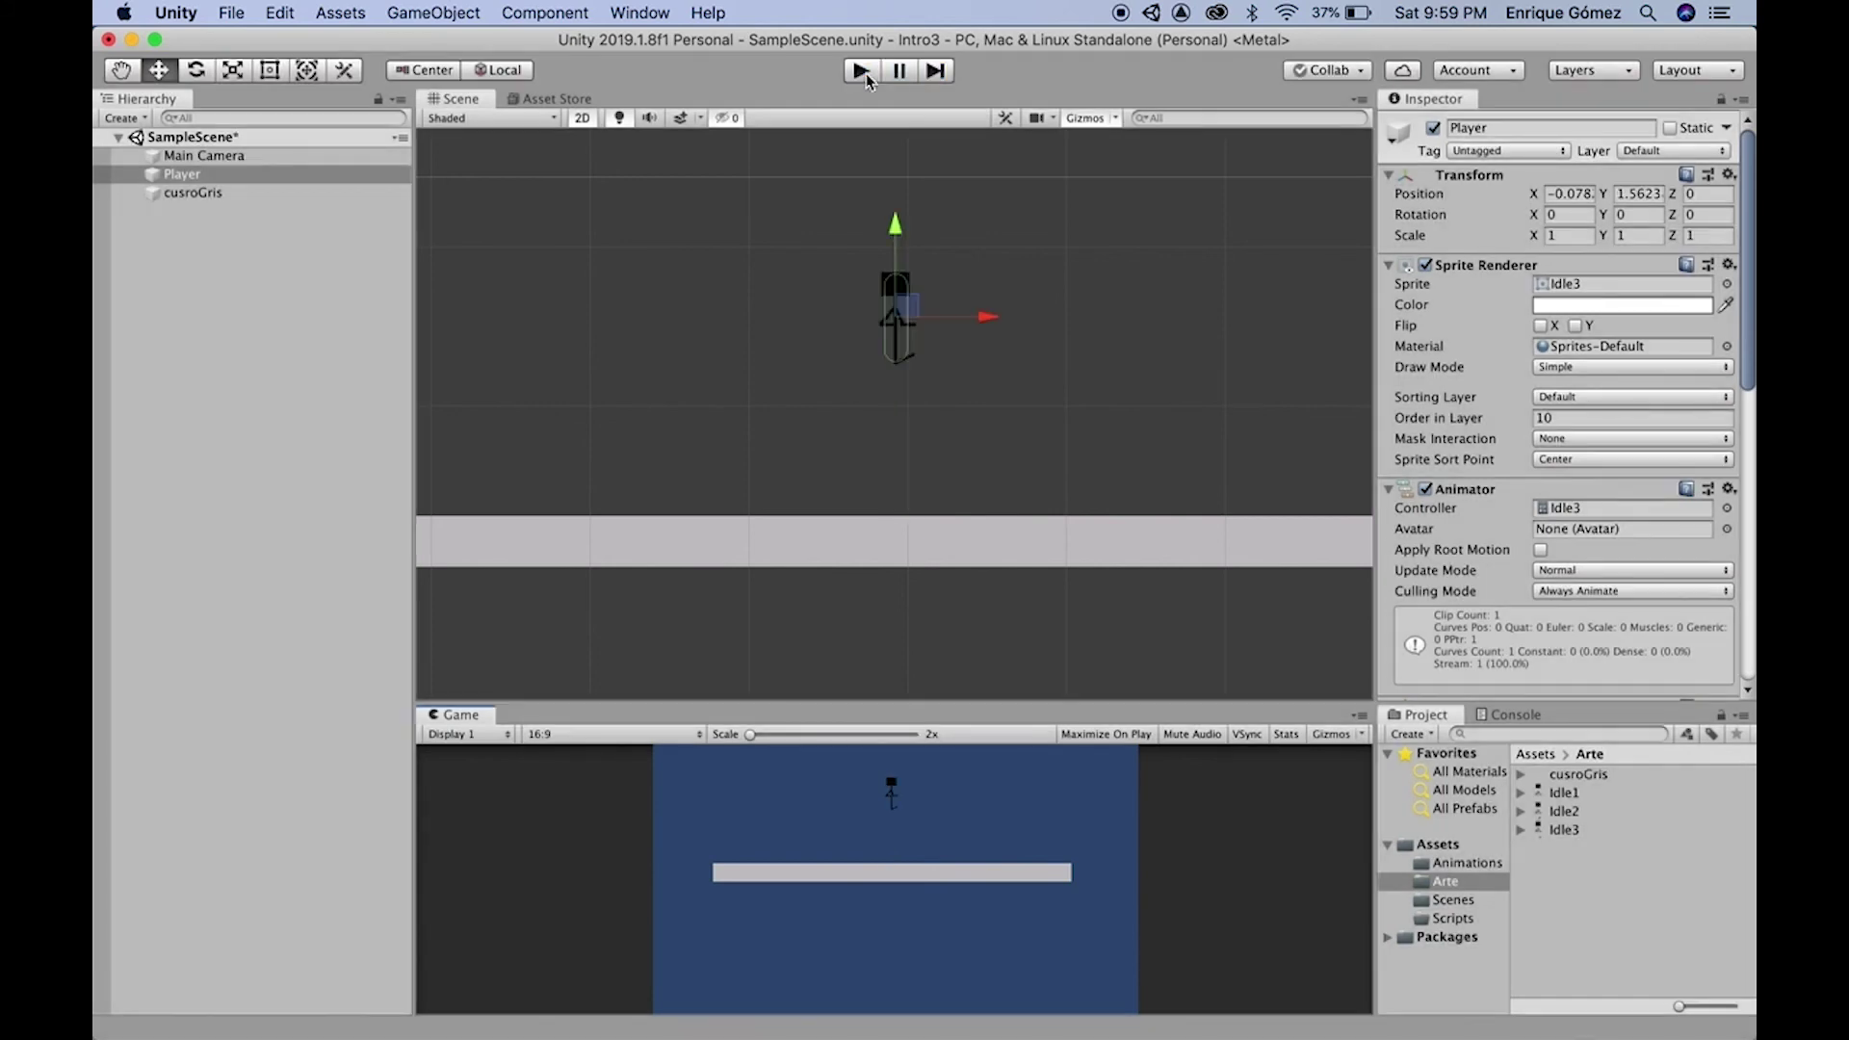
Set the cusroGris floor's Order in Layer to -1 and play-test the layering
{"action": "left_click", "coordinate": [1553, 418]}
{"action": "type", "text": "0"}
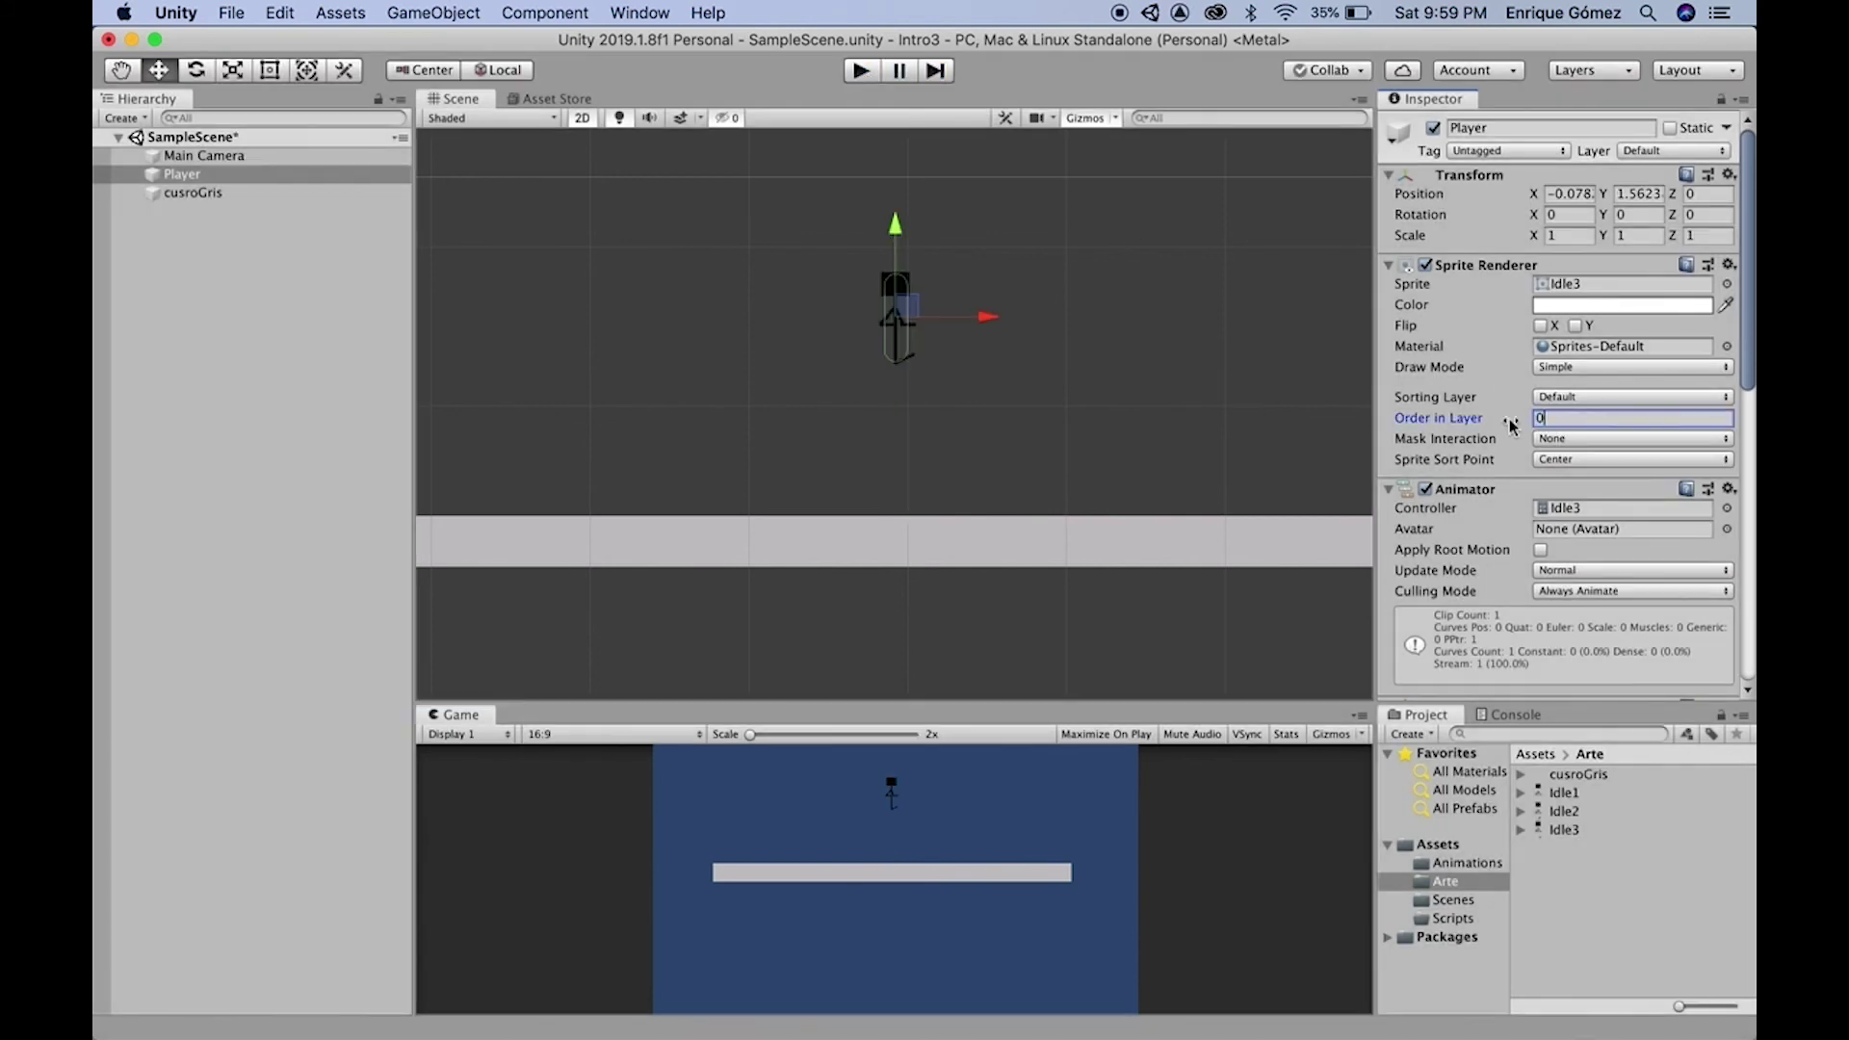
{"action": "left_click", "coordinate": [1090, 536]}
{"action": "left_click", "coordinate": [1562, 416]}
{"action": "type", "text": "-1"}
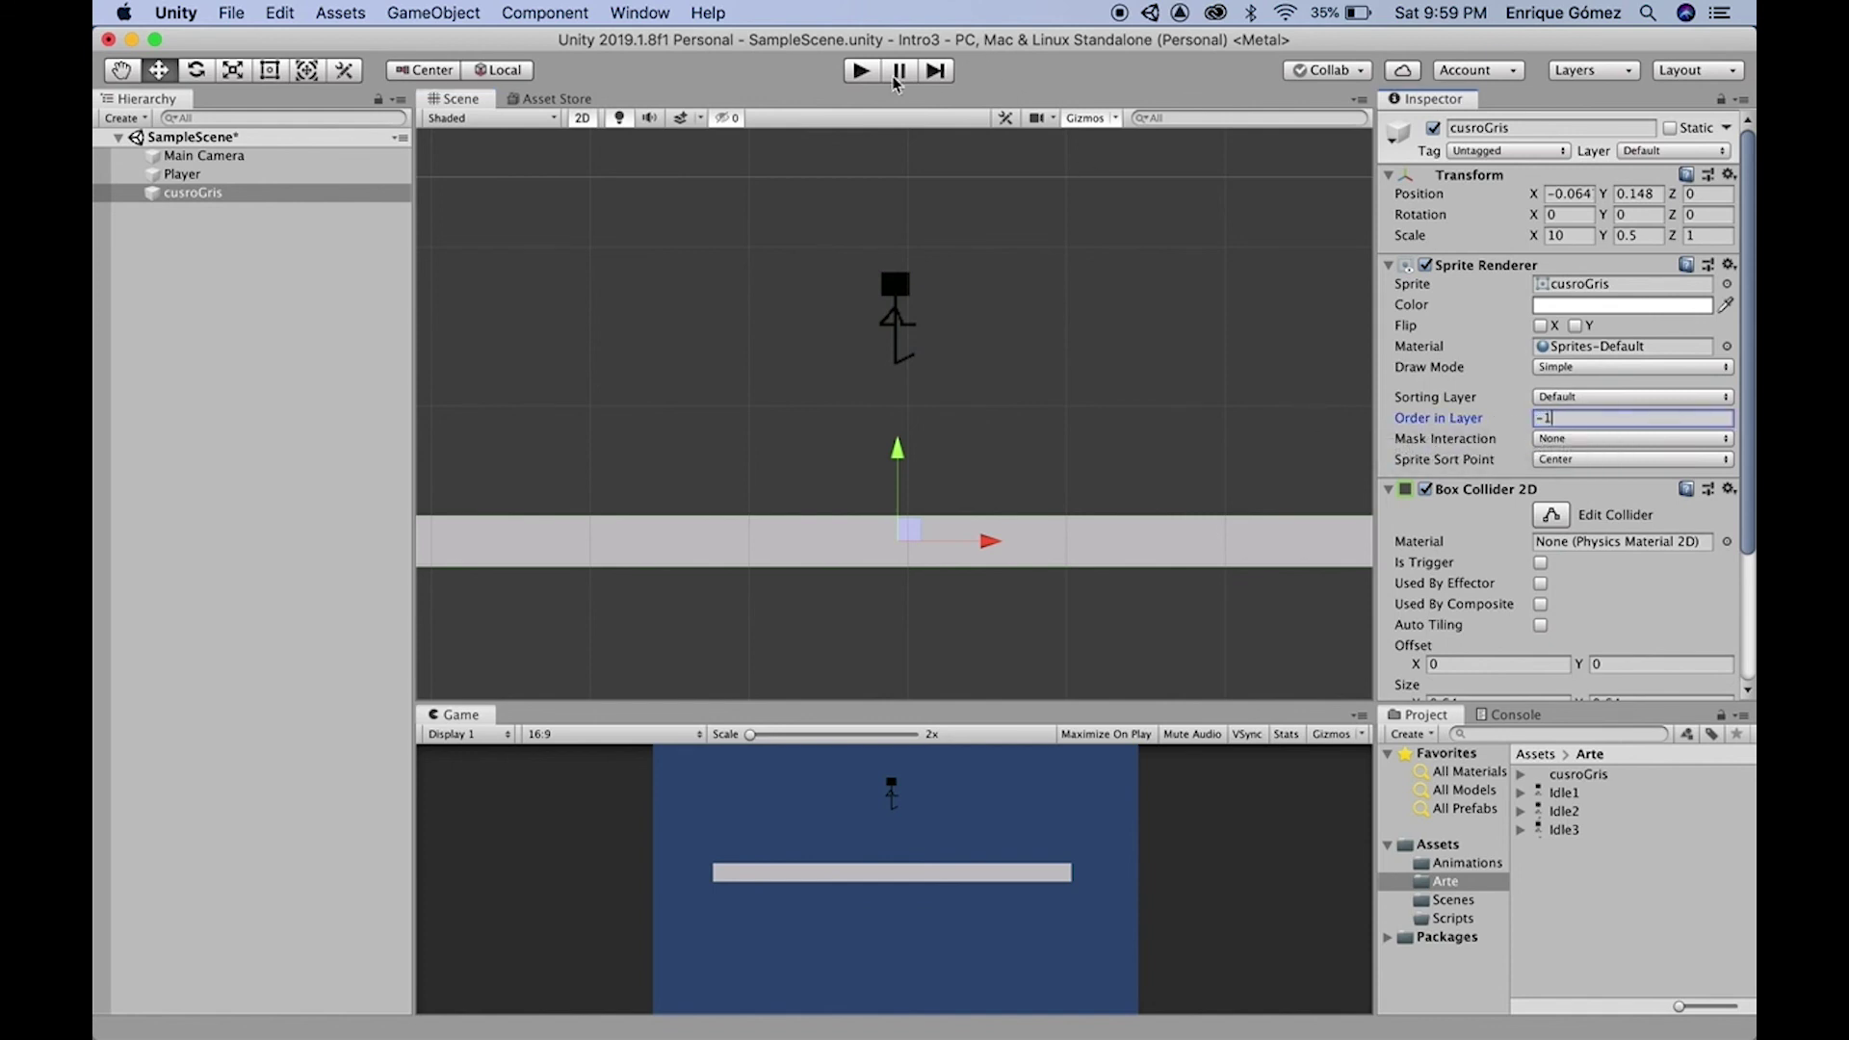
{"action": "left_click", "coordinate": [861, 71]}
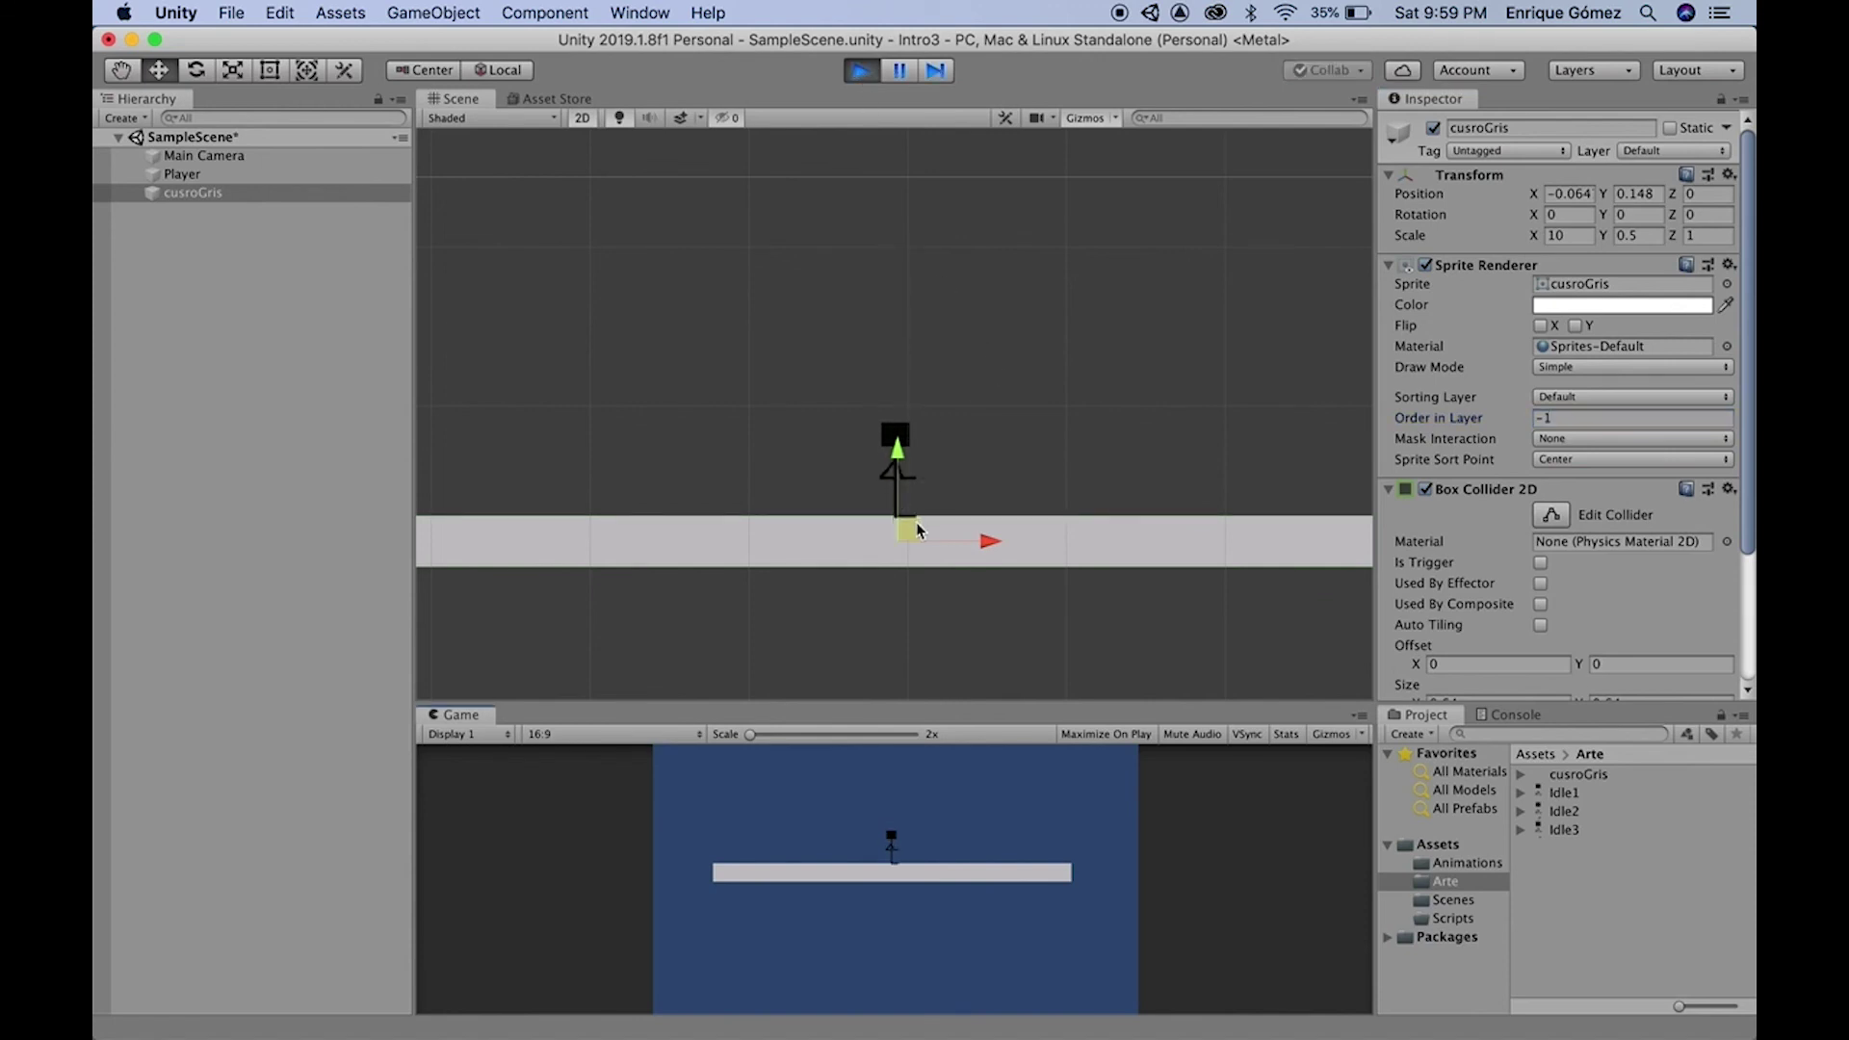
{"action": "left_click", "coordinate": [864, 73]}
{"action": "left_click", "coordinate": [182, 176]}
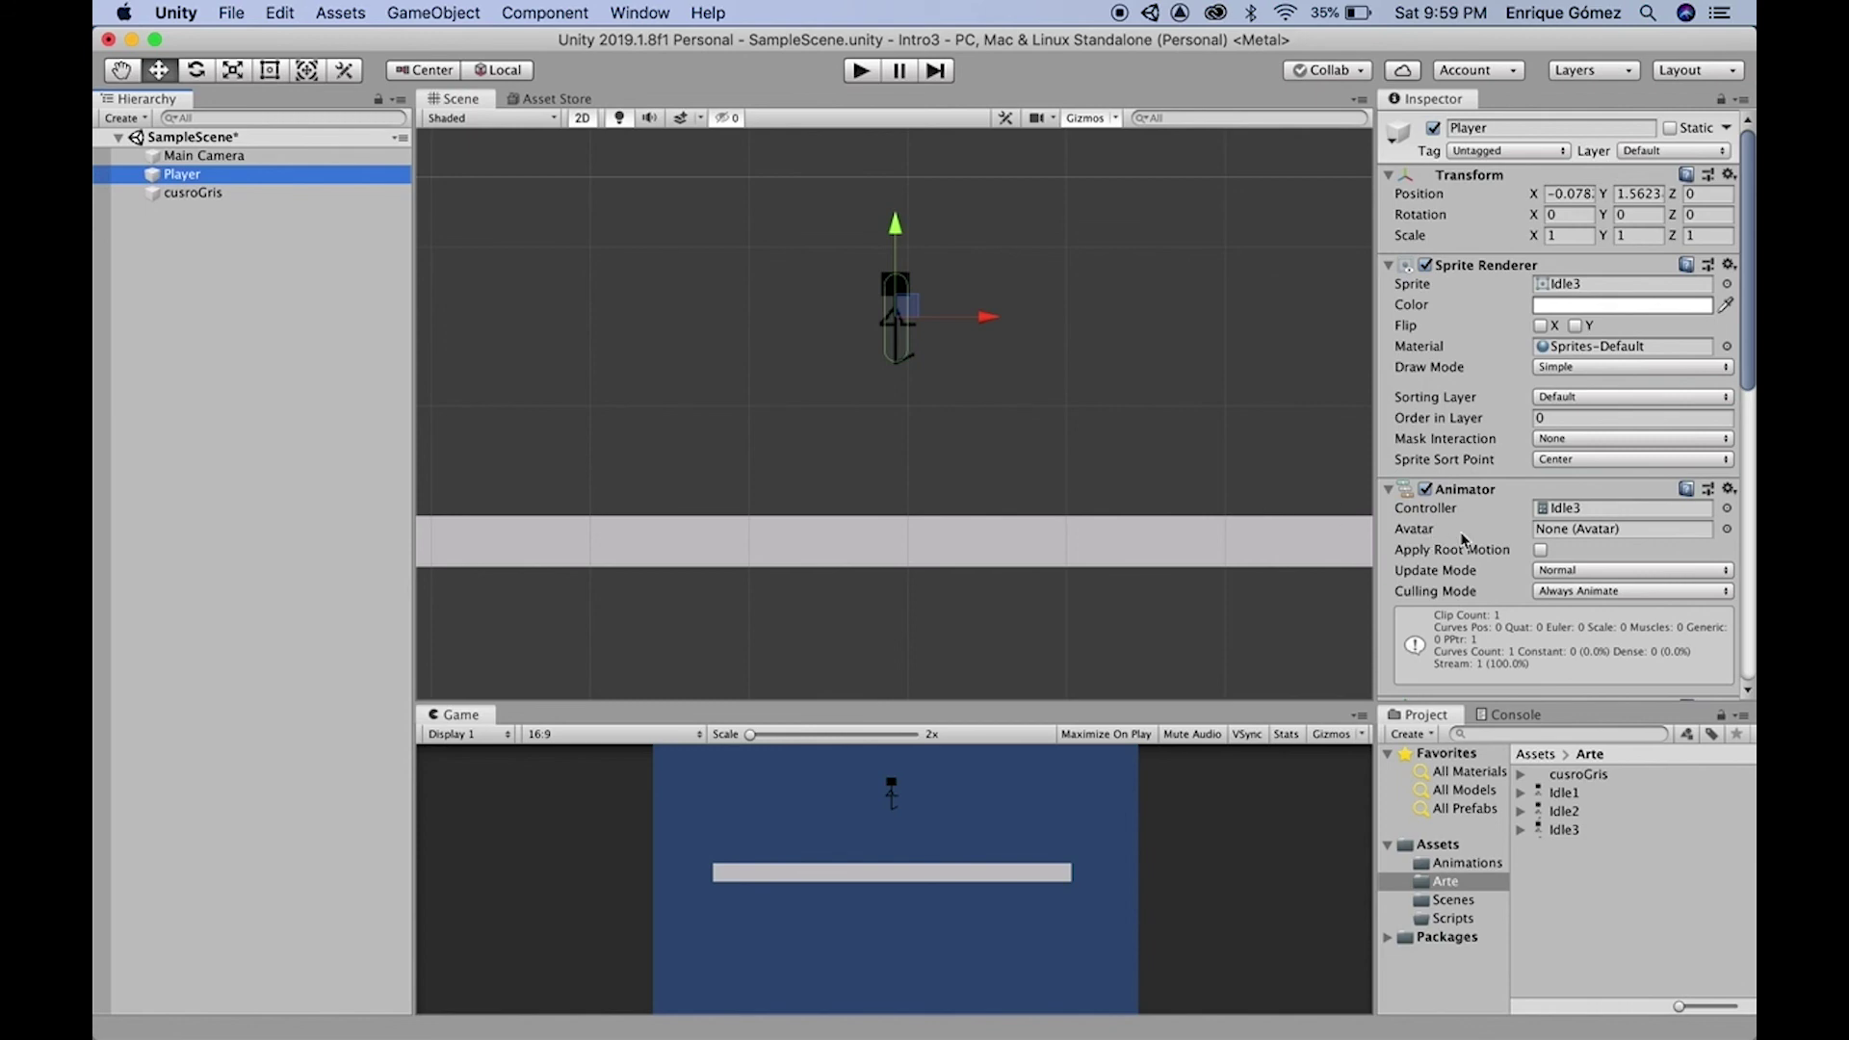
Tick Freeze Rotation Z in the Player's Rigidbody 2D Constraints and run the scene
{"action": "scroll", "coordinate": [1461, 540], "scroll_direction": "down", "scroll_amount": 1}
{"action": "scroll", "coordinate": [1462, 540], "scroll_direction": "down", "scroll_amount": 10}
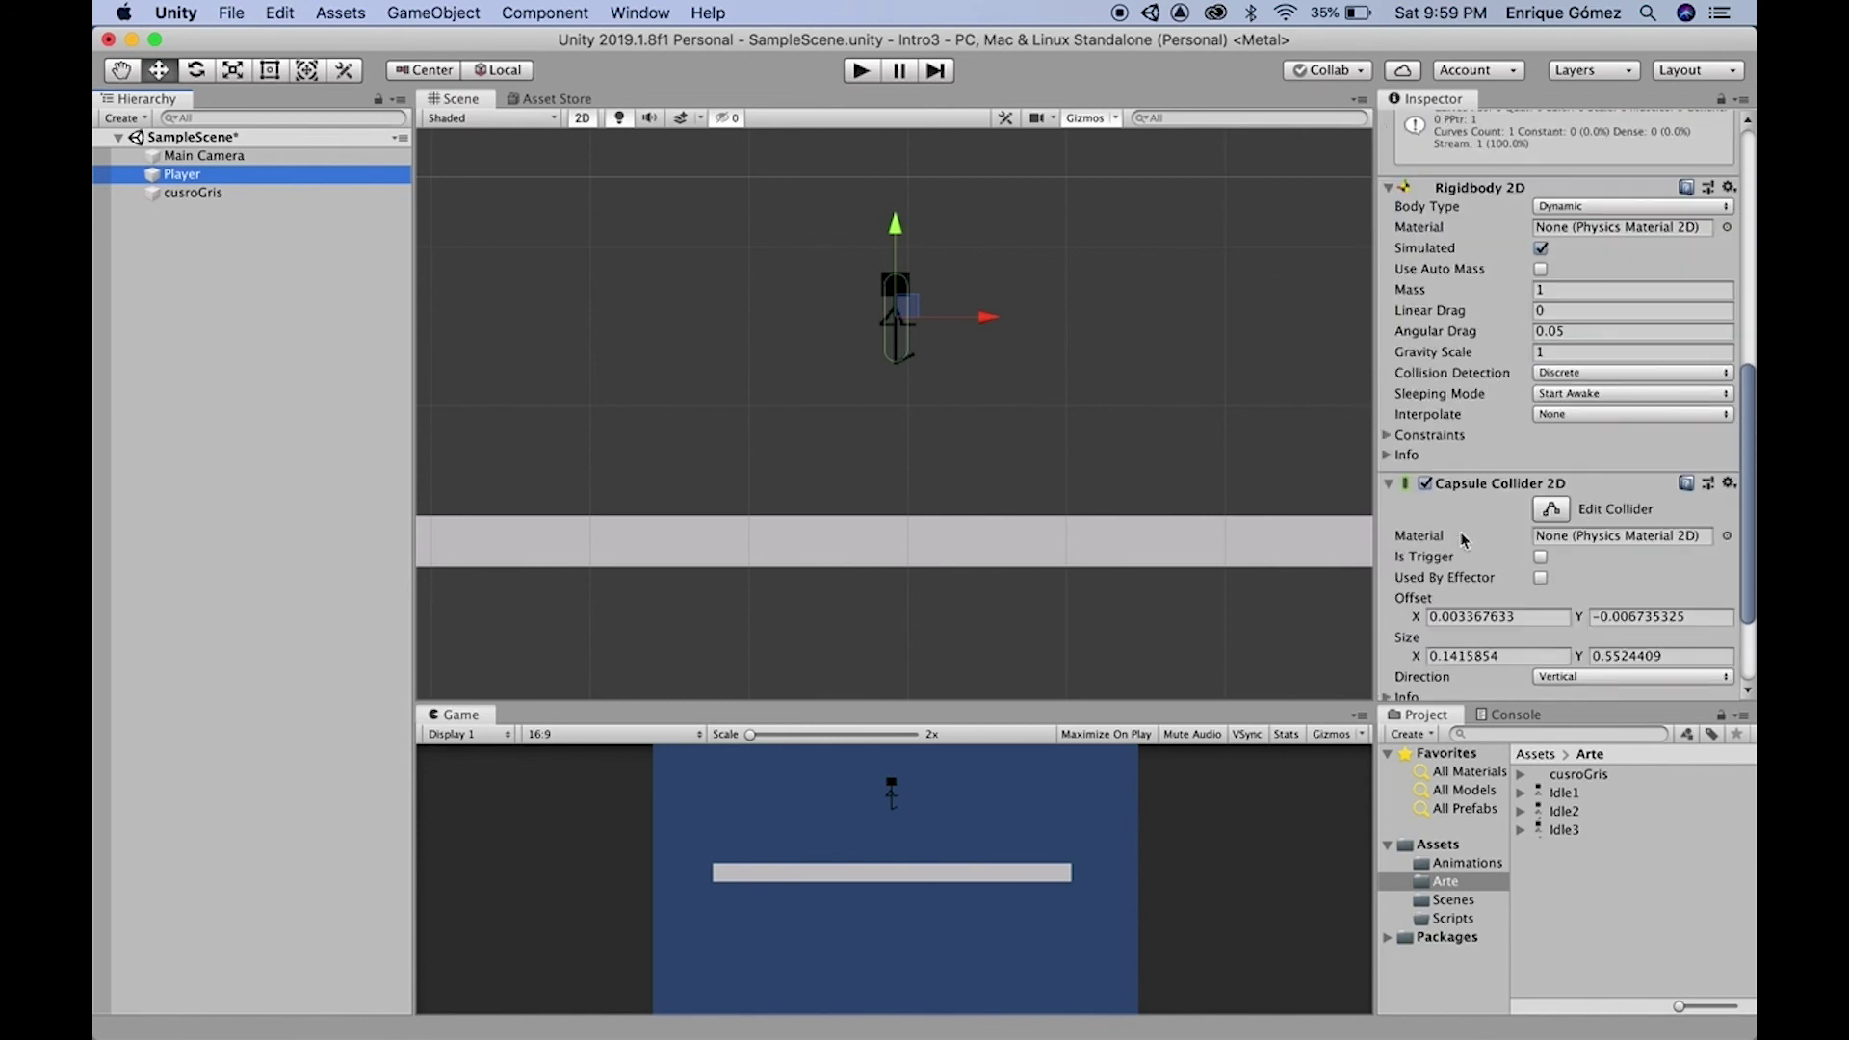
{"action": "scroll", "coordinate": [1462, 540], "scroll_direction": "down", "scroll_amount": 3}
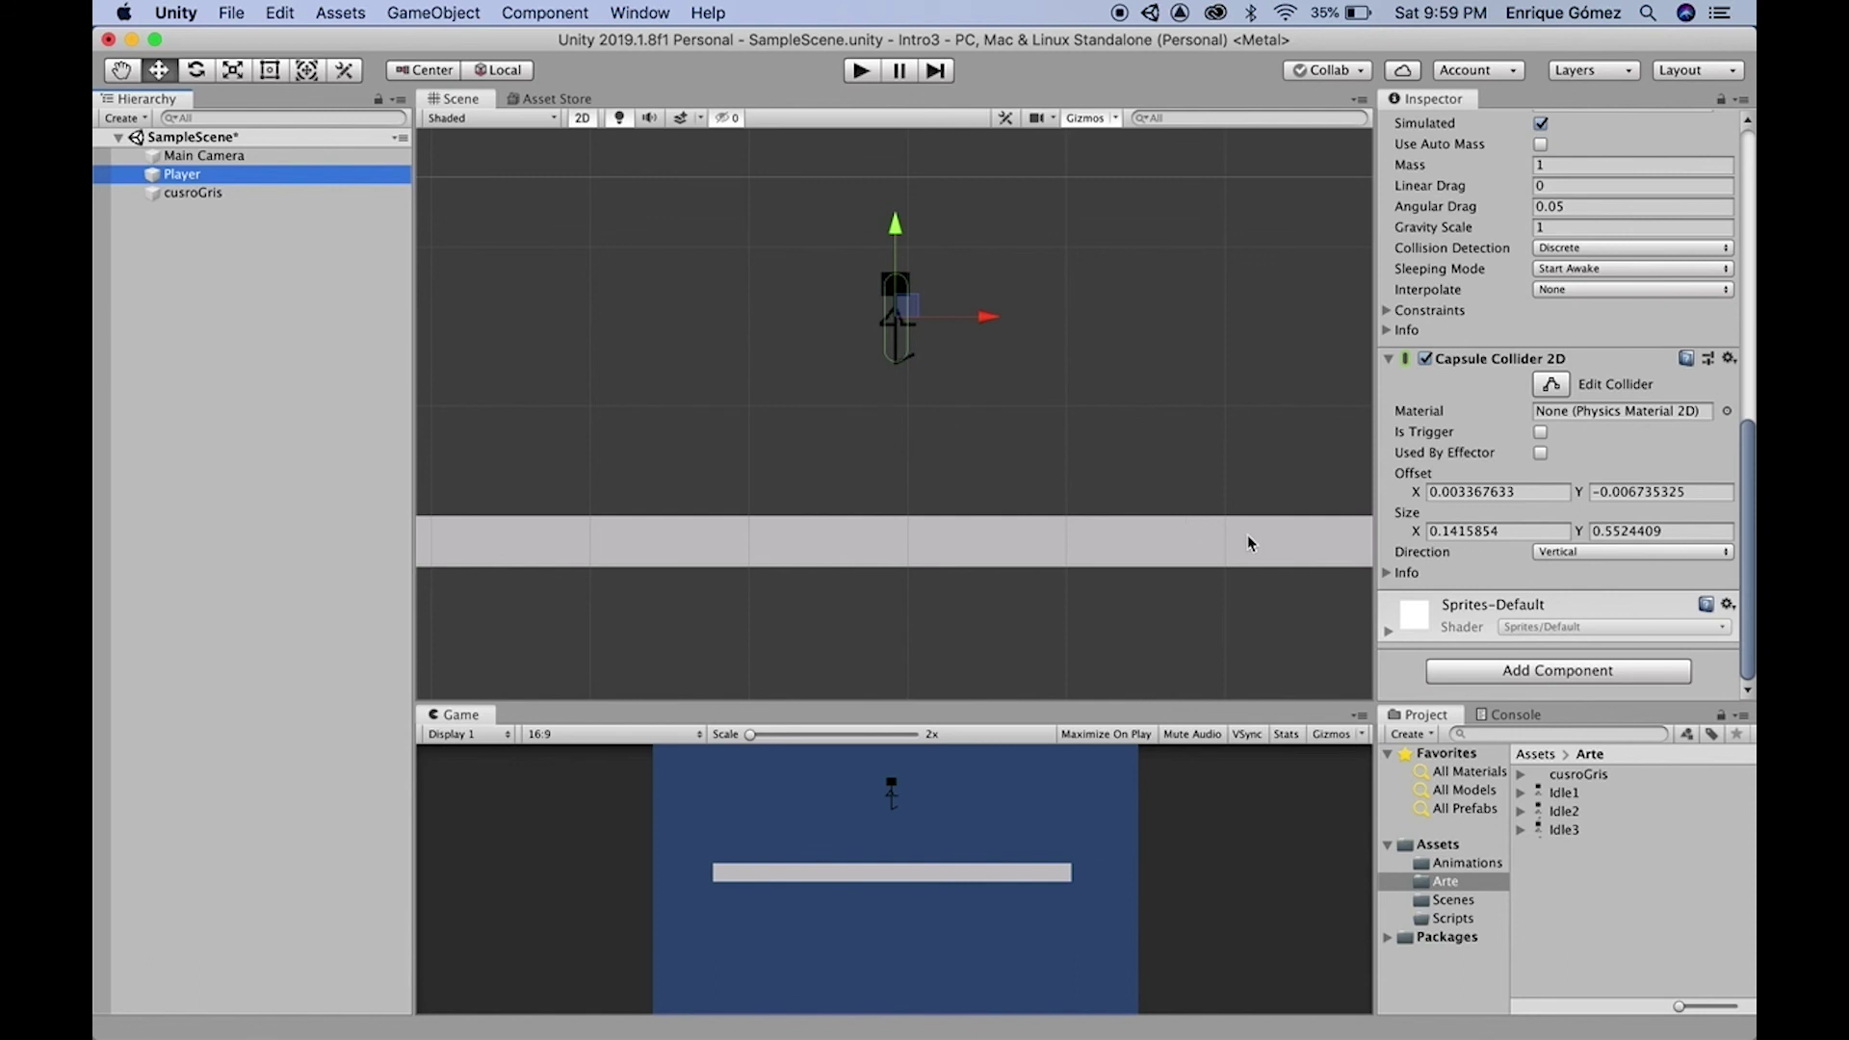
{"action": "scroll", "coordinate": [1502, 580], "scroll_direction": "up", "scroll_amount": 2}
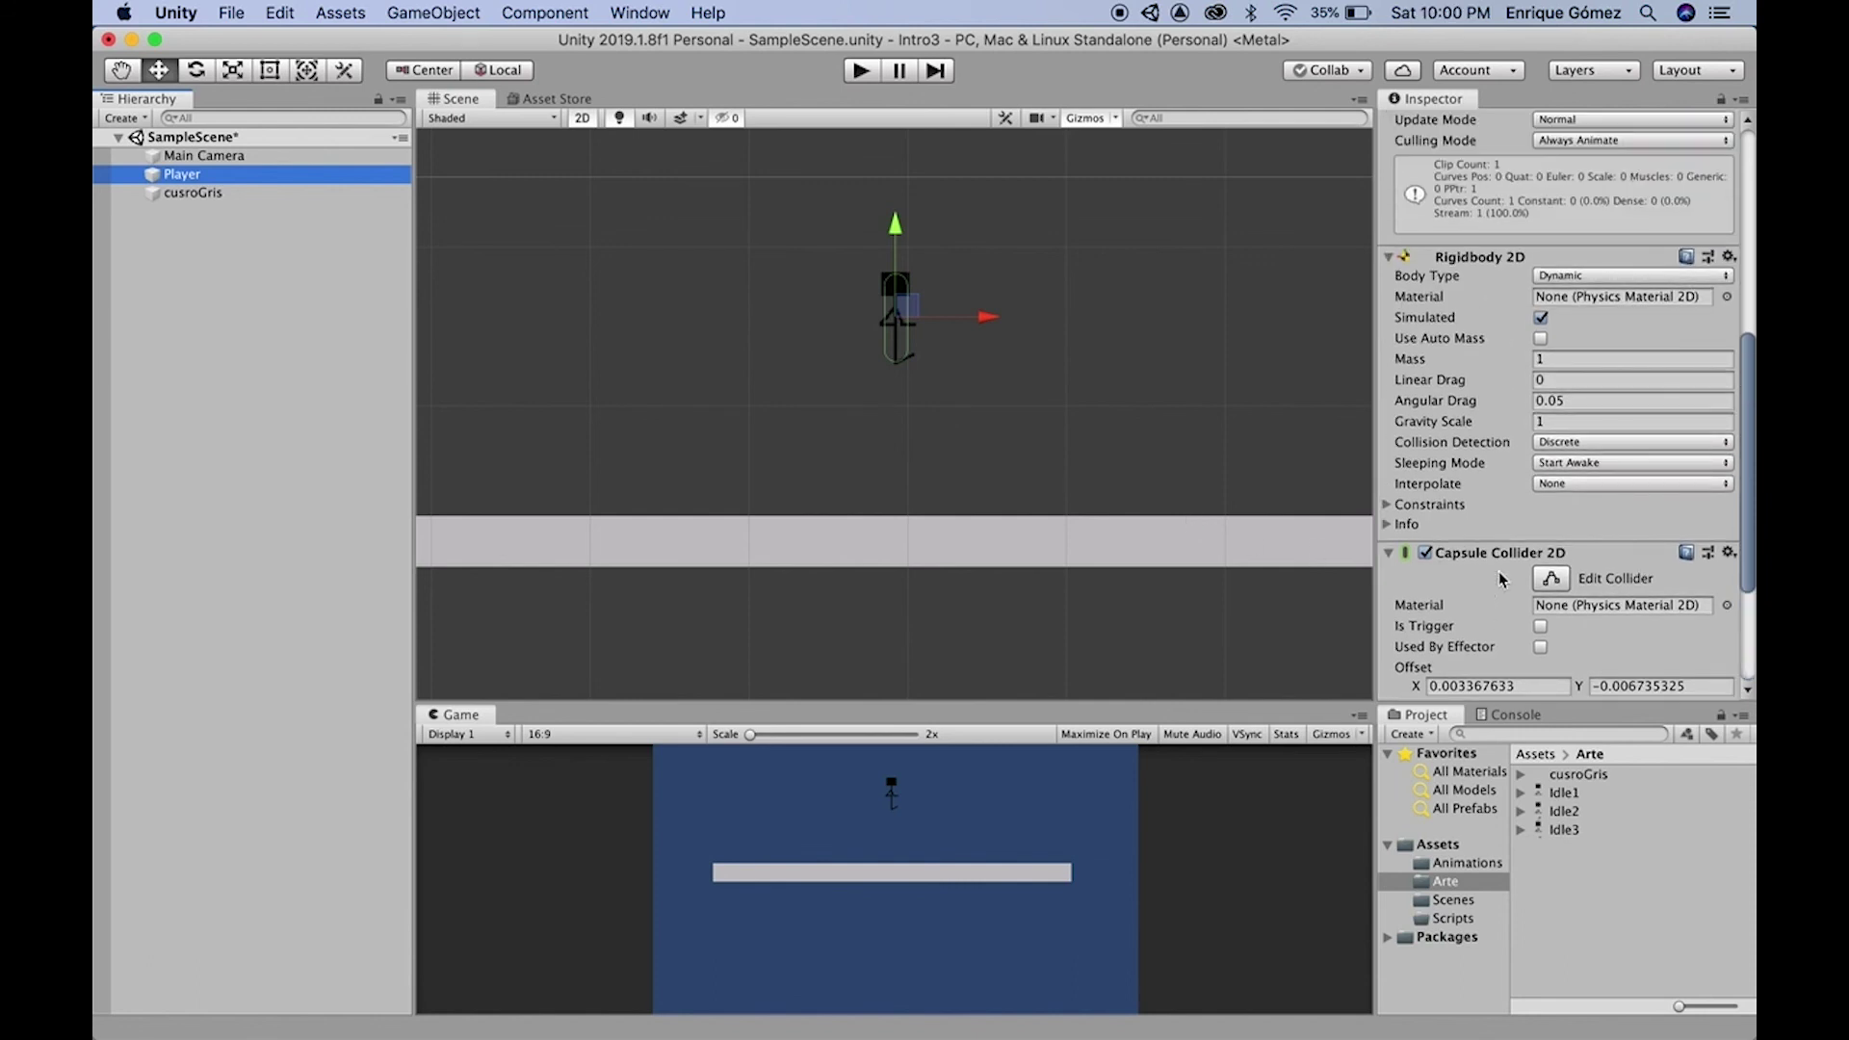
{"action": "scroll", "coordinate": [1502, 580], "scroll_direction": "up", "scroll_amount": 3}
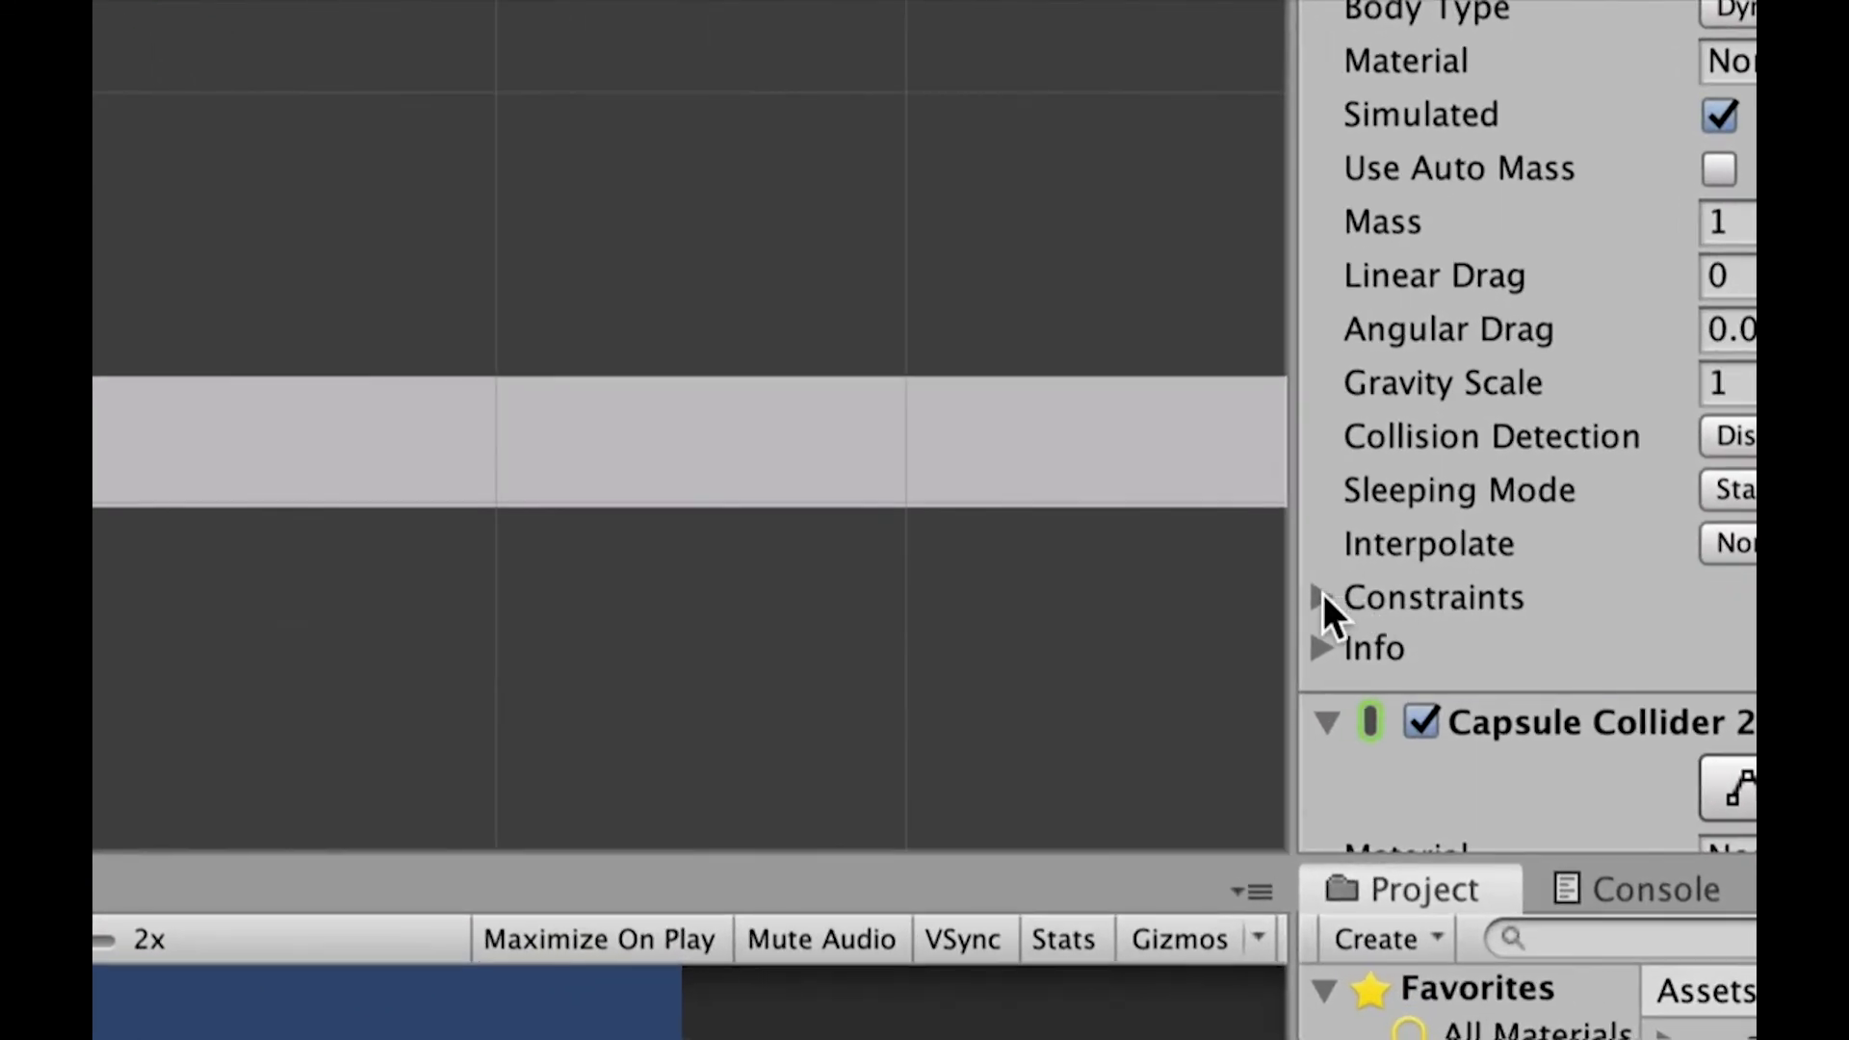
{"action": "left_click", "coordinate": [1323, 593]}
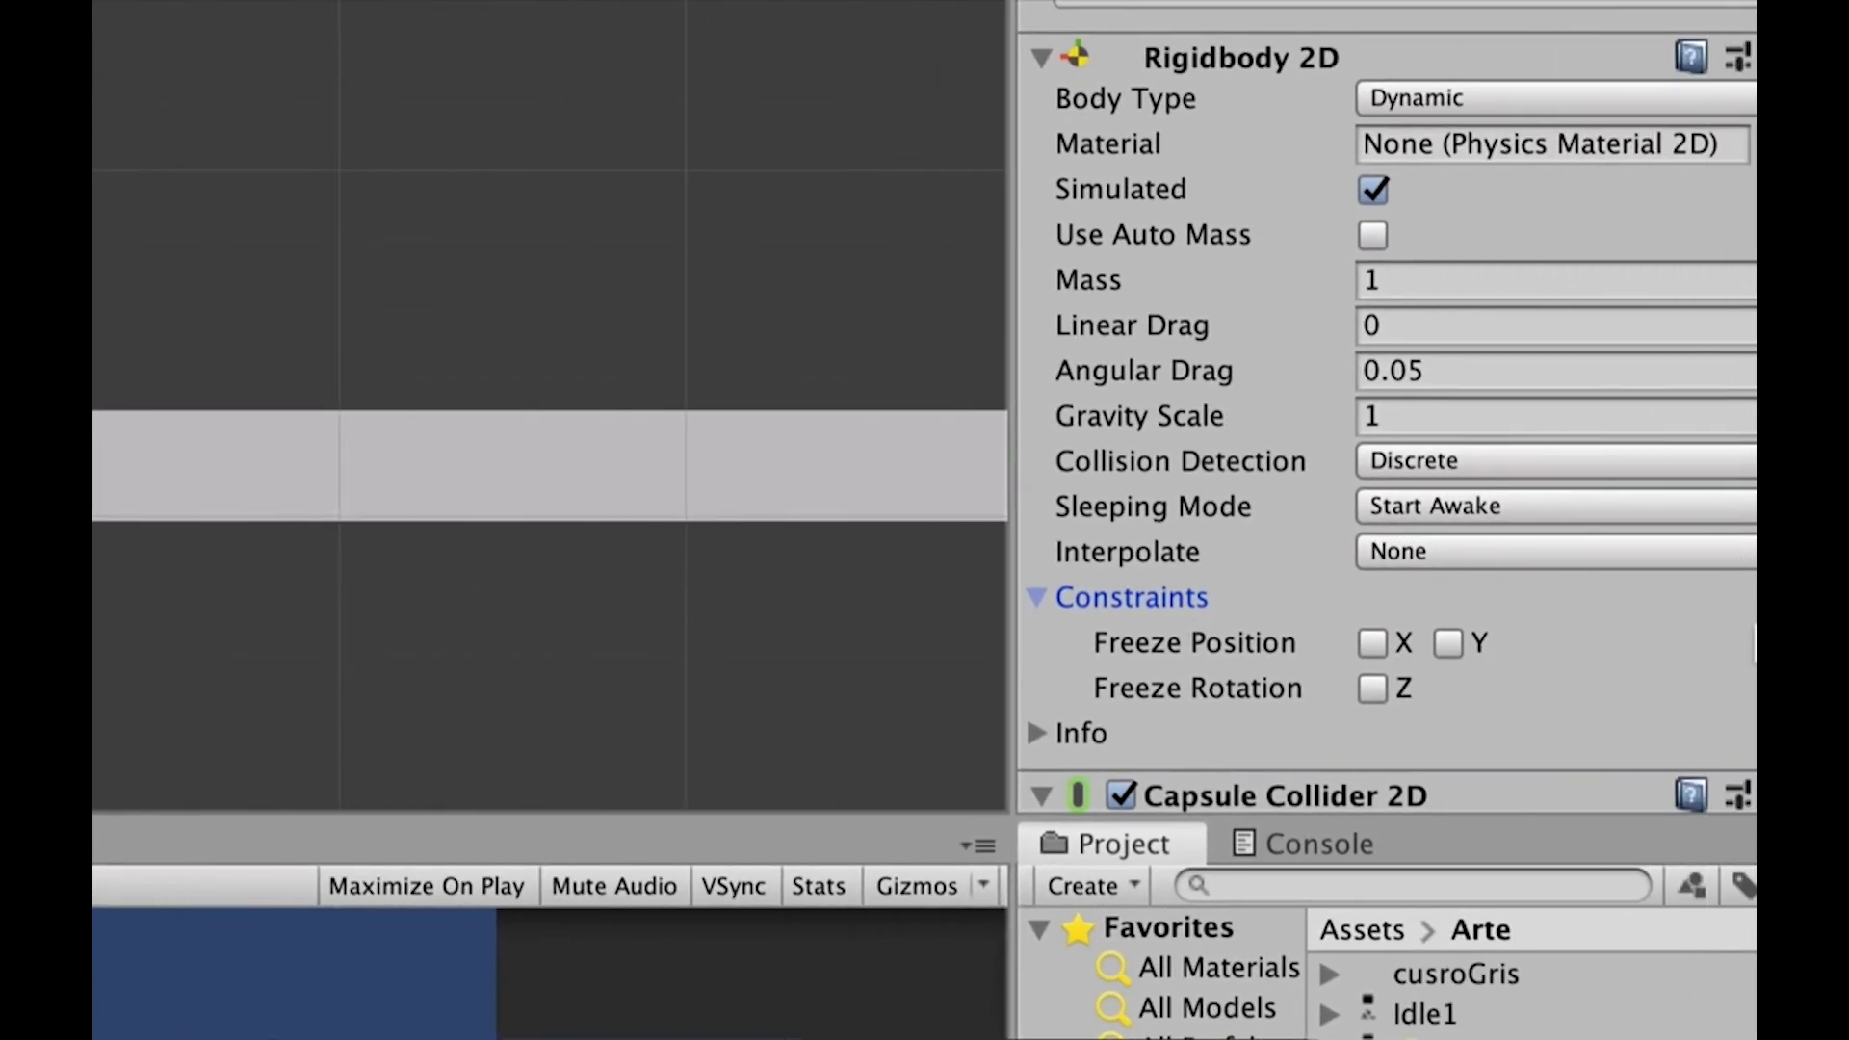
{"action": "left_click", "coordinate": [1371, 688]}
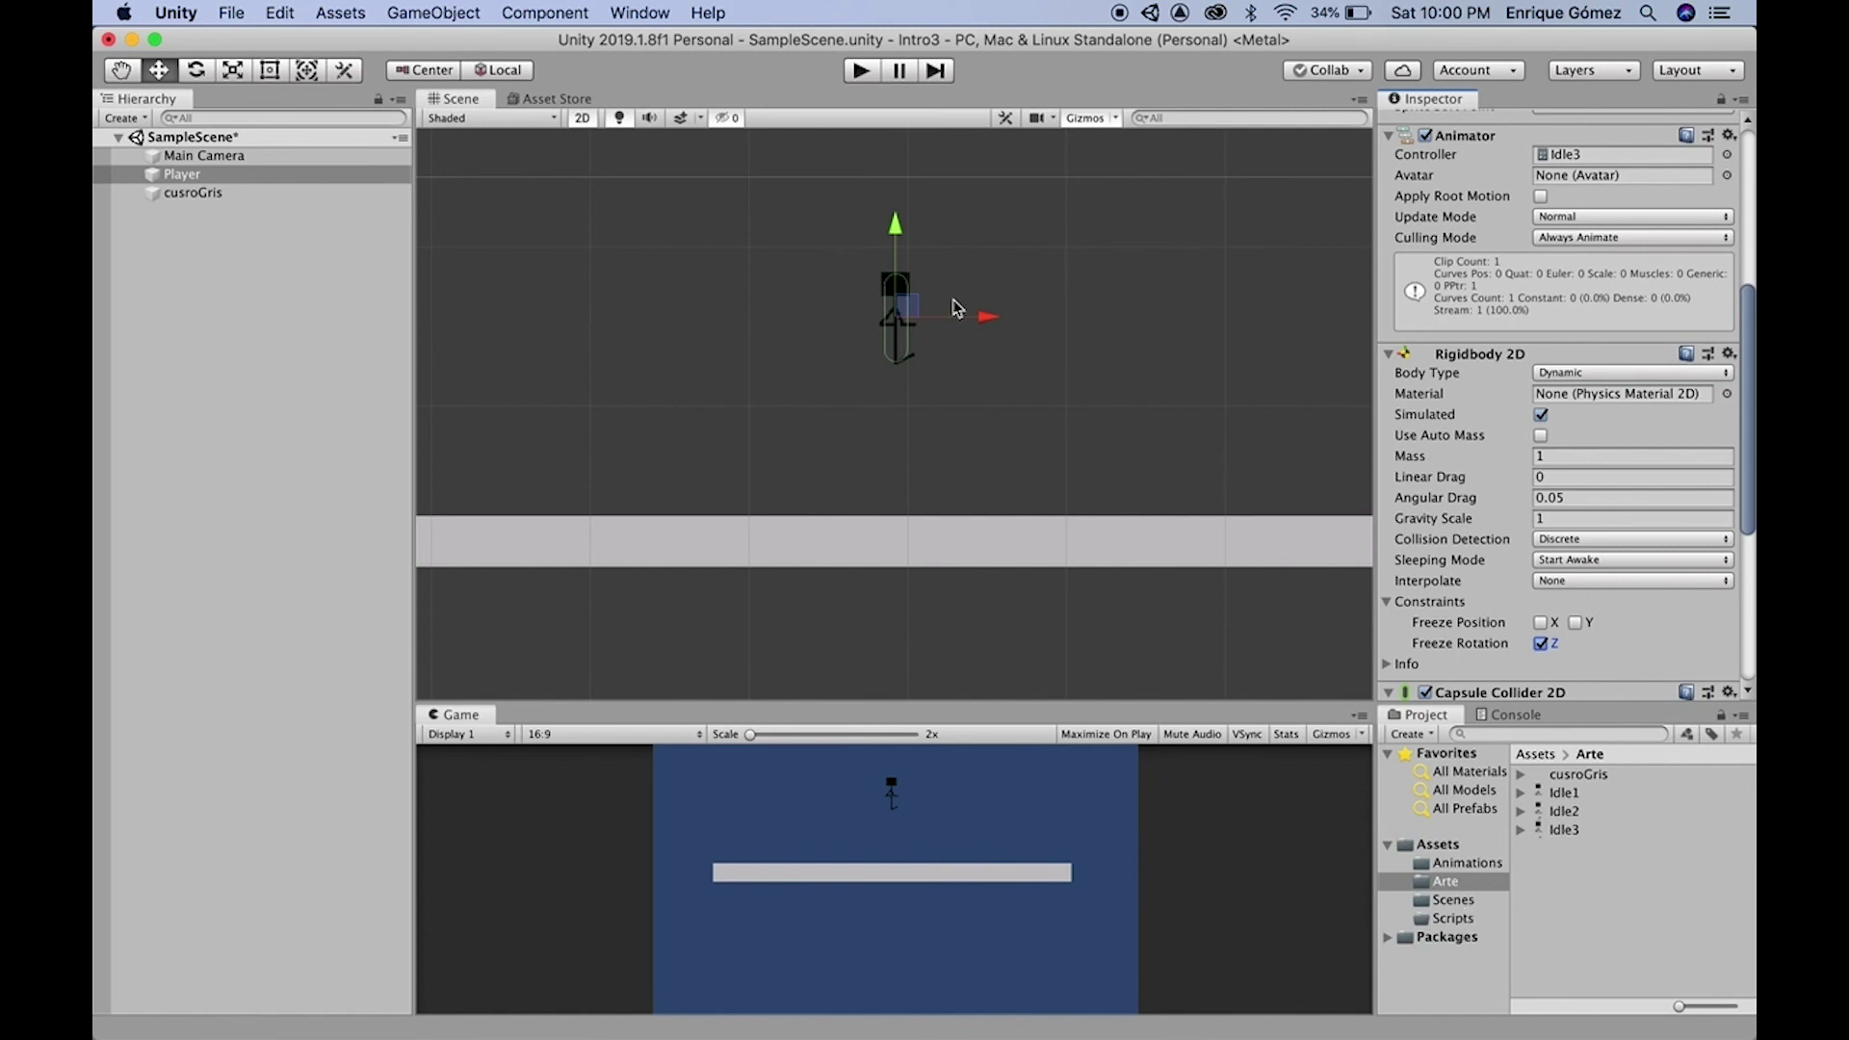
{"action": "left_click", "coordinate": [862, 72]}
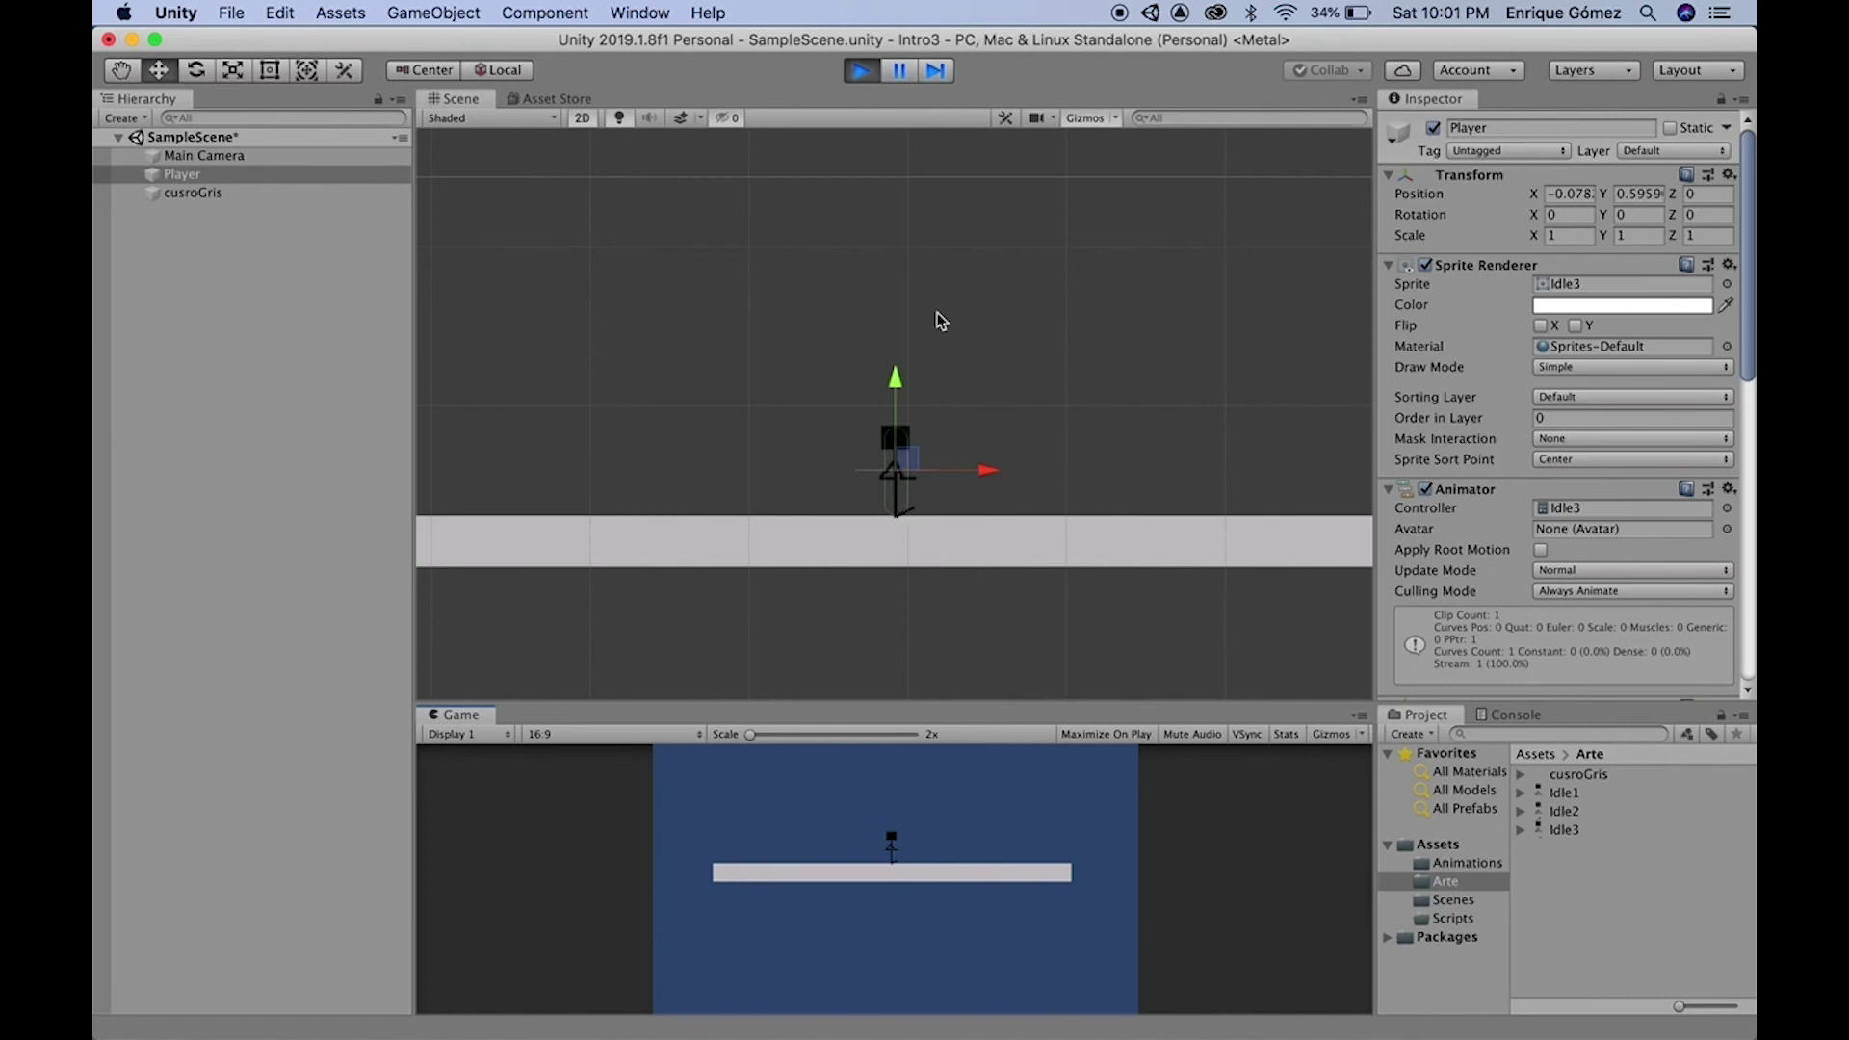
{"action": "left_click", "coordinate": [863, 71]}
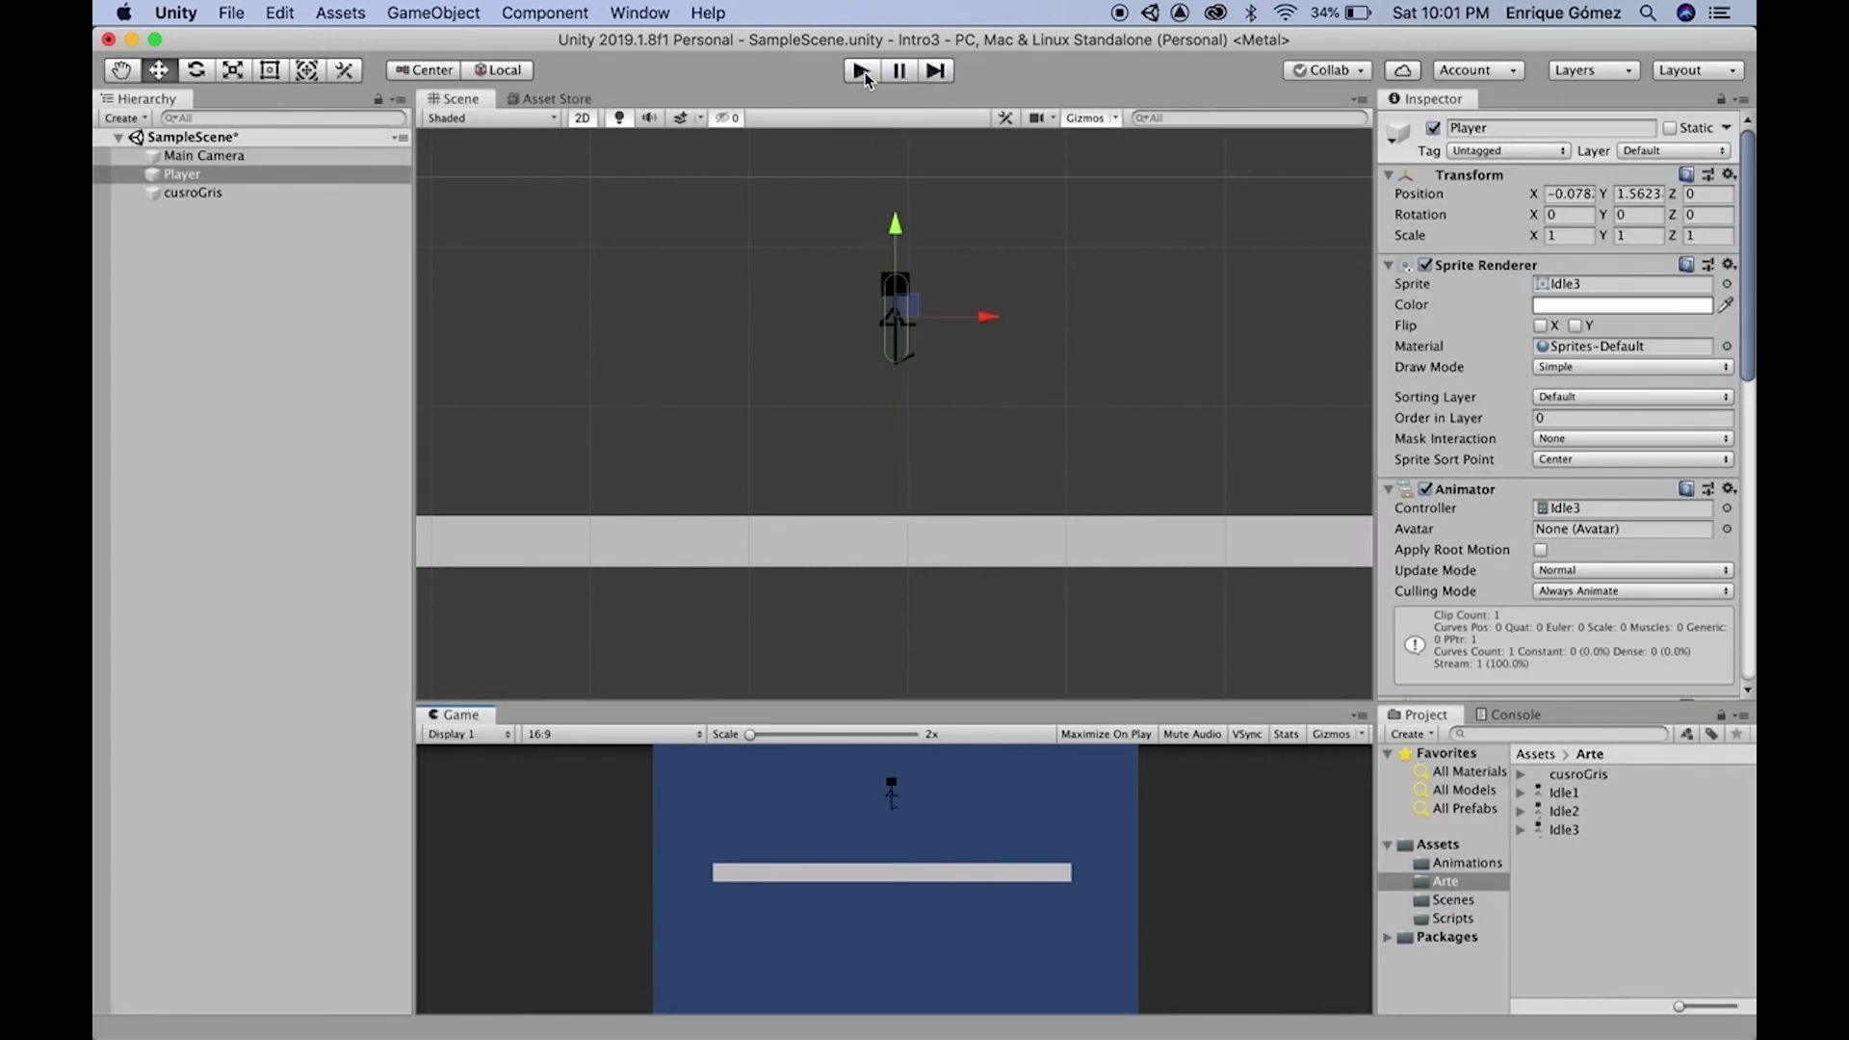